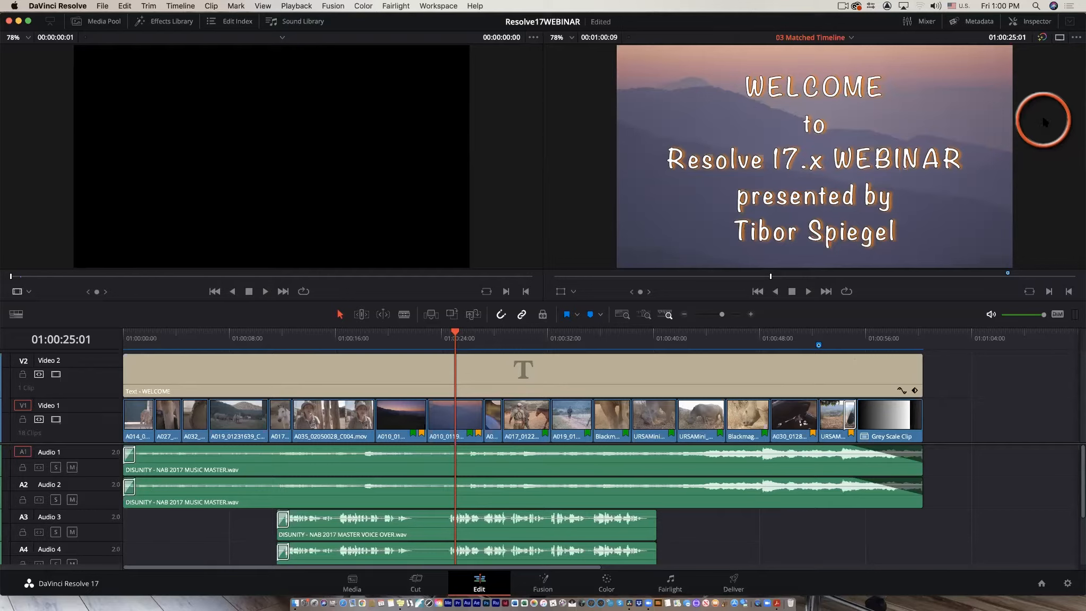
Move the playhead back to about 01:00:07:22 and switch to the Cut page.
left_click_drag(454, 331, 228, 331)
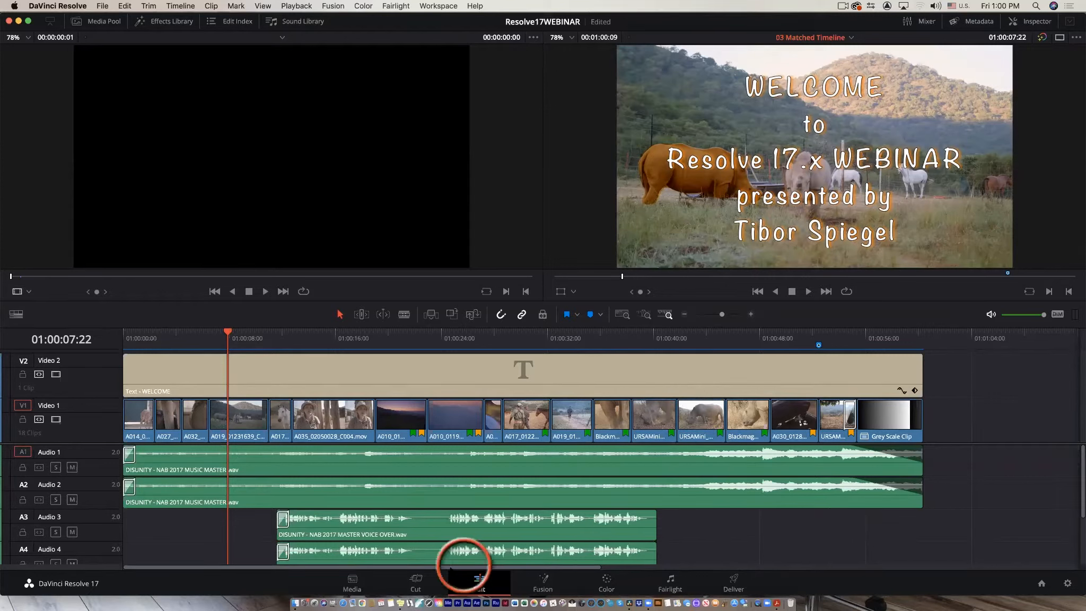
left_click(415, 583)
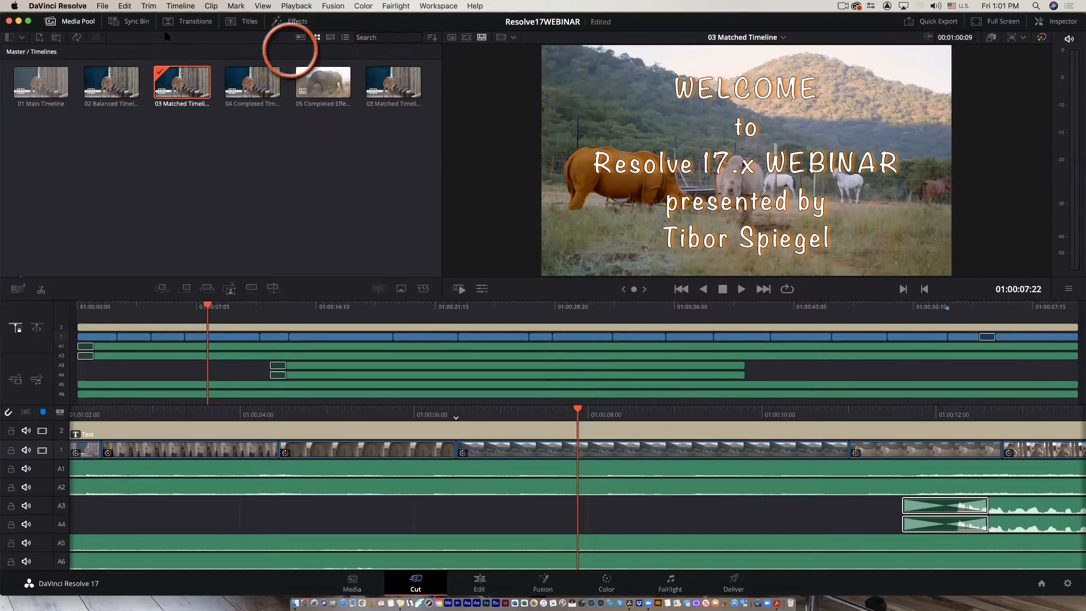
left_click(101, 6)
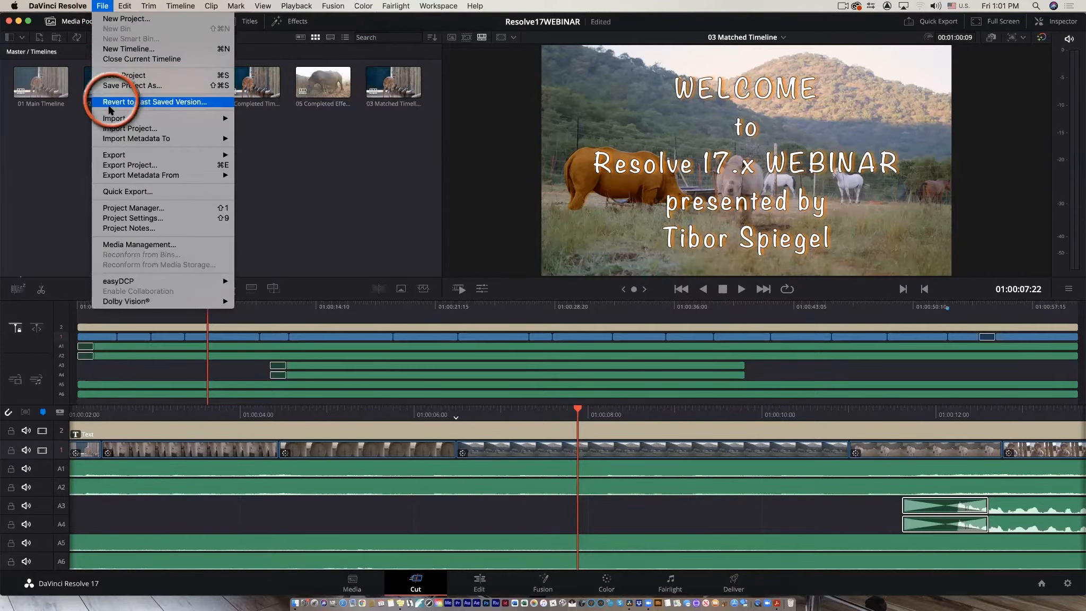
mouse_move(108, 119)
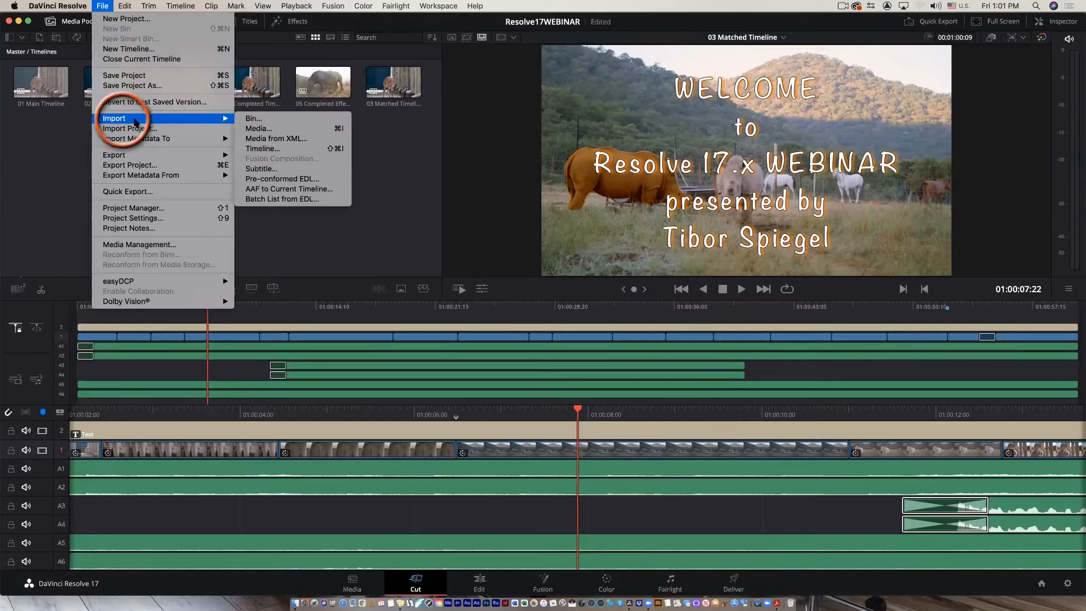
left_click(103, 6)
left_click(104, 7)
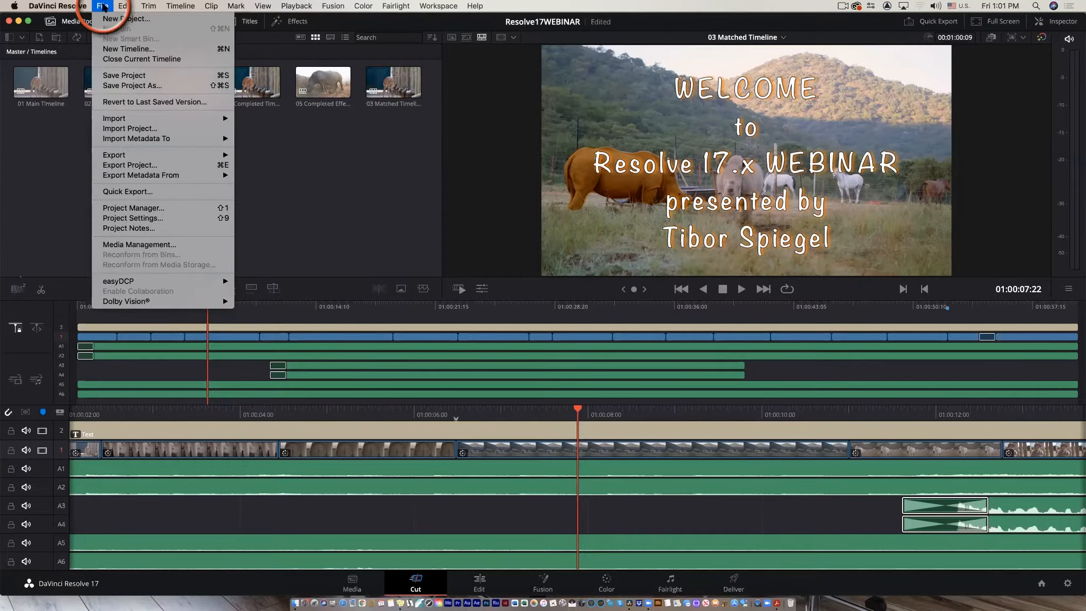
mouse_move(109, 117)
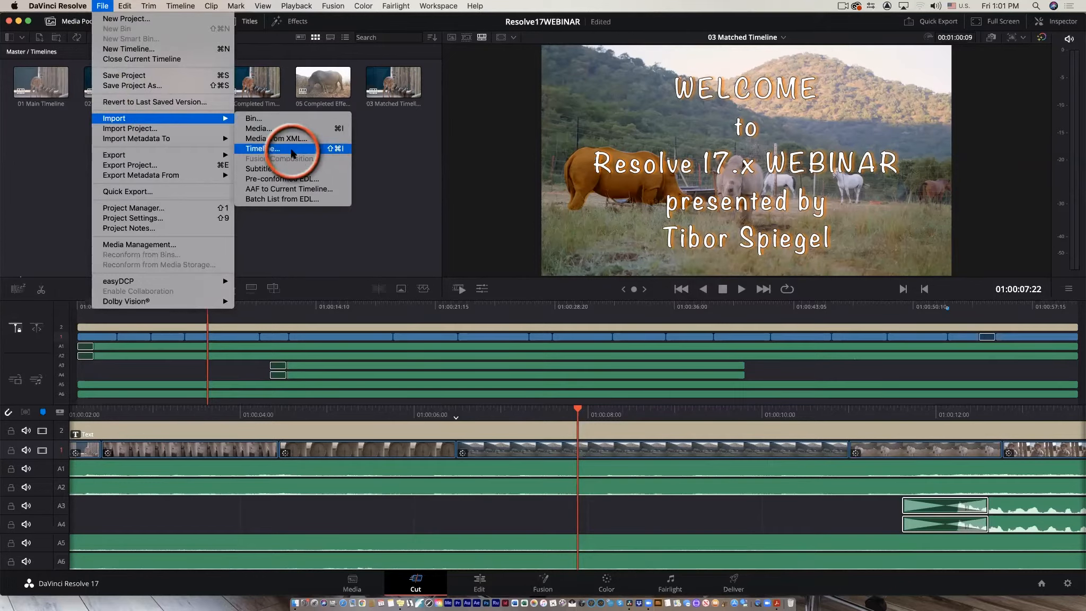
left_click(830, 40)
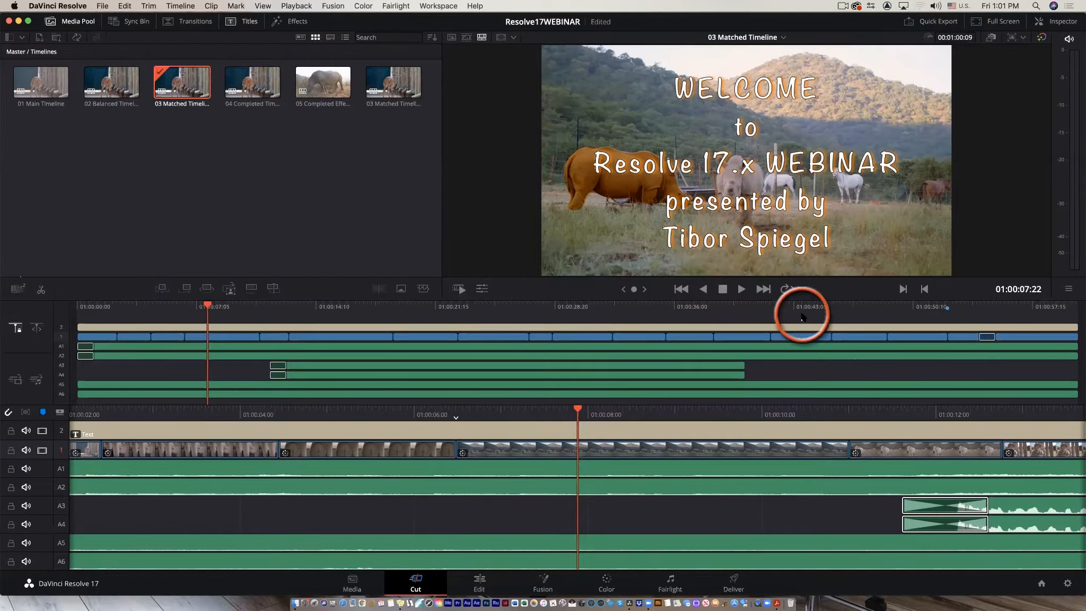
Open the Project Manager and reposition its window.
left_click(57, 5)
left_click(52, 124)
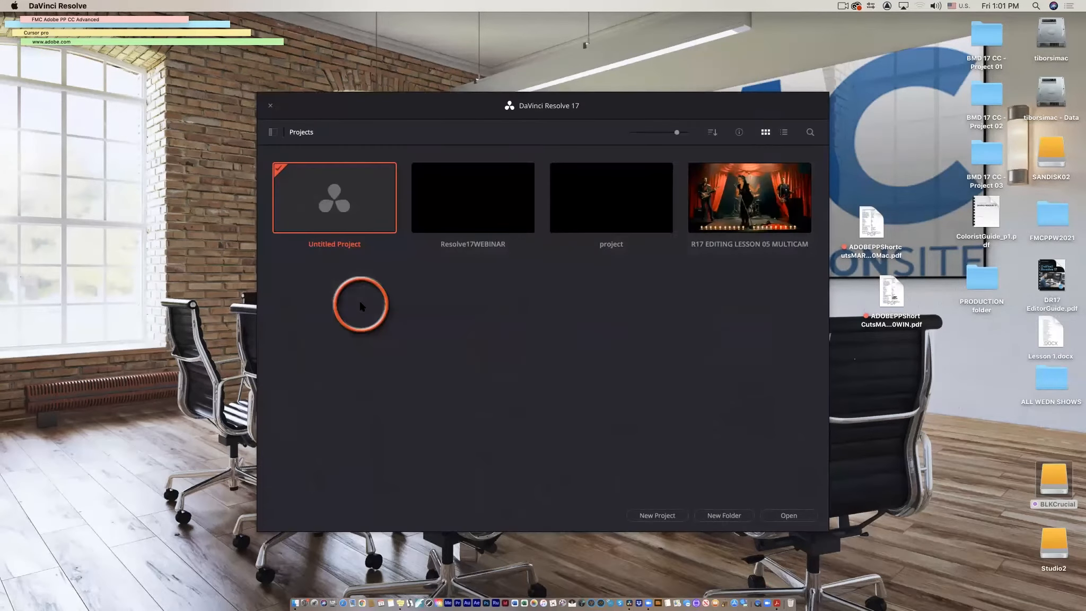
left_click_drag(449, 106, 507, 64)
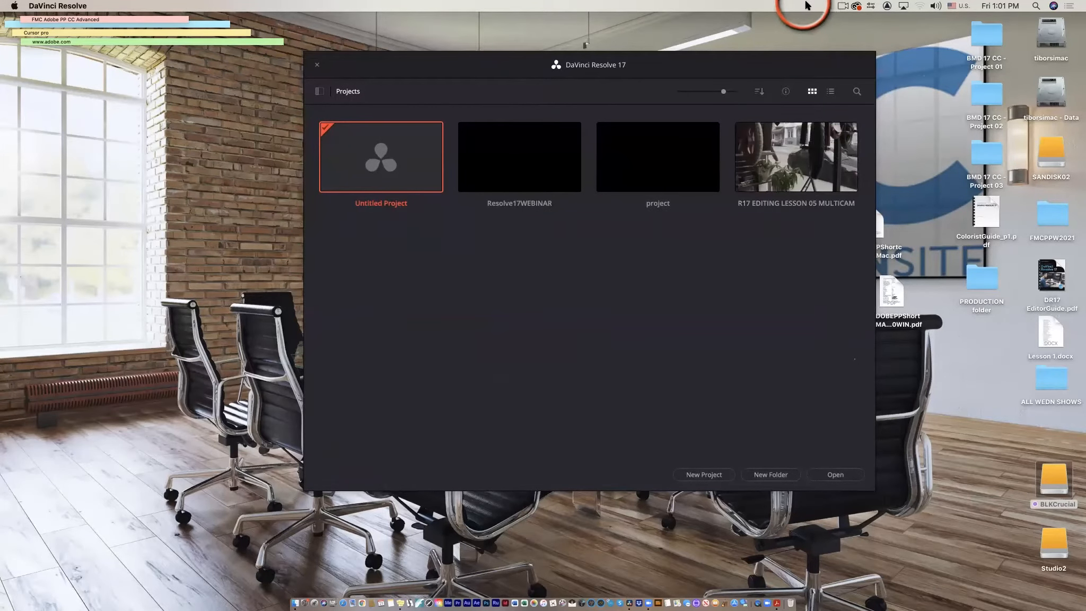
Switch the project browser to list view and back to thumbnail view.
left_click(830, 91)
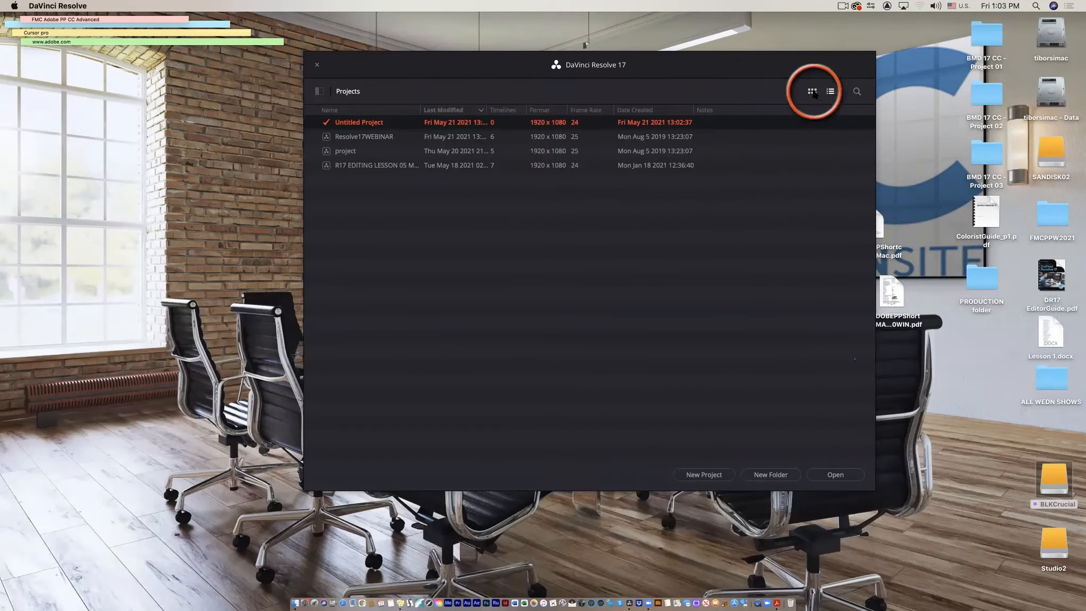
left_click(811, 91)
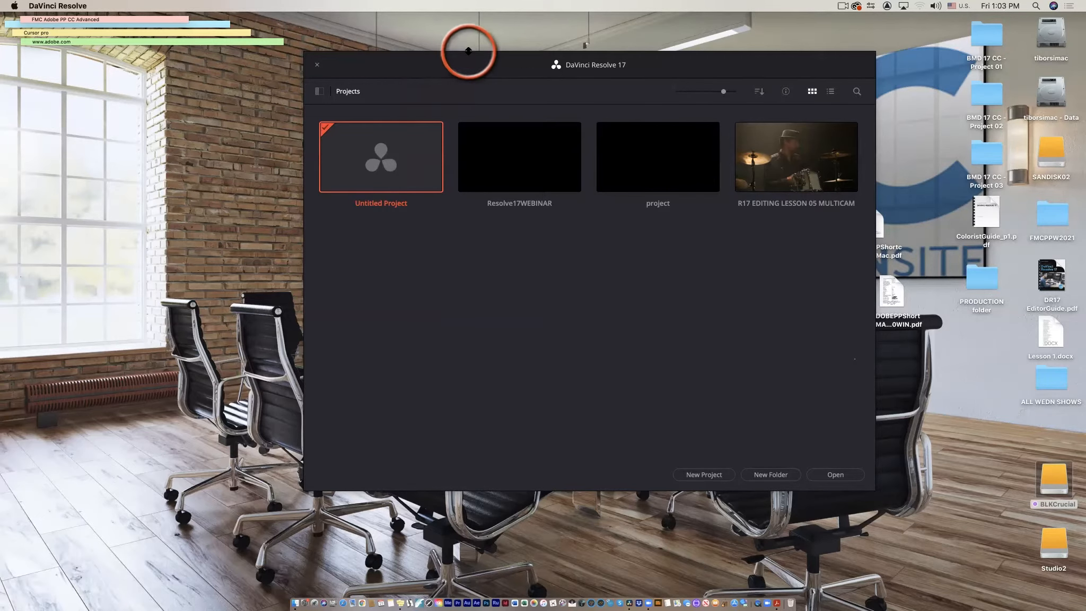
Open the Project Settings of the Untitled Project and view its Presets and Master Settings pages.
left_click_drag(459, 62, 472, 75)
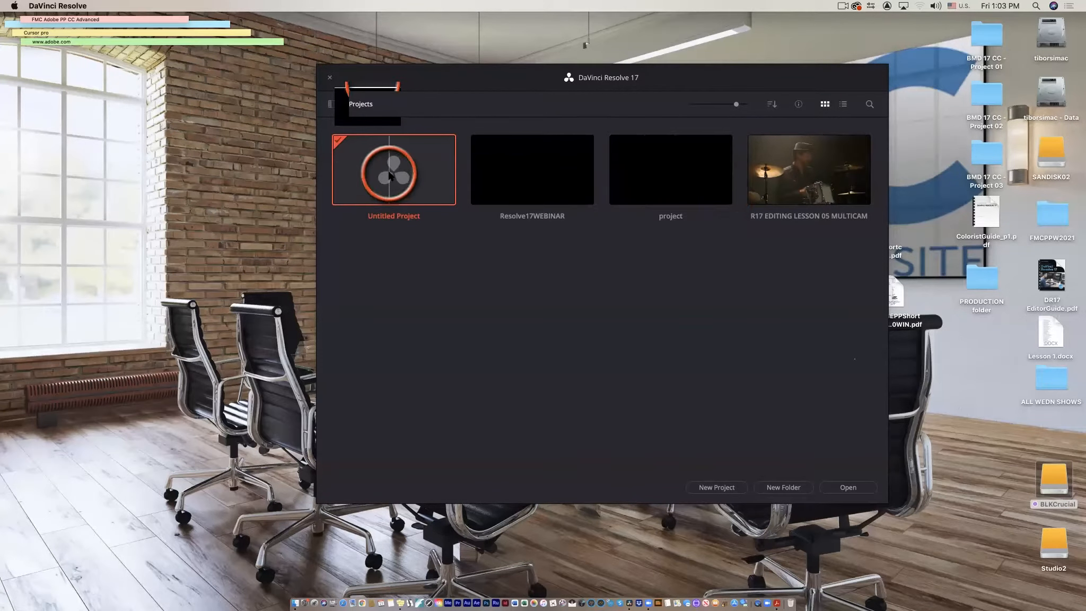
right_click(387, 173)
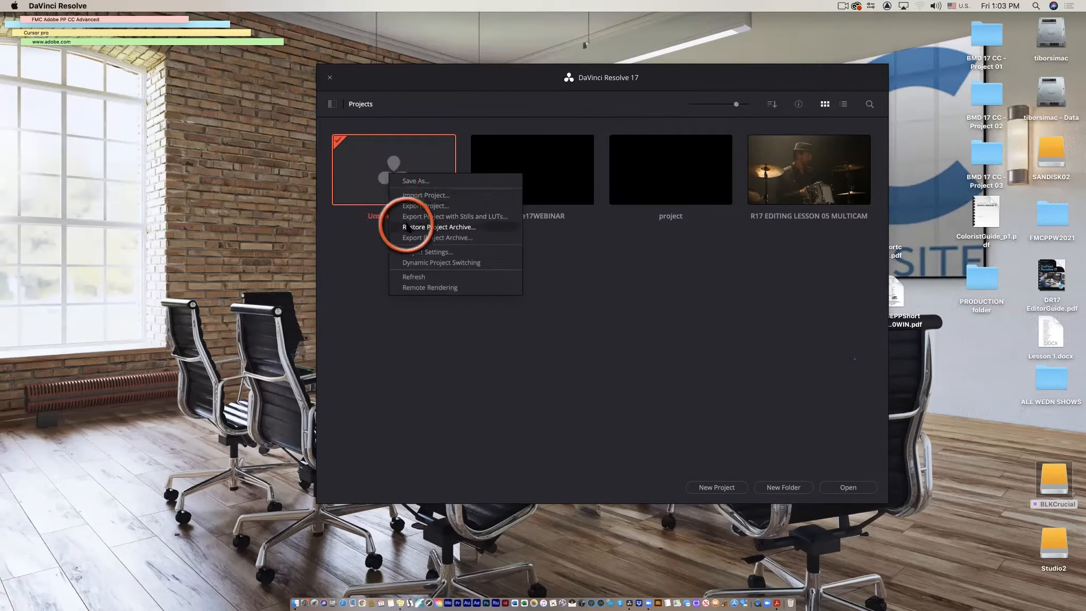
left_click(417, 252)
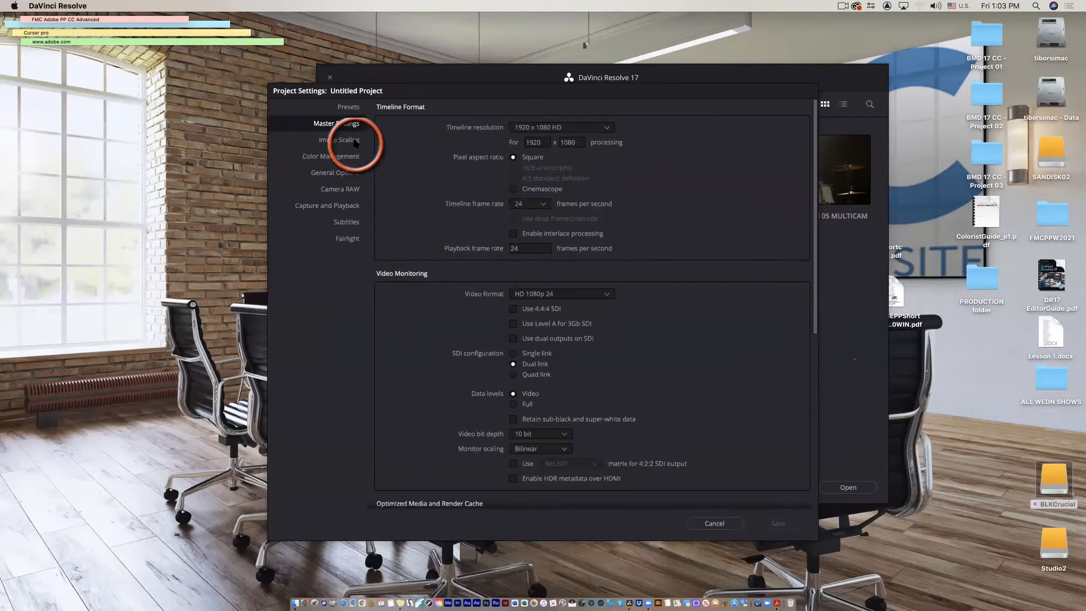
left_click(348, 108)
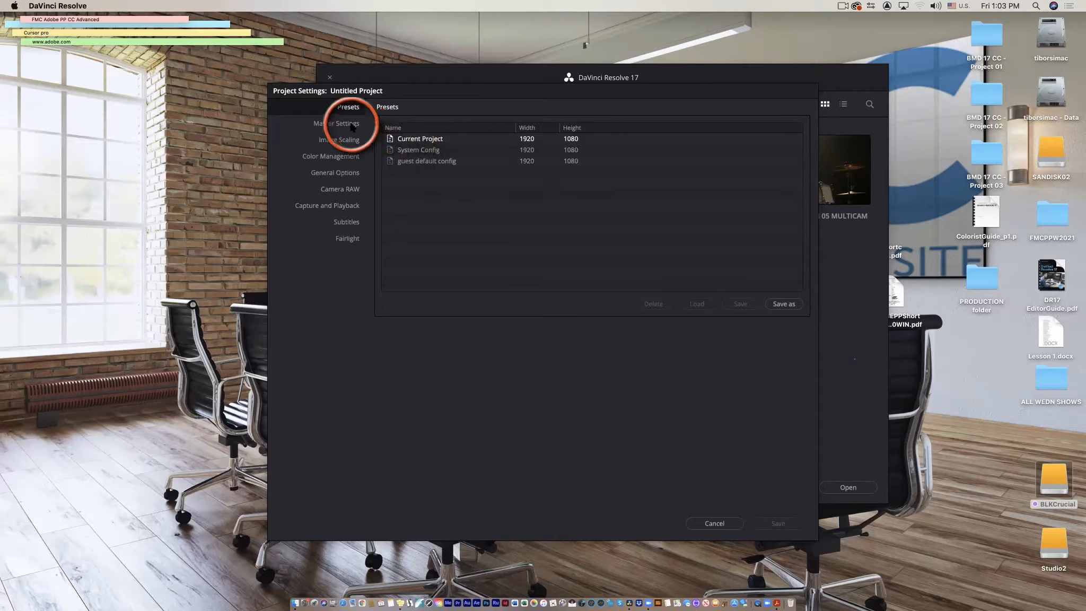
left_click(340, 125)
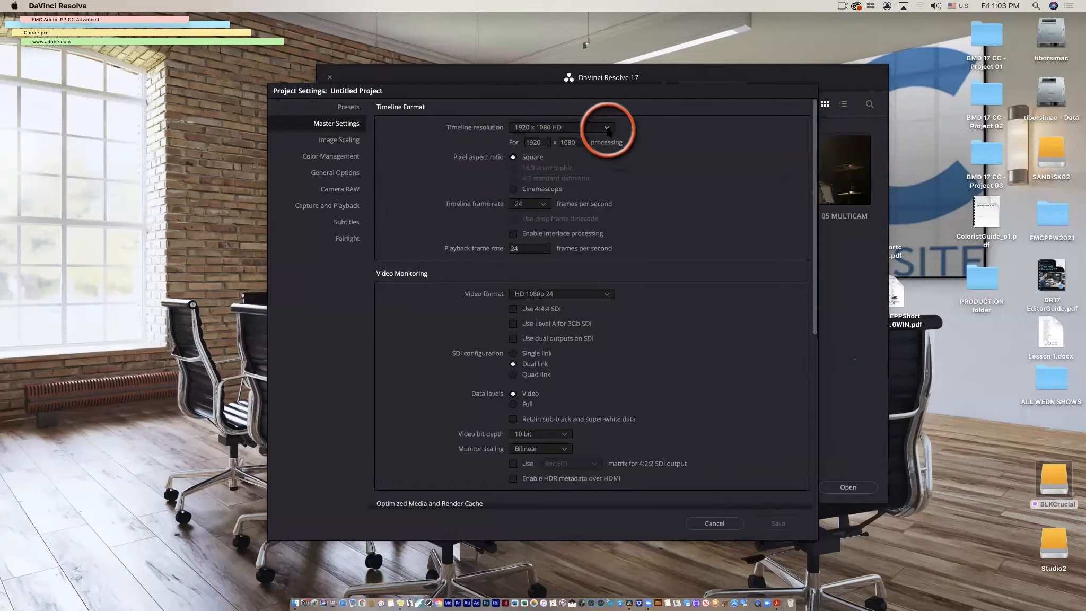
Browse the available timeline resolution and video monitoring format options.
left_click(607, 129)
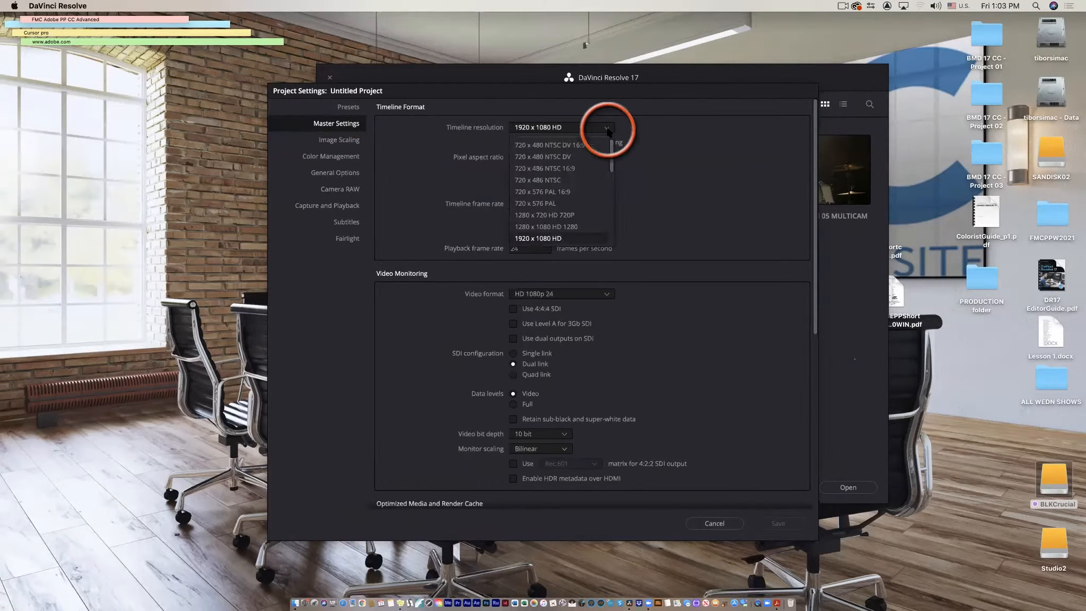
left_click_drag(613, 162, 618, 248)
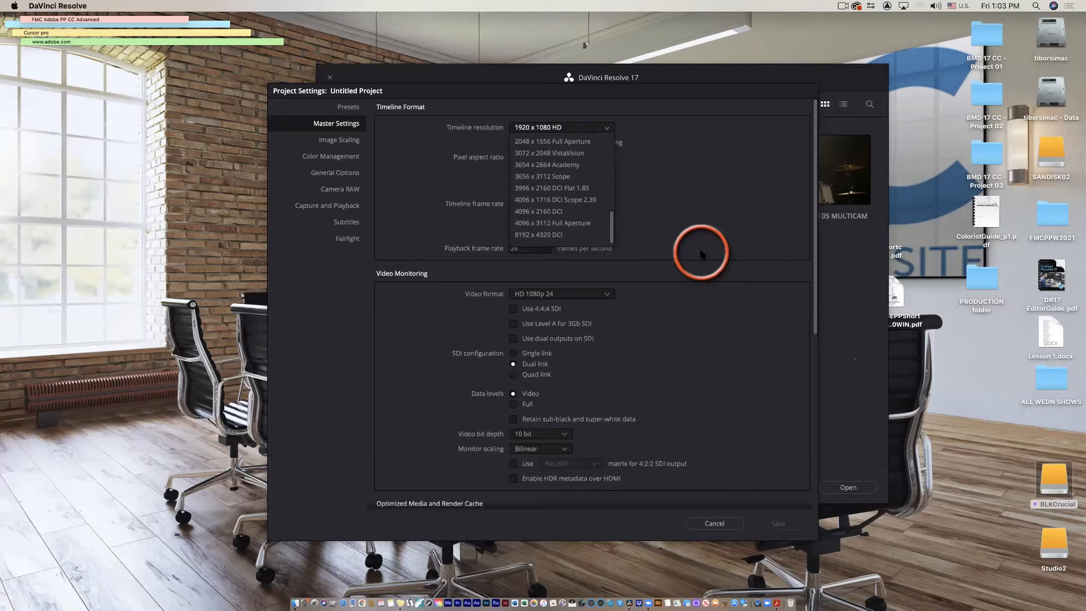
left_click(672, 219)
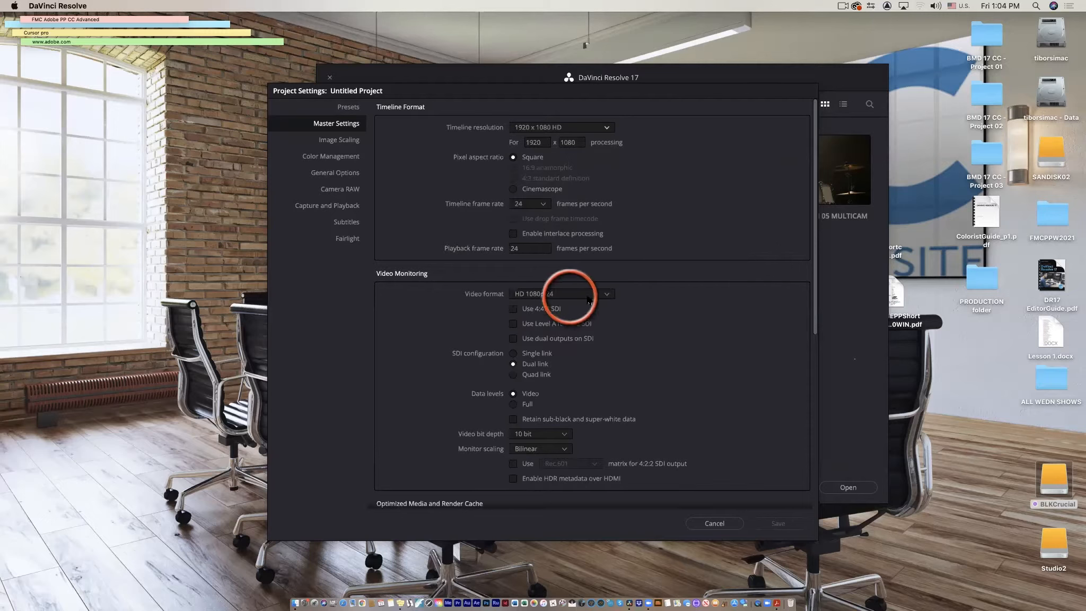
left_click(607, 294)
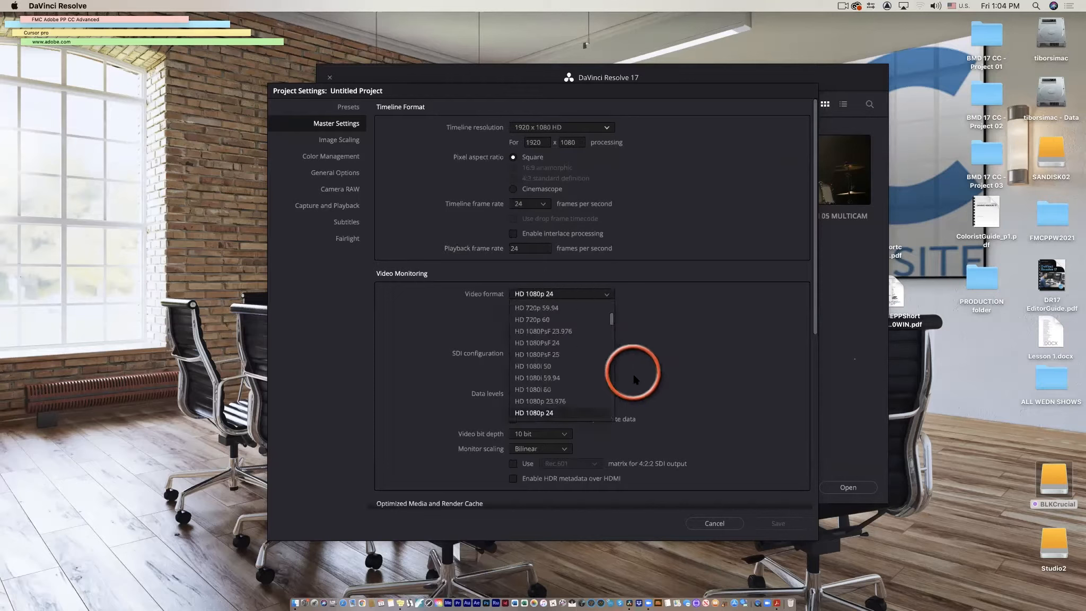
left_click(681, 340)
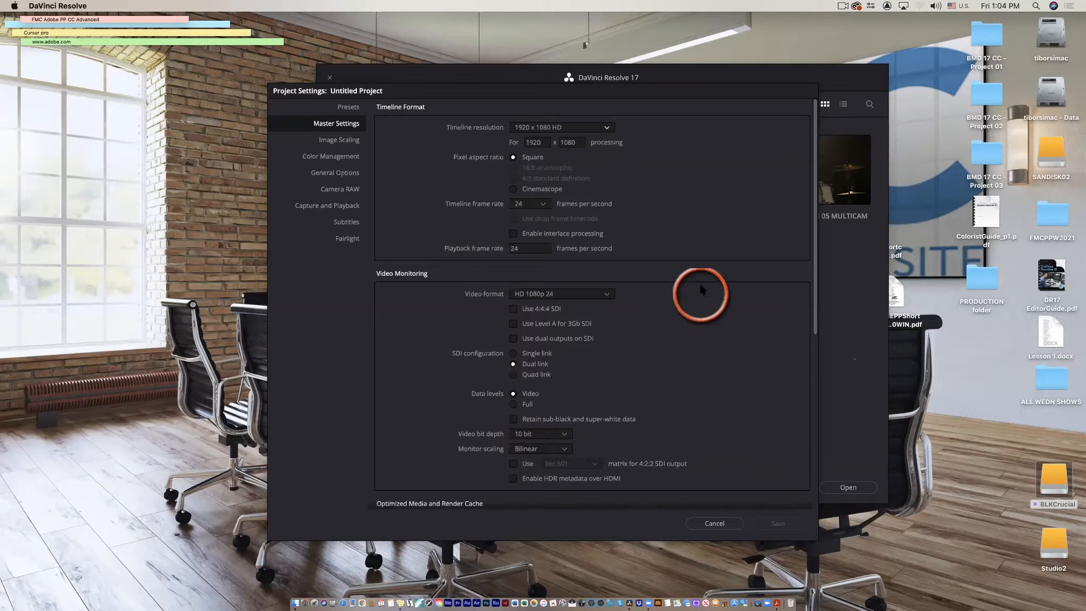
Browse the proxy media format options in the Optimized Media and Render Cache section.
scroll(666, 287, "down", 3)
scroll(667, 288, "down", 9)
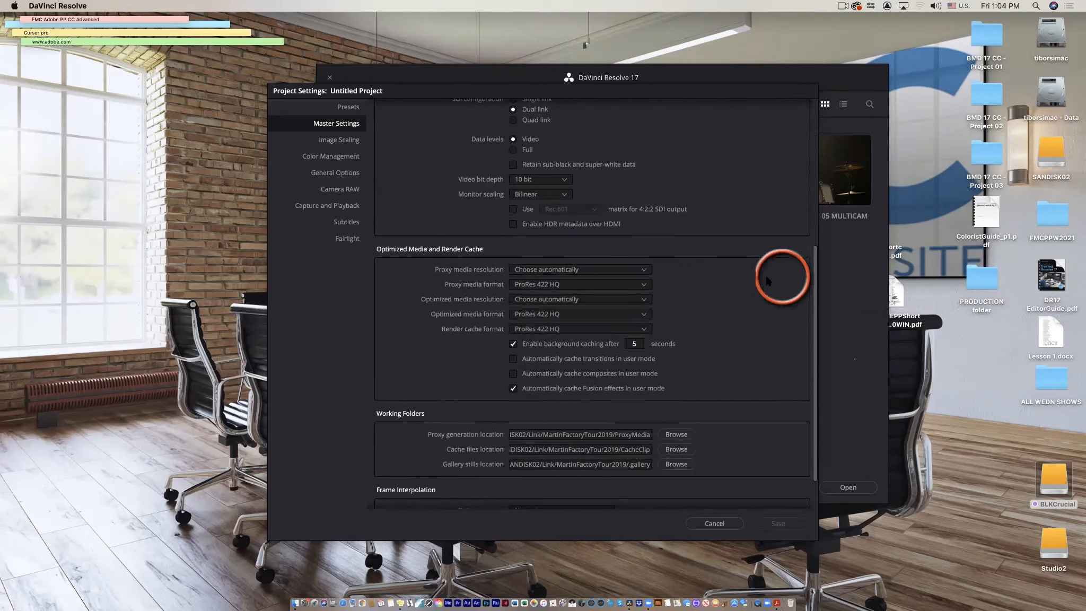
left_click(643, 285)
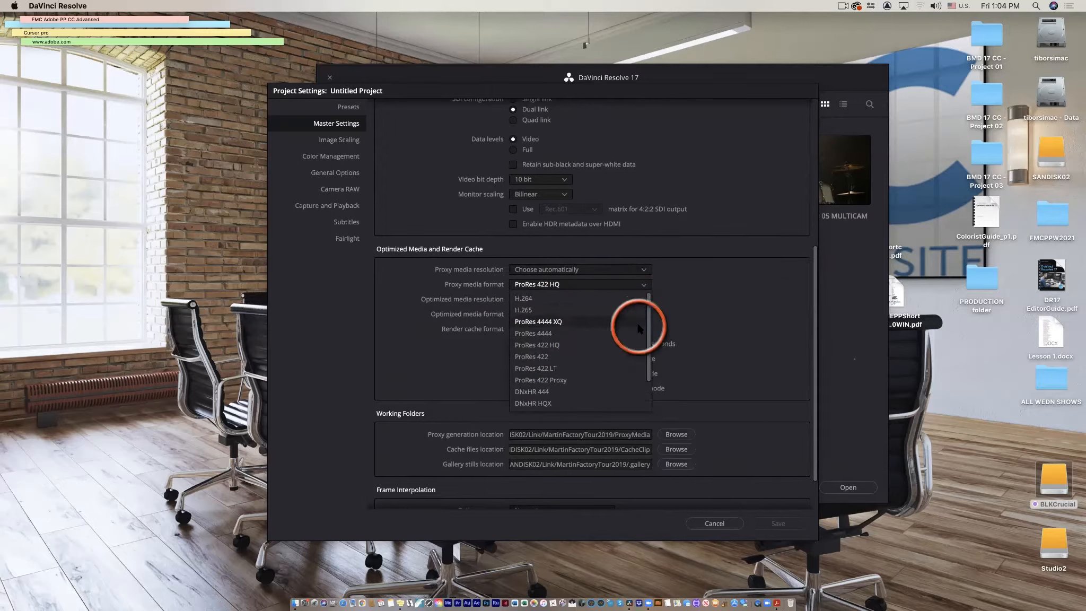
left_click(705, 321)
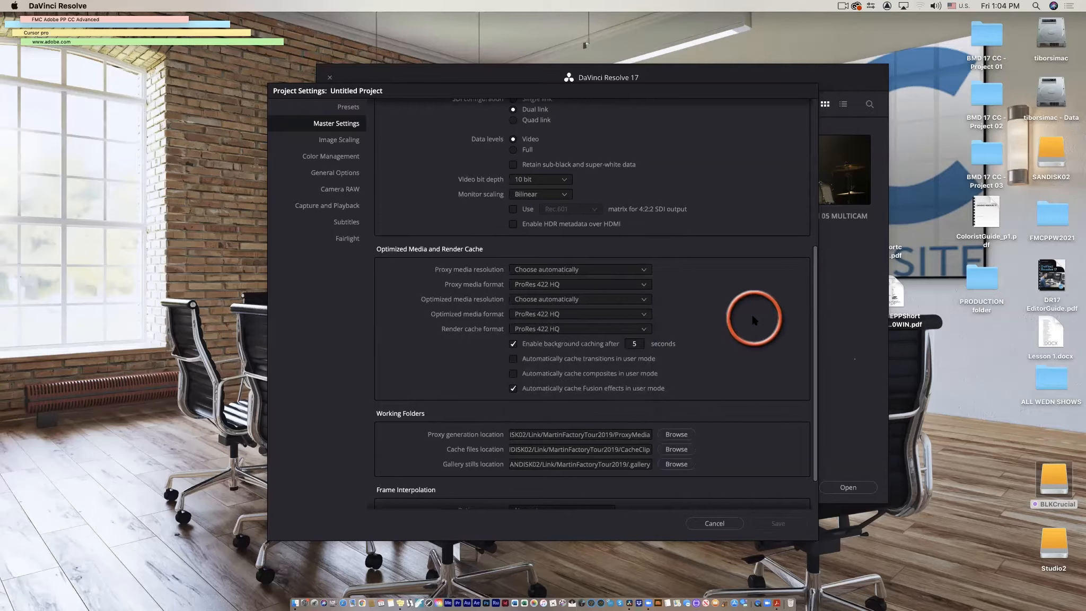
scroll(755, 320, "up", 3)
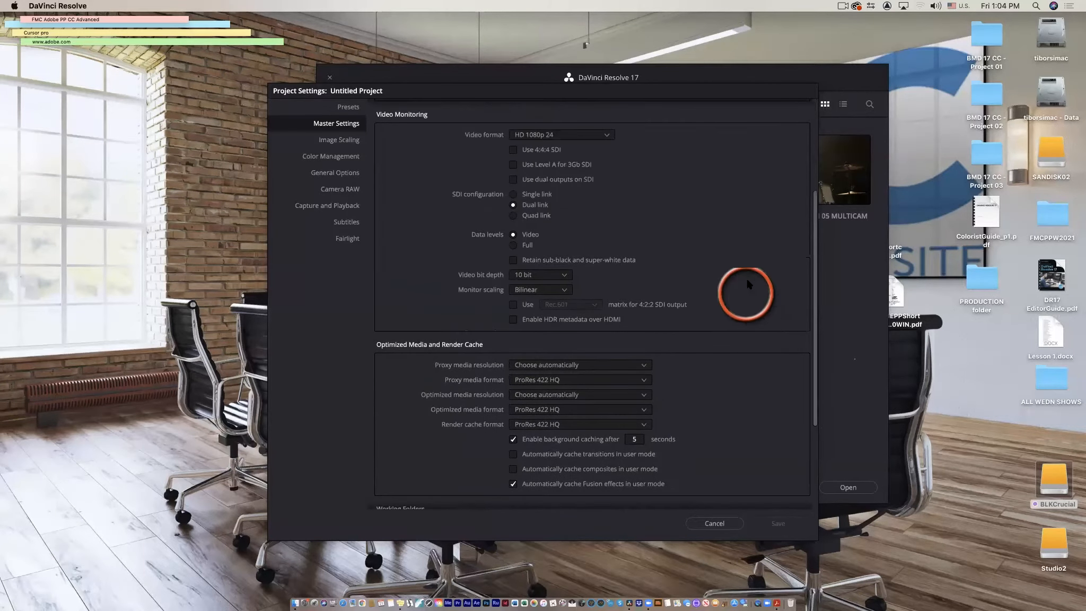
scroll(694, 175, "up", 3)
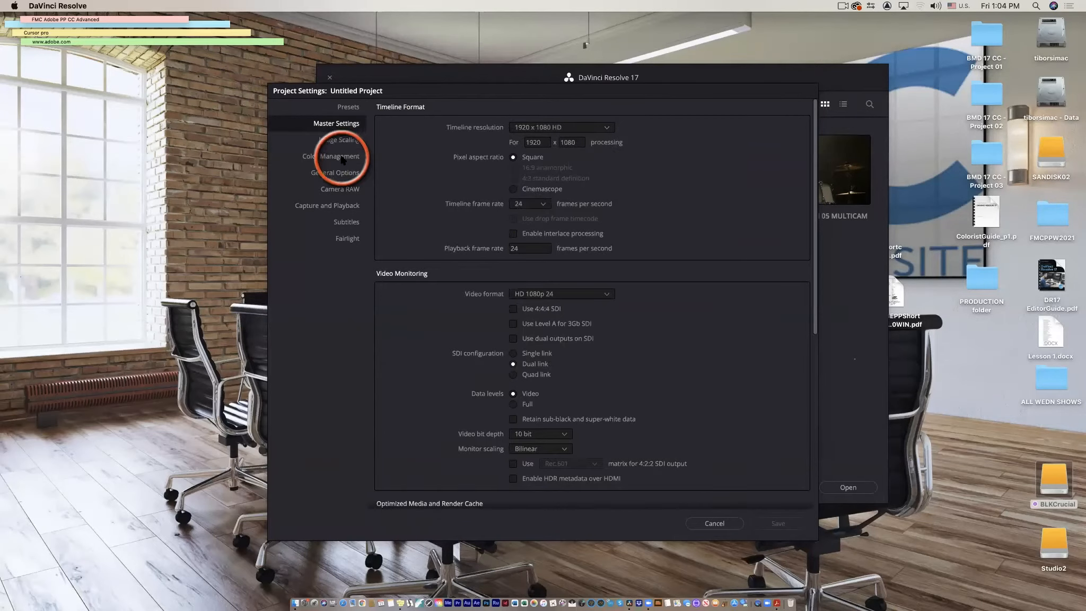
Set the color science to DaVinci YRGB Color Managed on the Color Management page.
left_click(342, 157)
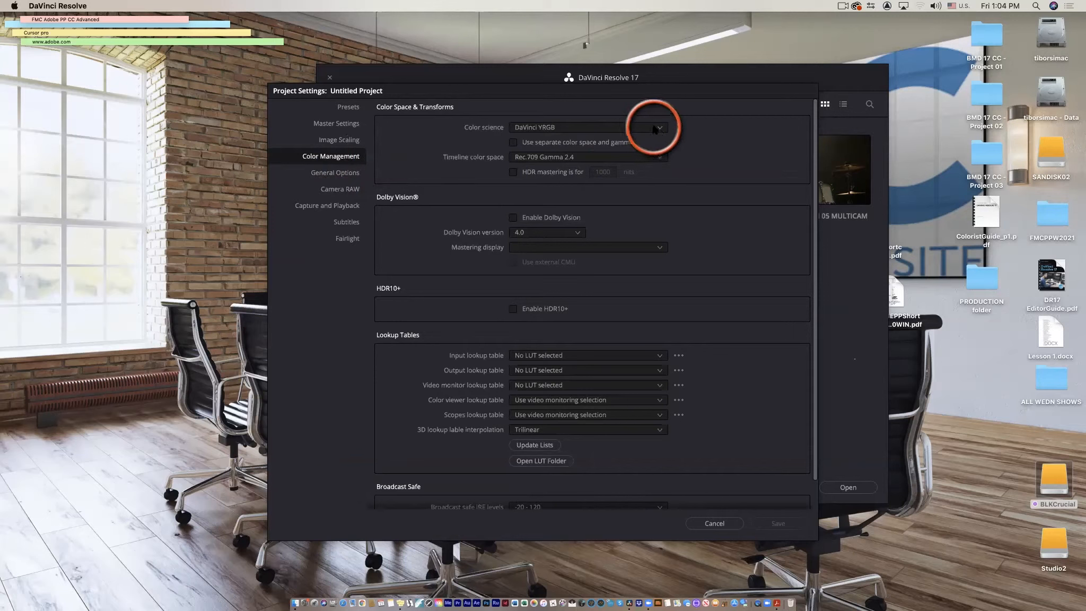
left_click(660, 129)
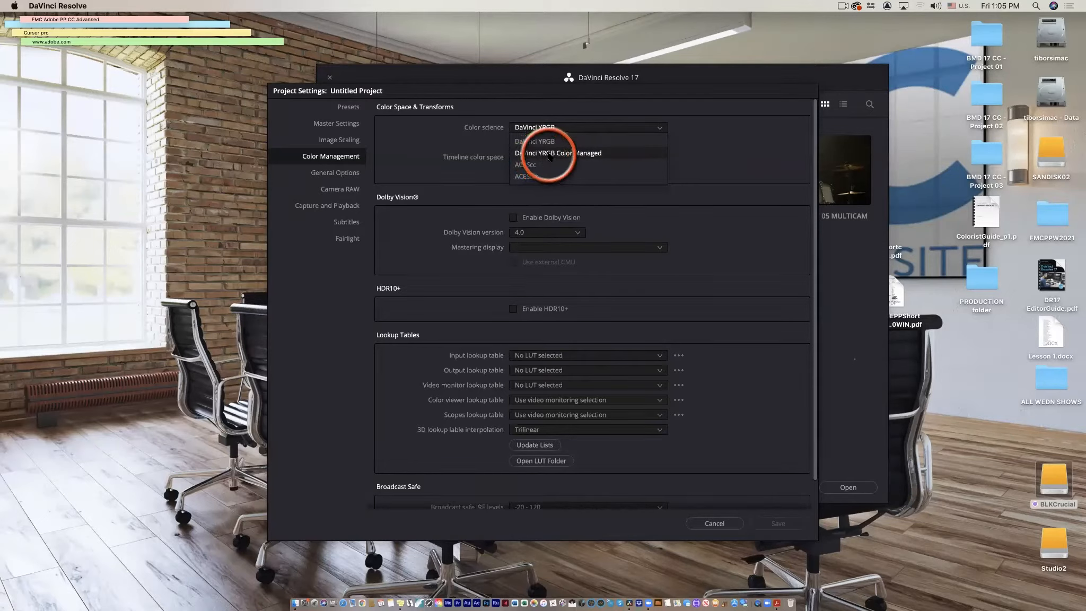
left_click(579, 153)
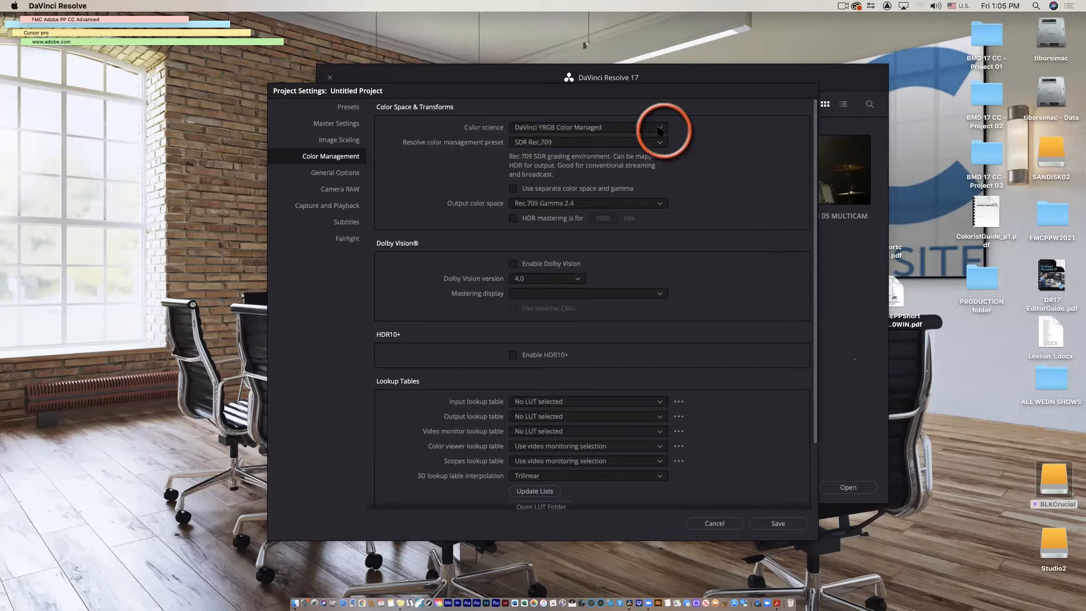
left_click(659, 131)
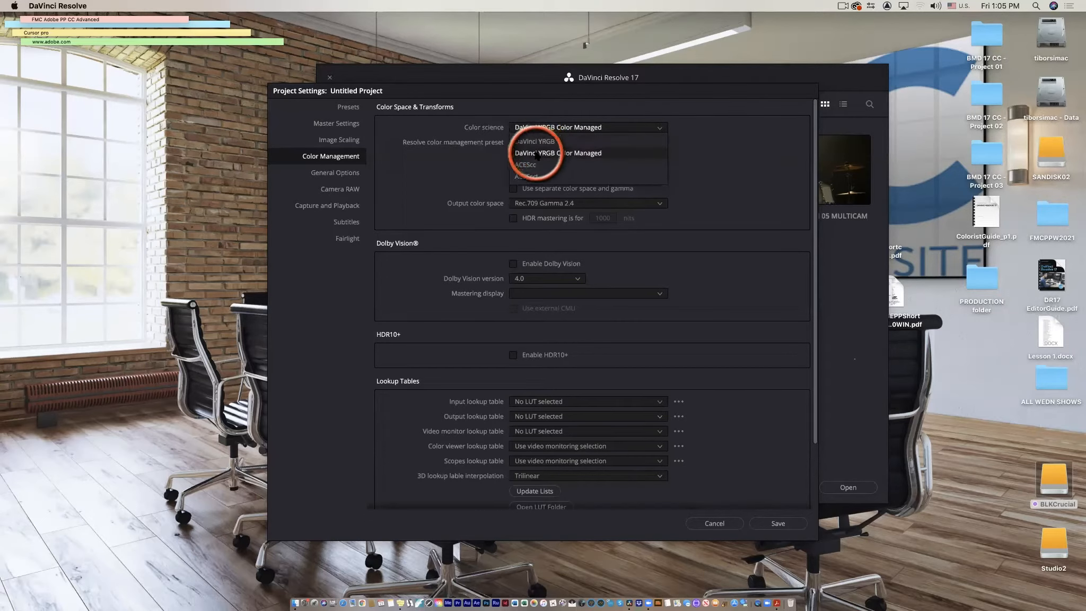
left_click(578, 155)
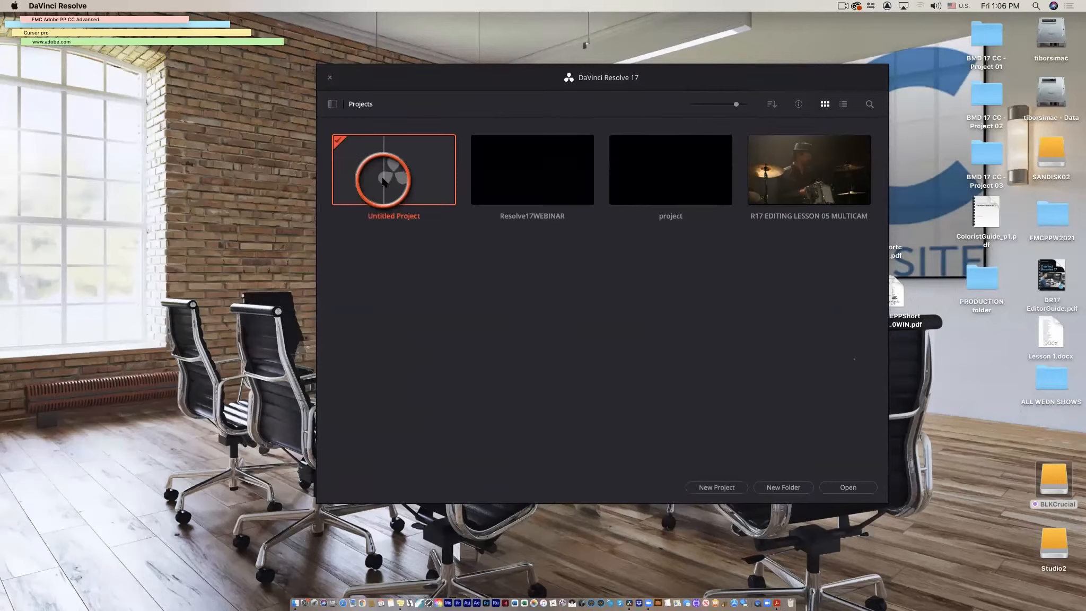
Open the Untitled Project and switch to the Media page.
double_click(383, 181)
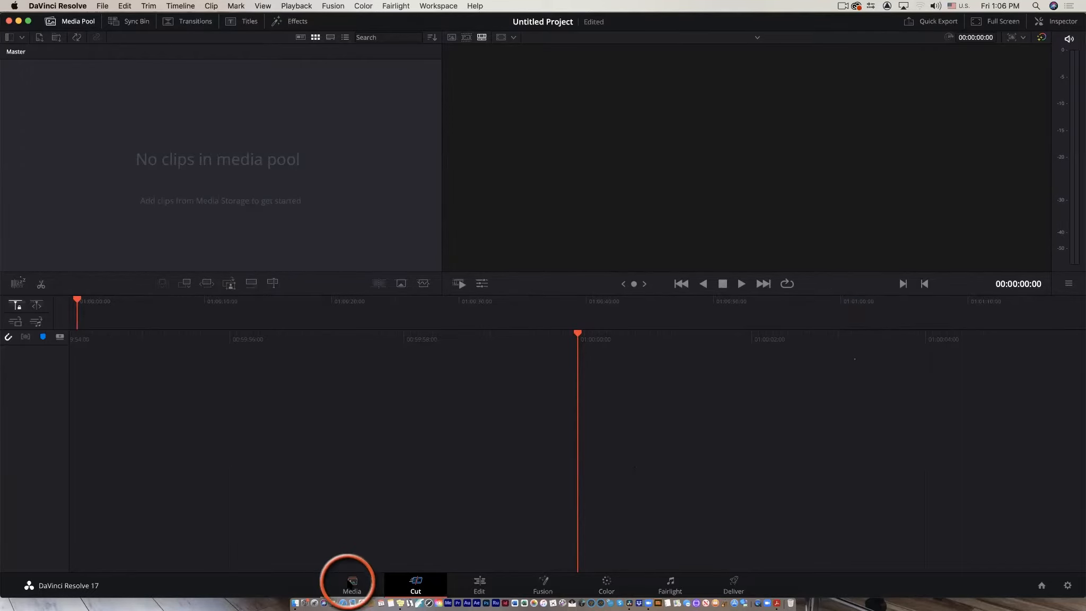
left_click(351, 583)
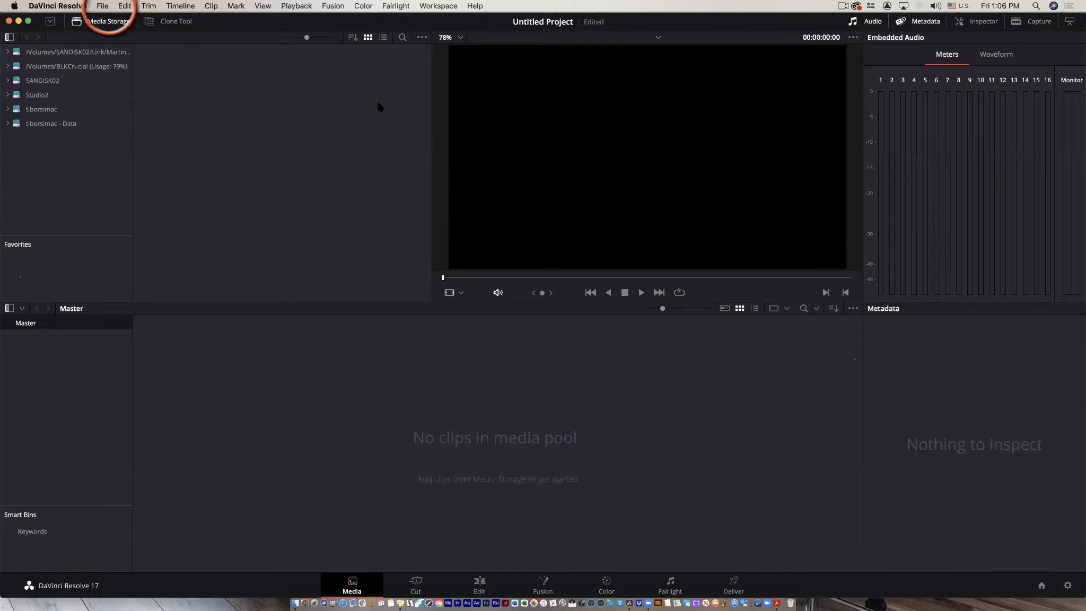
Return to the Project Manager and bring up the context menu in the empty project area.
left_click(1041, 585)
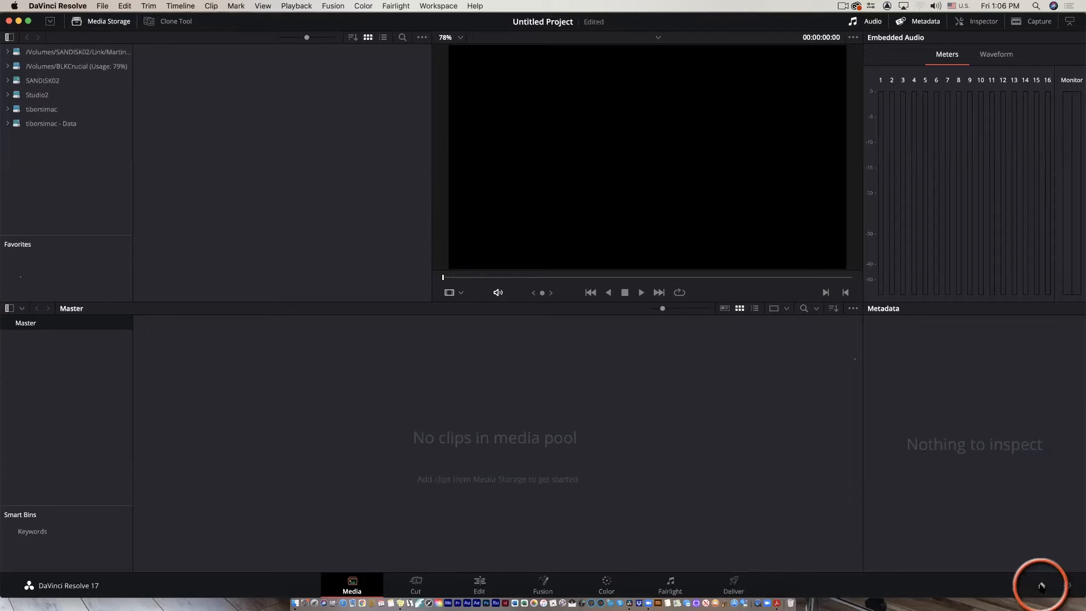
right_click(409, 348)
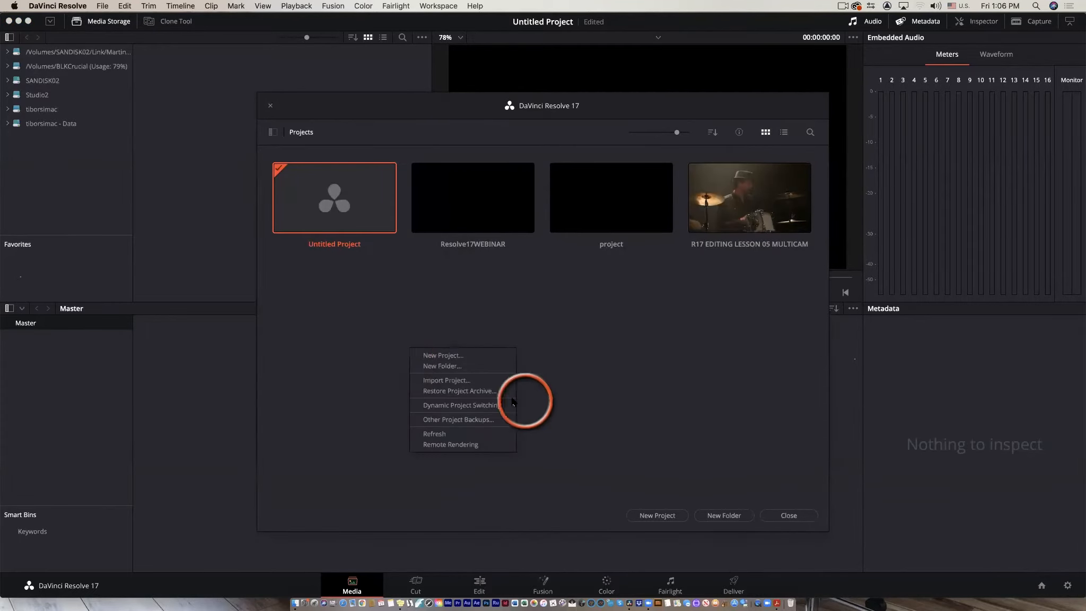
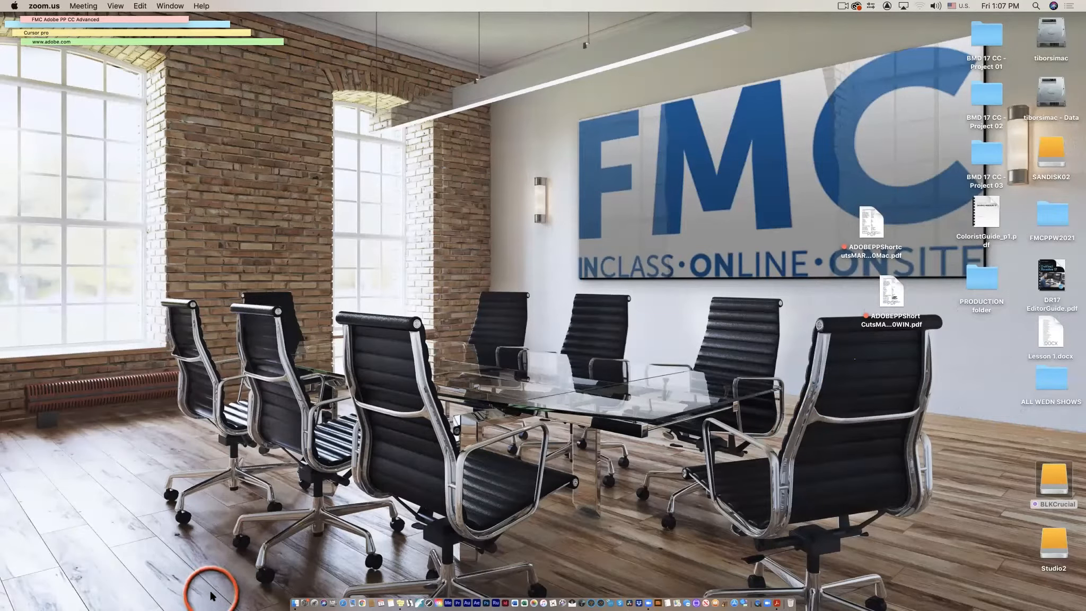
Try to import the Resolve17WEBINAR.drp project file from the BLKCrucial drive's ResolveStuff folder into the Project Manager.
left_click(1057, 480)
double_click(1057, 480)
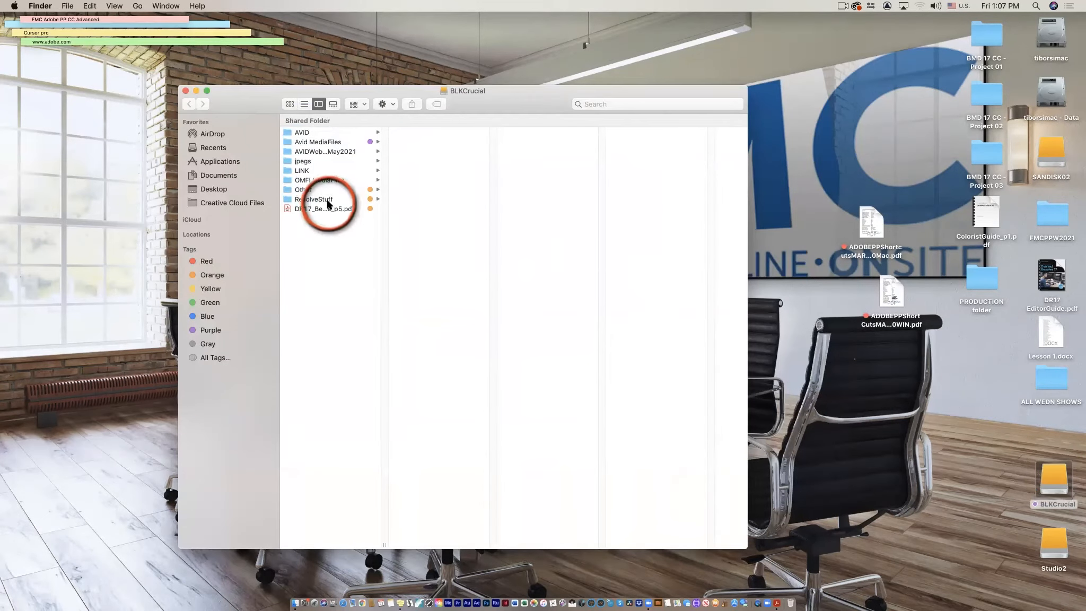
left_click(329, 200)
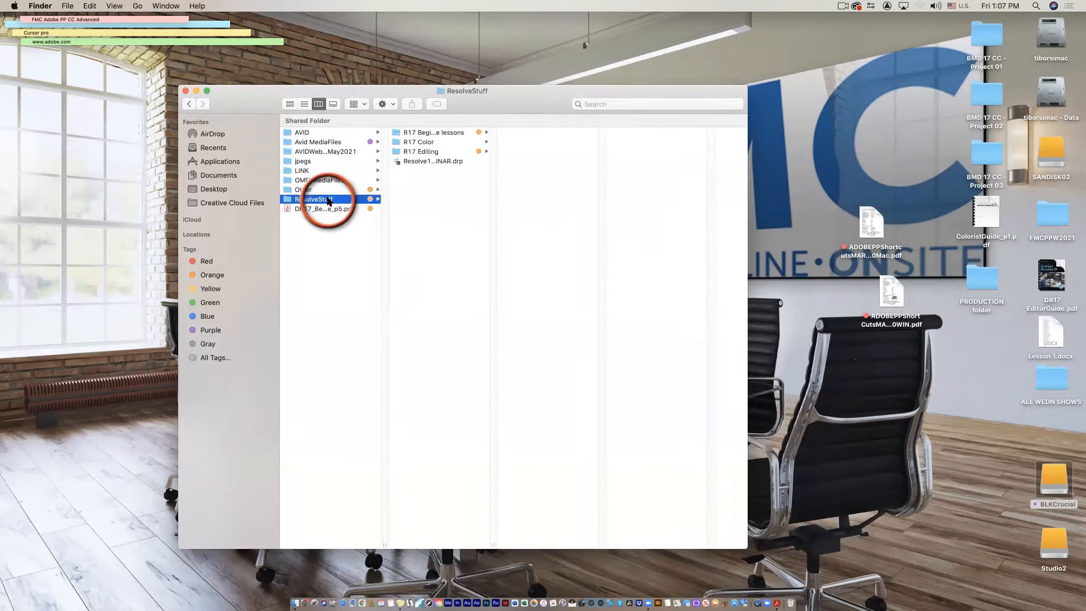
left_click(417, 161)
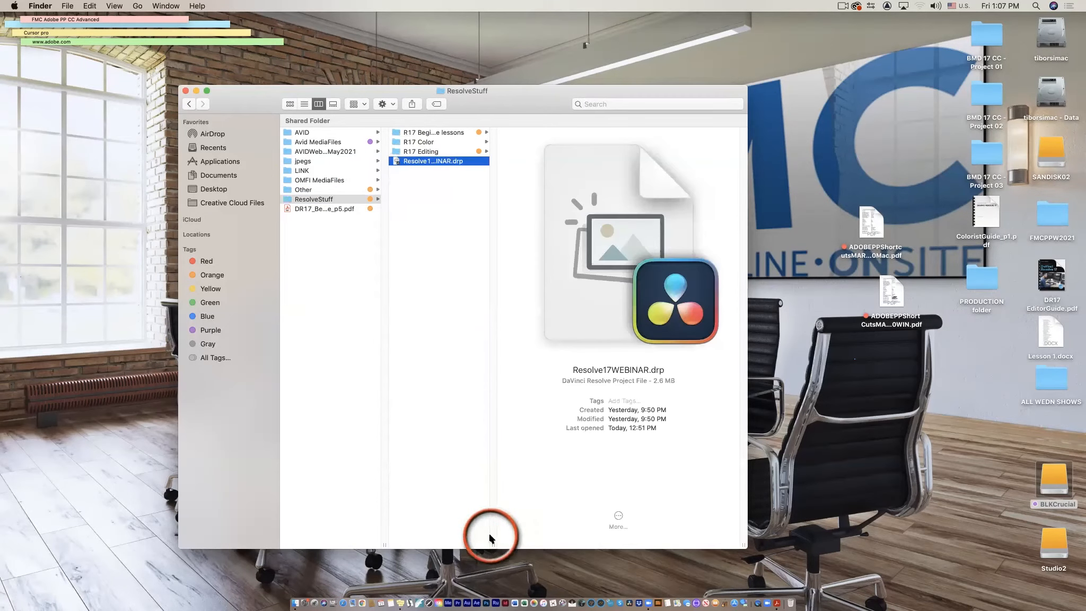
left_click_drag(493, 544, 602, 544)
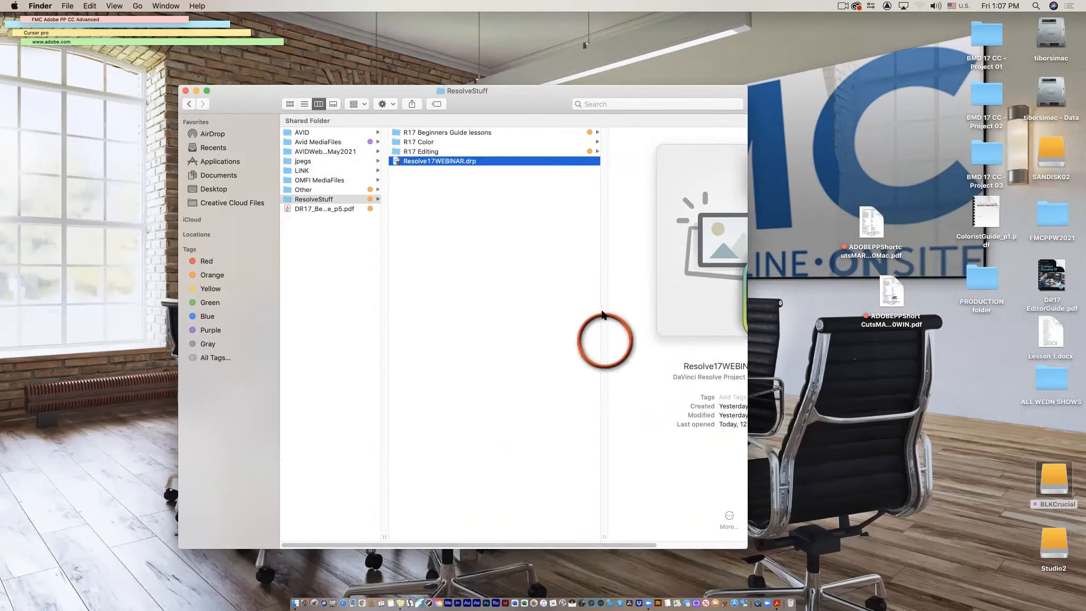
left_click(395, 163)
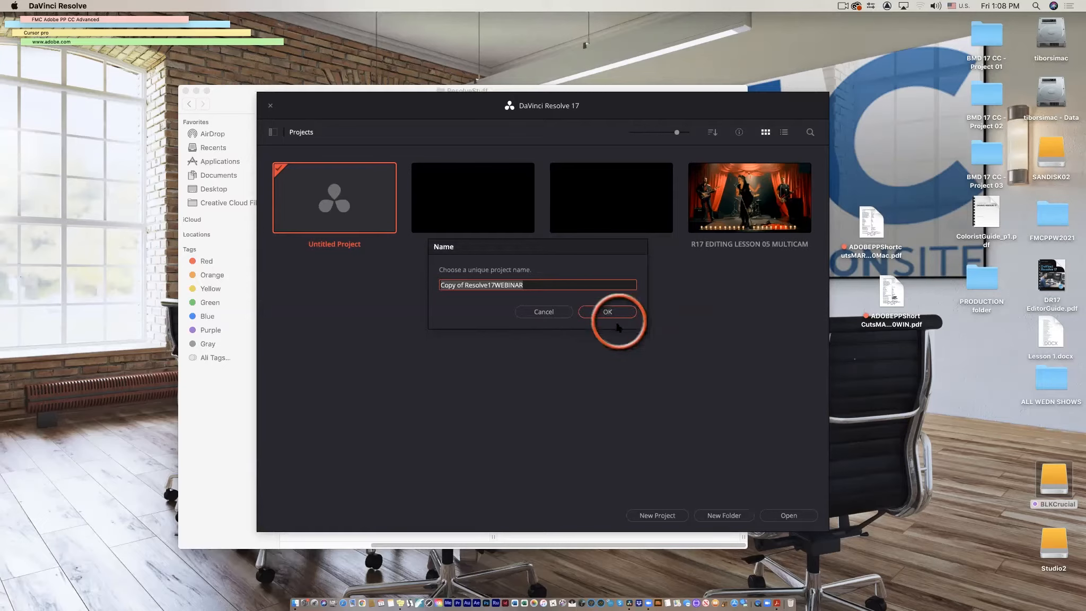
left_click(544, 312)
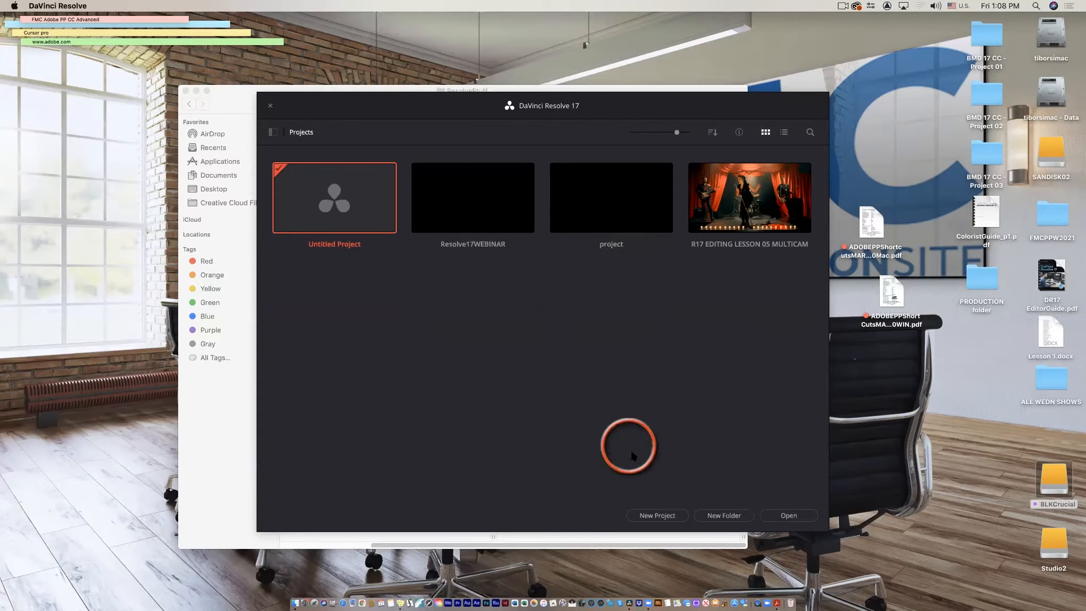
Open the Resolve17WEBINAR project and step through the Cut, Edit, Fusion, Color and Fairlight pages.
left_click(488, 211)
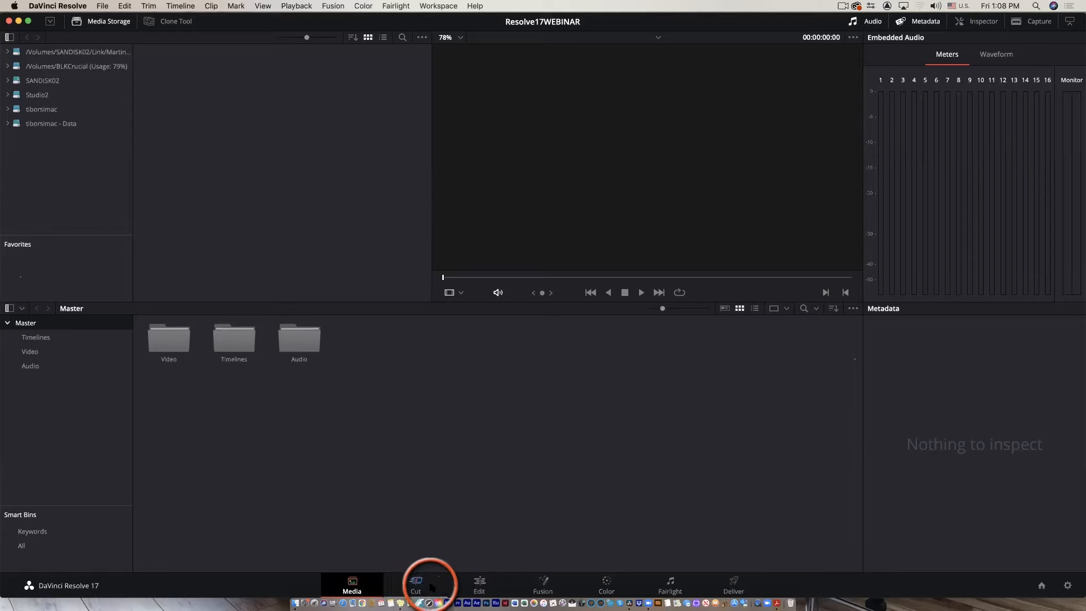
left_click(419, 583)
left_click(479, 584)
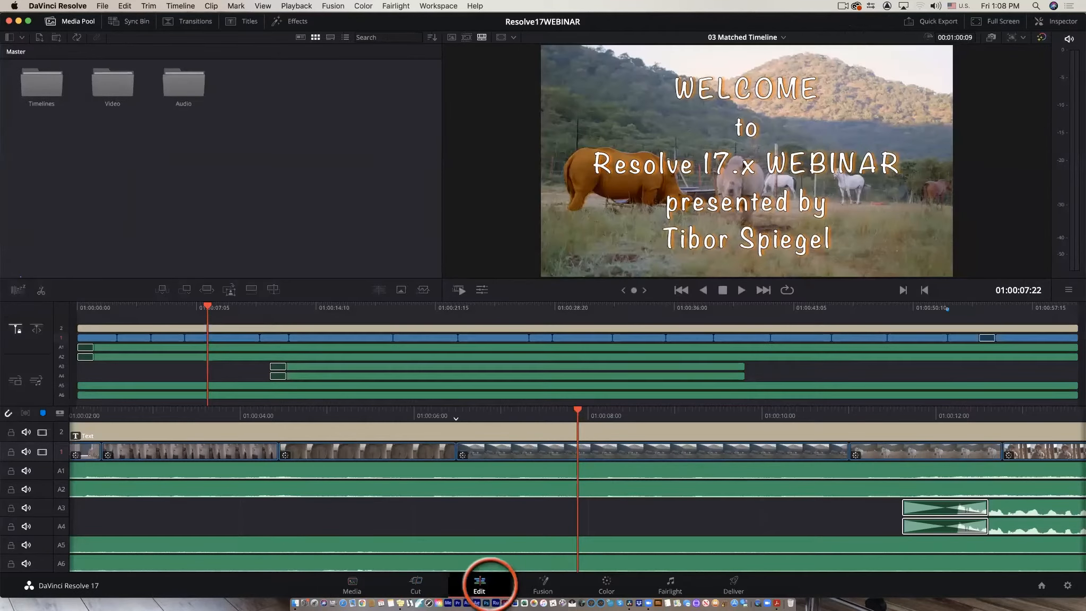
left_click(543, 584)
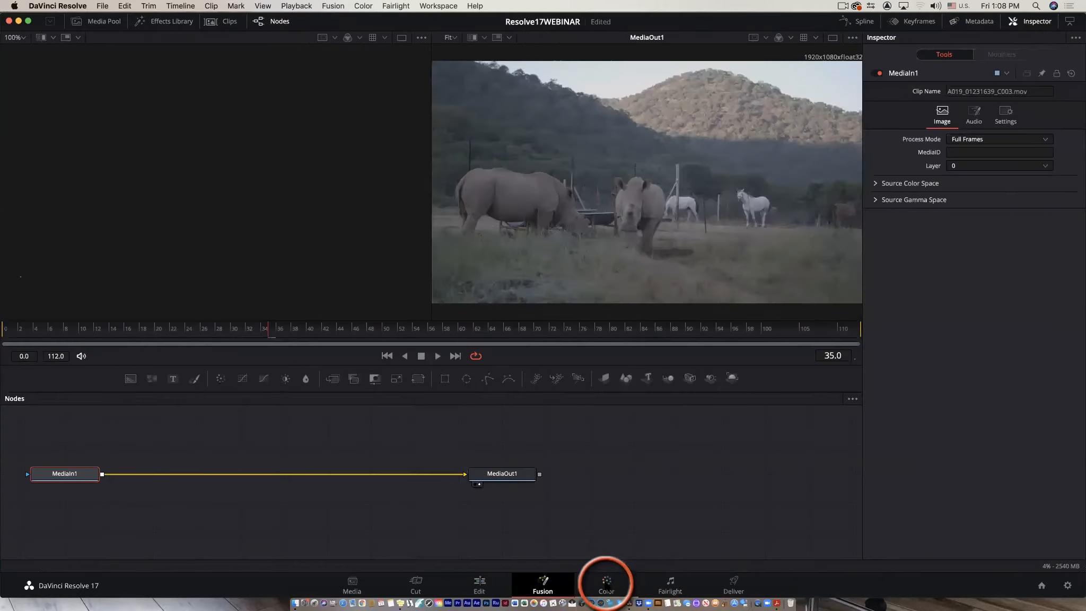
left_click(606, 585)
left_click(670, 584)
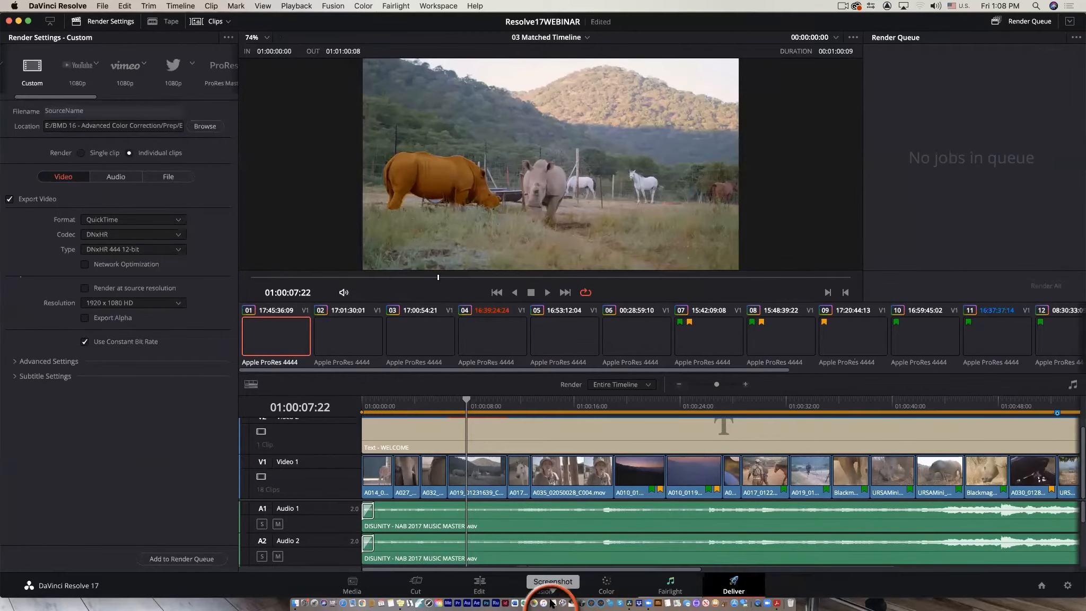
Switch through every page from Media to Deliver again, ending on the Edit page.
key("shift+2")
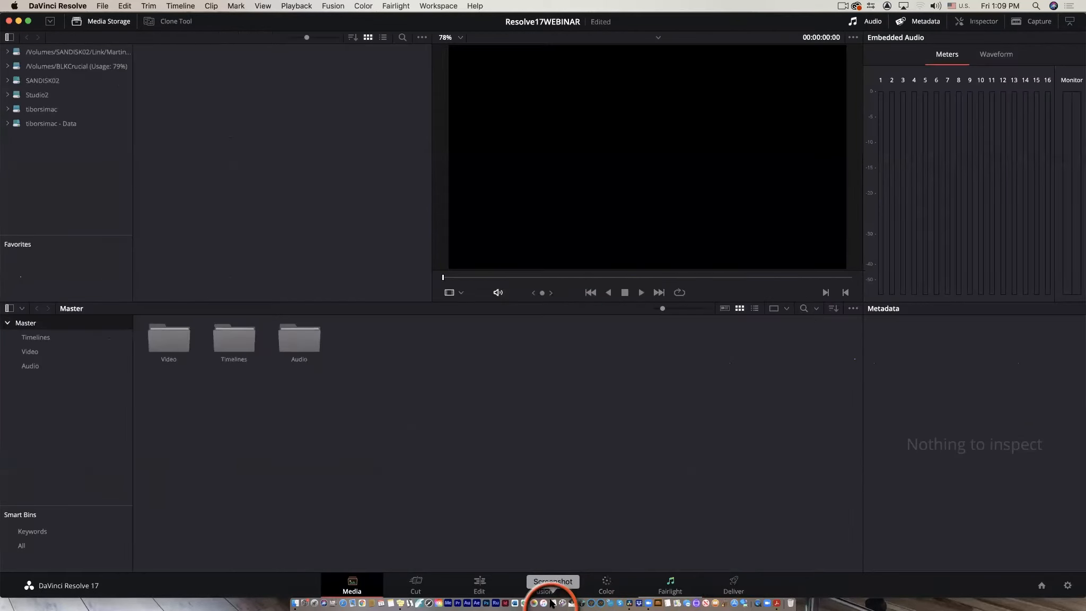
key("shift+3")
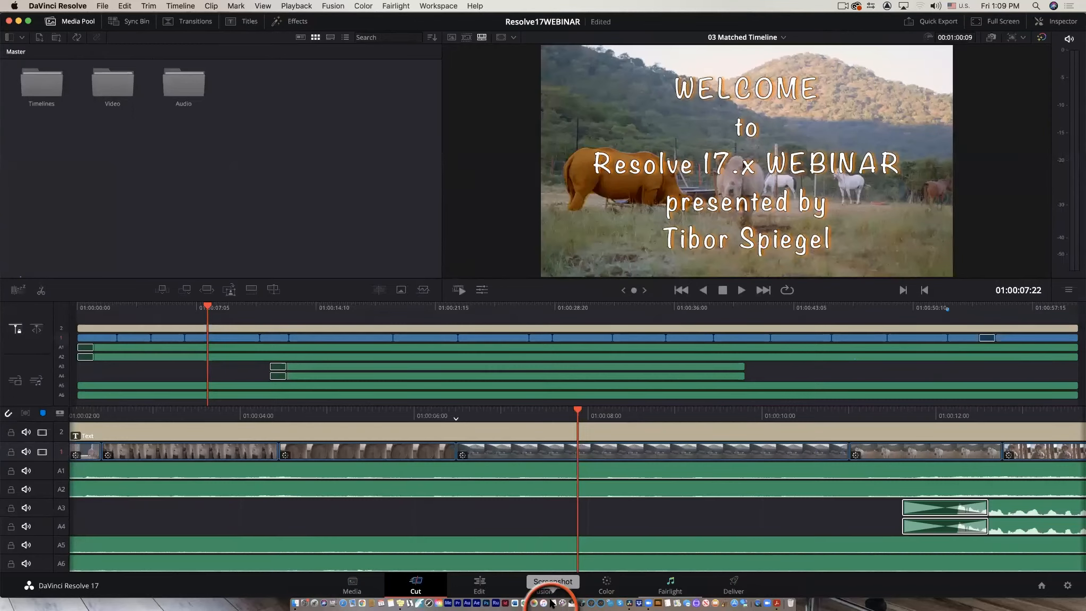
key("shift+4")
key("shift+5")
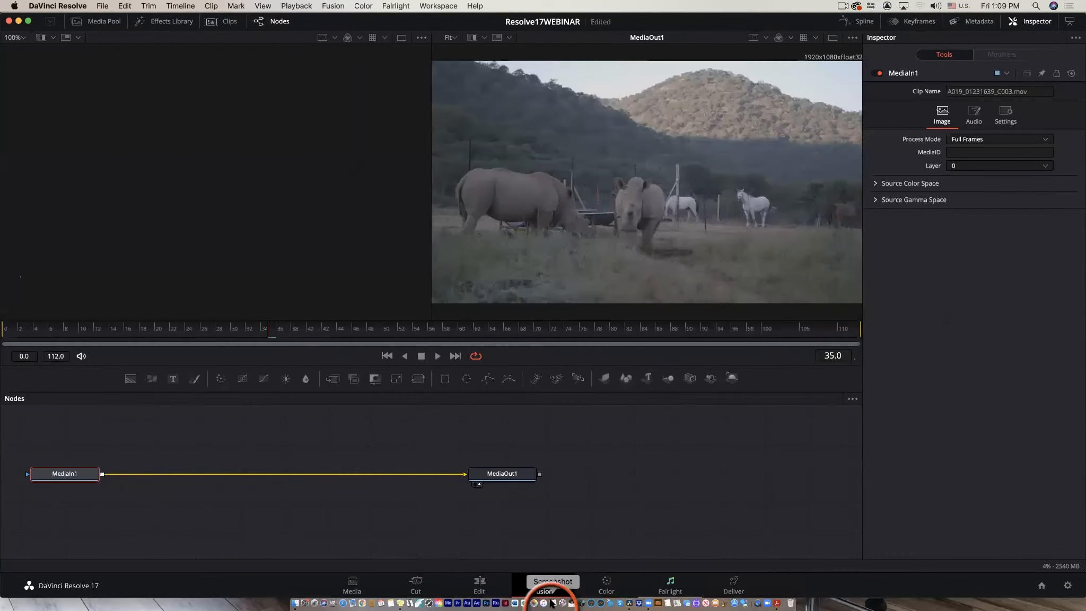
key("shift+6")
key("shift+7")
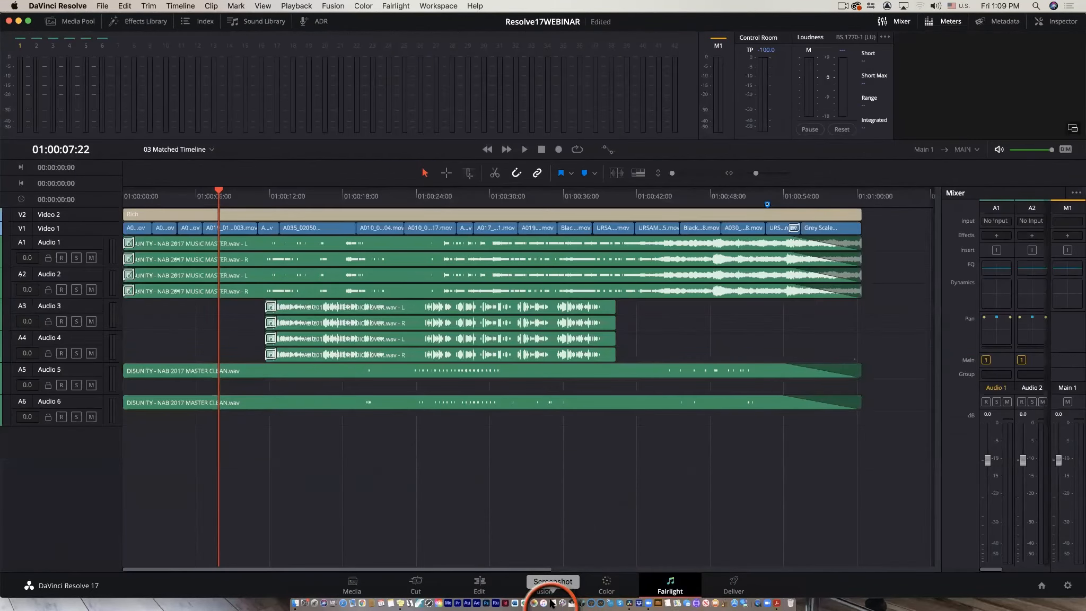
key("shift+8")
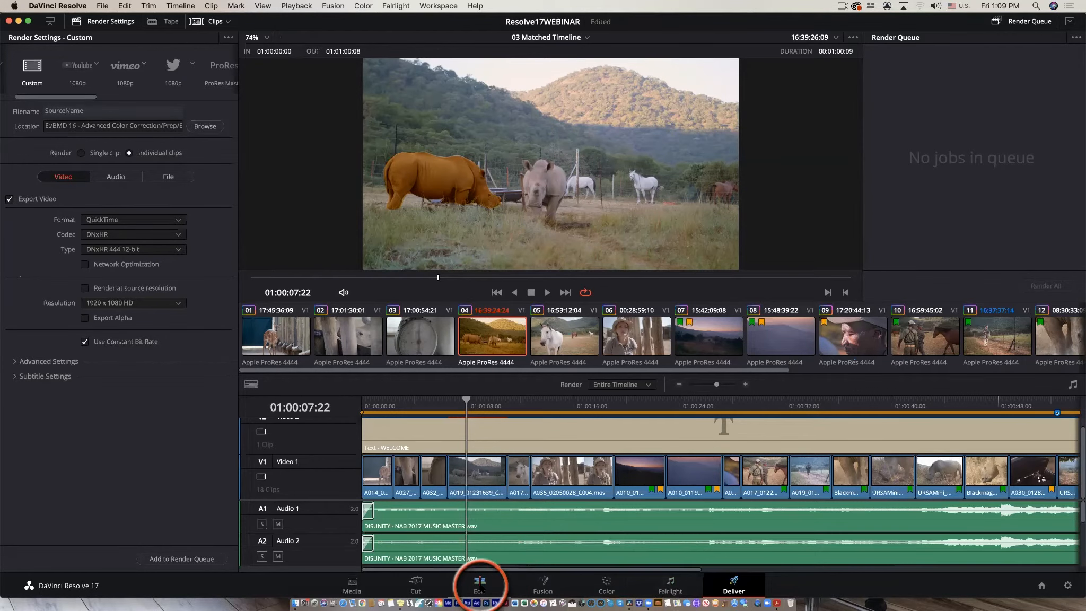
left_click(479, 584)
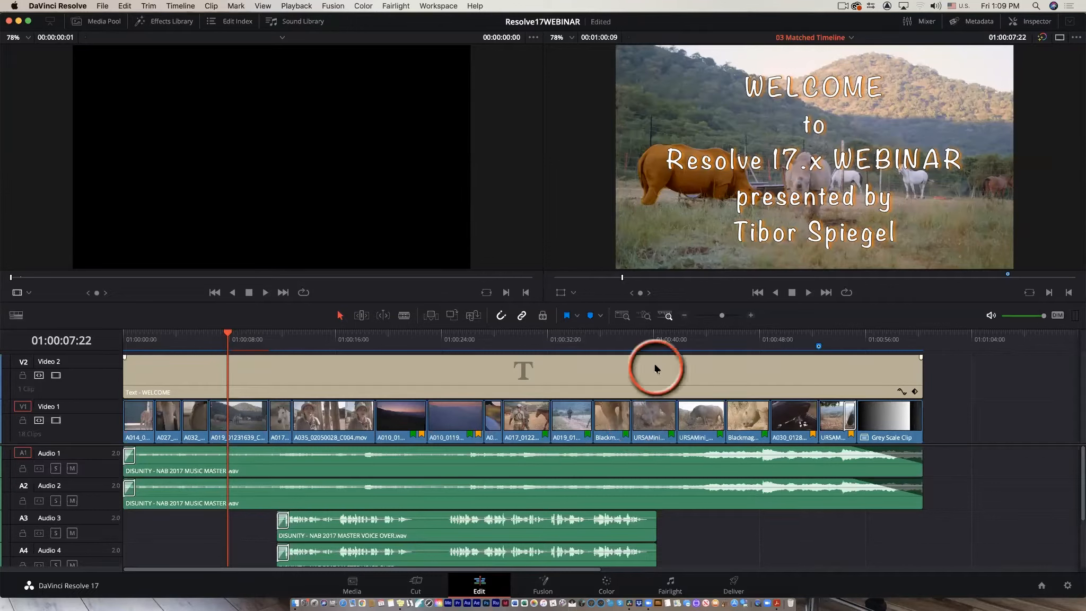
Reset the workspace's UI layout to its default arrangement.
left_click(437, 6)
left_click(438, 7)
left_click(438, 6)
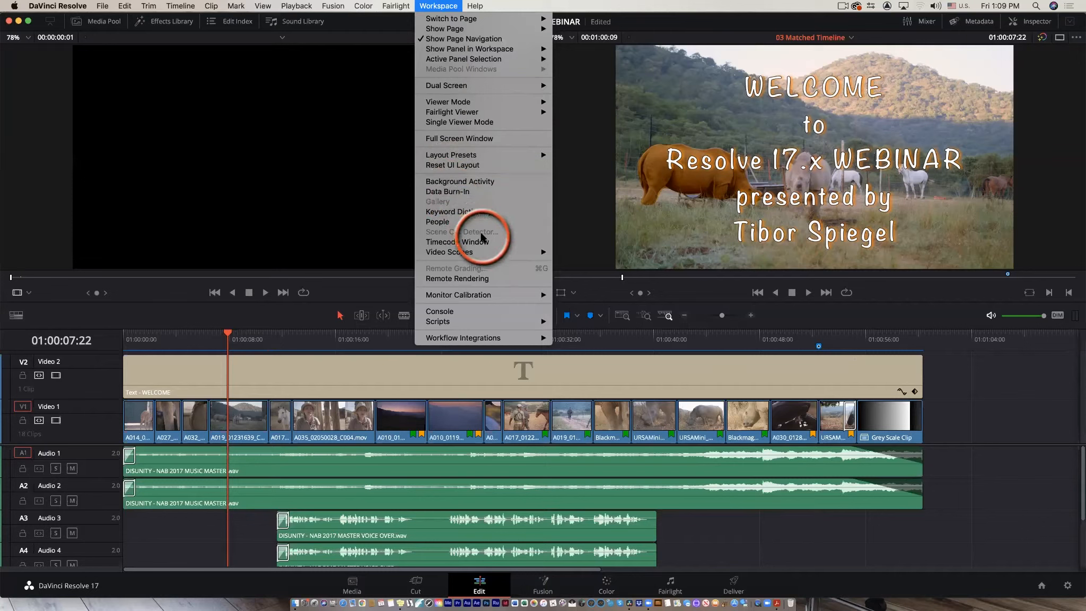
left_click(467, 168)
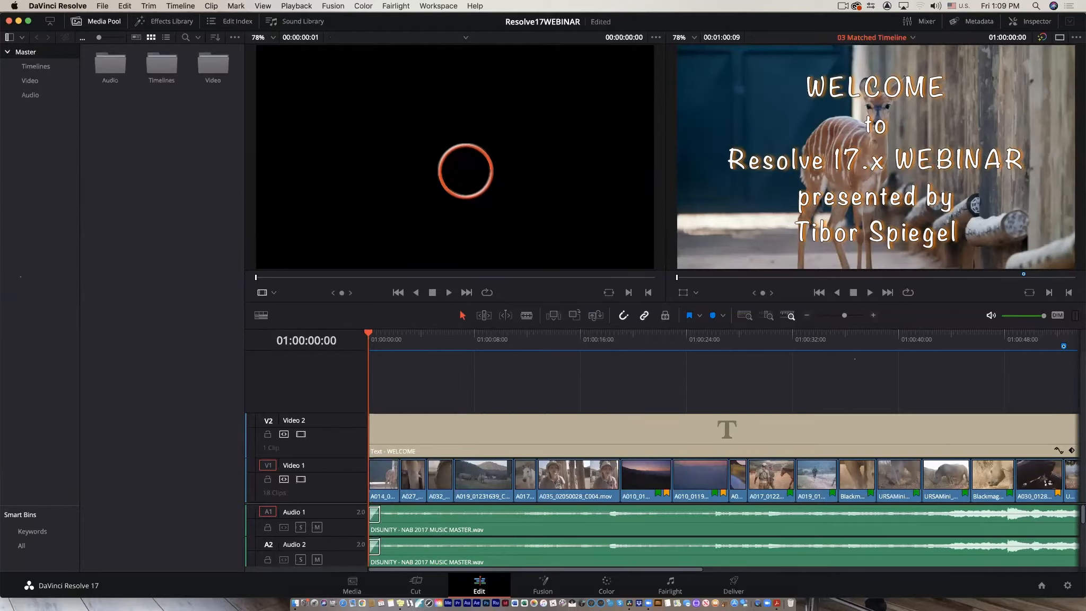
Hide and show the Media Pool, then open the Timelines bin and select the first timeline.
left_click(98, 23)
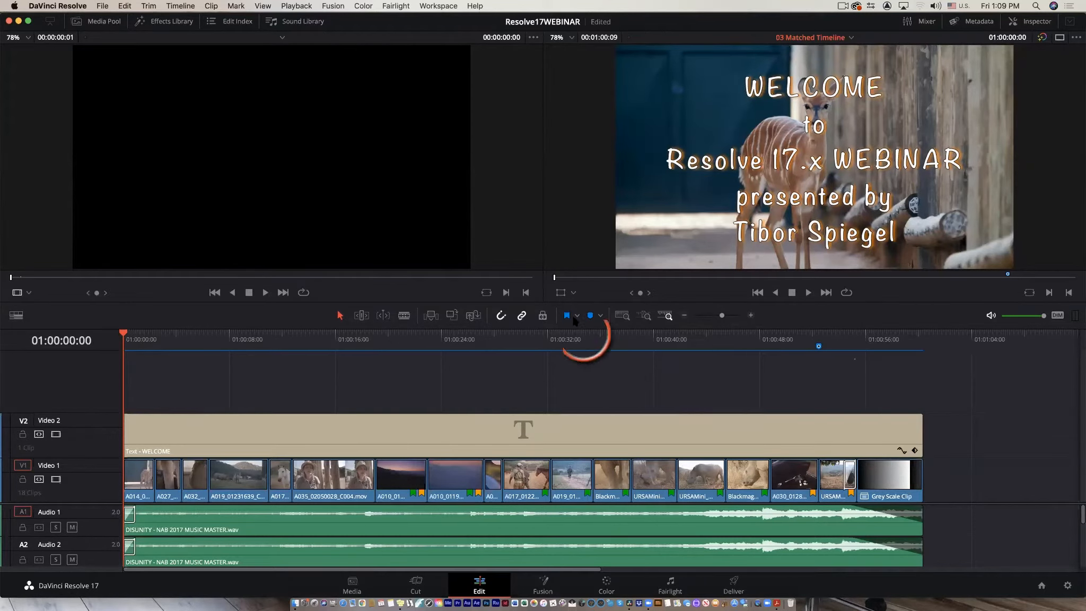
left_click(95, 21)
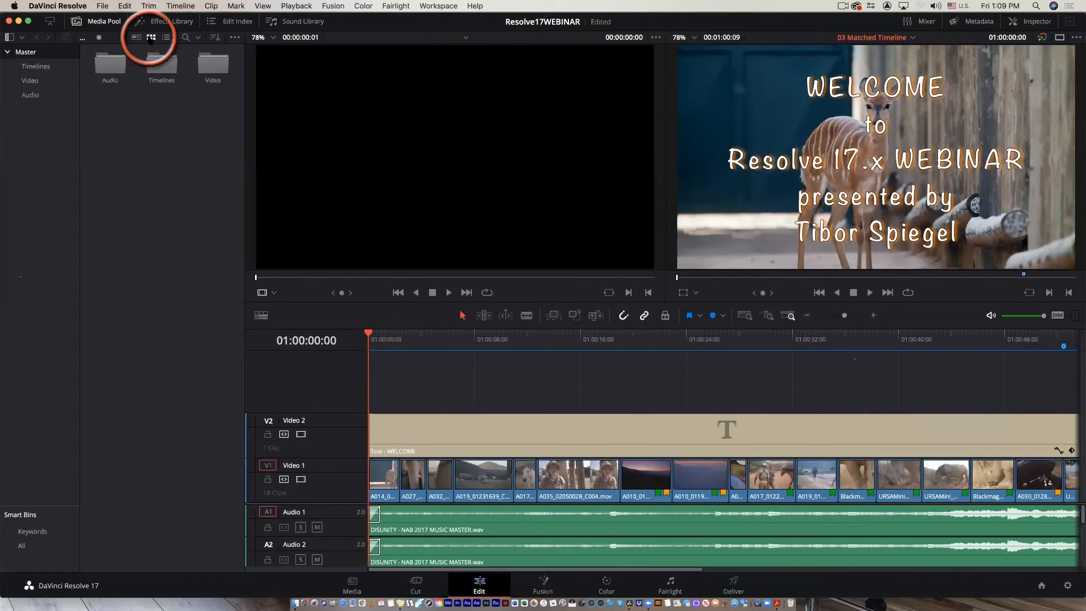
left_click(35, 68)
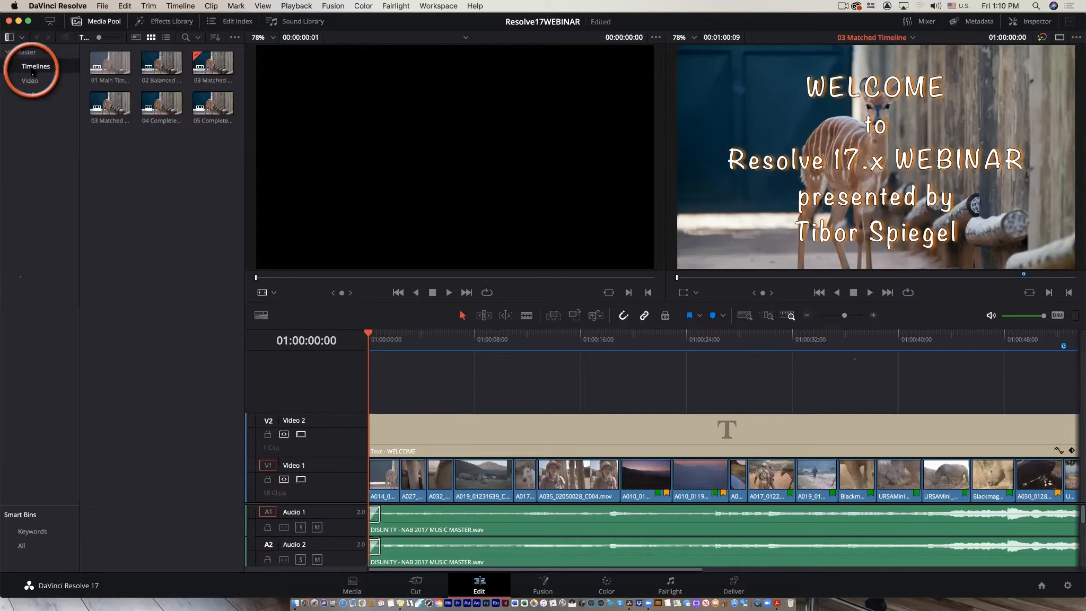
left_click(110, 84)
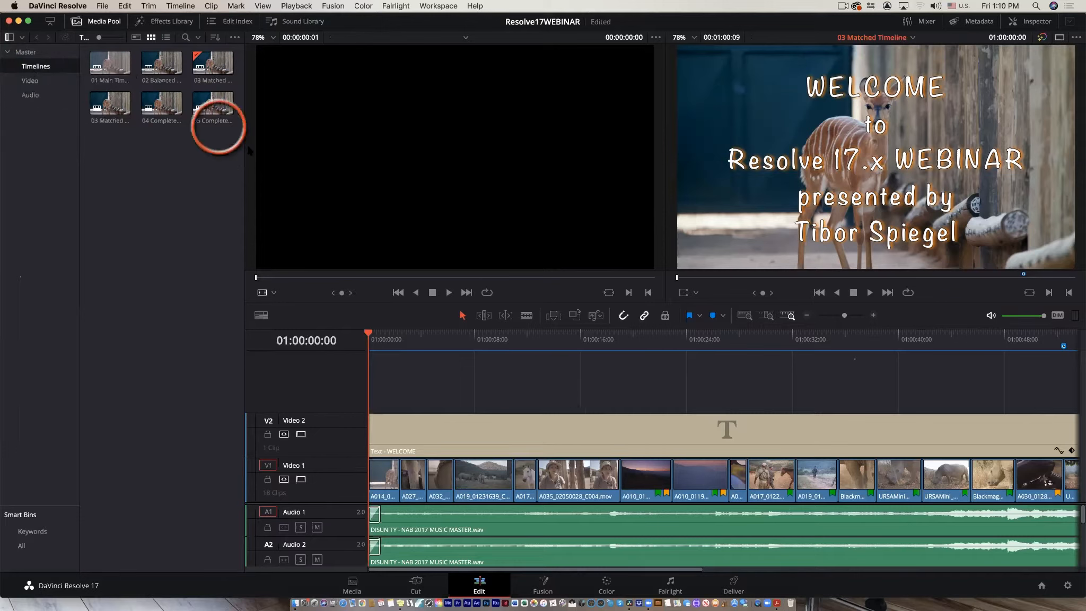
Toggle the Timelines bin between list and thumbnail views, then widen the Media Pool panel.
left_click(166, 38)
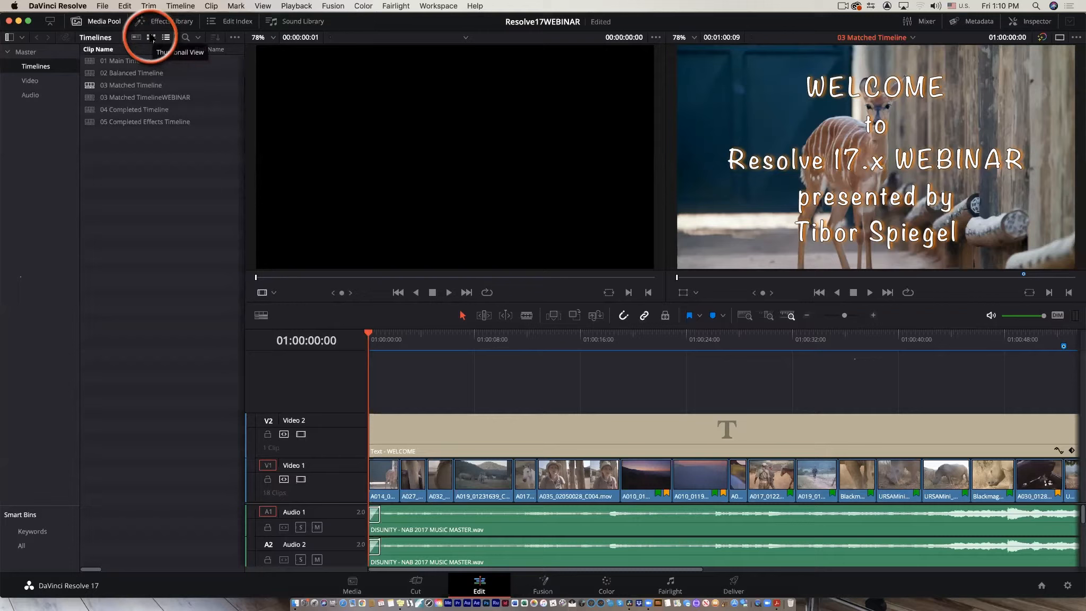
left_click(136, 38)
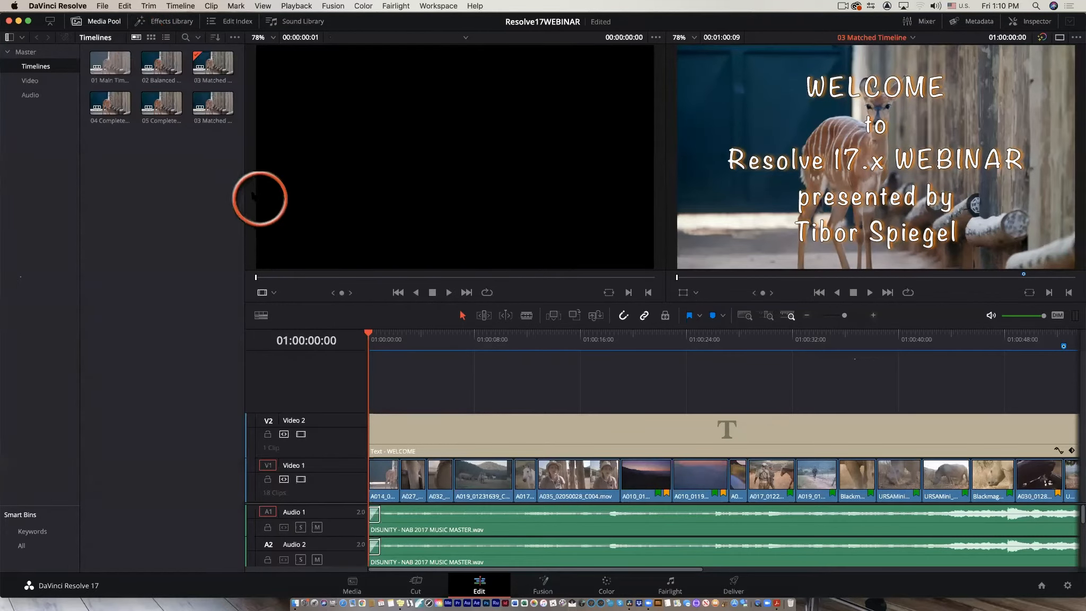
left_click_drag(244, 183, 352, 211)
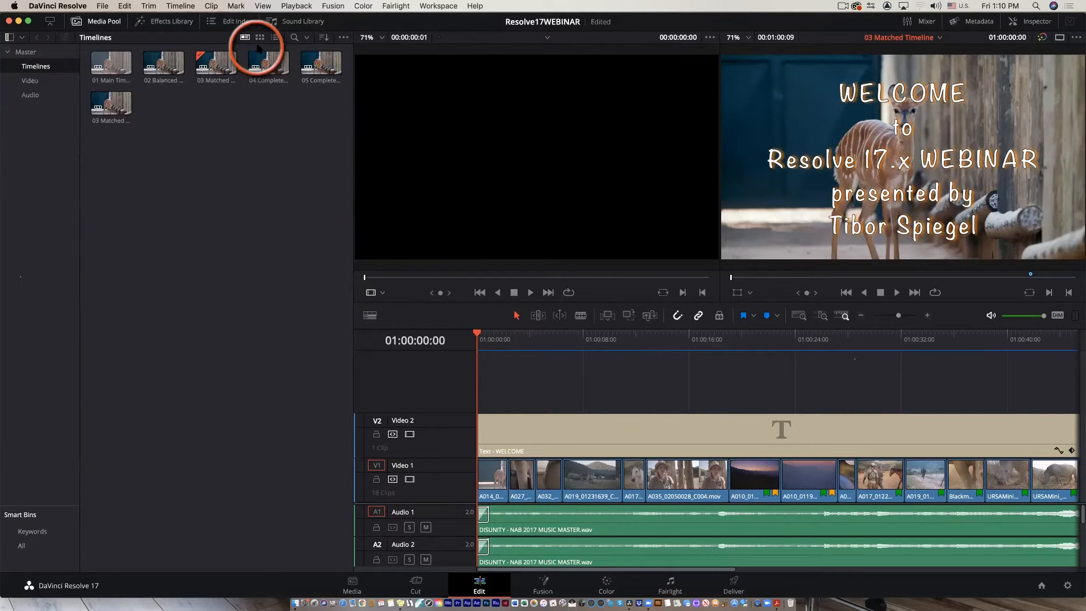
Open the Video bin, compare its metadata, list and thumbnail views, and load clip A035_02050028_C004.mov into the source viewer.
left_click(37, 83)
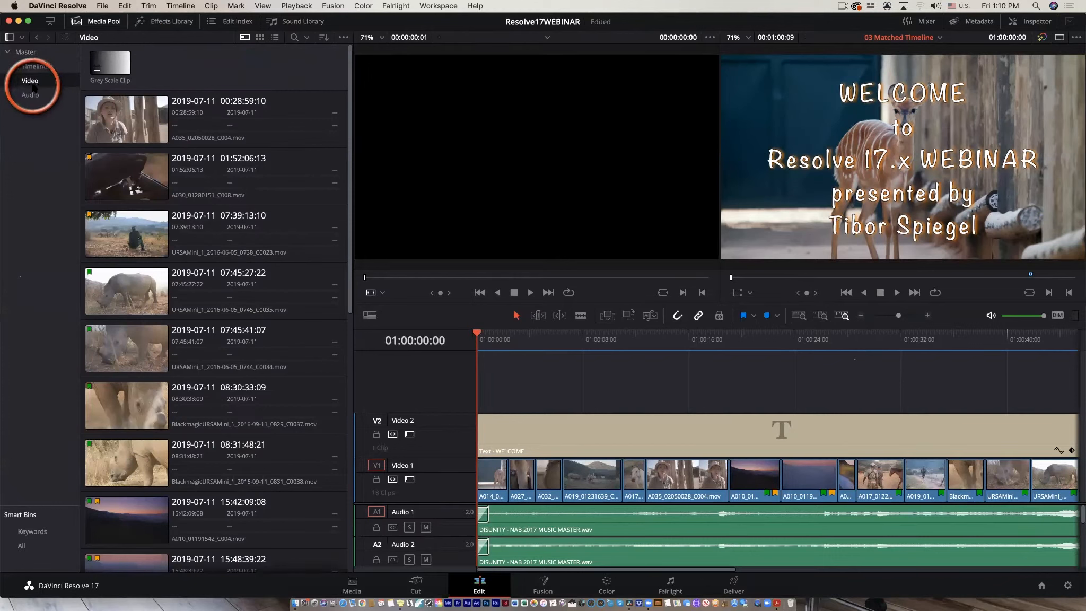
left_click(161, 114)
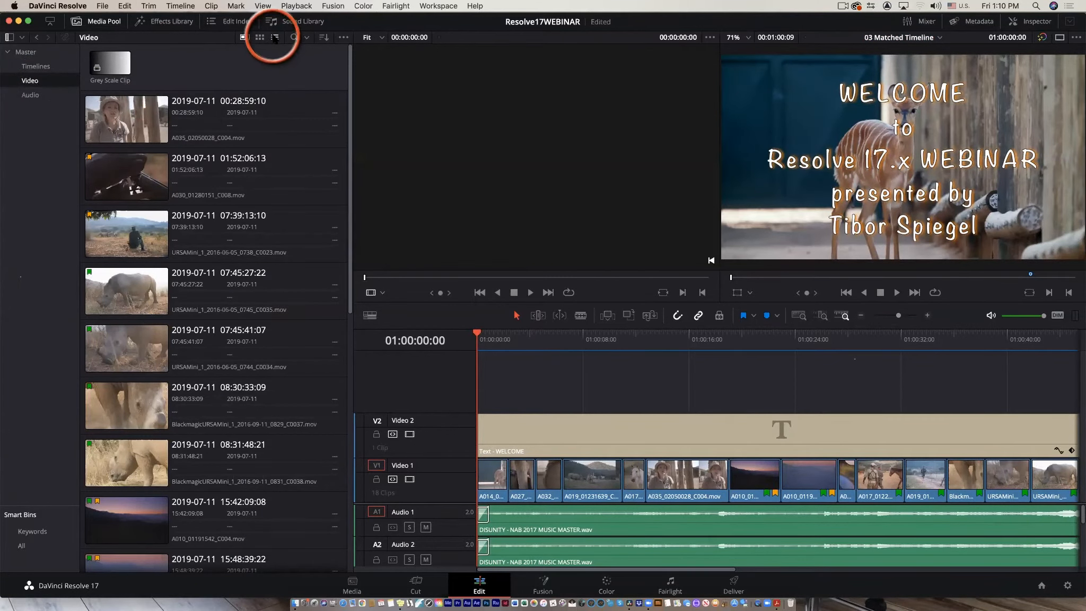
left_click(275, 37)
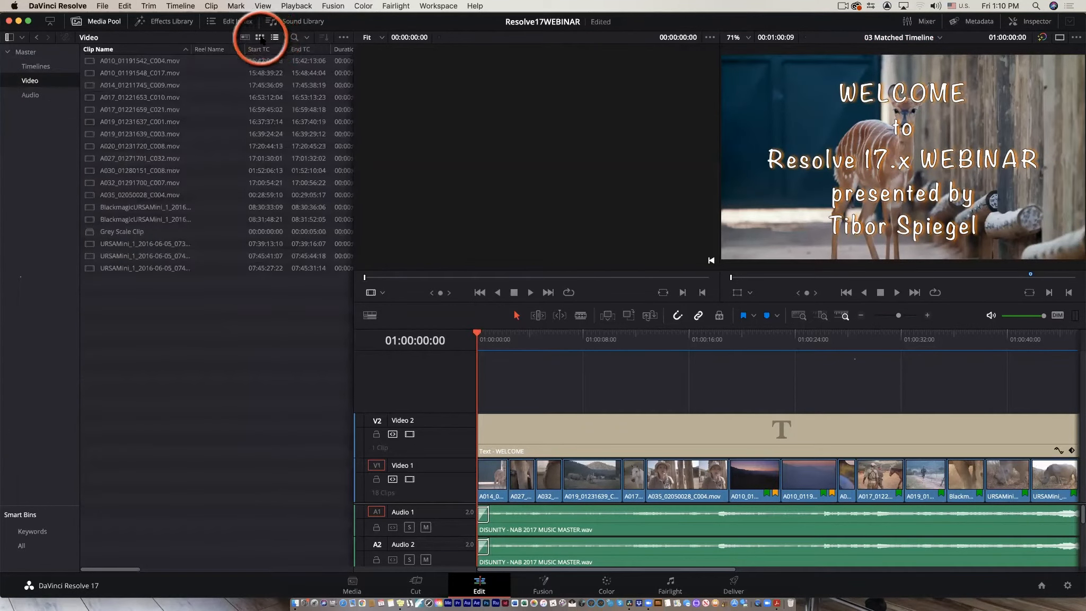
left_click(260, 38)
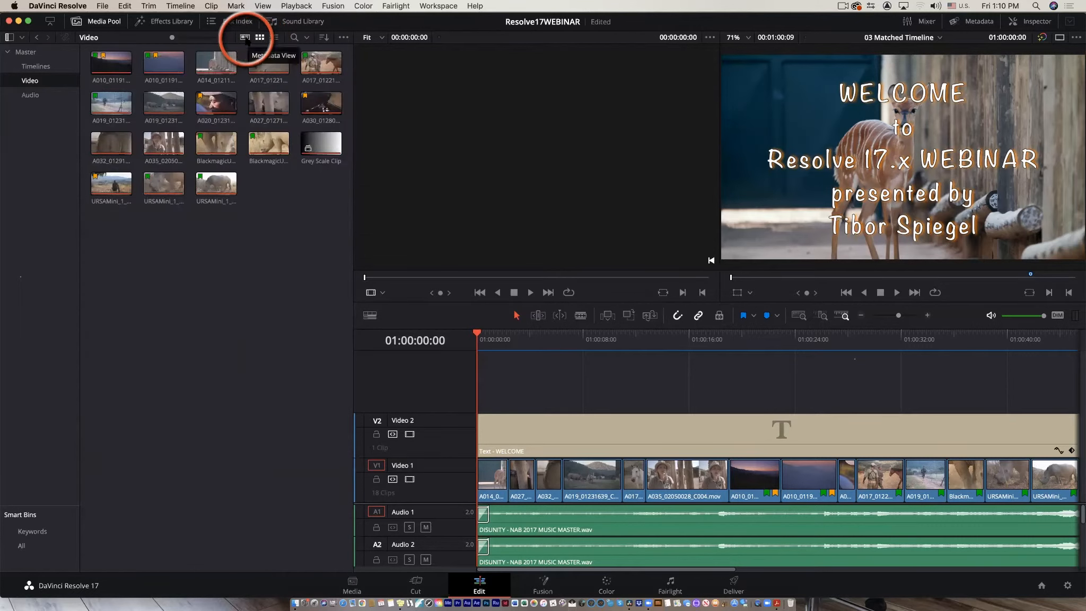
left_click(245, 38)
left_click(165, 120)
double_click(165, 119)
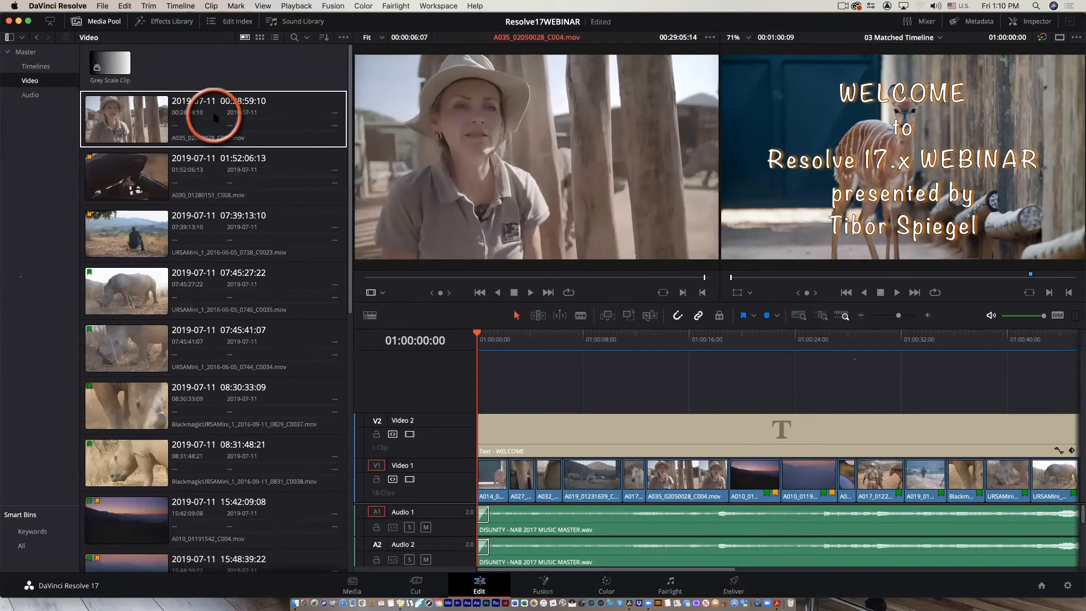
Enlarge the Video bin's thumbnails, return to metadata view, and scroll through the clips.
left_click(274, 37)
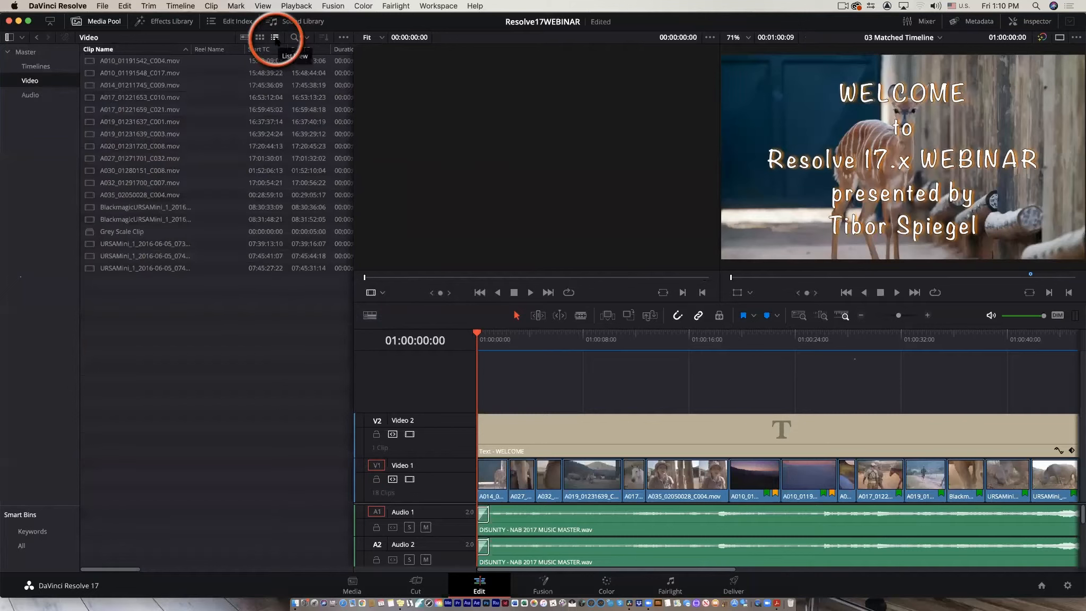
left_click(260, 38)
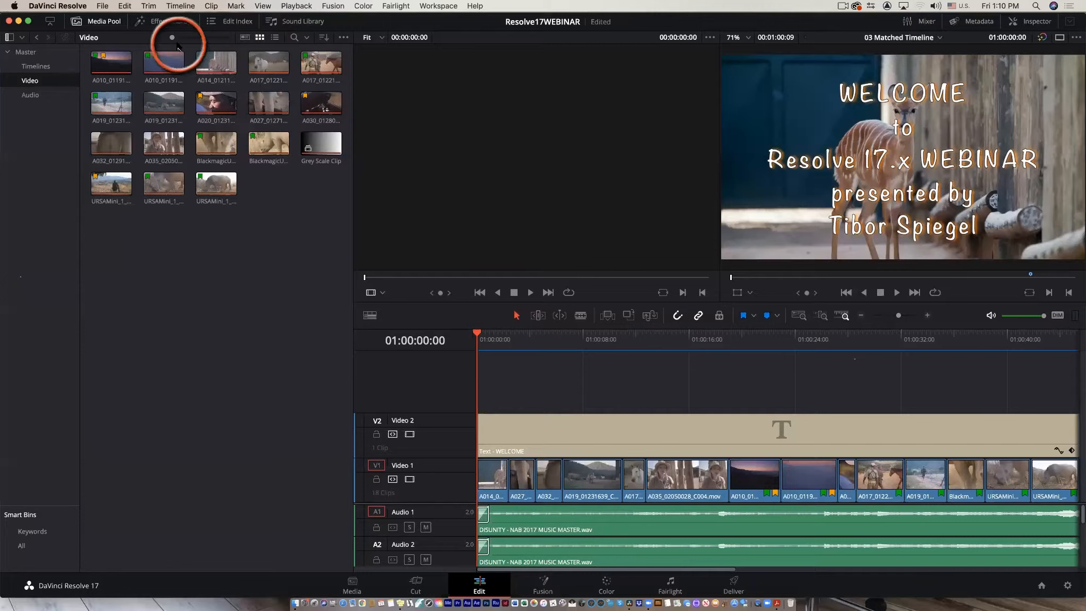
mouse_move(178, 46)
left_mouse_down()
mouse_move(210, 49)
mouse_move(195, 48)
left_mouse_up()
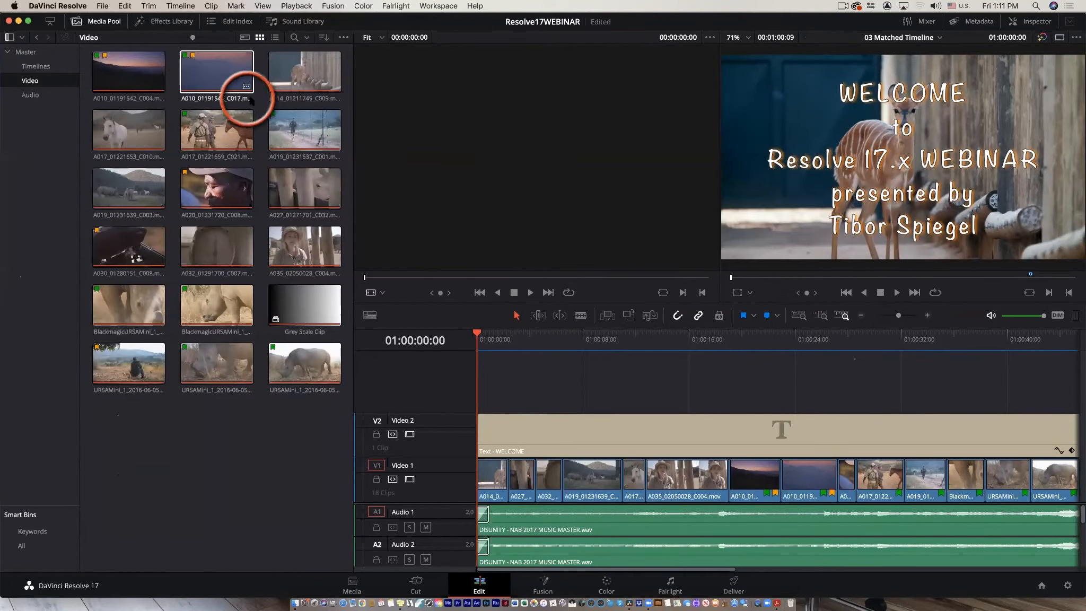
left_click(244, 37)
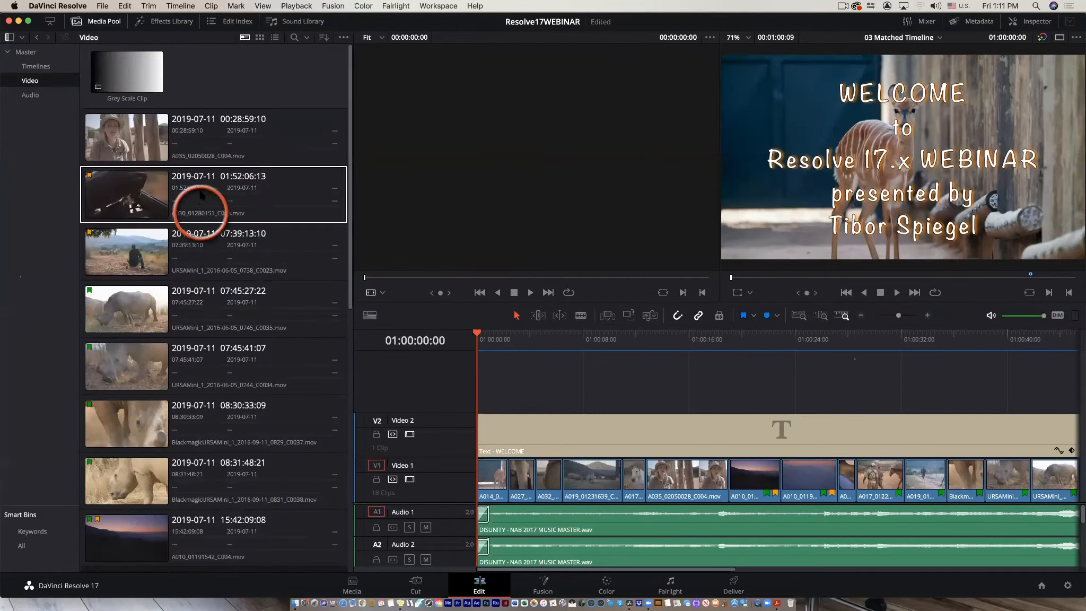
scroll(259, 265, "down", 5)
scroll(260, 265, "down", 5)
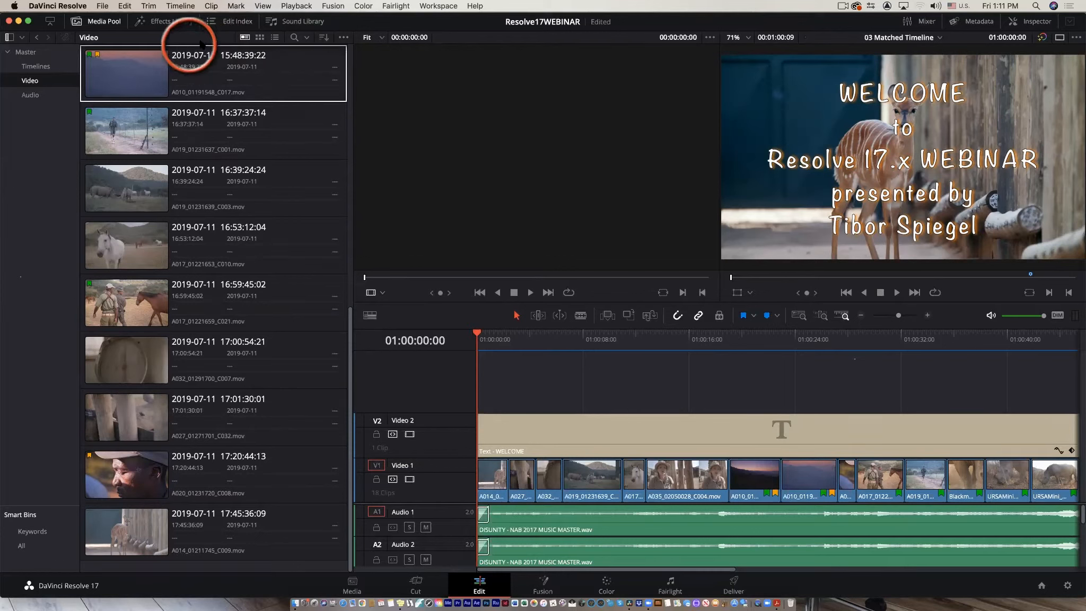
Switch the Video bin to thumbnail view, enlarge the thumbnails, scrub through clips, and load A014_01211745_C009.mov into the source viewer.
left_click(259, 38)
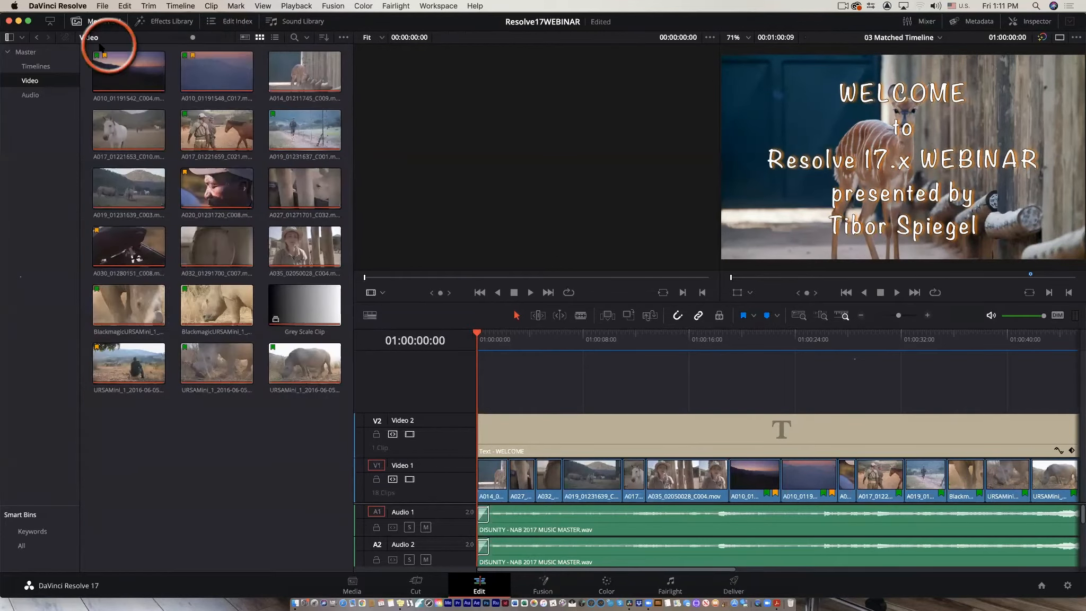
left_click_drag(193, 37, 225, 40)
left_click(191, 207)
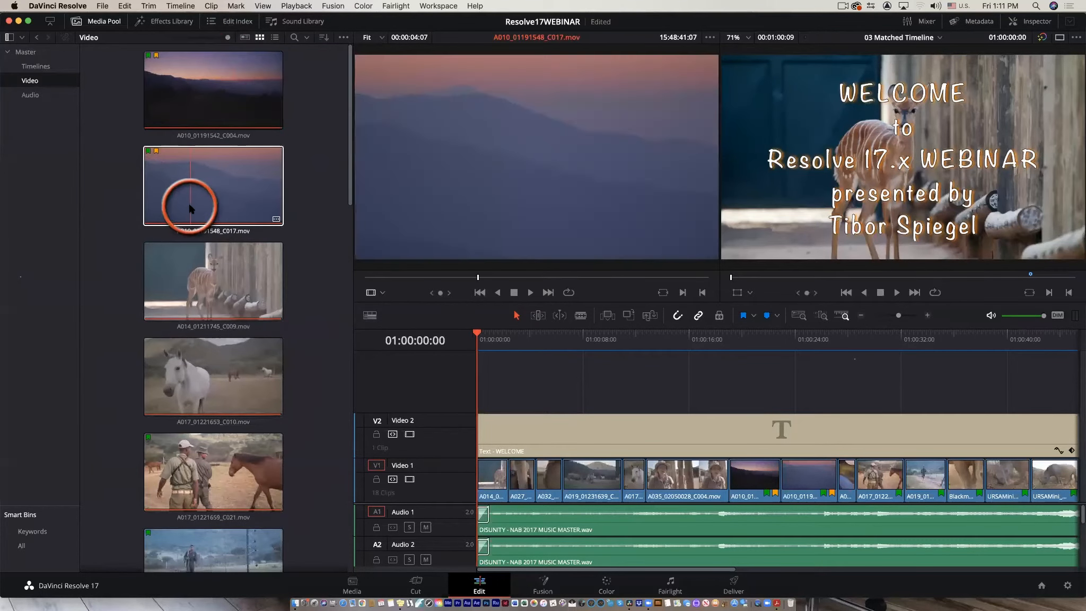
left_click_drag(194, 208, 226, 225)
left_click(260, 309)
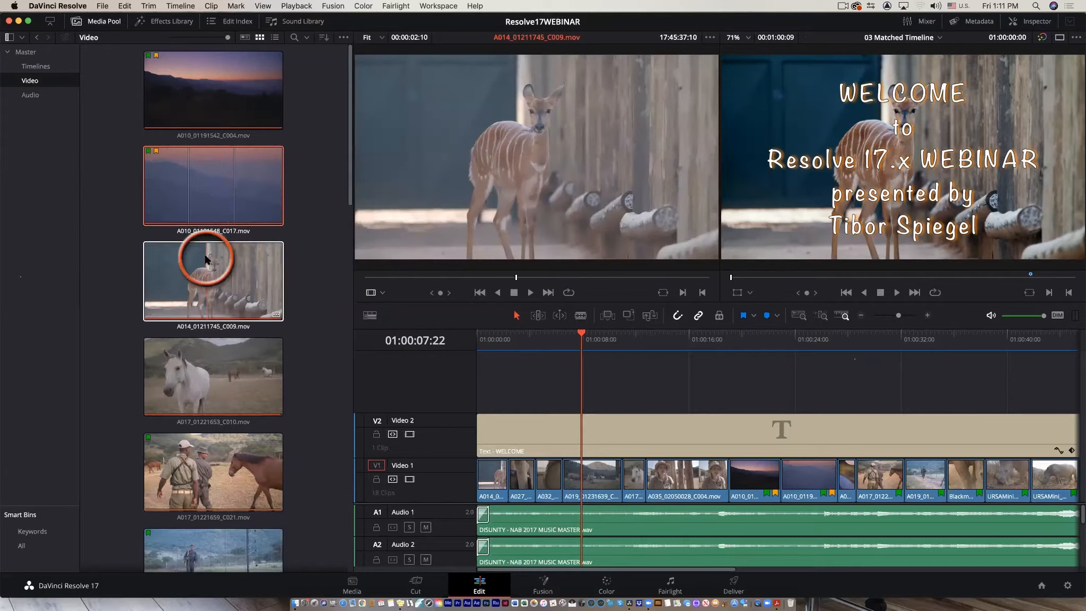
Open the Timelines bin in list view and load 03 Matched TimelineWEBINAR into the timeline.
left_click(35, 66)
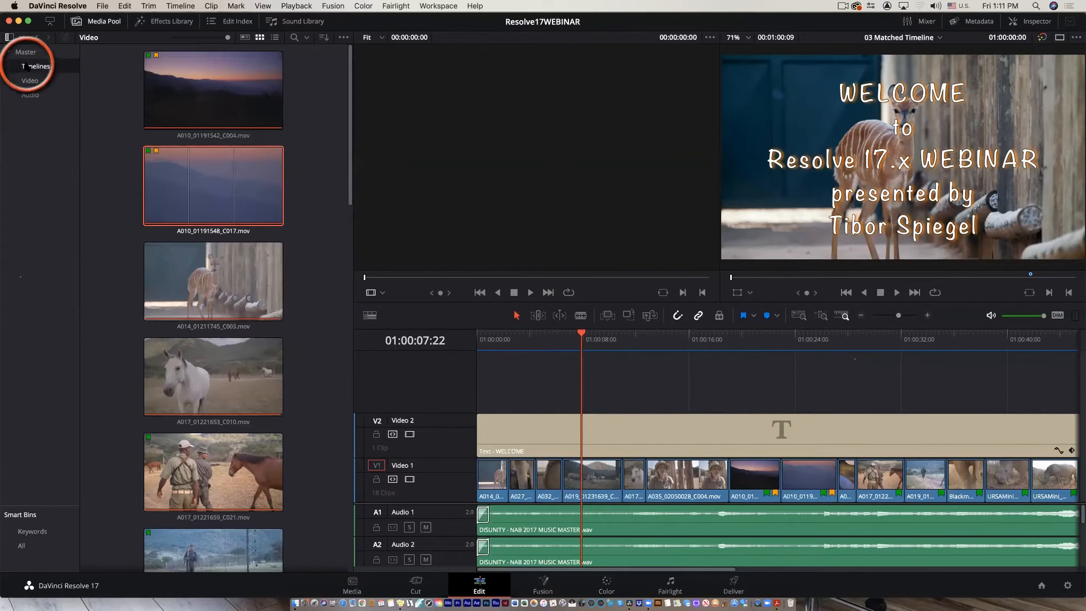
left_click(275, 37)
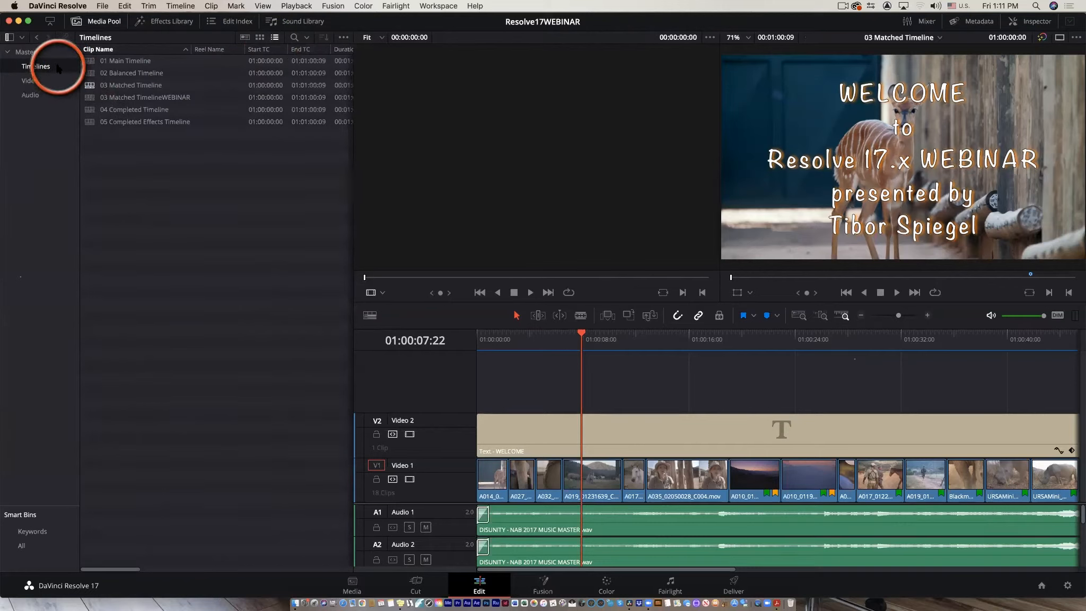
left_click(90, 98)
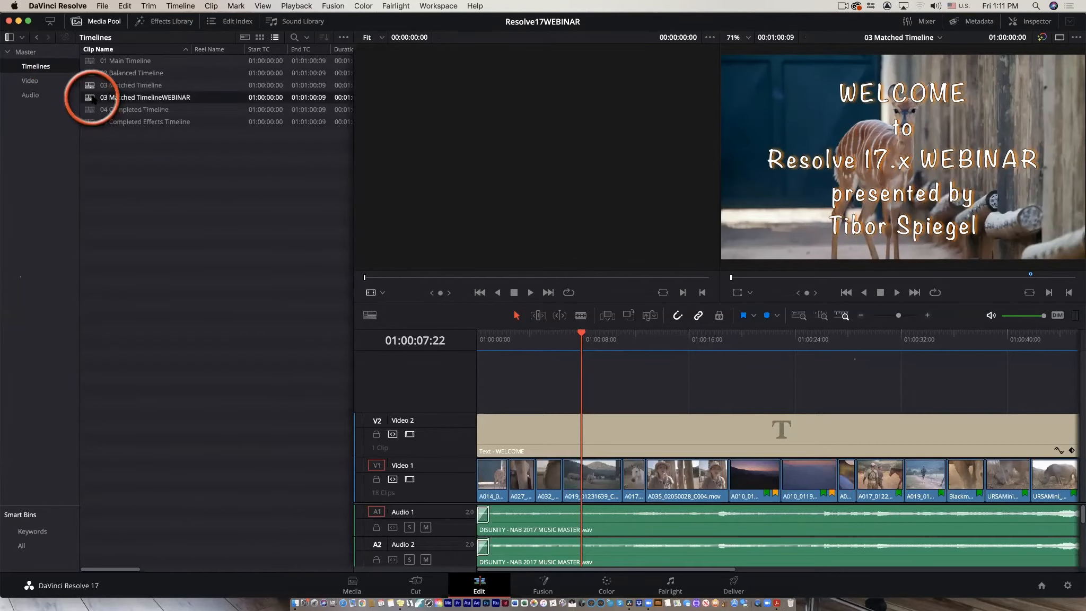
double_click(91, 98)
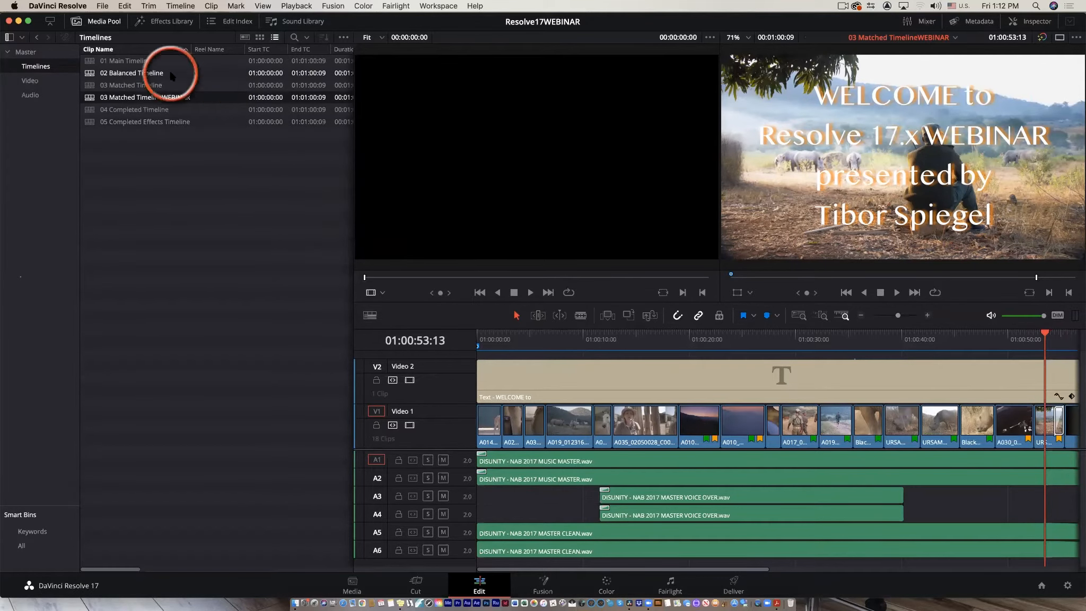
Hide the Media Pool, then disable and re-enable the Video 2 track.
left_click(103, 22)
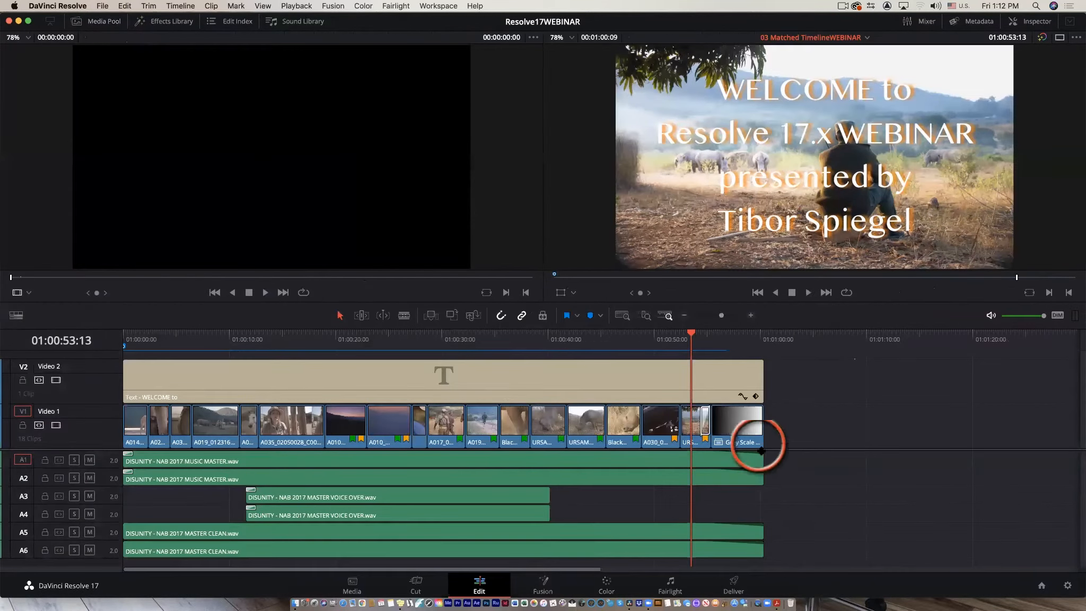
left_click(679, 380)
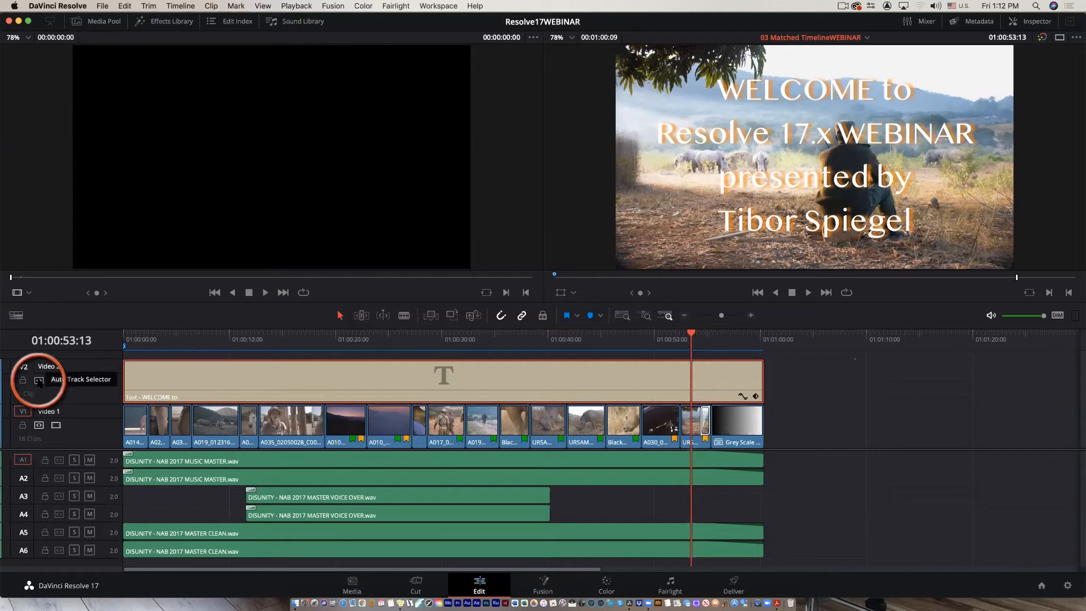
left_click(55, 380)
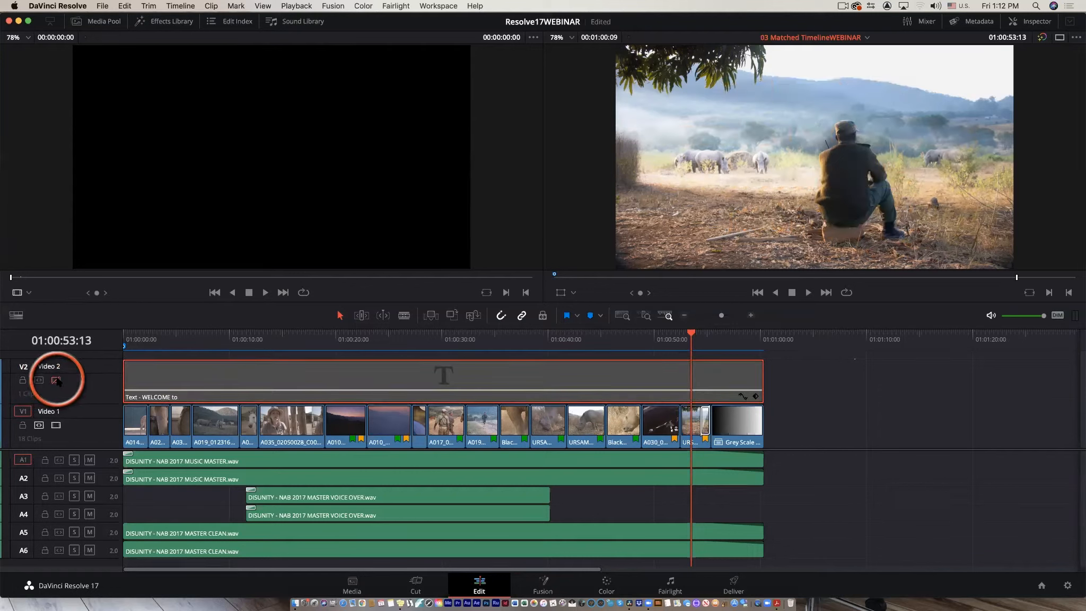
left_click(55, 380)
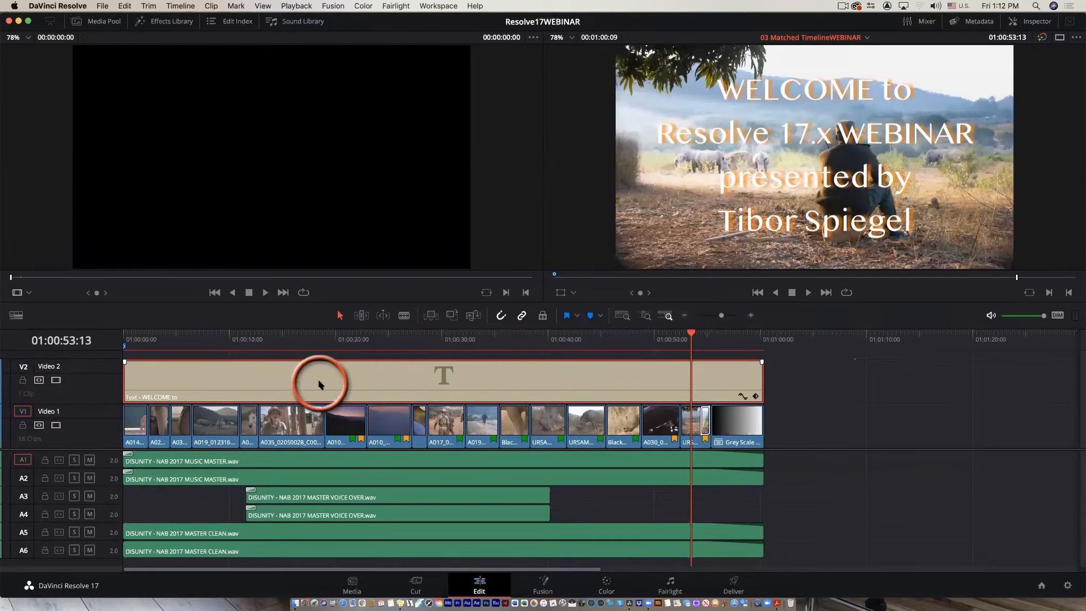
Delete the WELCOME title clip from Video 2 and return the playhead to the start of the timeline.
key("Delete")
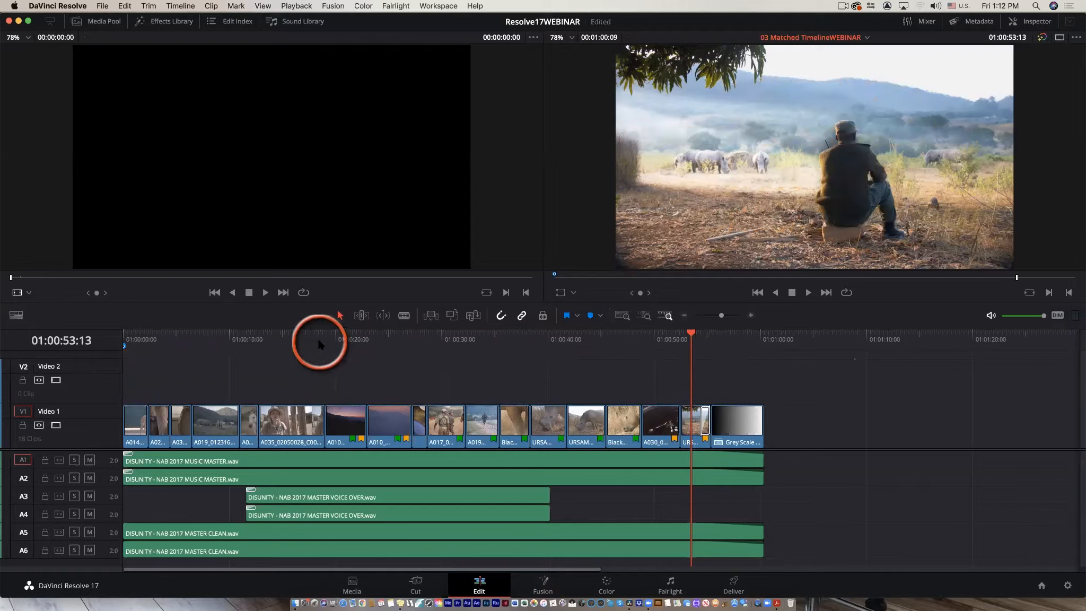
left_click_drag(315, 335, 82, 342)
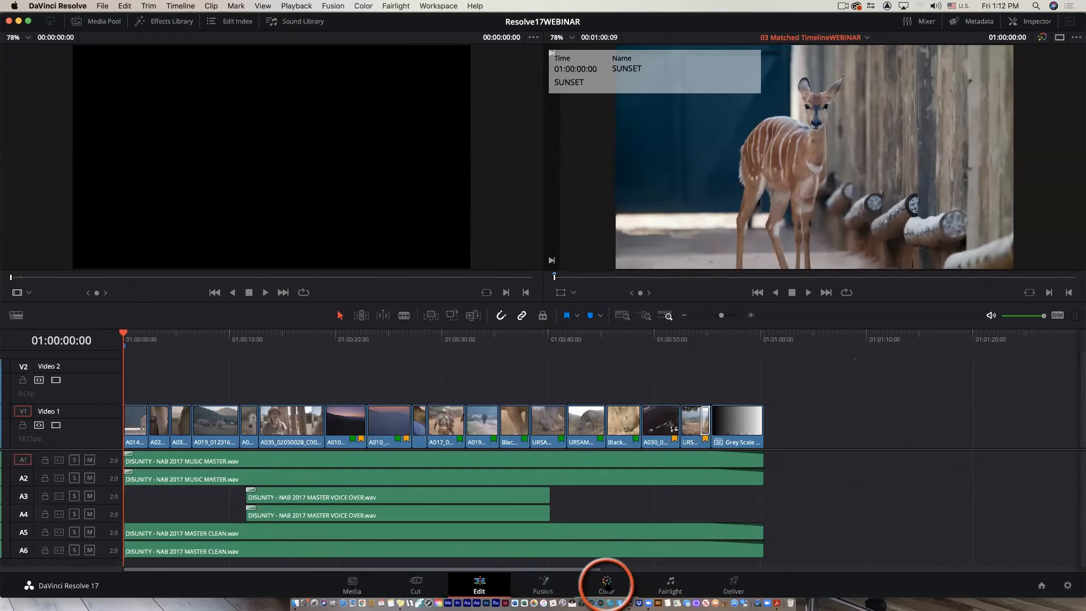
Visit the Color, Cut and Edit pages, then return to the Color page.
left_click(606, 587)
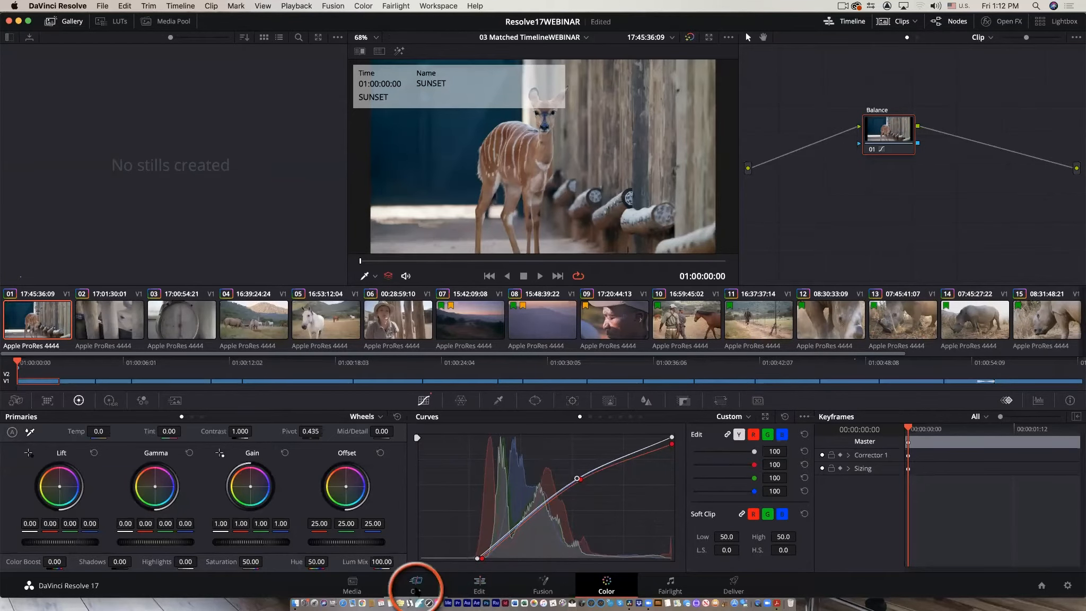
left_click(416, 585)
left_click(479, 585)
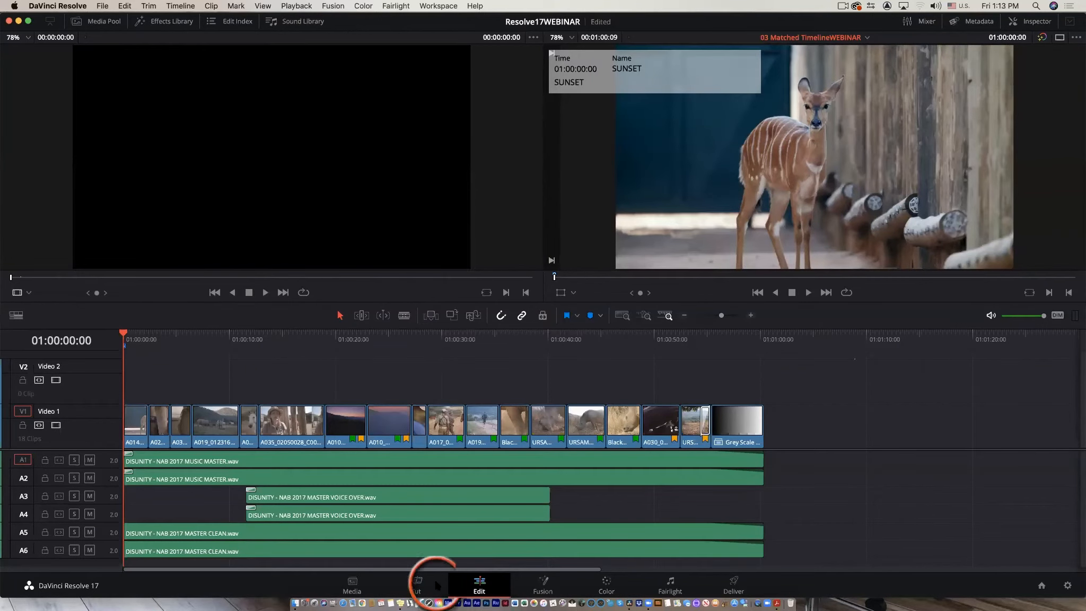
left_click(607, 585)
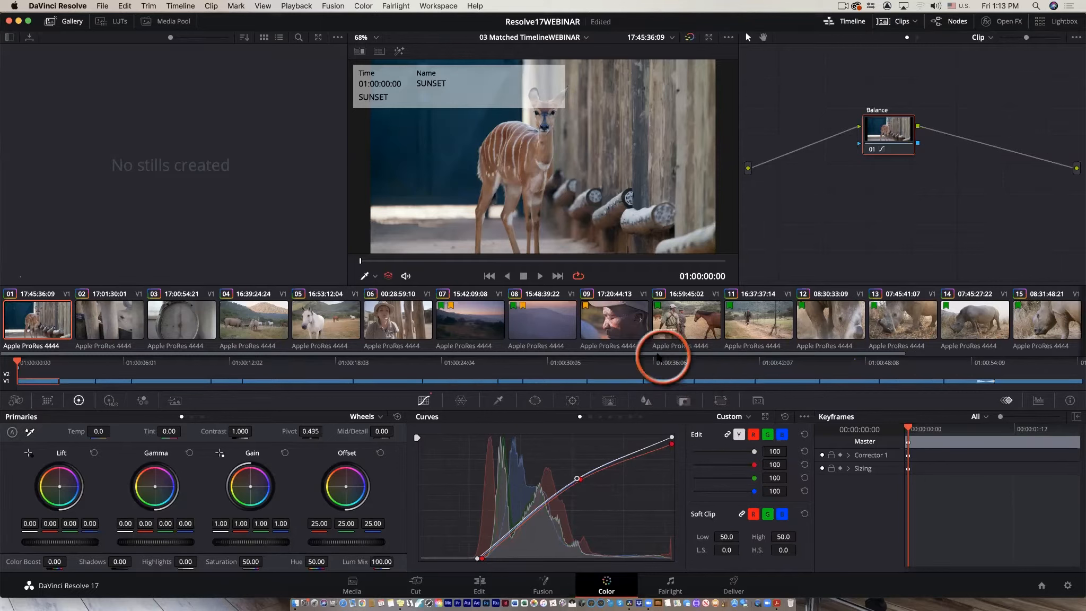
Select clip 06 in the clip strip and reposition its Balance node in the node editor.
left_click(395, 321)
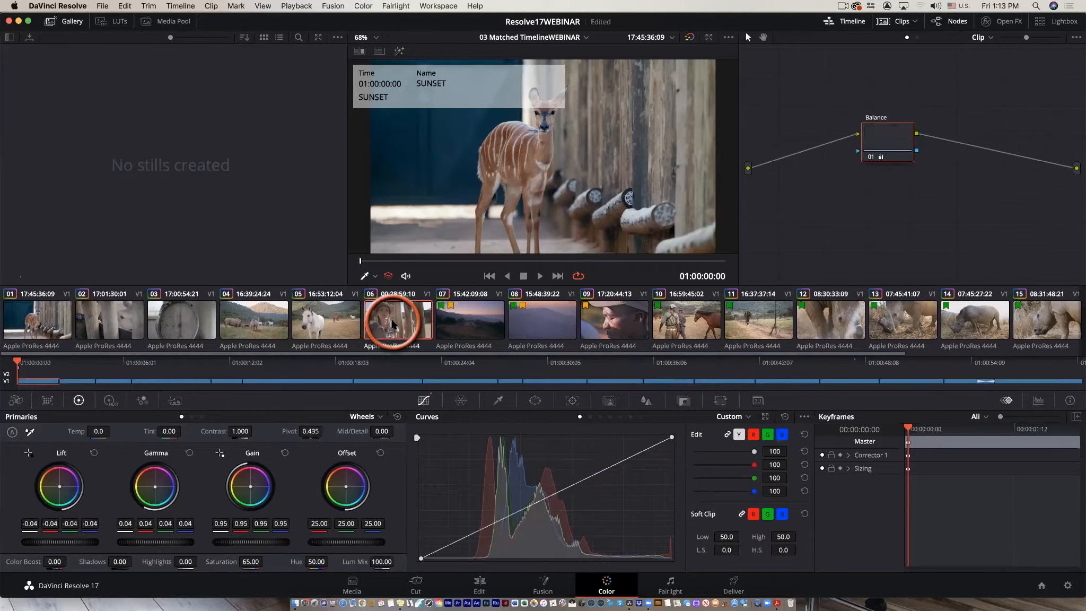
left_click_drag(892, 146, 817, 173)
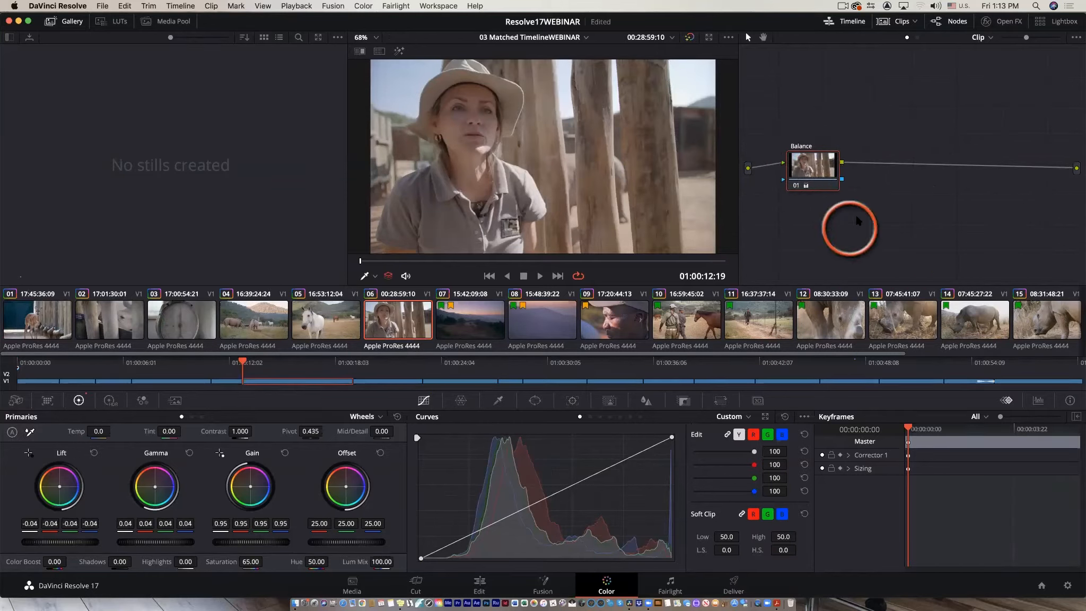
mouse_move(819, 170)
left_mouse_down()
mouse_move(824, 150)
mouse_move(825, 185)
mouse_move(832, 158)
mouse_move(828, 169)
left_mouse_up()
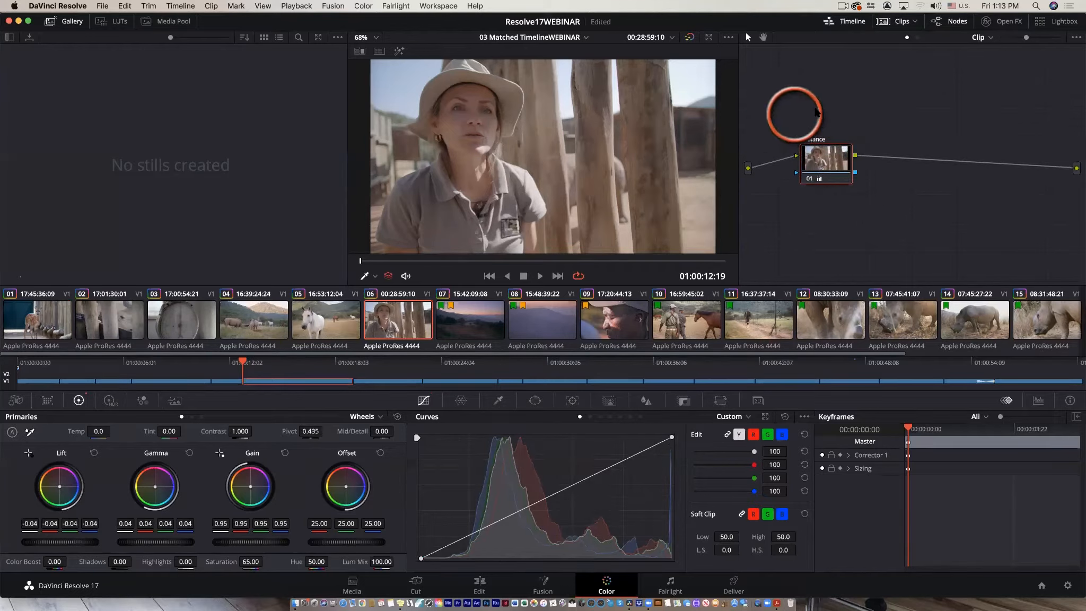
left_click_drag(830, 170, 823, 183)
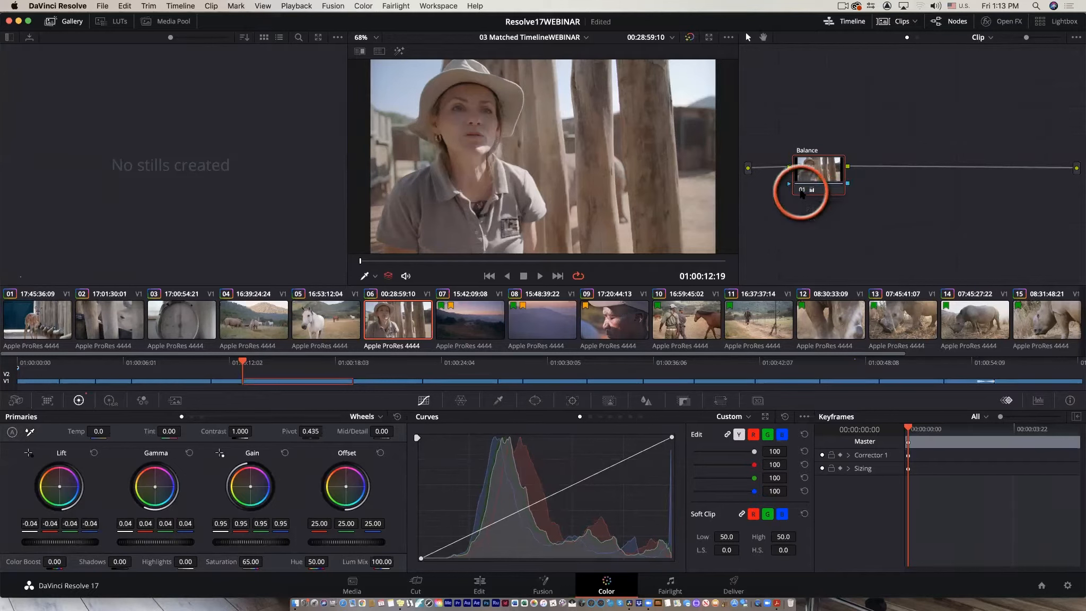
left_click(801, 192)
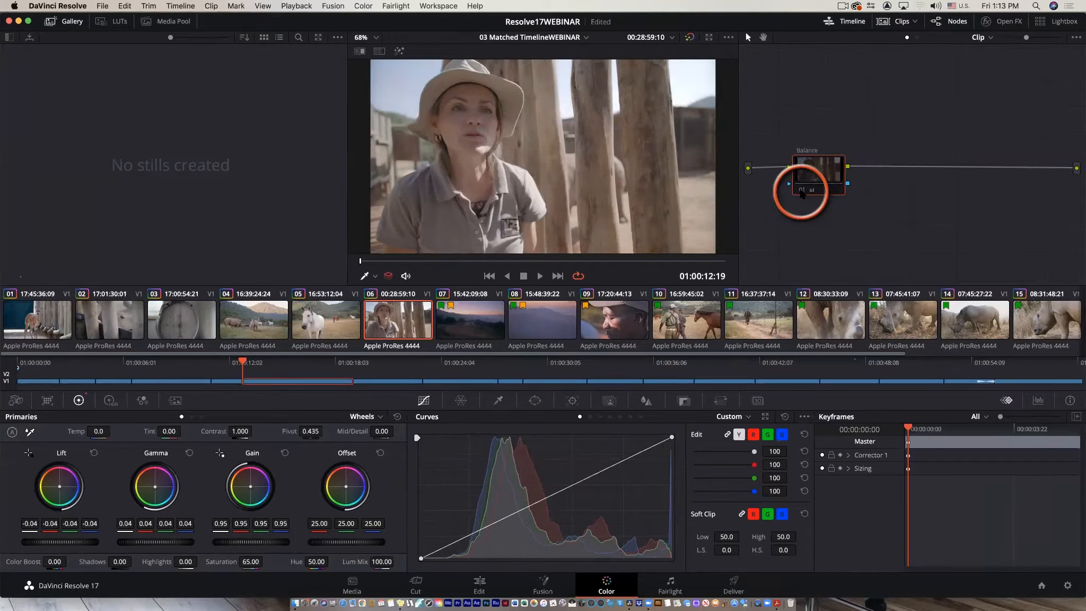
left_click(800, 193)
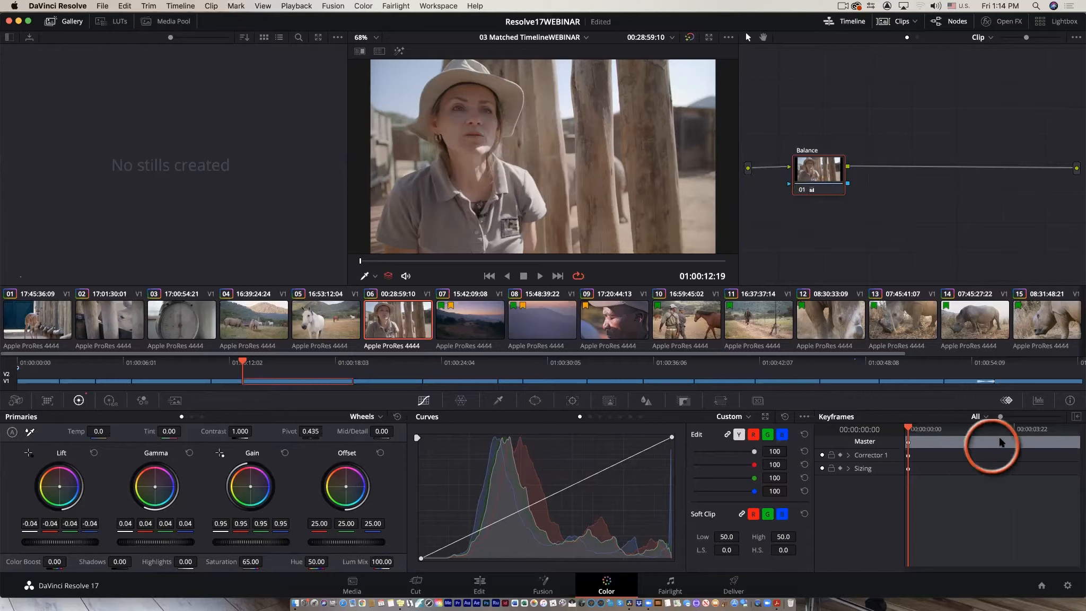
Show the Scopes panel, then switch the panel back to Keyframes.
left_click(1039, 402)
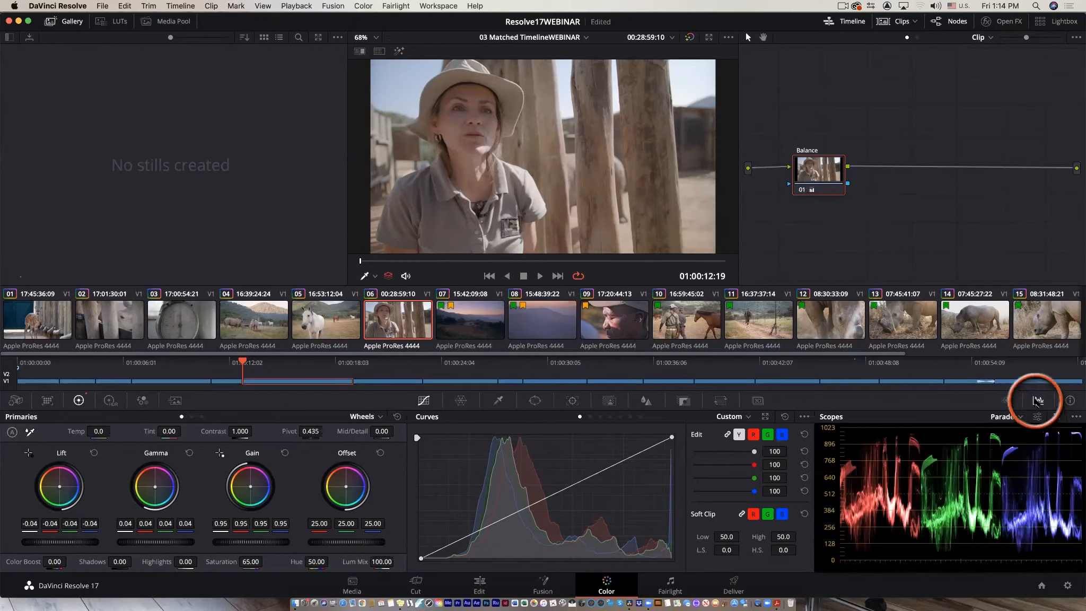
left_click(1007, 401)
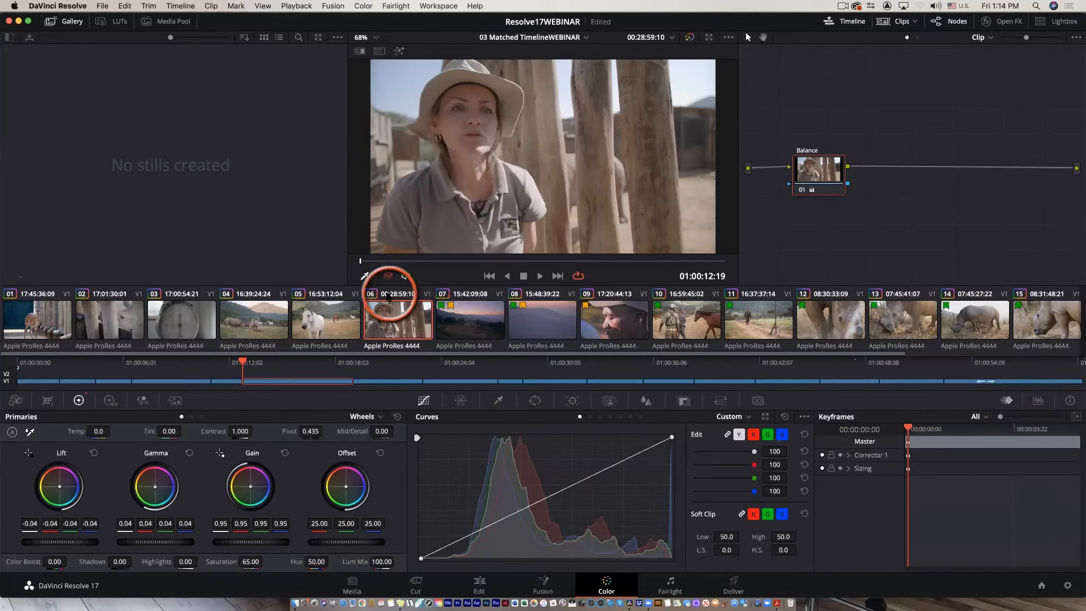
Set the viewer's onscreen overlay to Off.
left_click(375, 276)
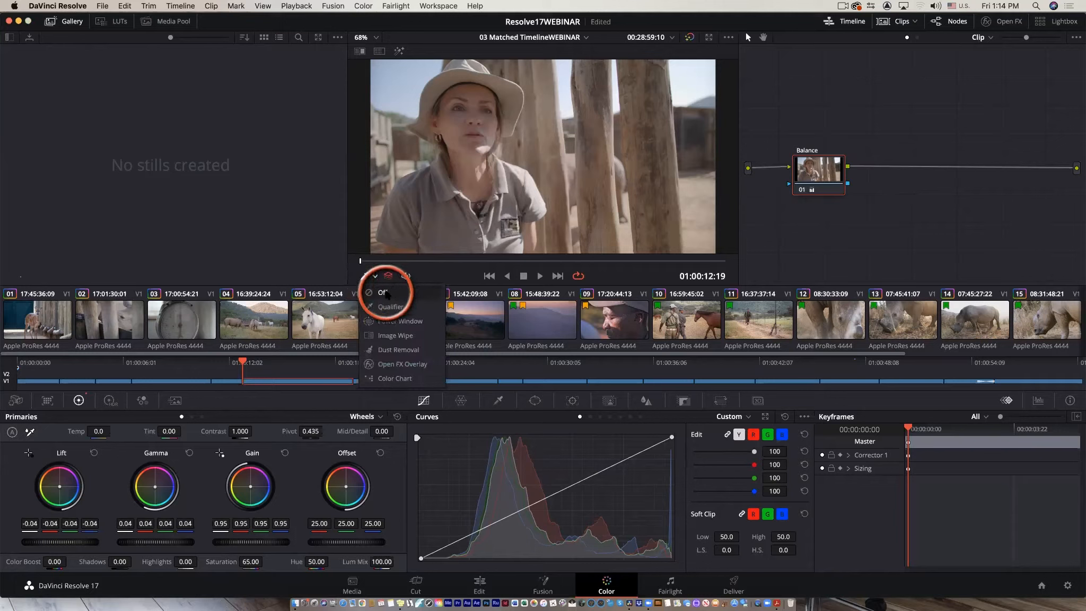
left_click(385, 292)
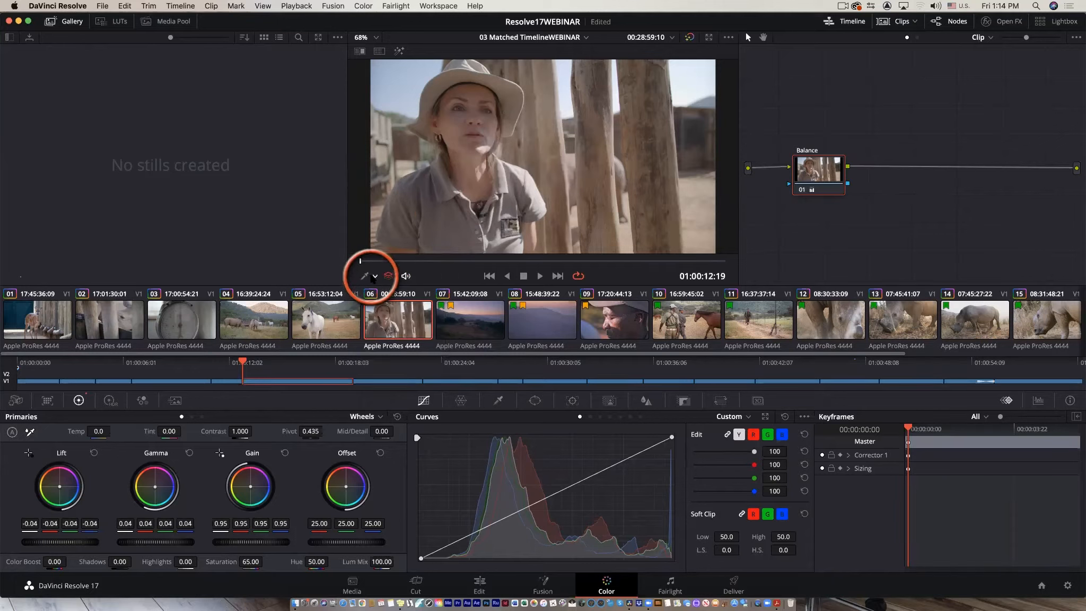
left_click(374, 276)
left_click(368, 293)
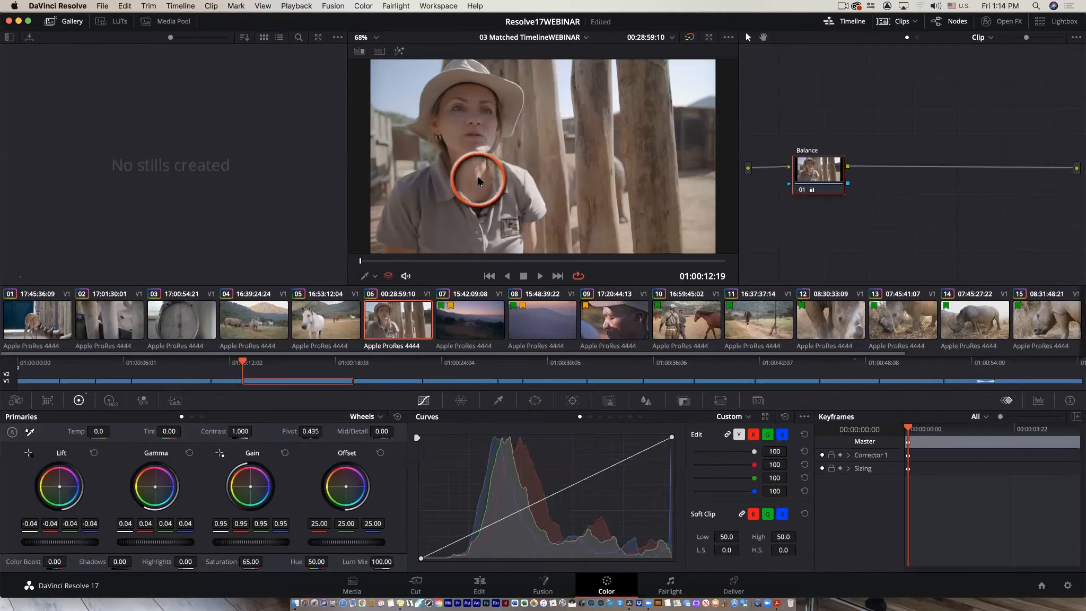
Open the floating Scopes window from the viewer, move it to the upper left, and switch to a two-scope layout.
right_click(479, 182)
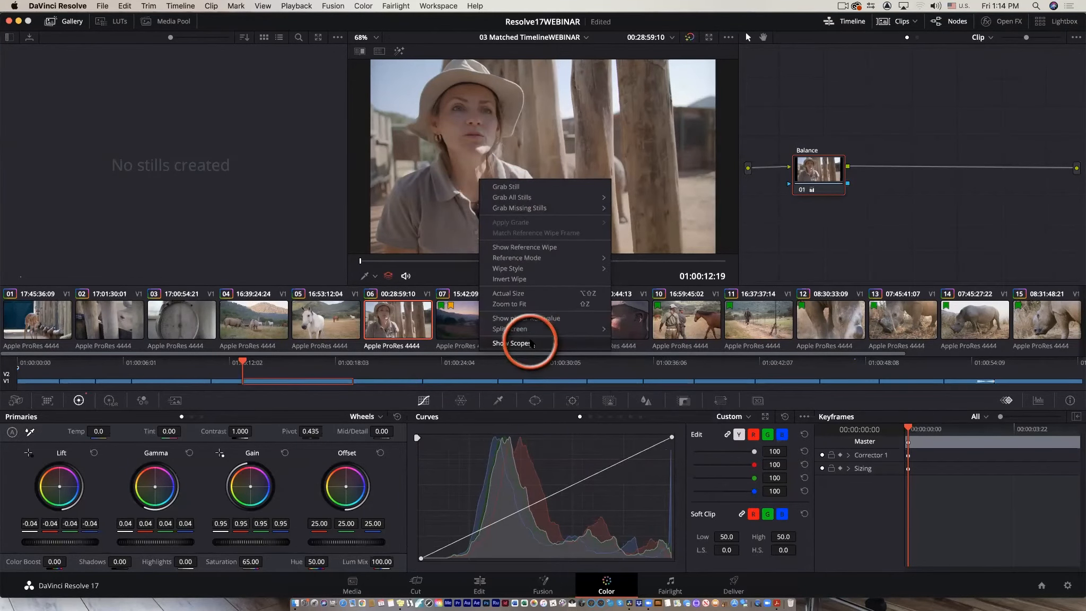
left_click(530, 343)
left_click_drag(677, 173, 421, 66)
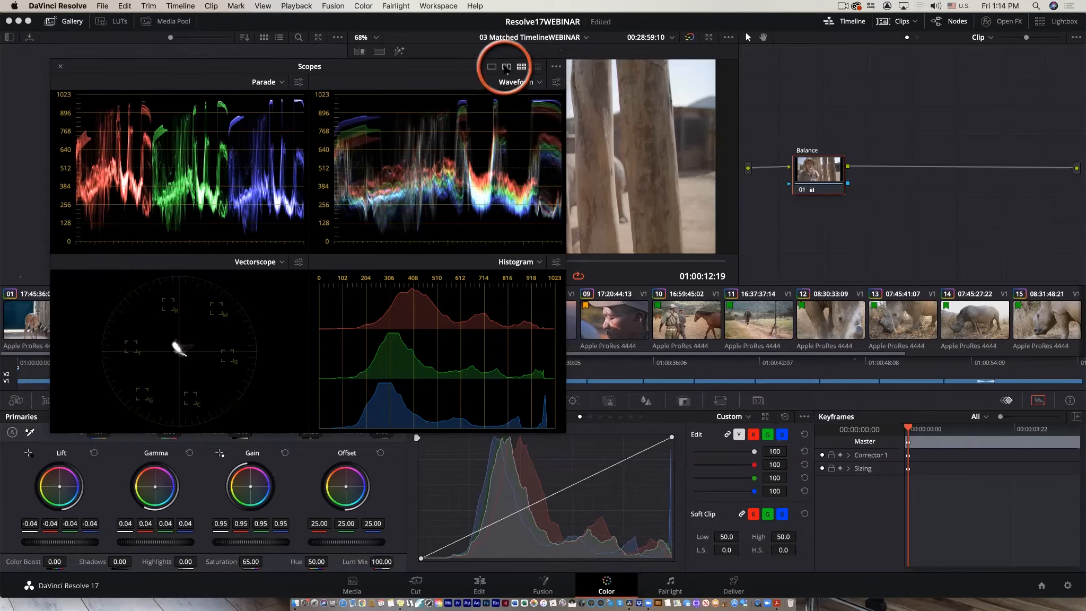
left_click(507, 67)
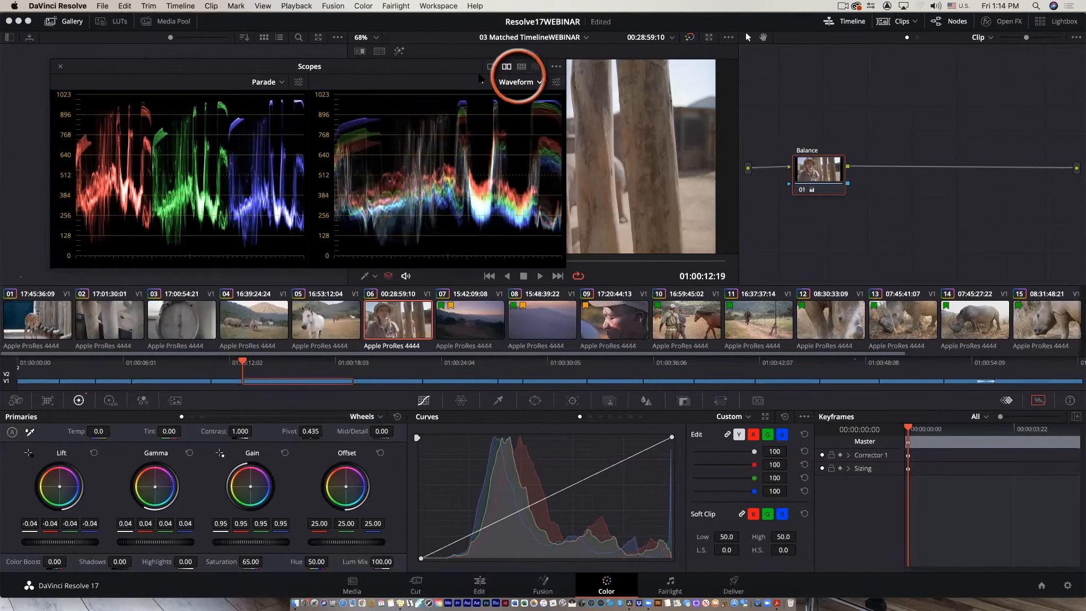
Set the left scope to Waveform and the right scope to Vectorscope, then open the Waveform scope settings.
left_click(281, 83)
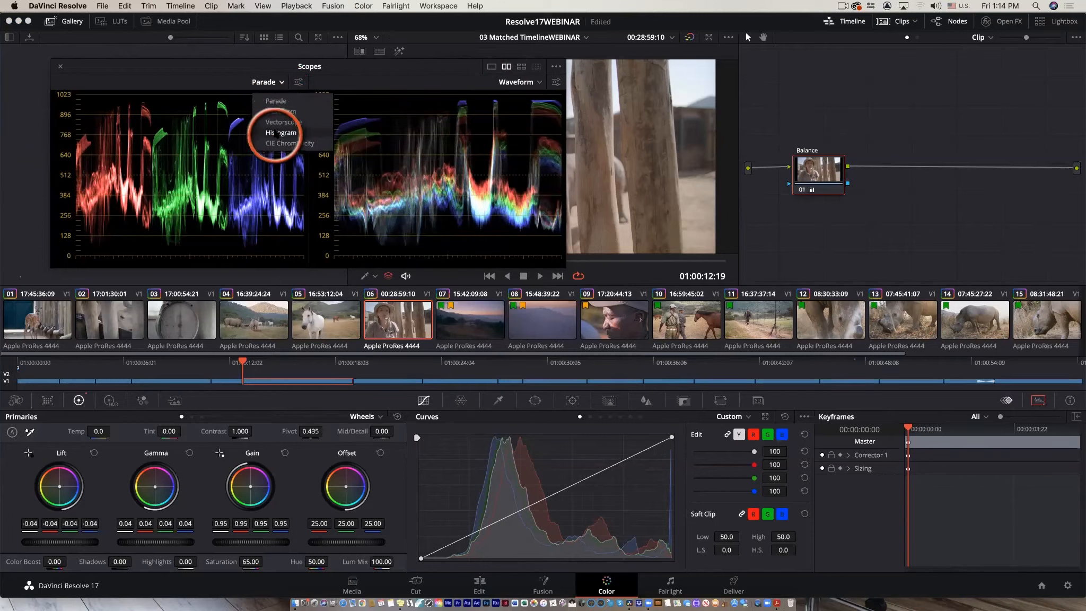
left_click(279, 112)
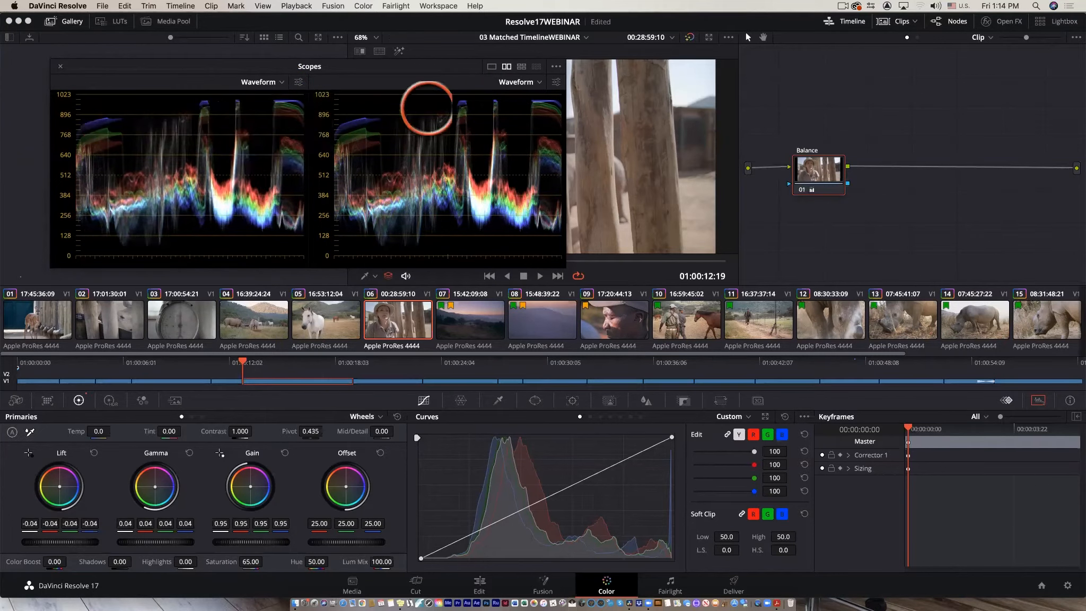
left_click(538, 82)
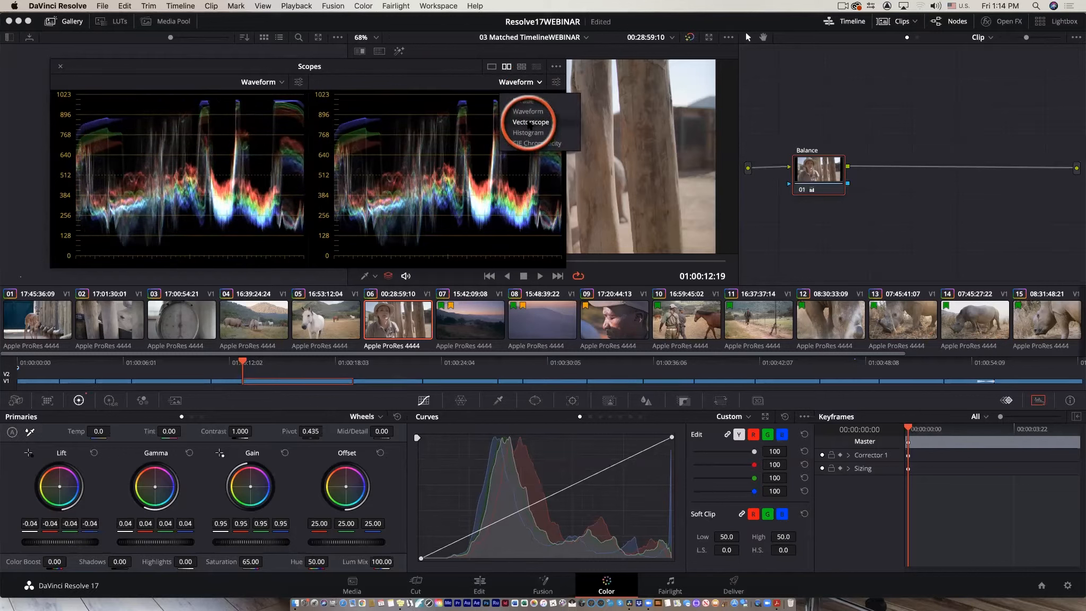
left_click(530, 122)
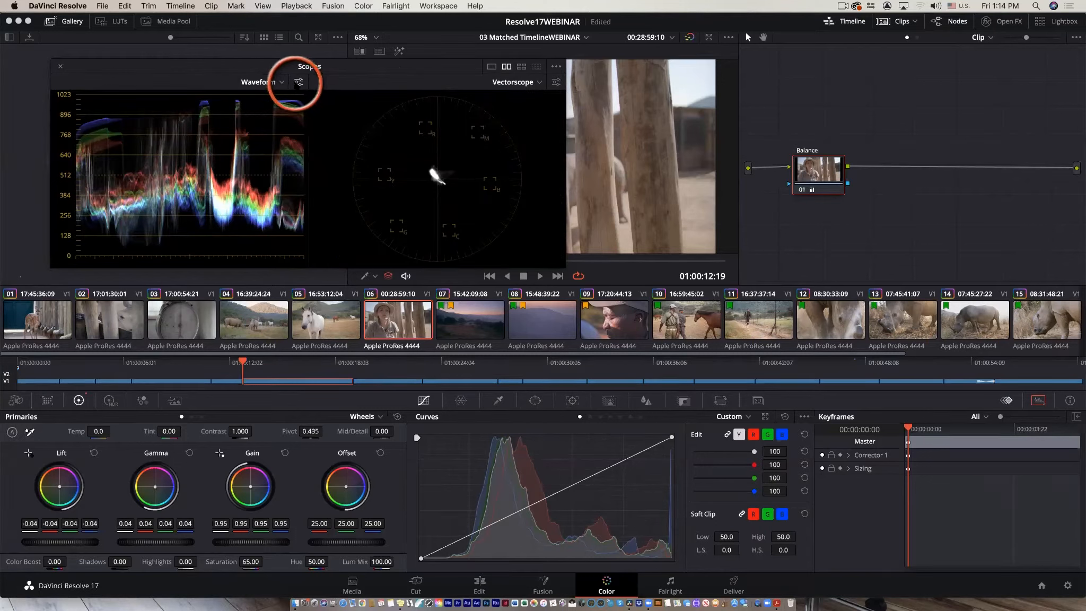
left_click(298, 83)
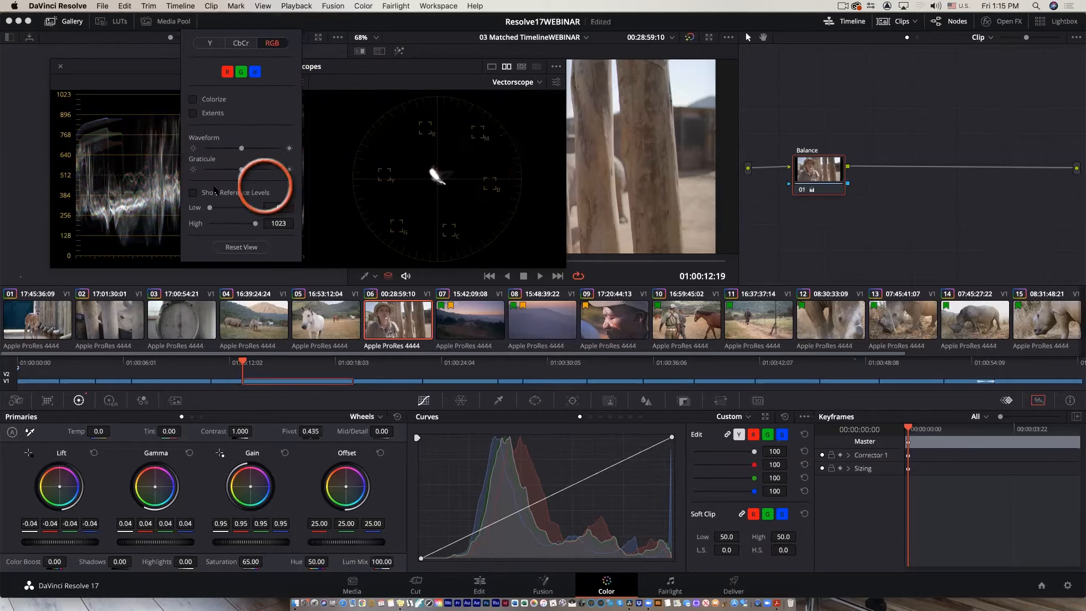
Close the Waveform settings and move the floating Scopes window down over the lower part of the page.
left_click(154, 174)
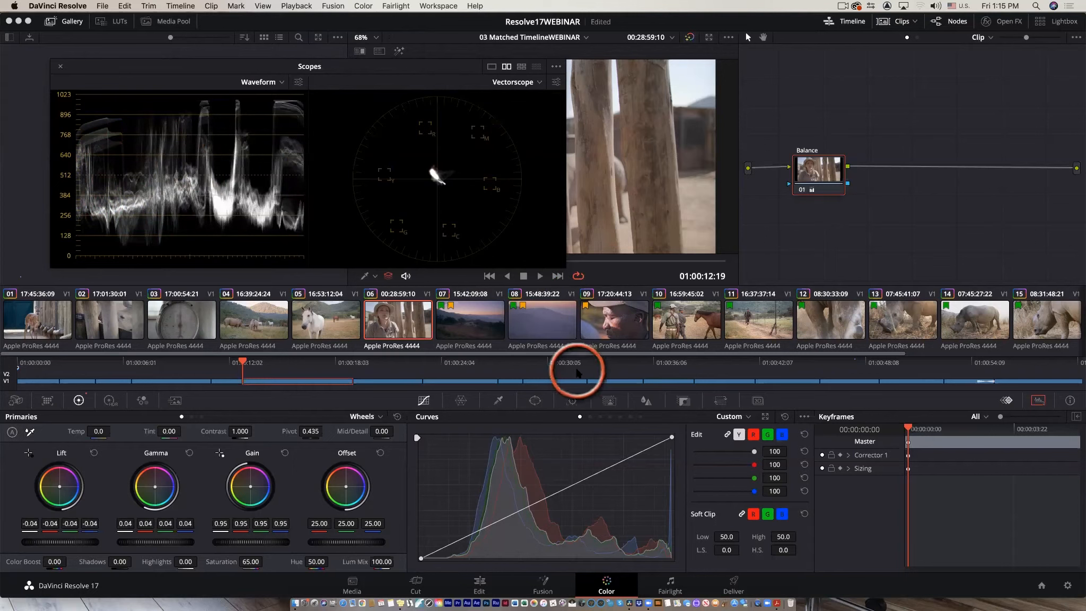
left_click_drag(166, 68, 139, 74)
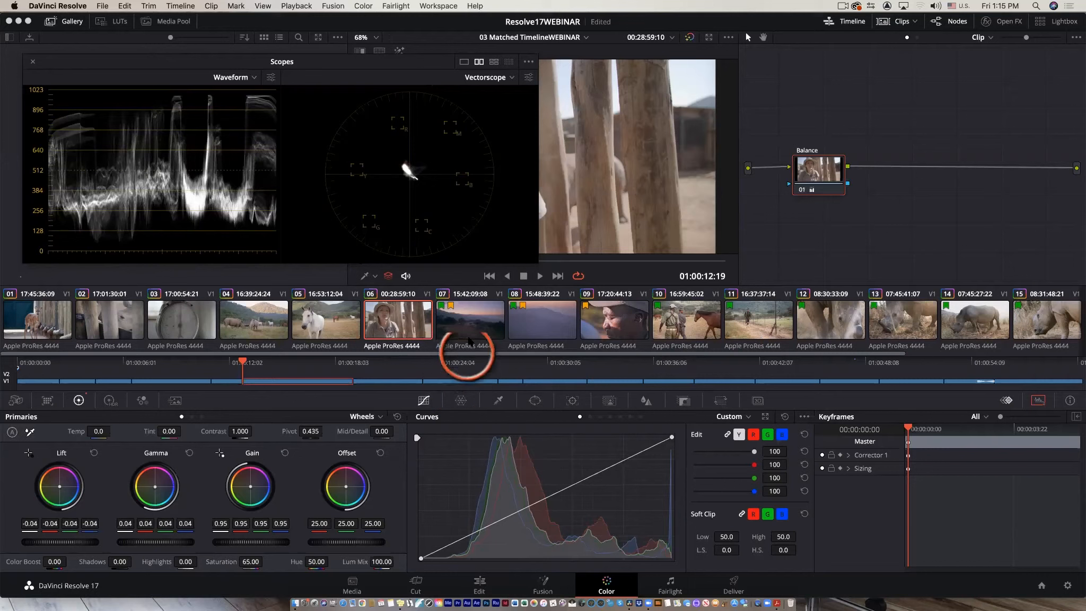
left_click_drag(140, 63, 129, 427)
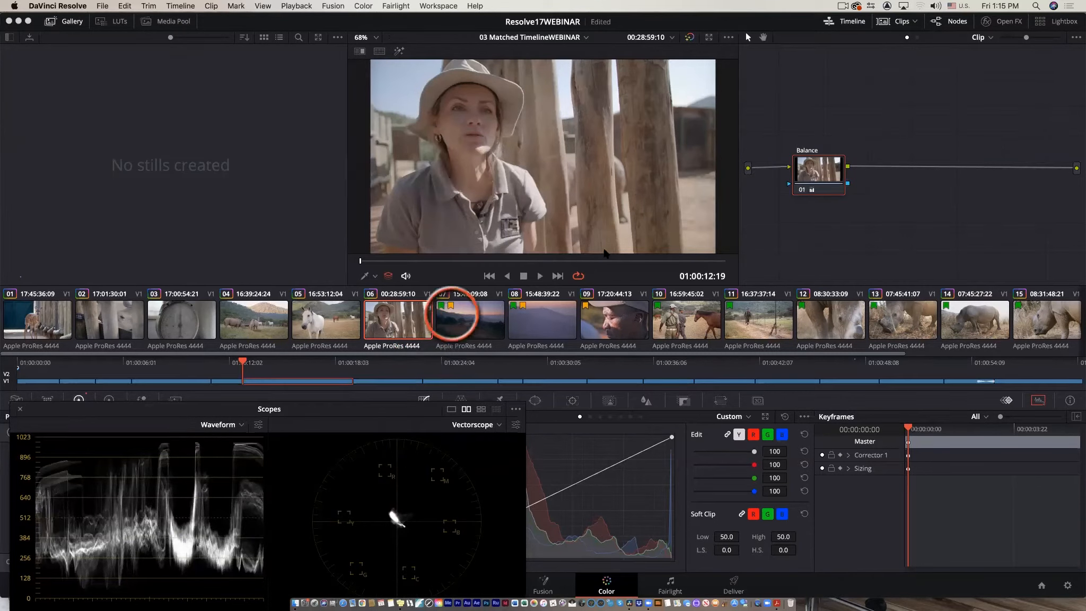
Hide the clips thumbnail strip to enlarge the viewer, then reposition the Scopes window slightly higher.
left_click(901, 22)
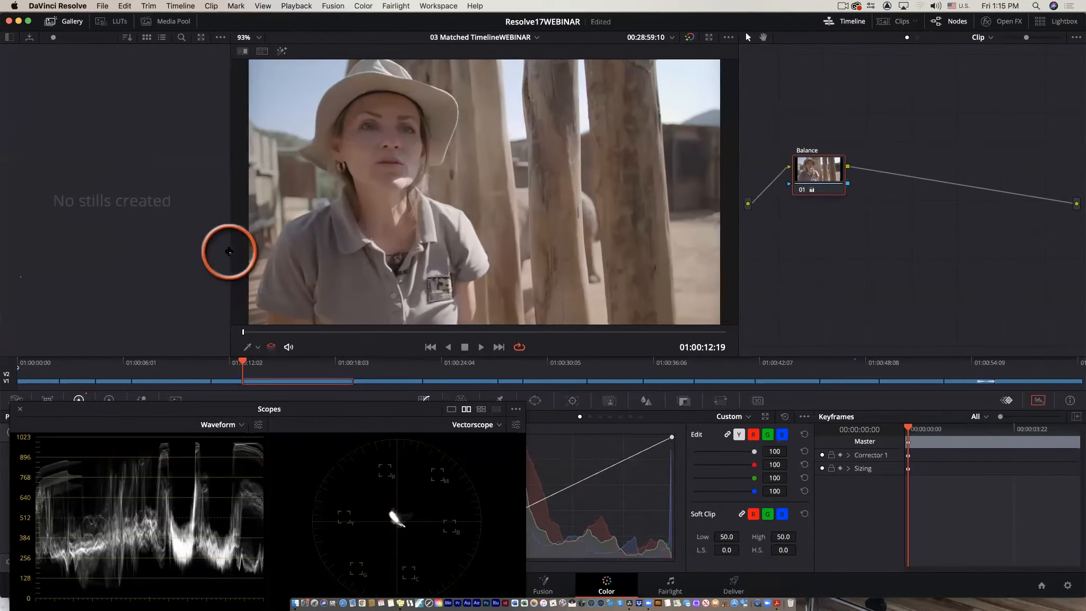
left_click(227, 427)
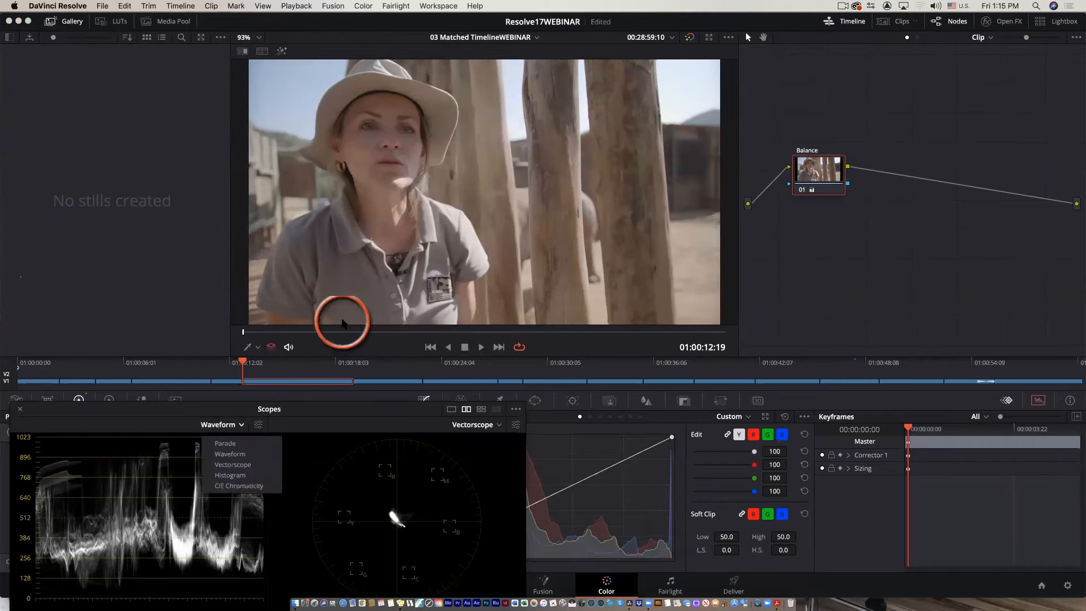
left_click(407, 421)
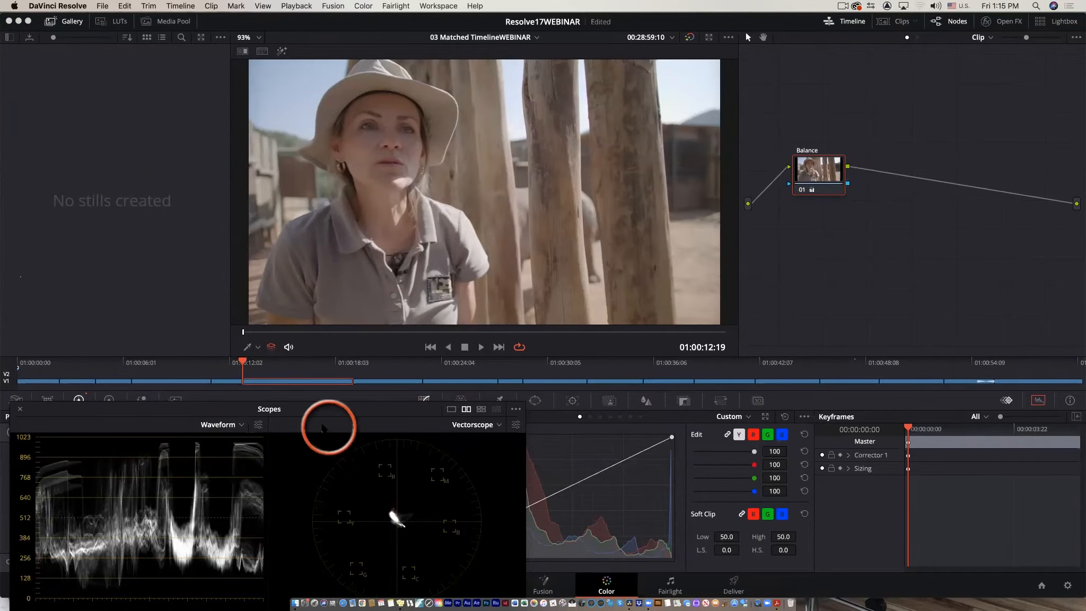
left_click_drag(121, 416, 87, 359)
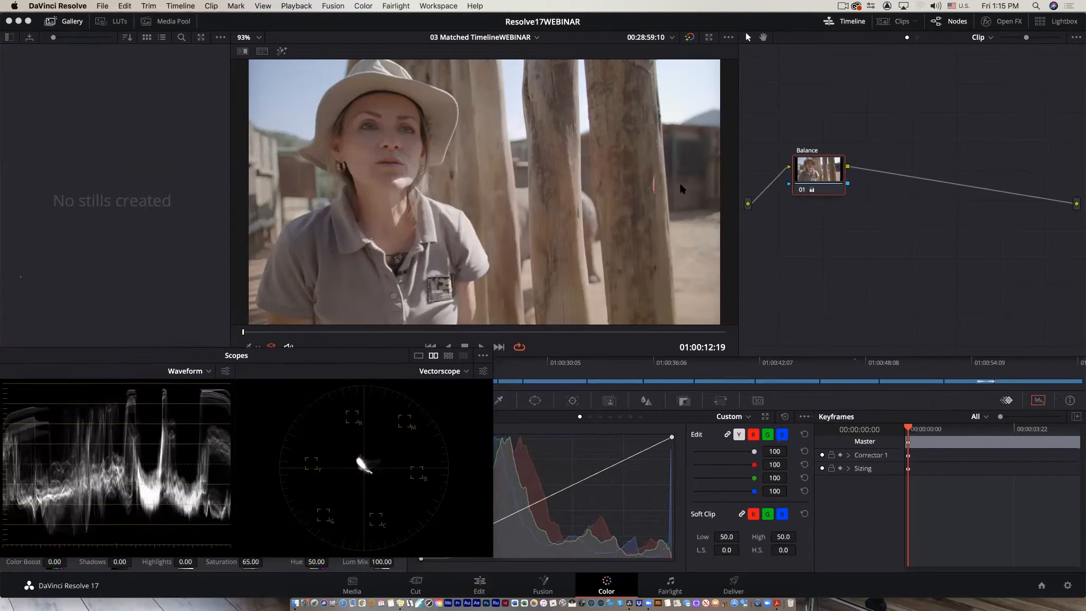
Toggle the Balance node off and on to compare its effect in the scopes.
left_click(802, 191)
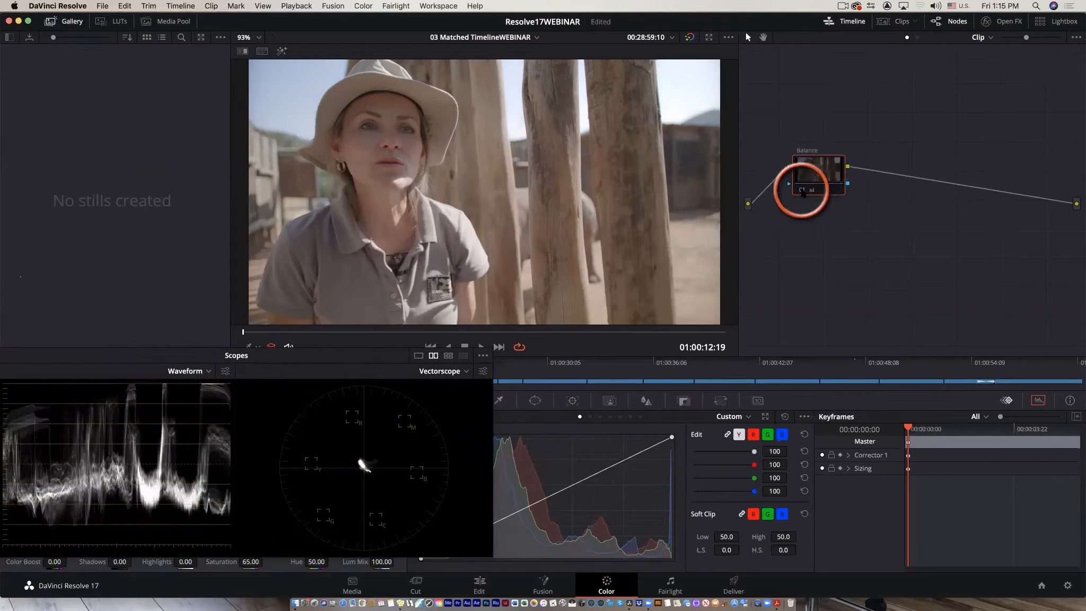
left_click(801, 190)
left_click(801, 191)
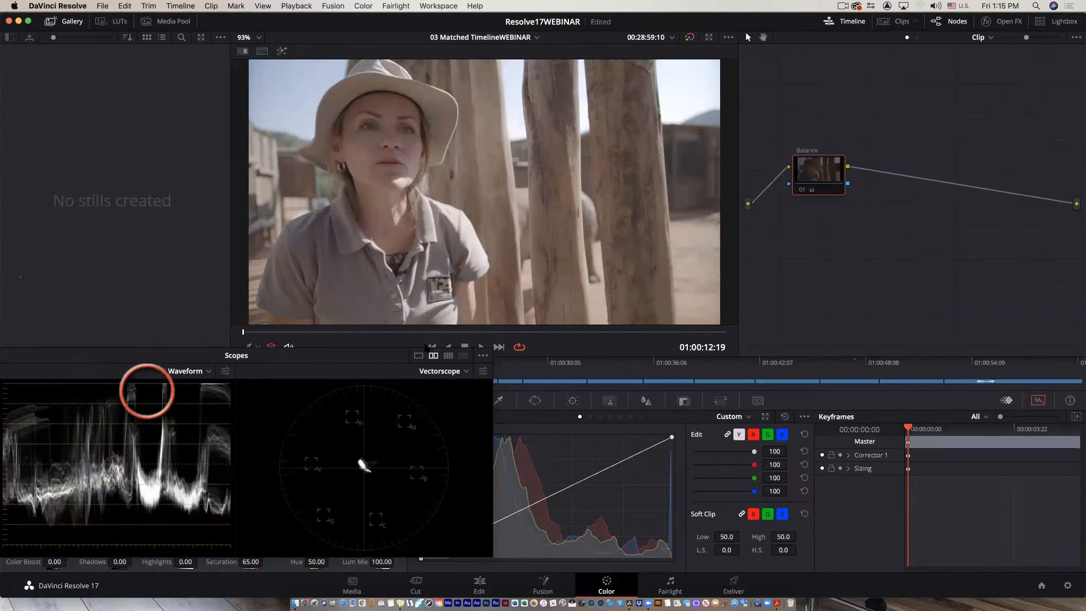
left_click(801, 190)
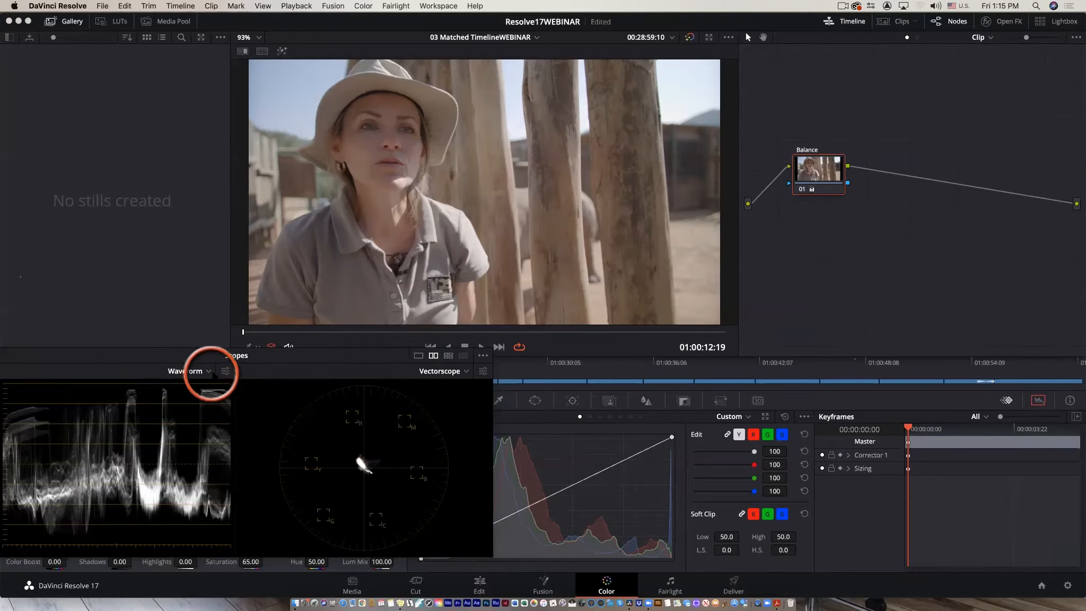
Move the Scopes window up, then dock the scopes back into the Color page panel in place of Keyframes.
left_click_drag(267, 353, 333, 79)
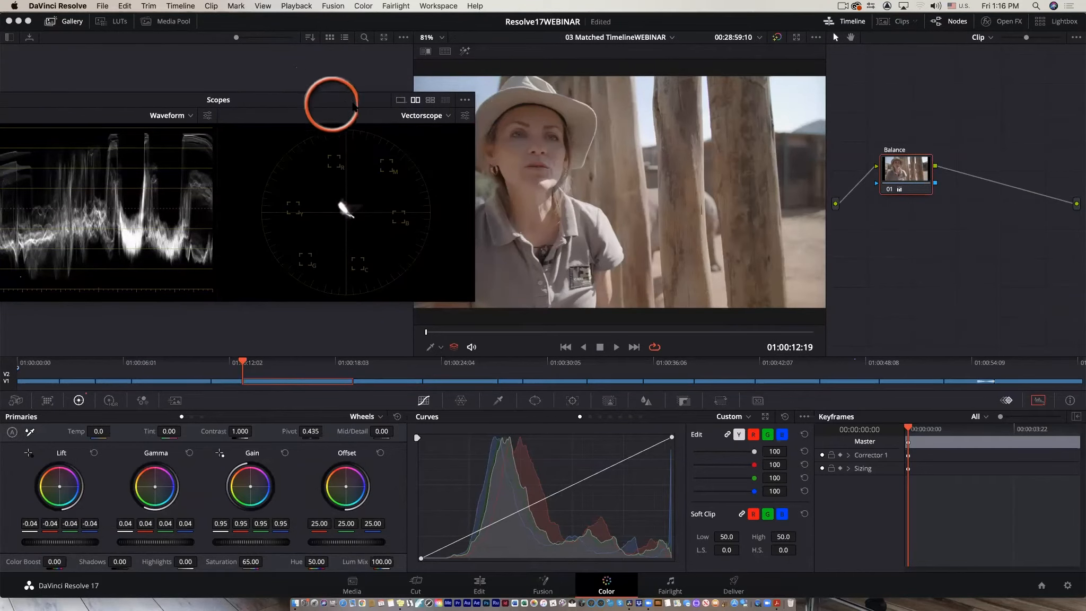
left_click_drag(352, 97, 497, 130)
left_click(93, 123)
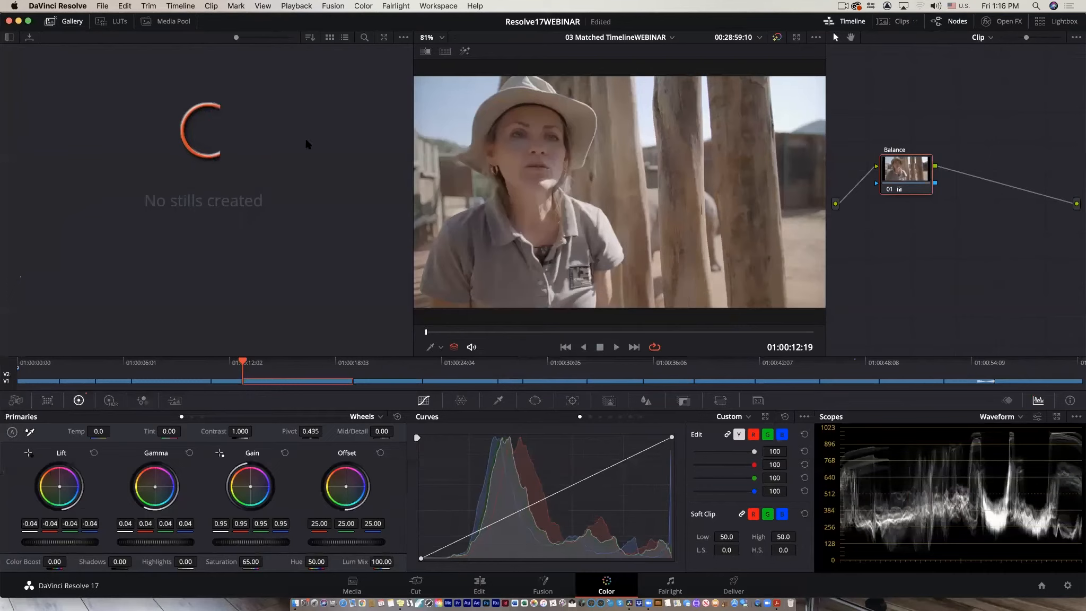
Enlarge the viewer by narrowing the Gallery area.
left_click_drag(412, 218, 317, 223)
left_click(571, 432)
left_click(638, 603)
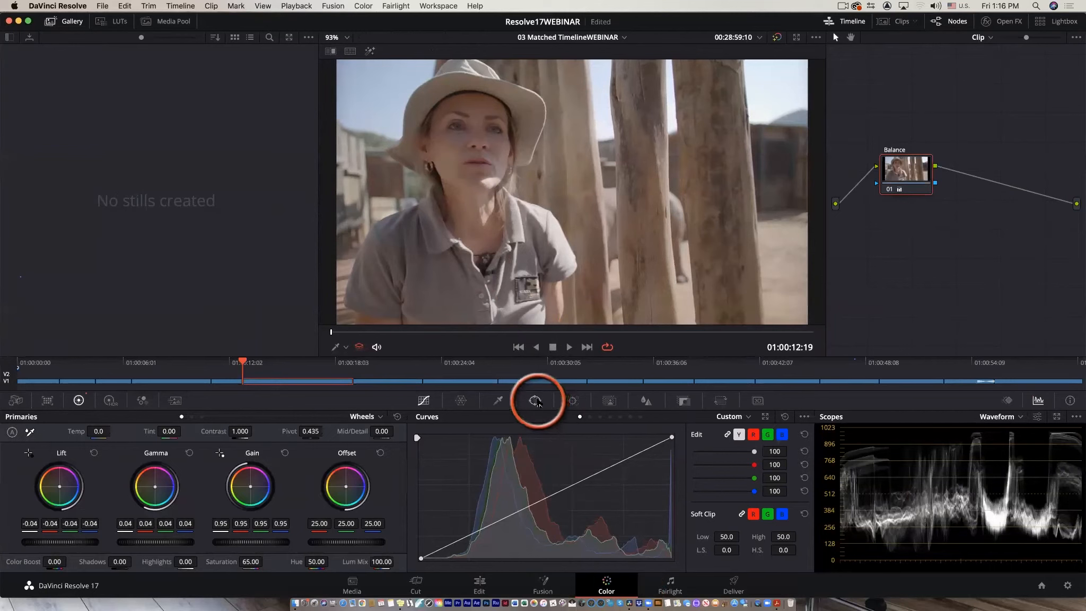
Open the Window palette and add a serial node after the Balance node.
left_click(537, 401)
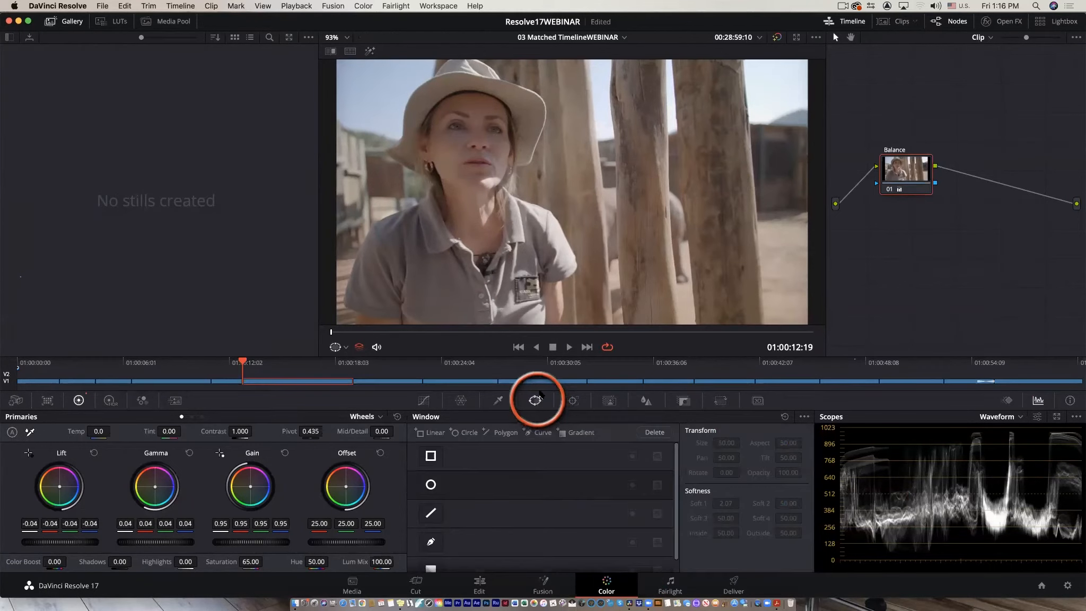
left_click_drag(901, 181, 873, 216)
key("alt+s")
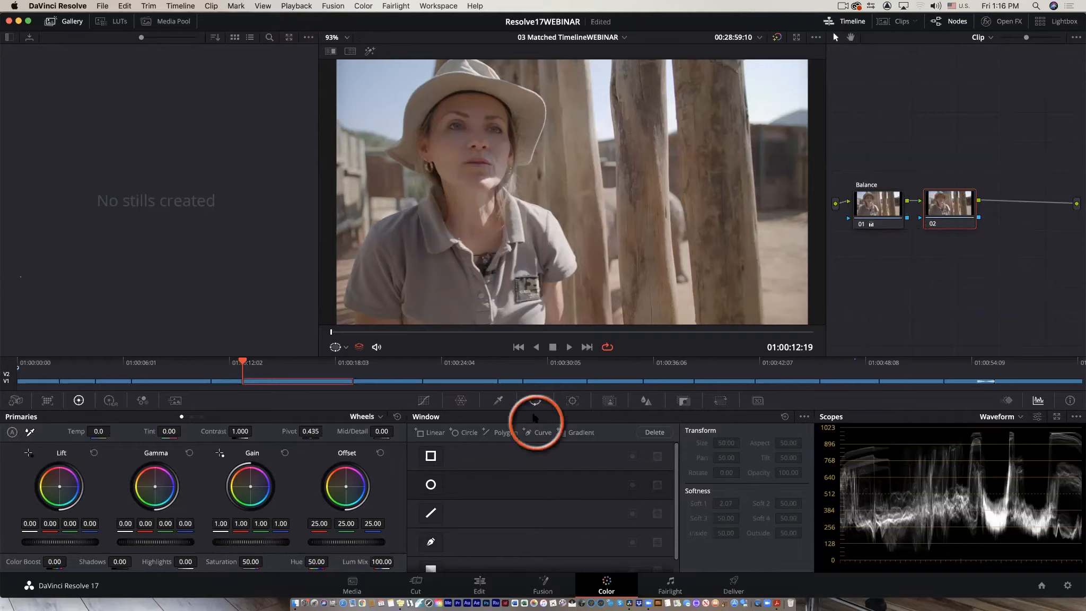
Add a circle window and shape it into a soft-edged oval around the woman's face.
left_click(430, 484)
left_click_drag(577, 242, 482, 200)
left_click_drag(473, 72, 476, 81)
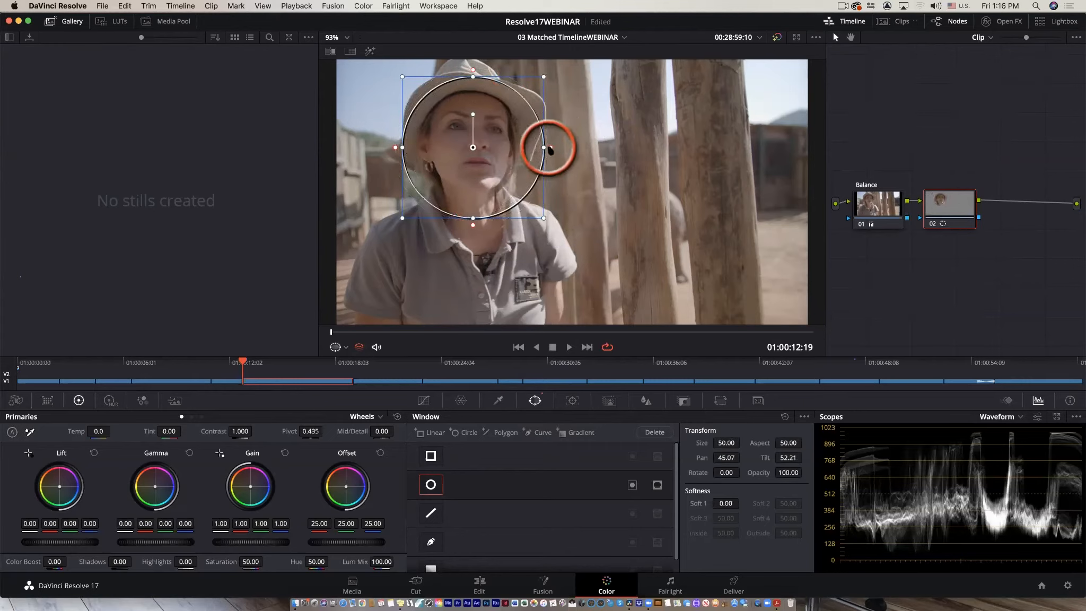
left_click_drag(543, 147, 516, 147)
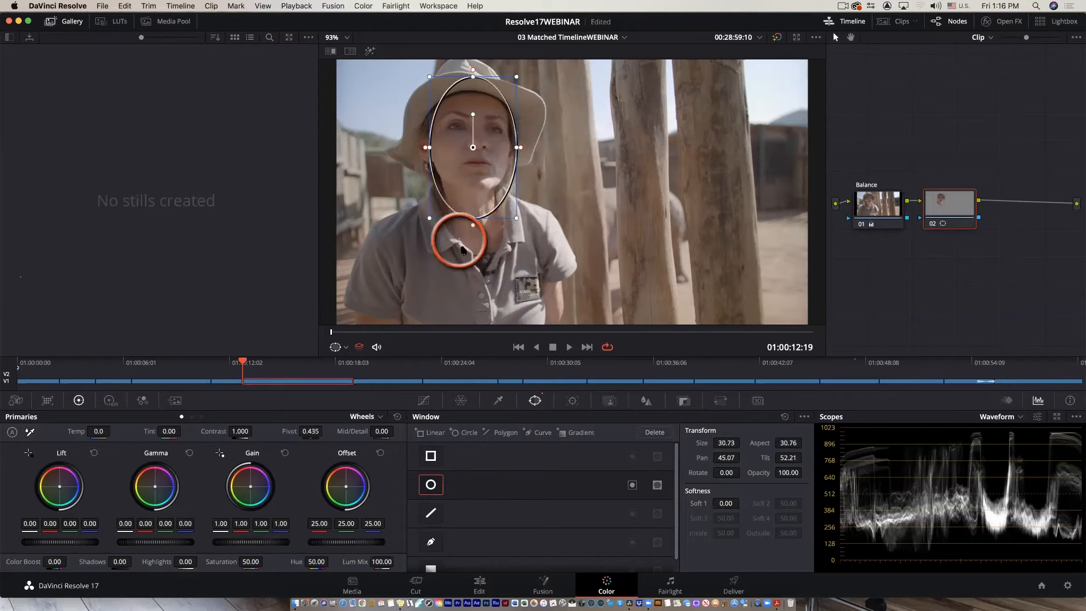
left_click_drag(474, 215, 468, 201)
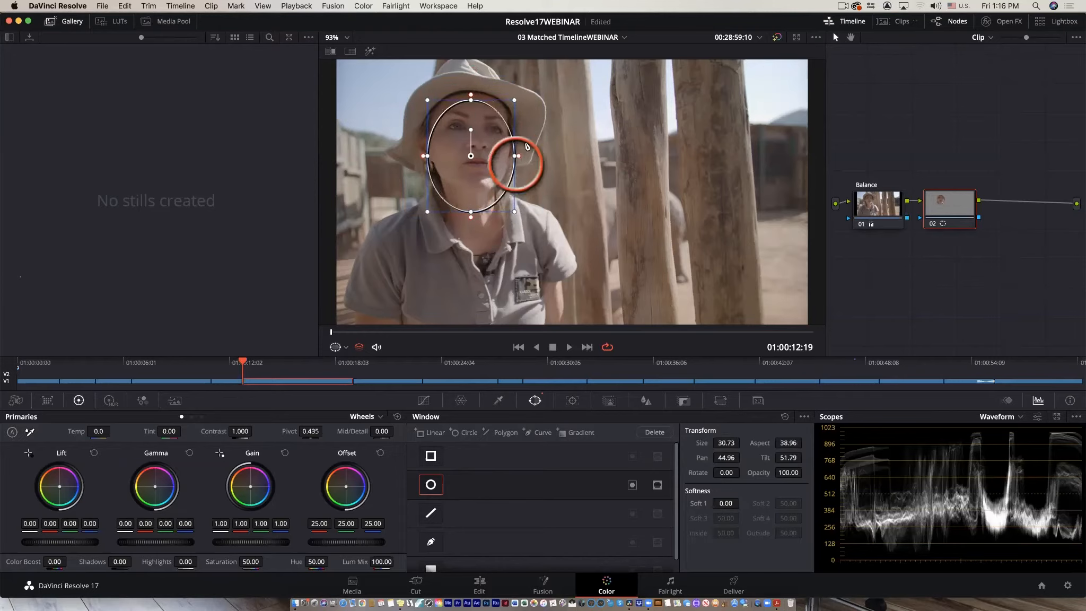
left_click_drag(468, 94, 470, 90)
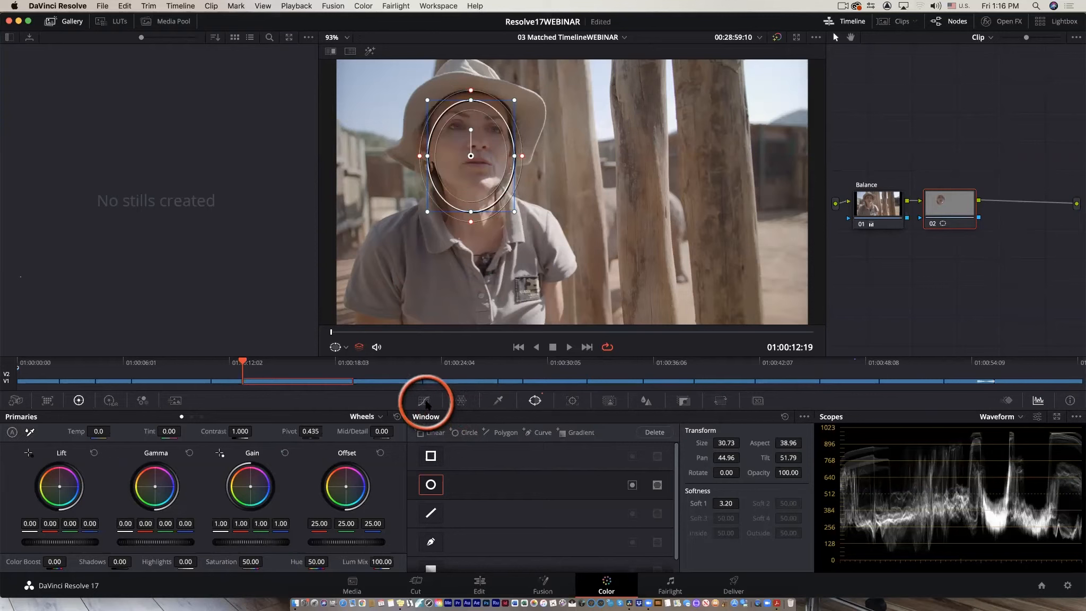
Brighten the face inside the window by raising a midtone point on the custom curve.
left_click(424, 401)
left_click_drag(548, 497, 534, 482)
left_click_drag(351, 332, 274, 332)
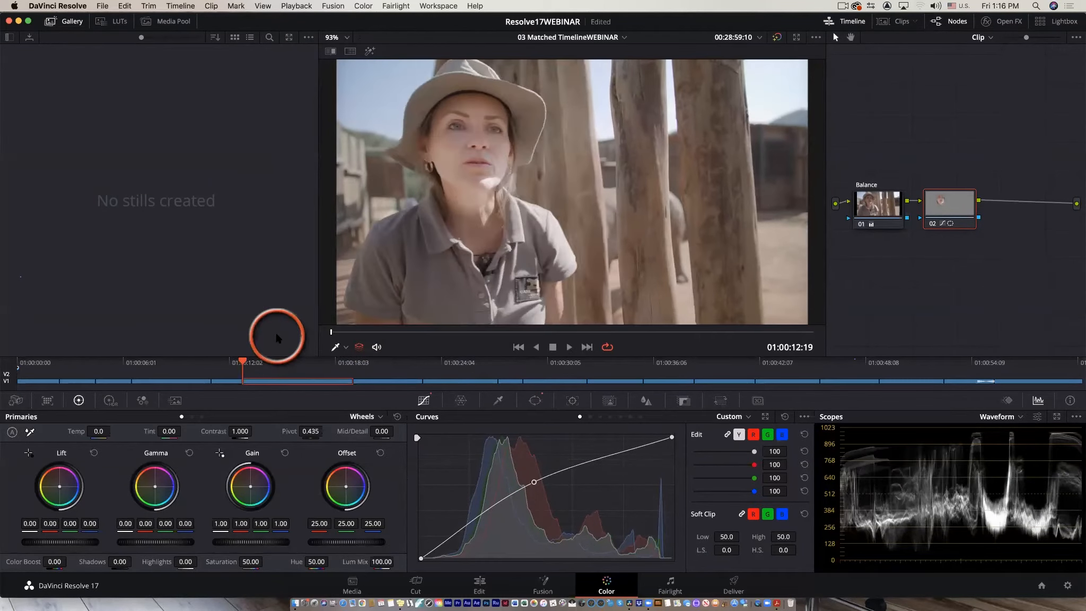
Nudge the oval face window and track it forward through the clip with the Tracker in Frame mode.
left_click(534, 400)
left_click_drag(516, 210, 491, 191)
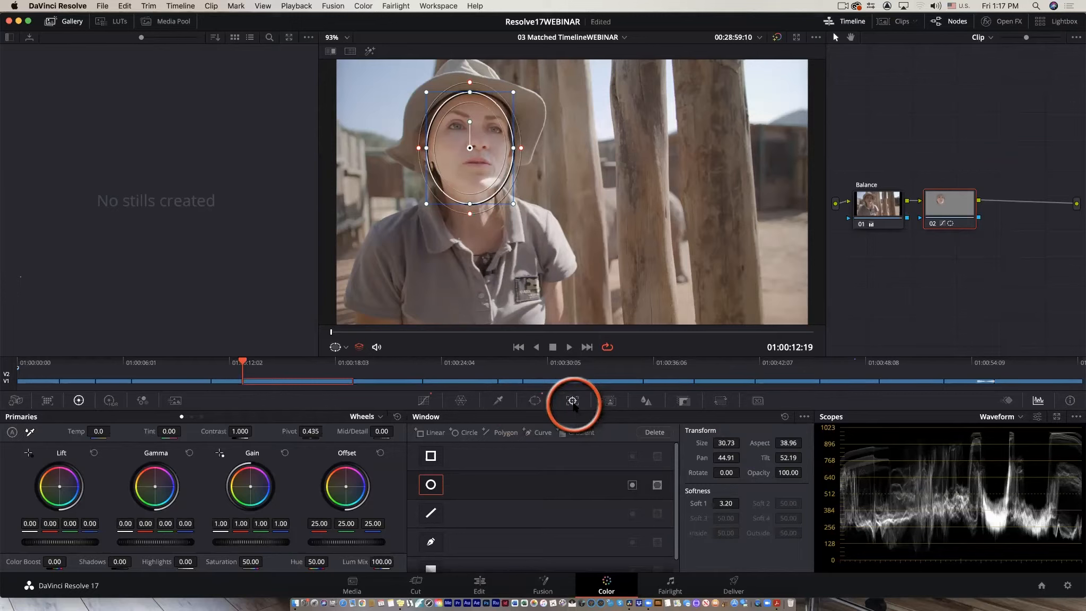
left_click(572, 401)
left_click(767, 433)
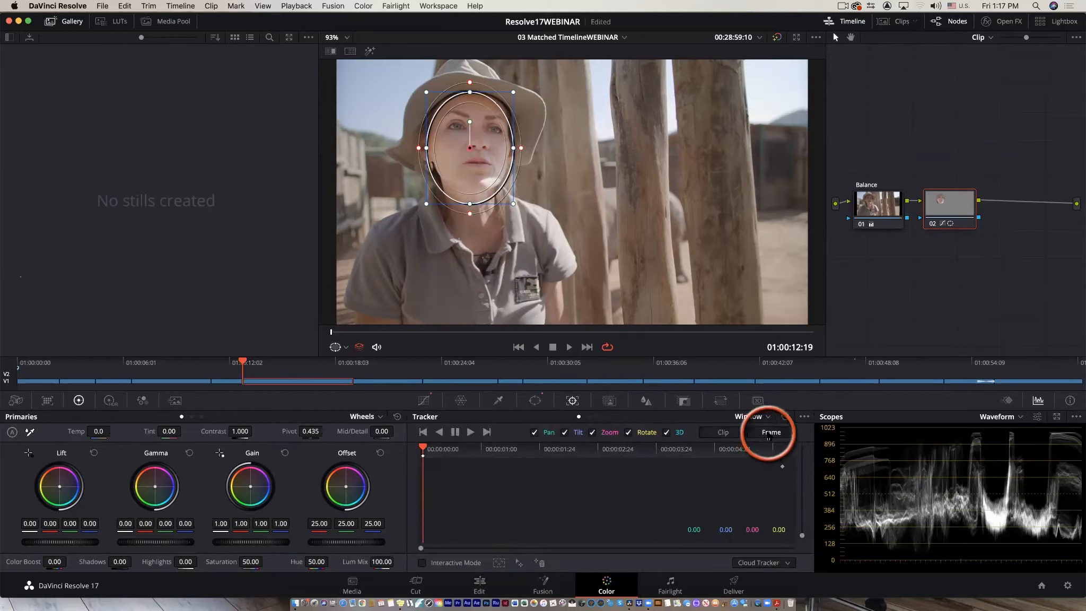
left_click(469, 432)
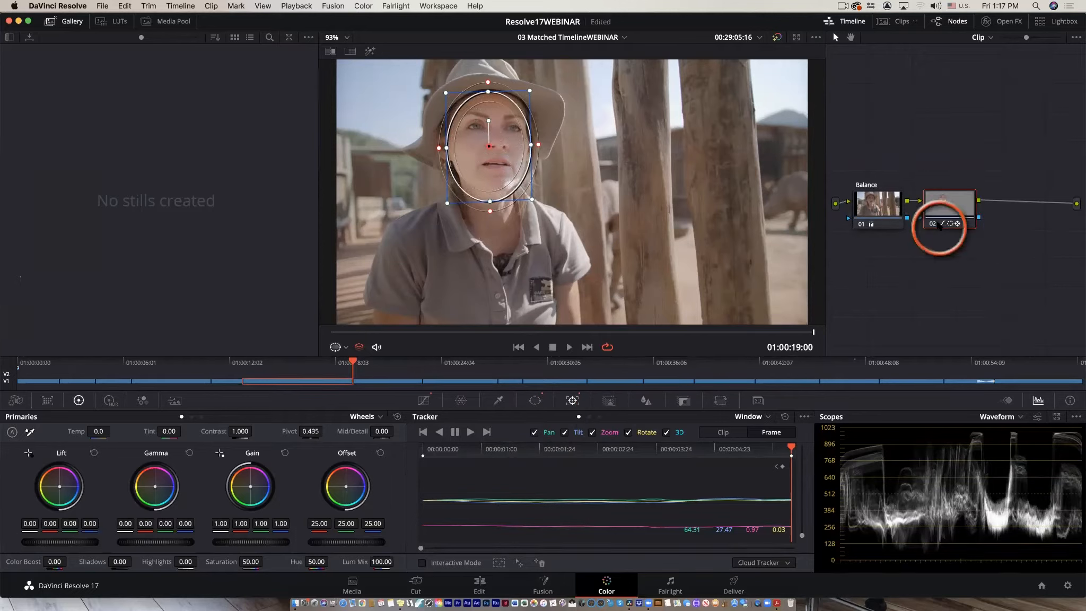
Add another serial node after node 02 and return the playhead to the start of the clip.
left_click(932, 227)
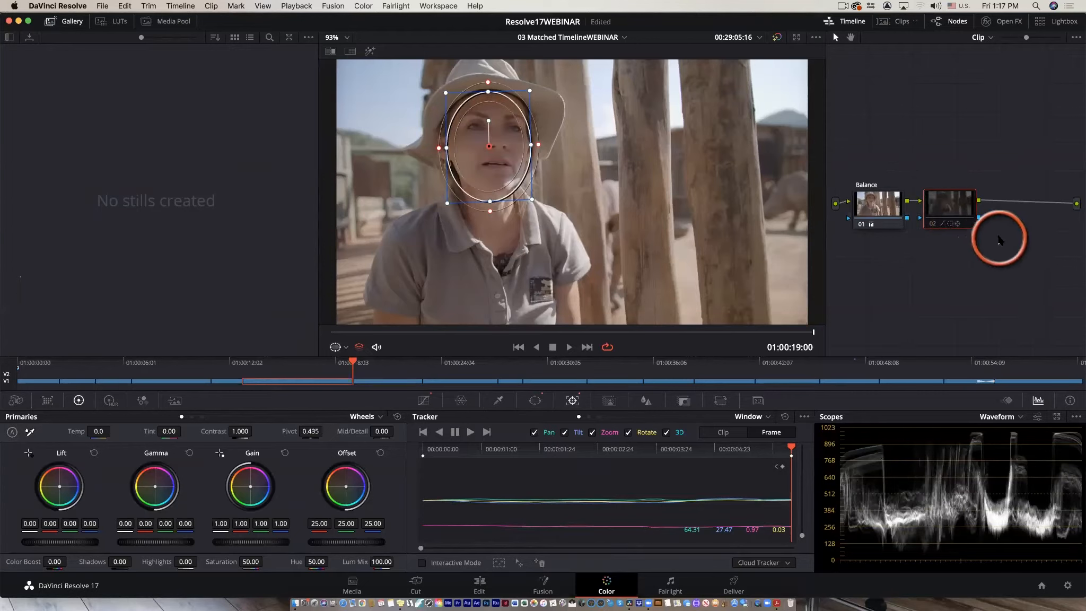
key("alt+s")
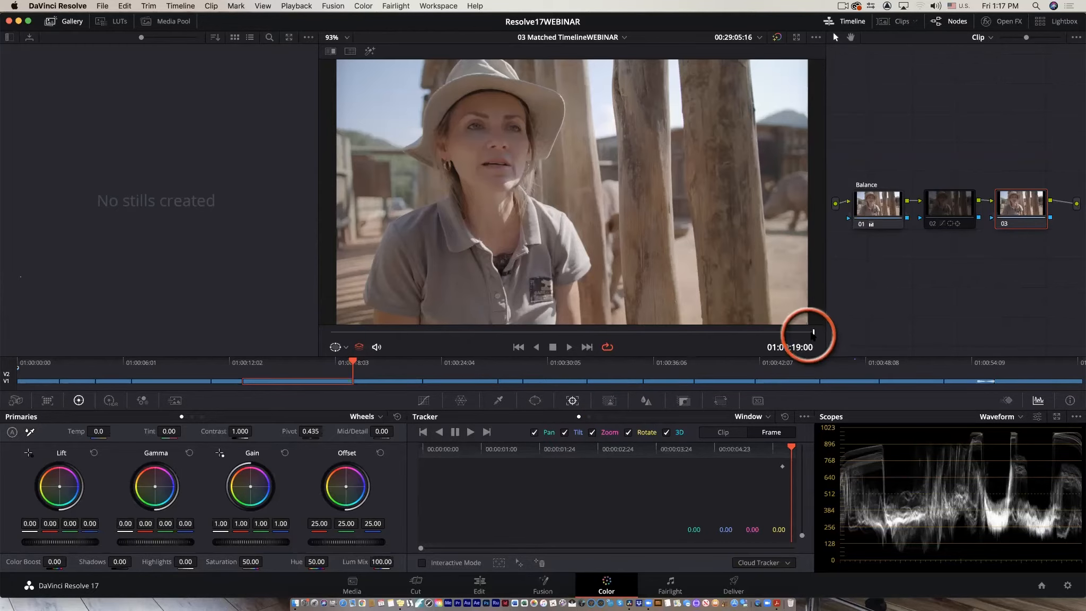
left_click_drag(811, 332, 194, 323)
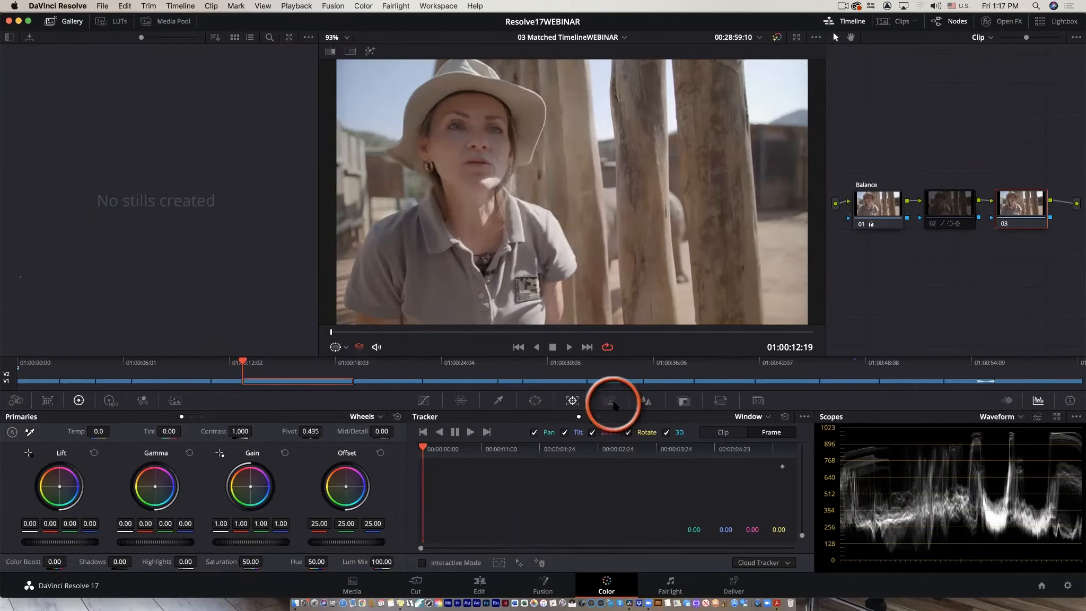
Open Magic Mask, draw a Person stroke across the woman's face, and track the mask through the clip.
left_click(611, 402)
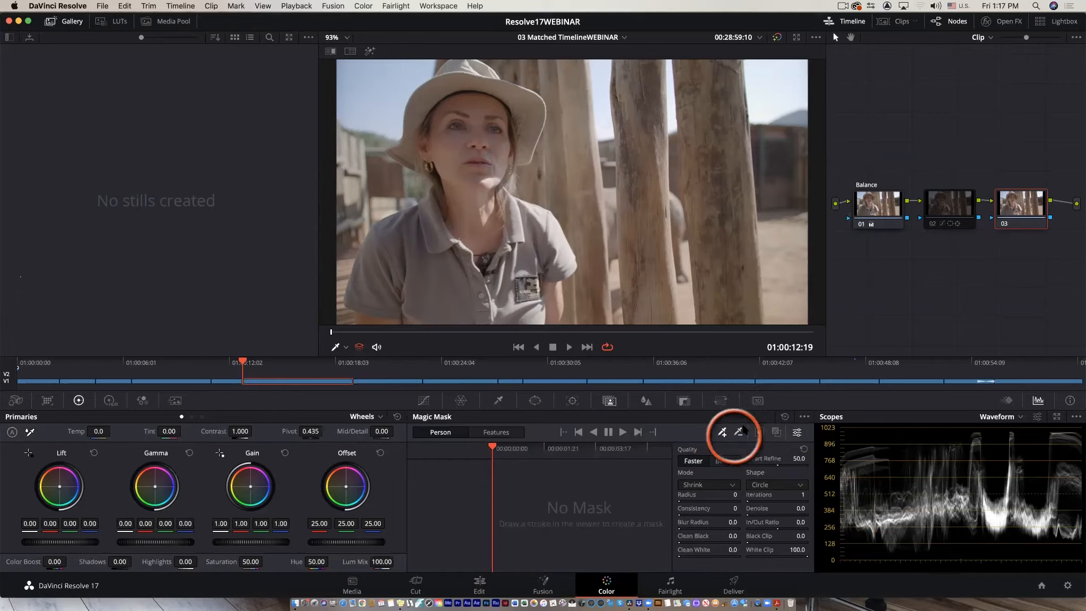
left_click(721, 431)
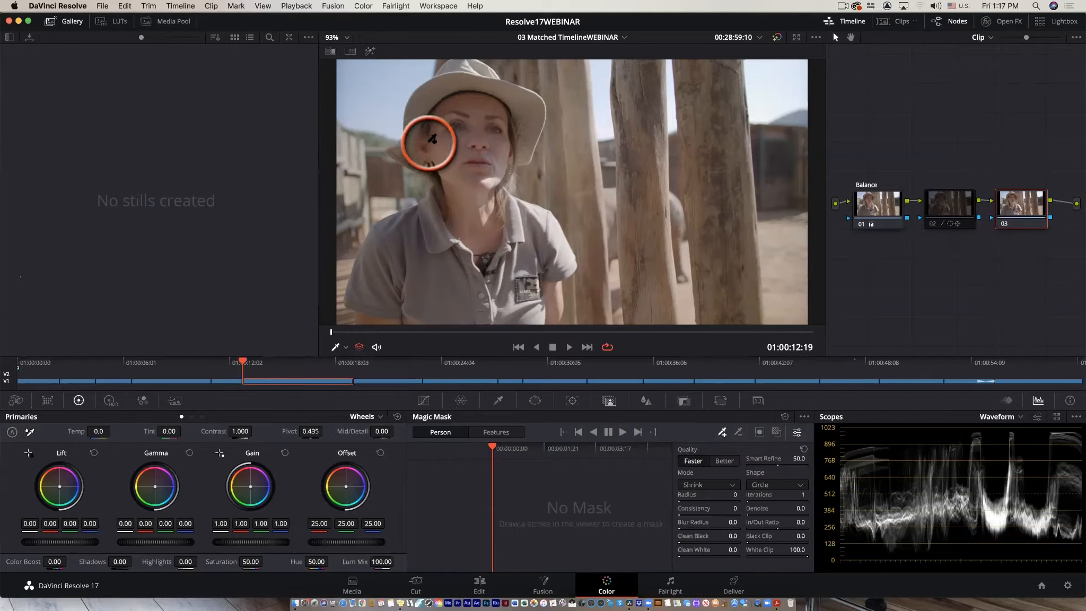
mouse_move(434, 138)
left_mouse_down()
mouse_move(457, 101)
mouse_move(485, 104)
mouse_move(513, 125)
mouse_move(510, 153)
left_mouse_up()
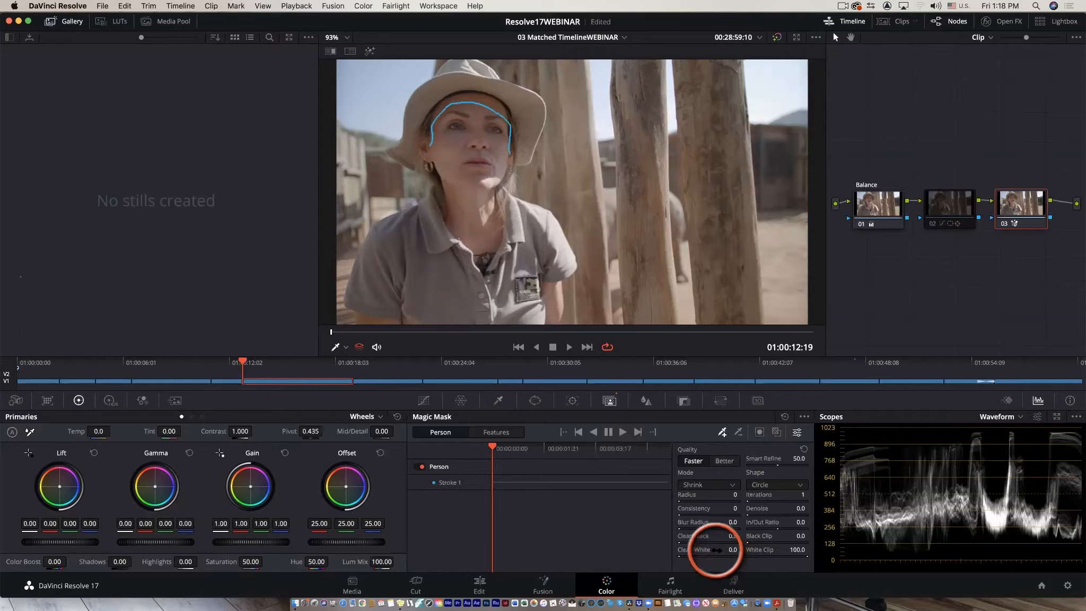
left_click(623, 433)
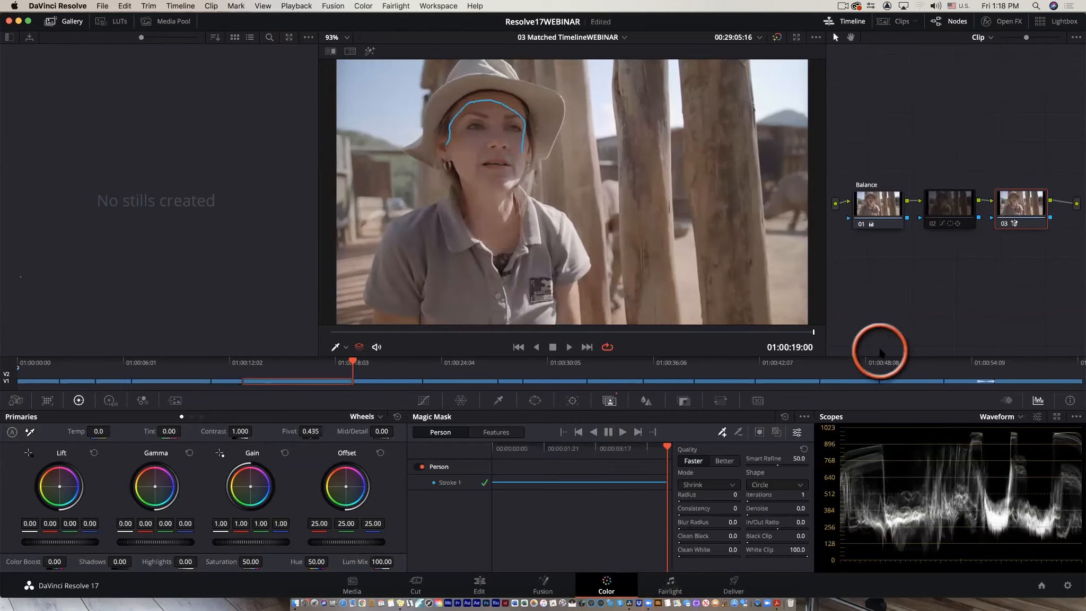
left_click_drag(668, 448, 492, 466)
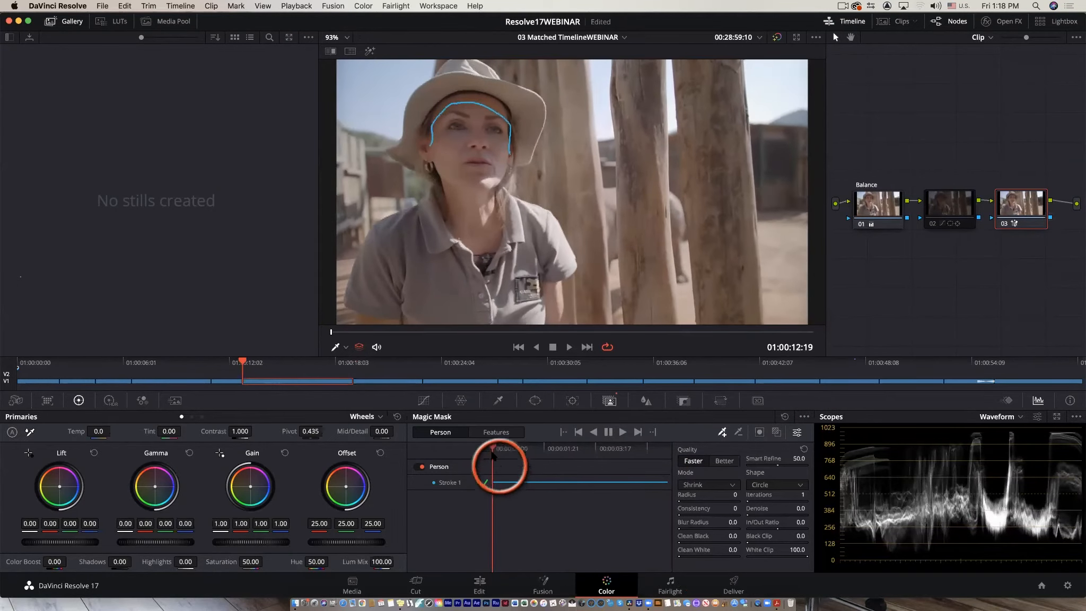
Brighten the masked person by raising a point on the custom curve, then show the clips strip again.
left_click(424, 401)
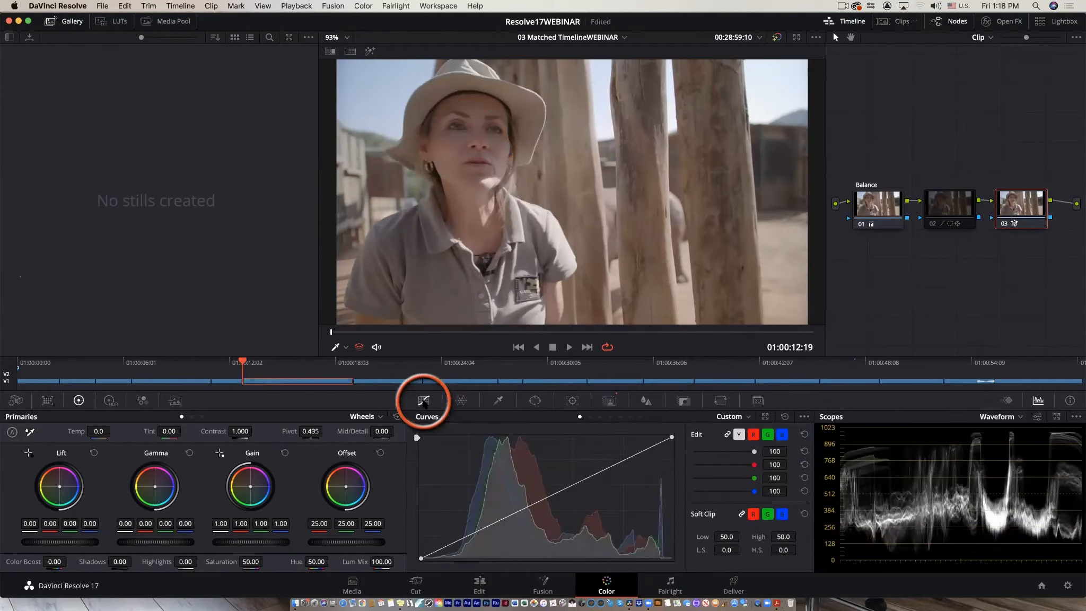
left_click_drag(562, 492, 520, 449)
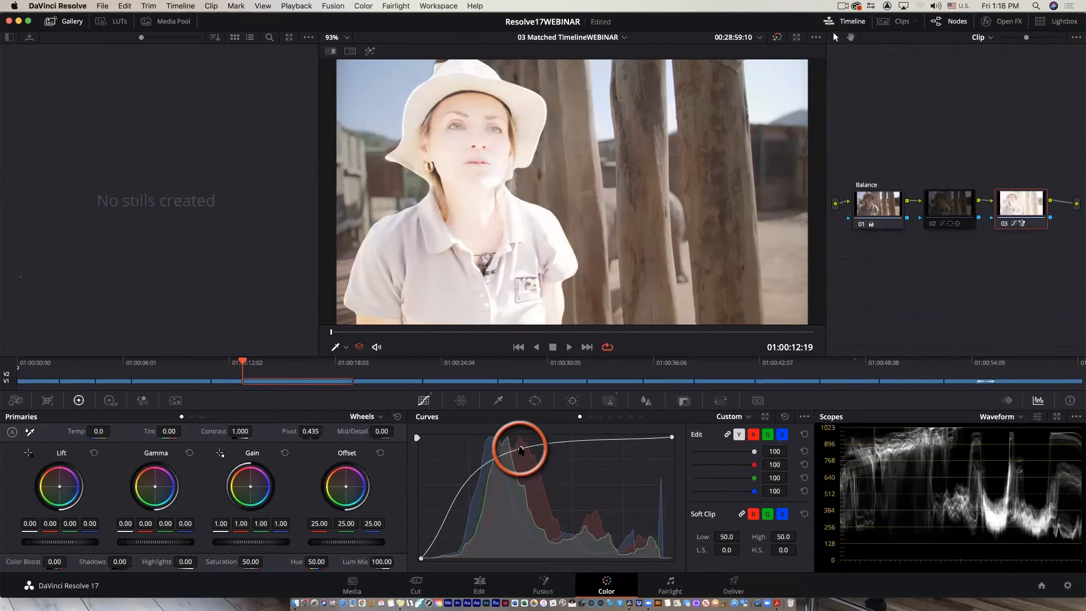
mouse_move(520, 449)
left_mouse_down()
mouse_move(572, 515)
mouse_move(519, 451)
left_mouse_up()
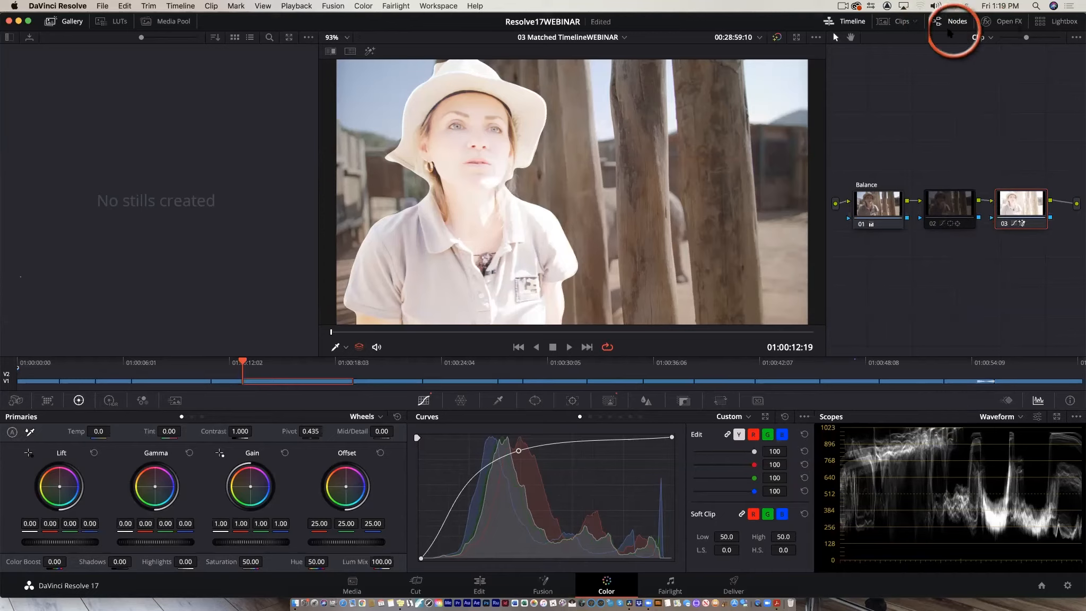
left_click(903, 22)
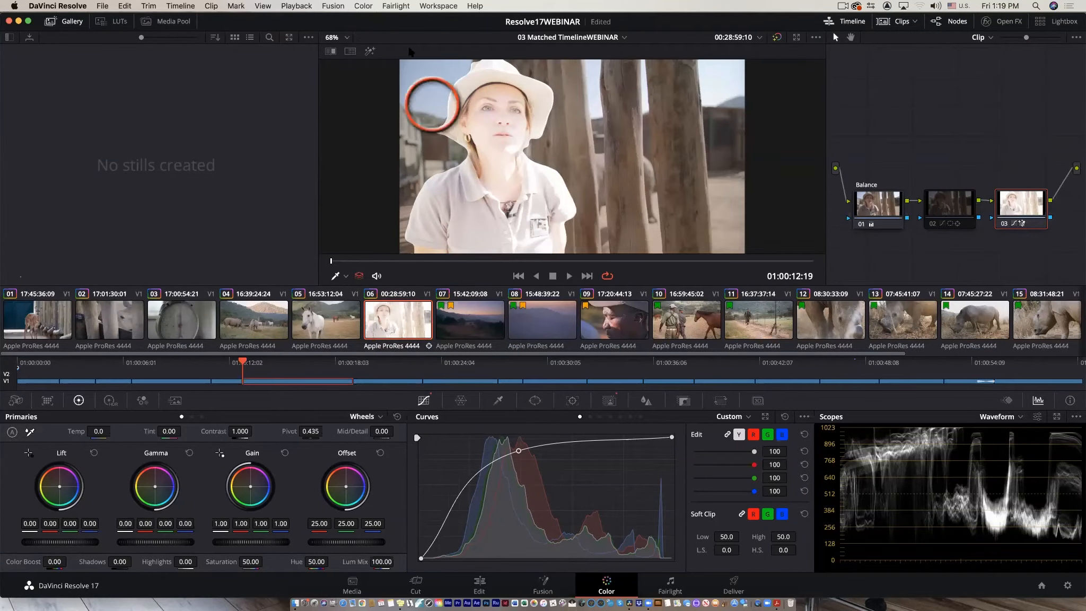
left_click(300, 6)
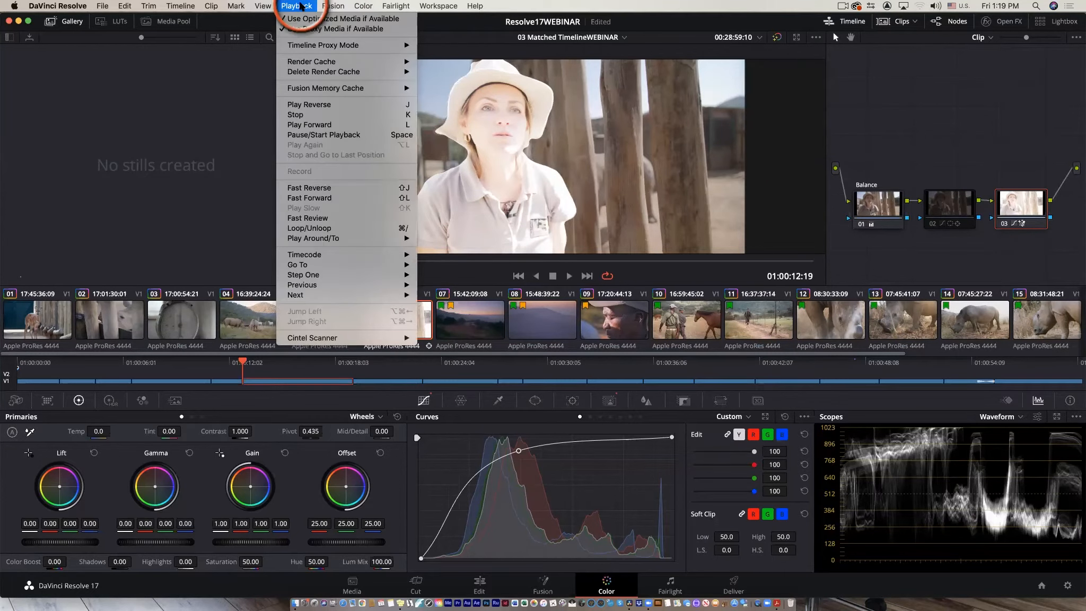
mouse_move(311, 47)
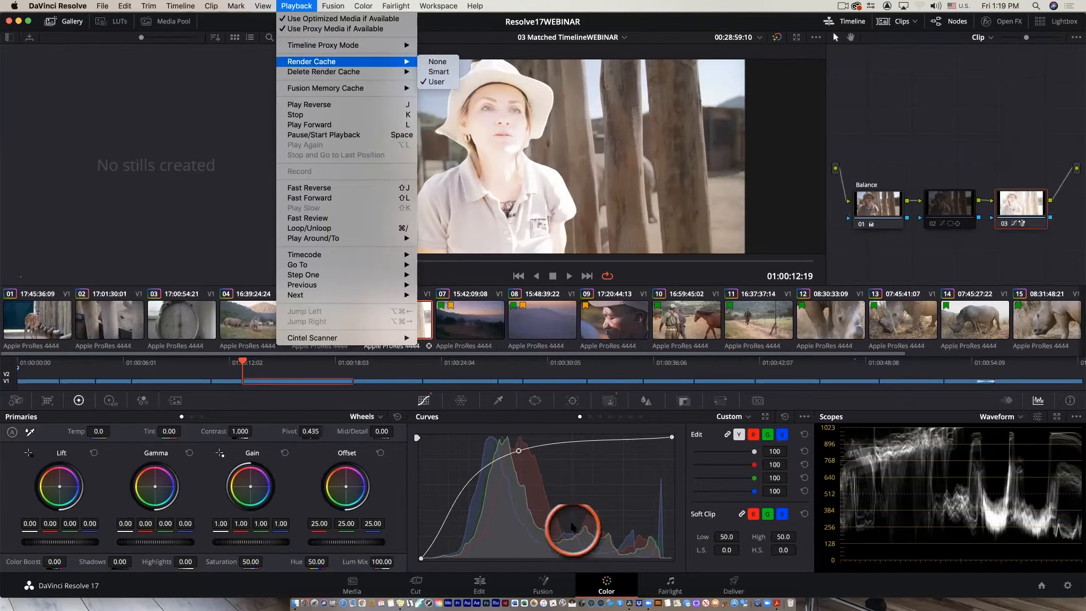
left_click(570, 527)
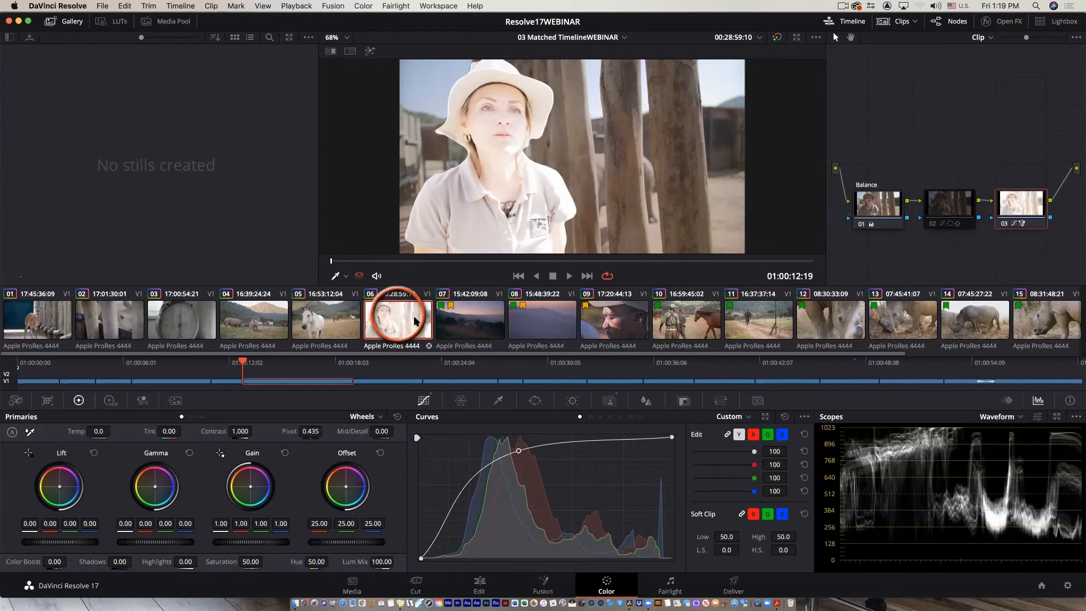
Switch to the Edit page and play back the timeline around the graded interview clip.
left_click(478, 583)
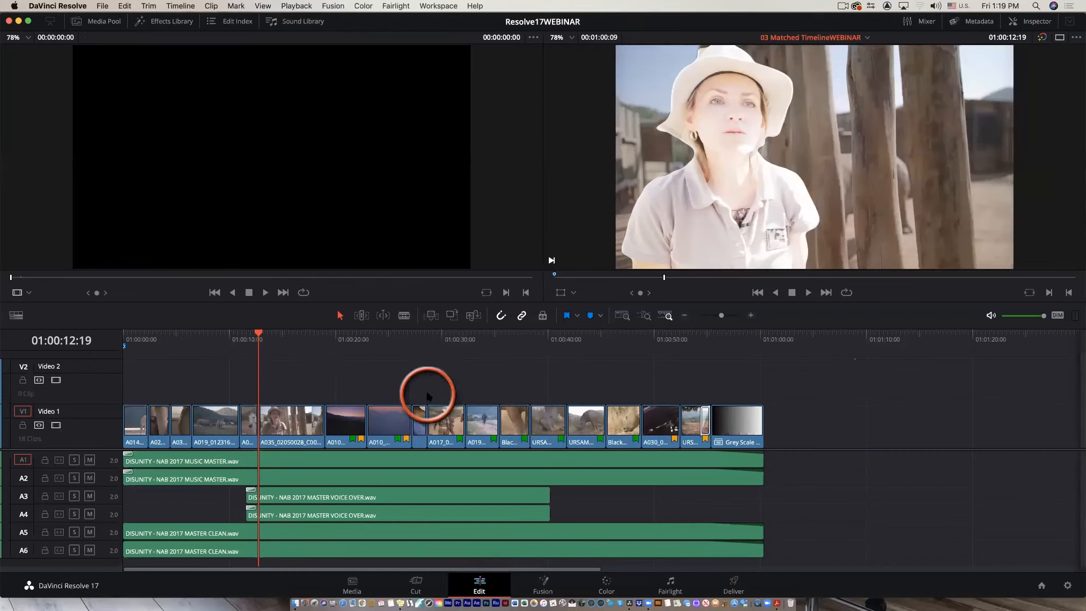
key("space")
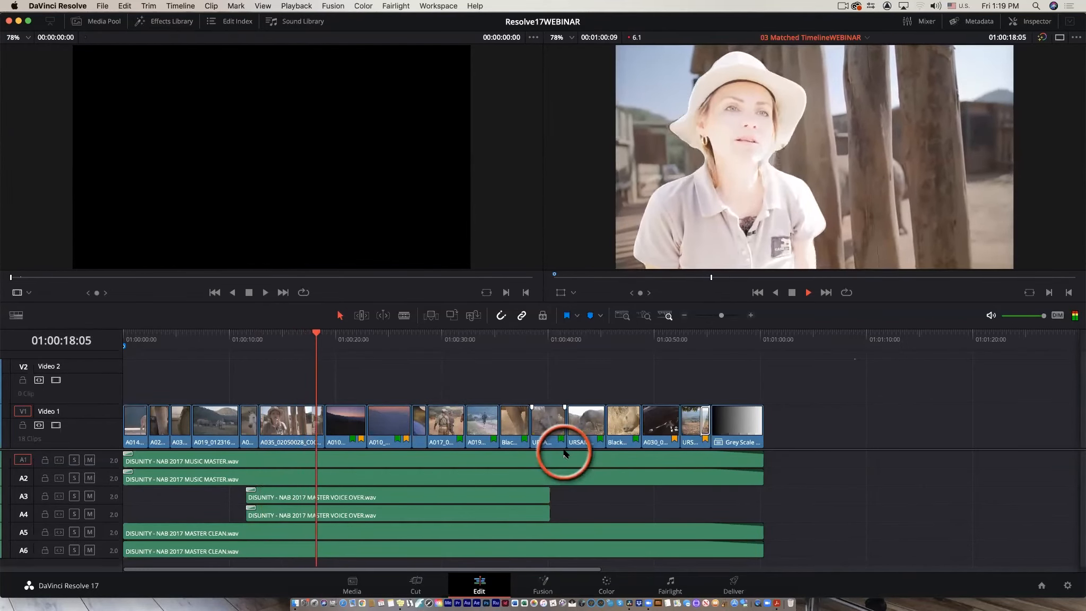
key("space")
left_click(259, 333)
key("space")
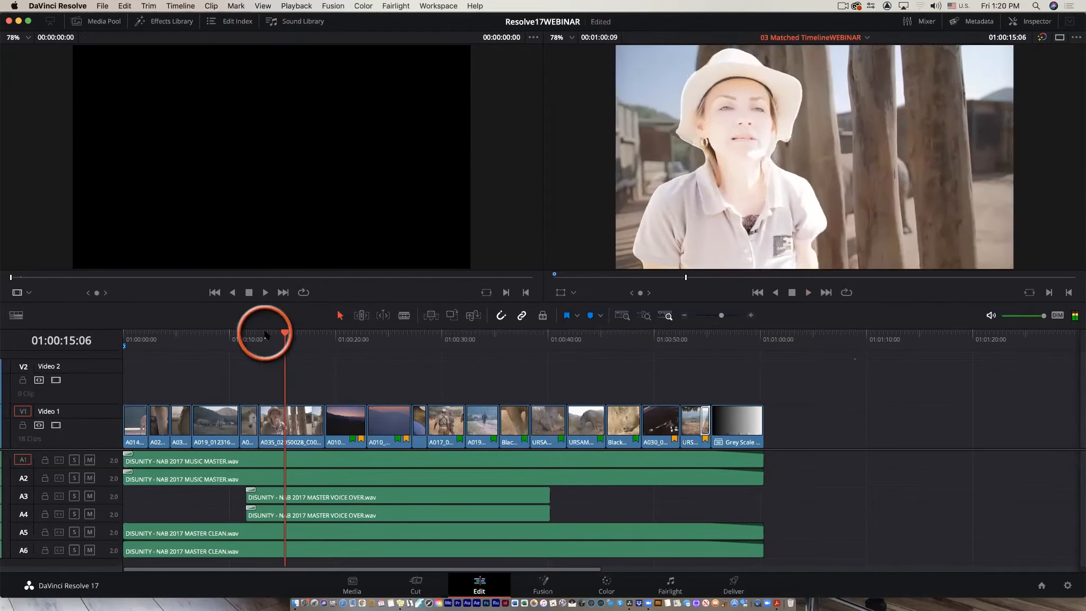
key("space")
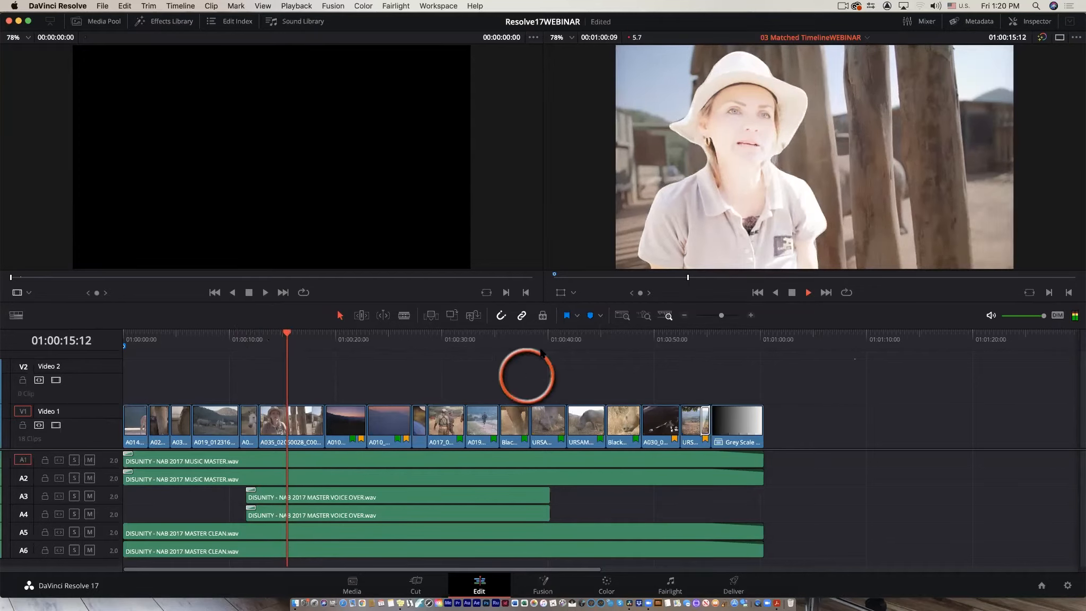
mouse_move(298, 335)
left_mouse_down()
mouse_move(316, 335)
mouse_move(271, 342)
mouse_move(295, 342)
mouse_move(291, 351)
left_mouse_up()
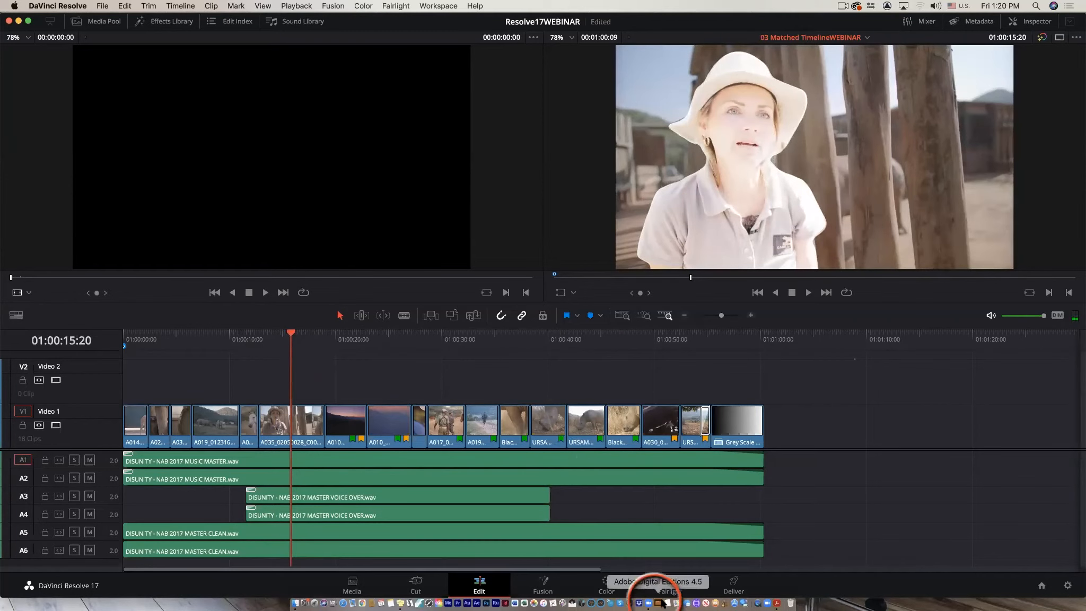
Return to the Color page, select clip 10 with the men and horse, and move the Contrast node closer to the Balance node.
left_click(606, 585)
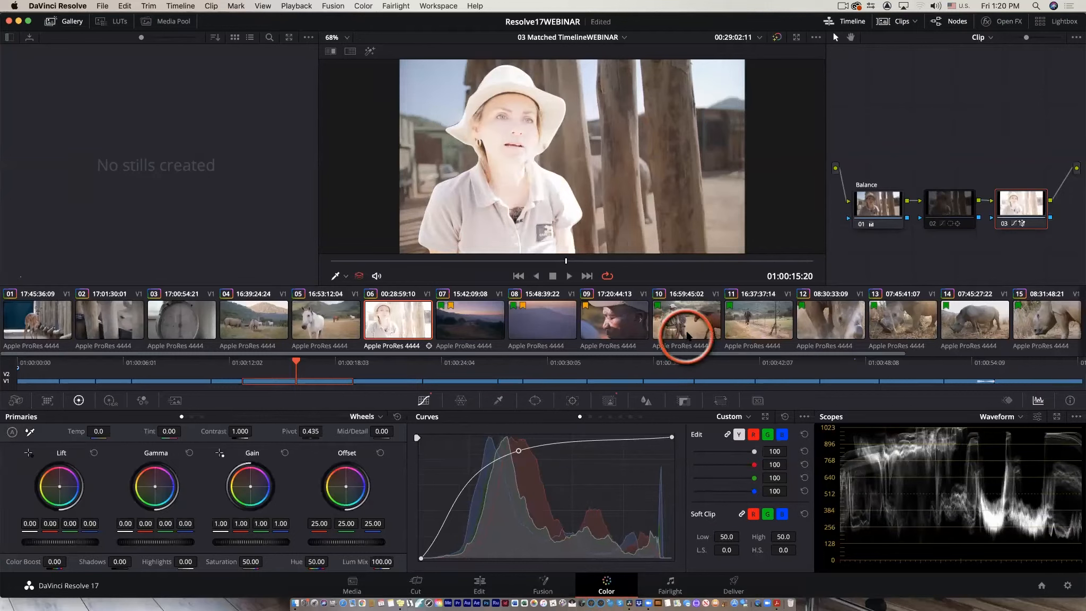
left_click(688, 331)
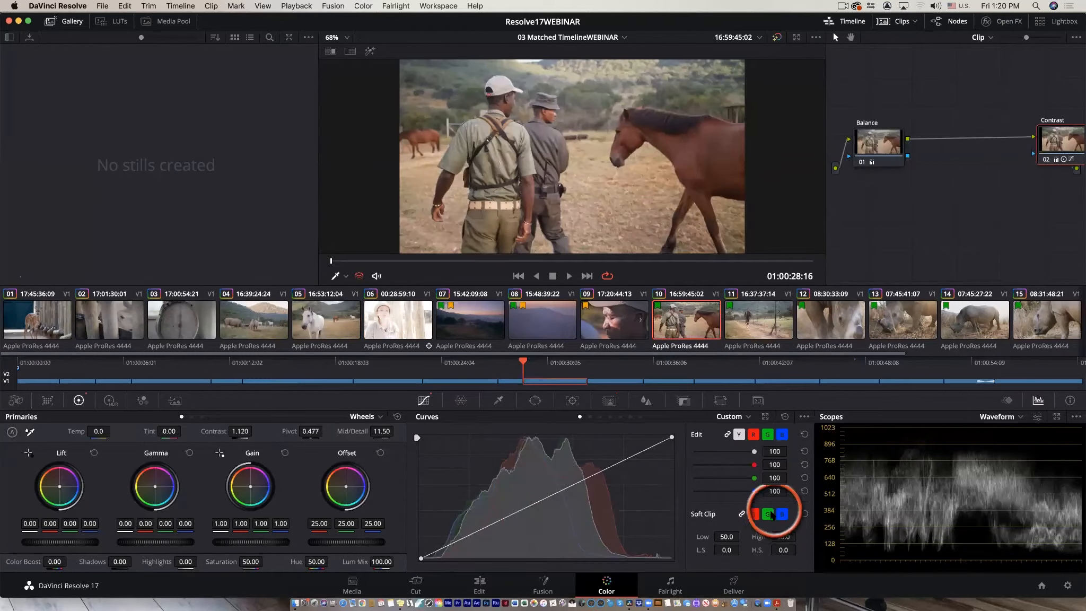
left_click_drag(1065, 161, 971, 158)
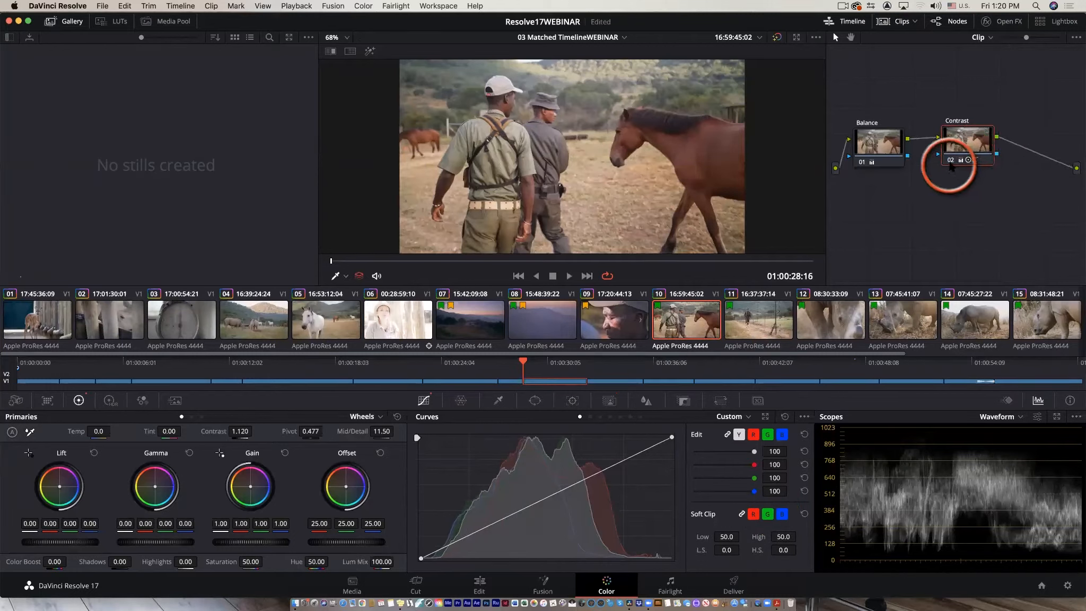
Toggle the Contrast node off and on and play the clip to compare the grade.
left_click(952, 163)
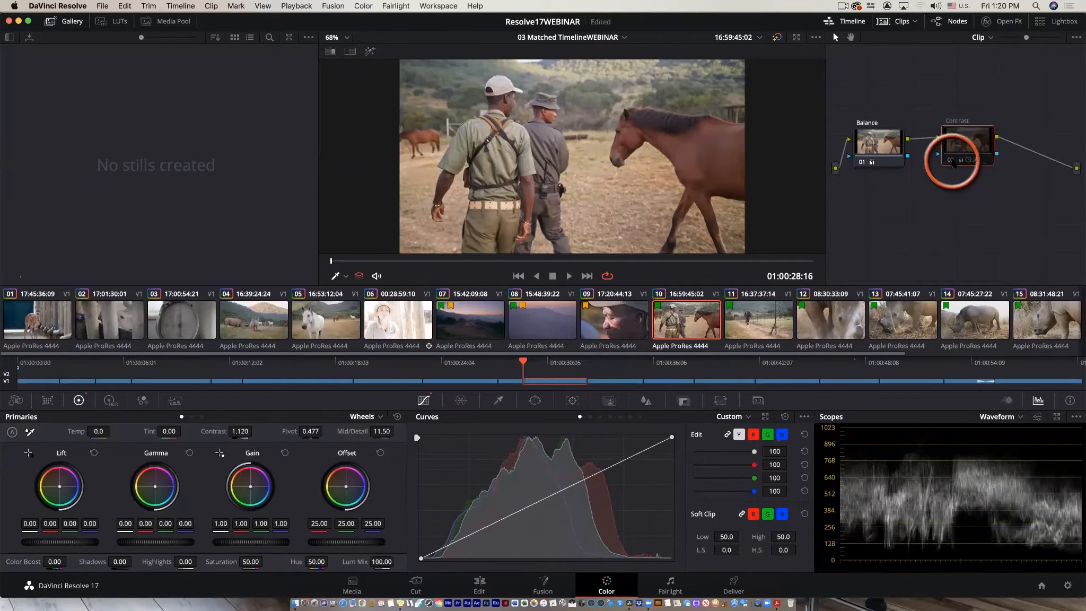
left_click(953, 163)
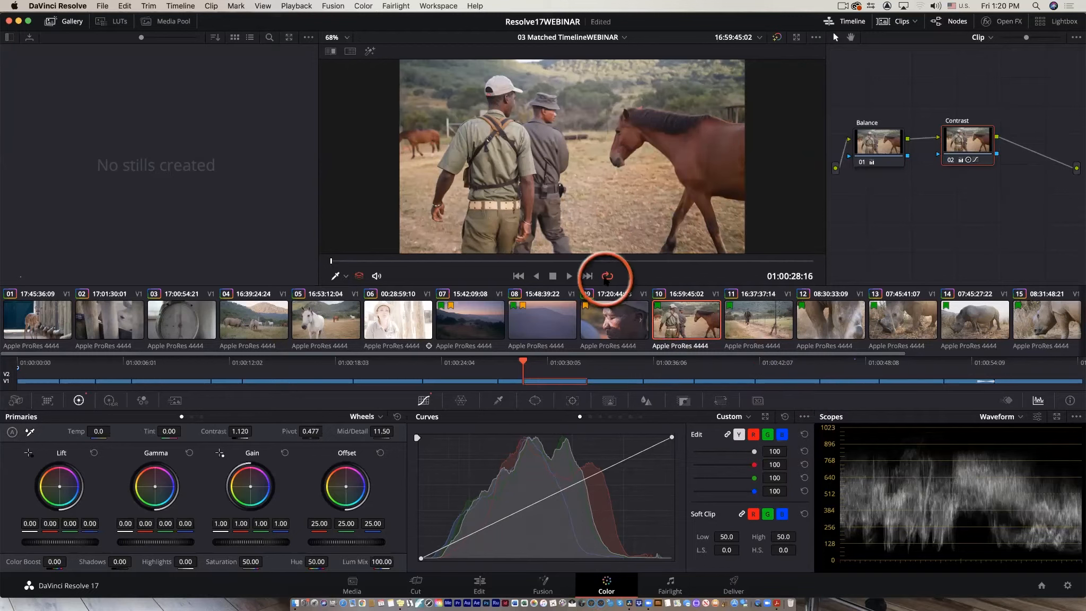
key("space")
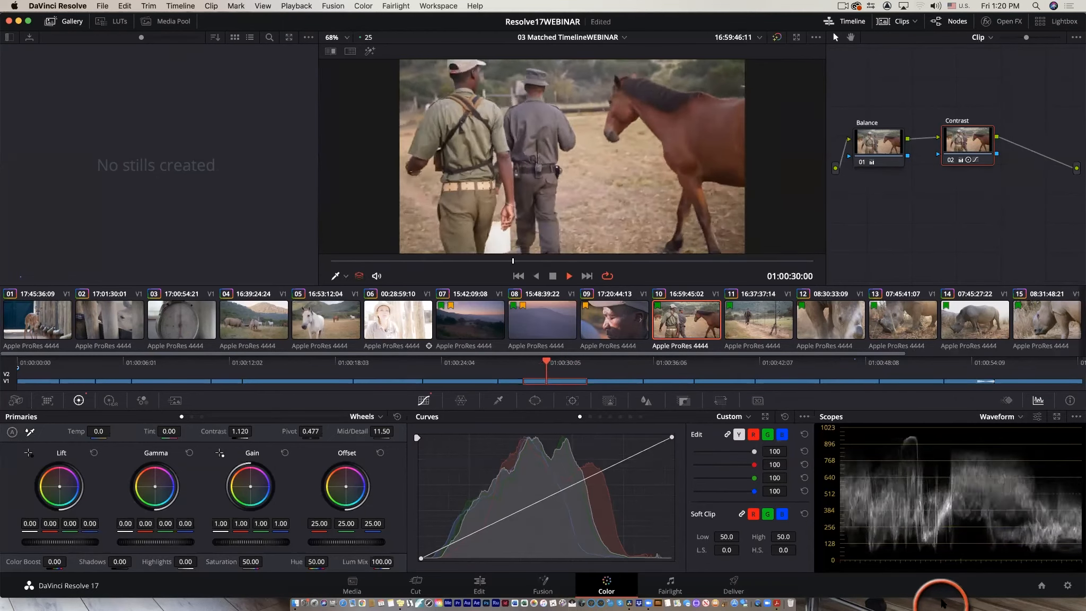
key("space")
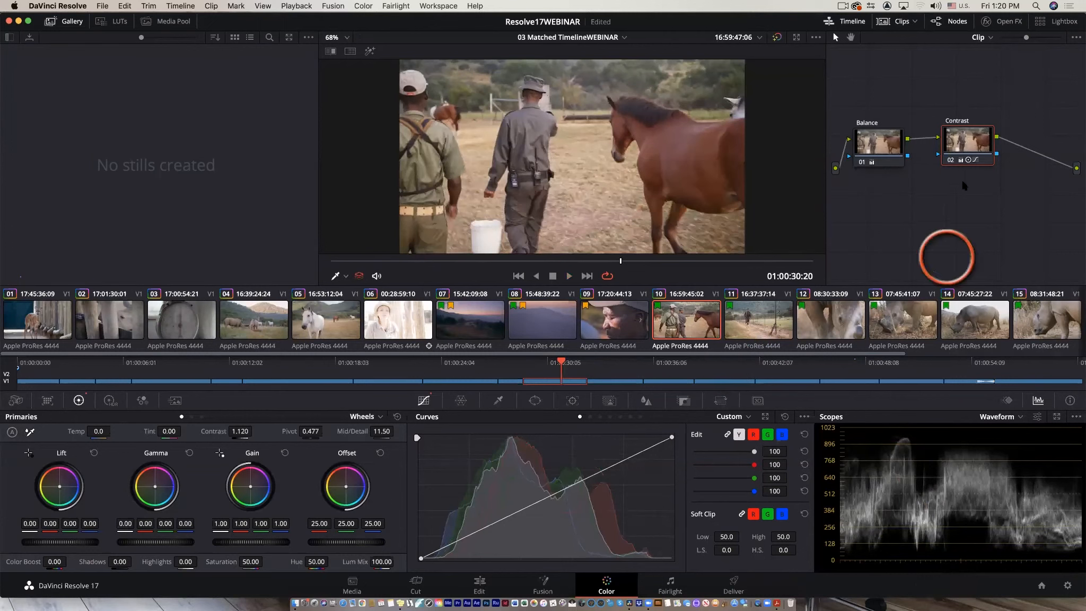
Disable the Contrast node and add a new serial node after it.
left_click_drag(966, 164, 958, 166)
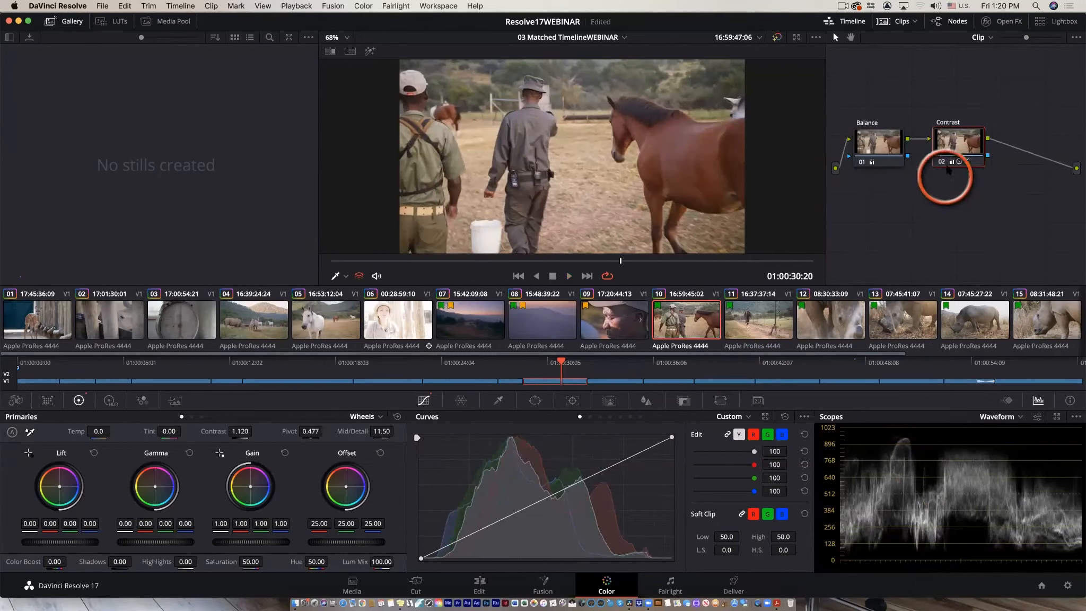
left_click(941, 159)
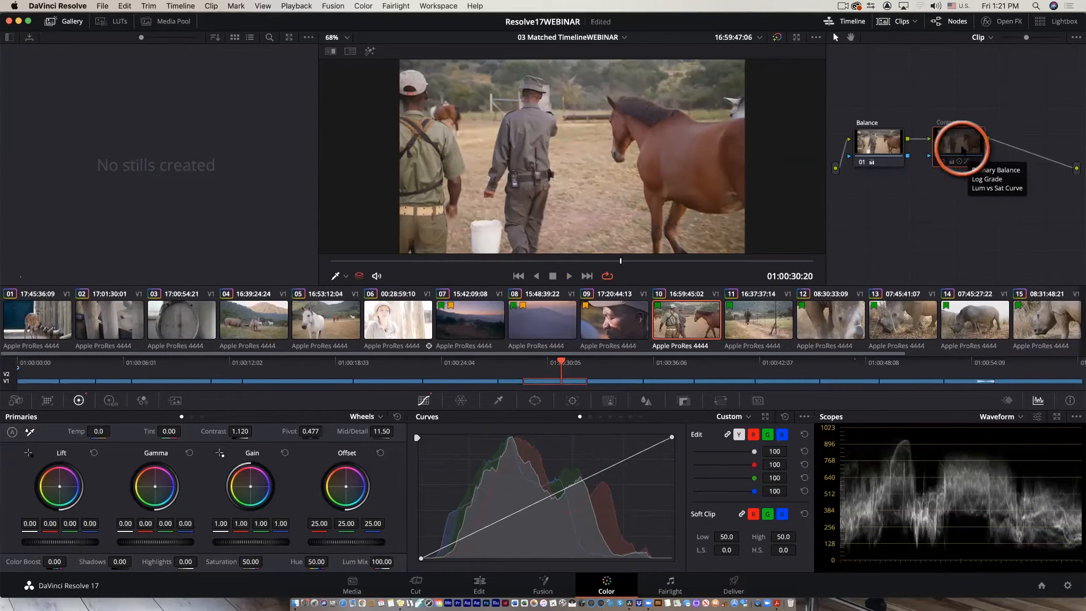
key("alt+s")
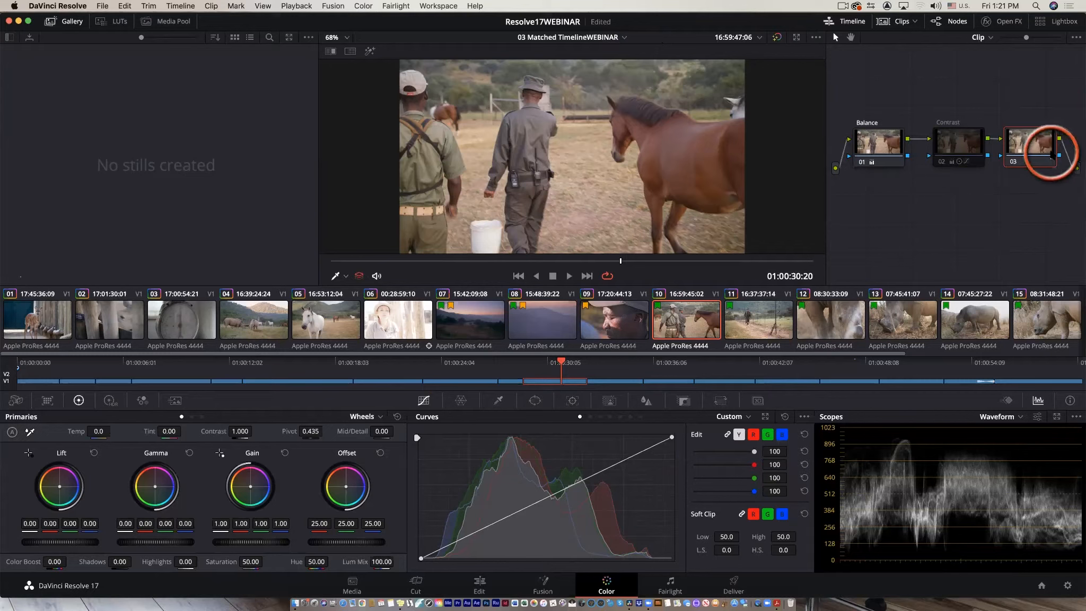
Open Magic Mask, draw Person strokes along the horse's neck from the clip's start, and track the mask through the clip.
left_click_drag(621, 262, 331, 264)
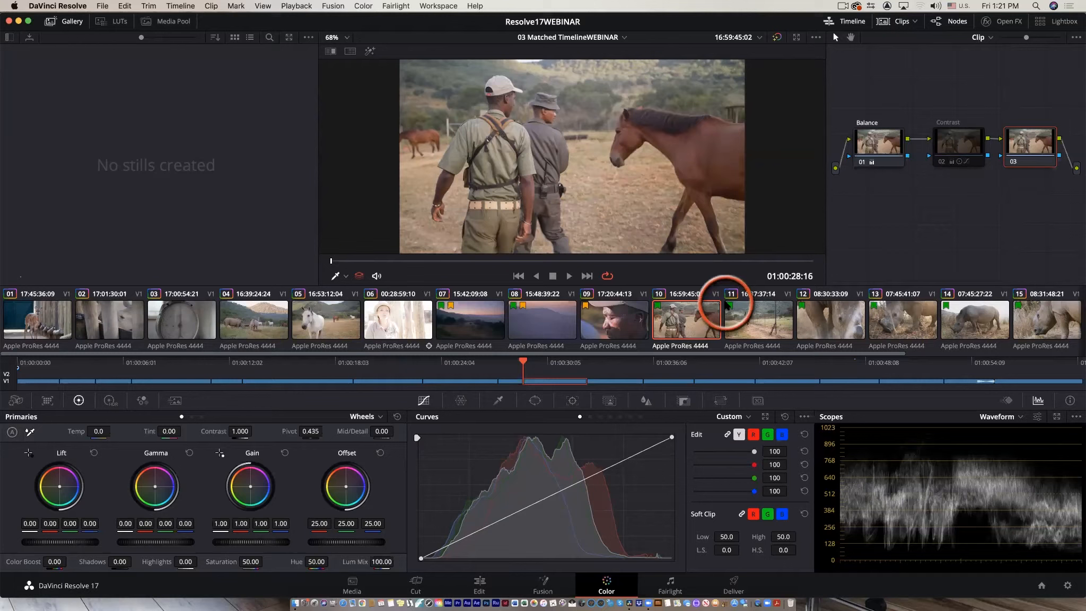
left_click(609, 402)
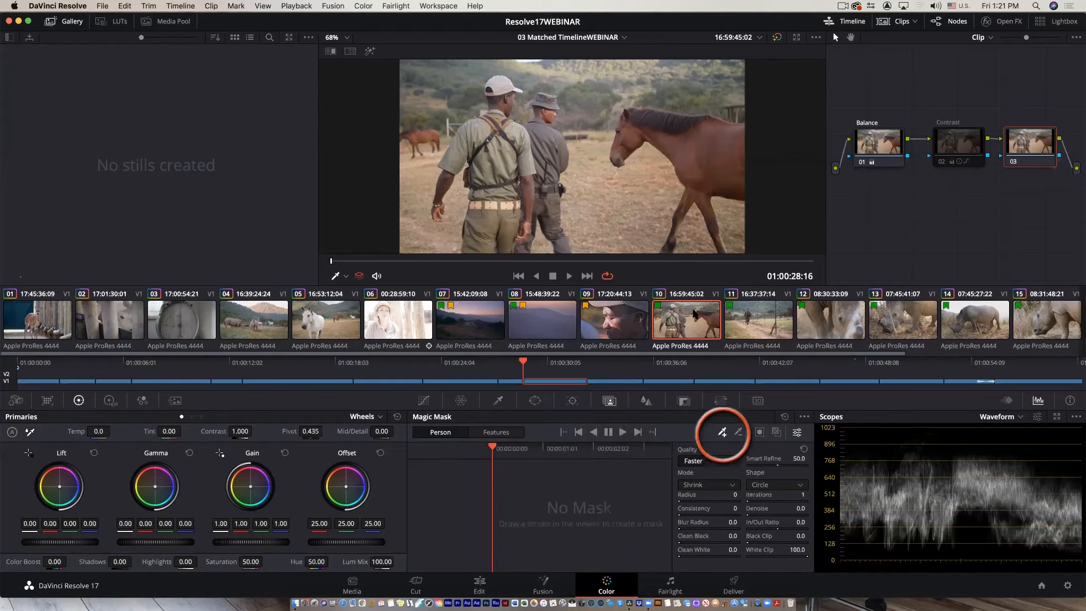
left_click_drag(629, 141, 648, 134)
left_click_drag(685, 145, 690, 154)
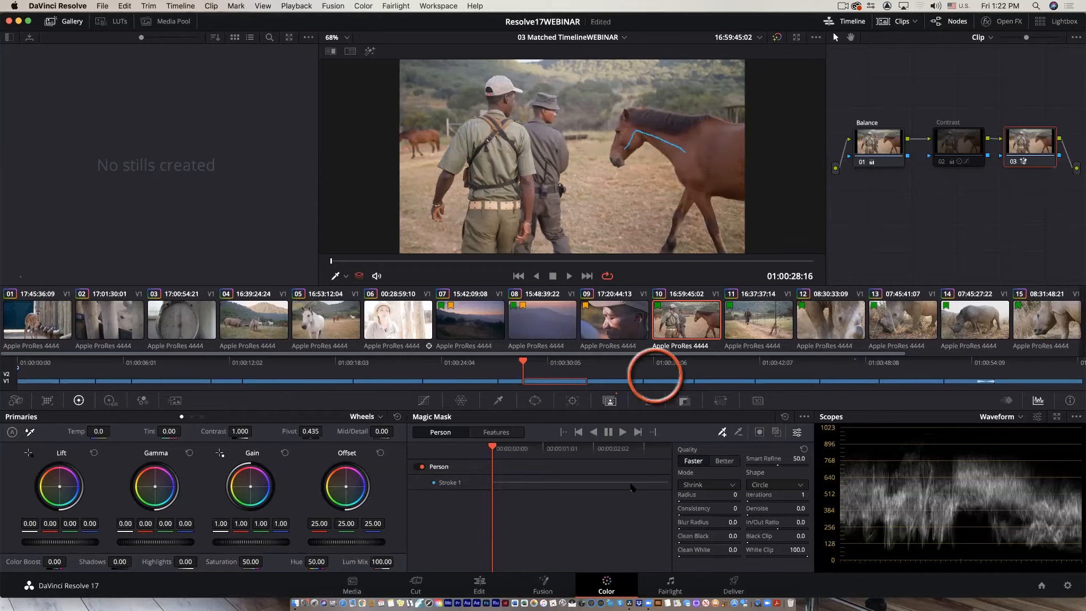
left_click(622, 432)
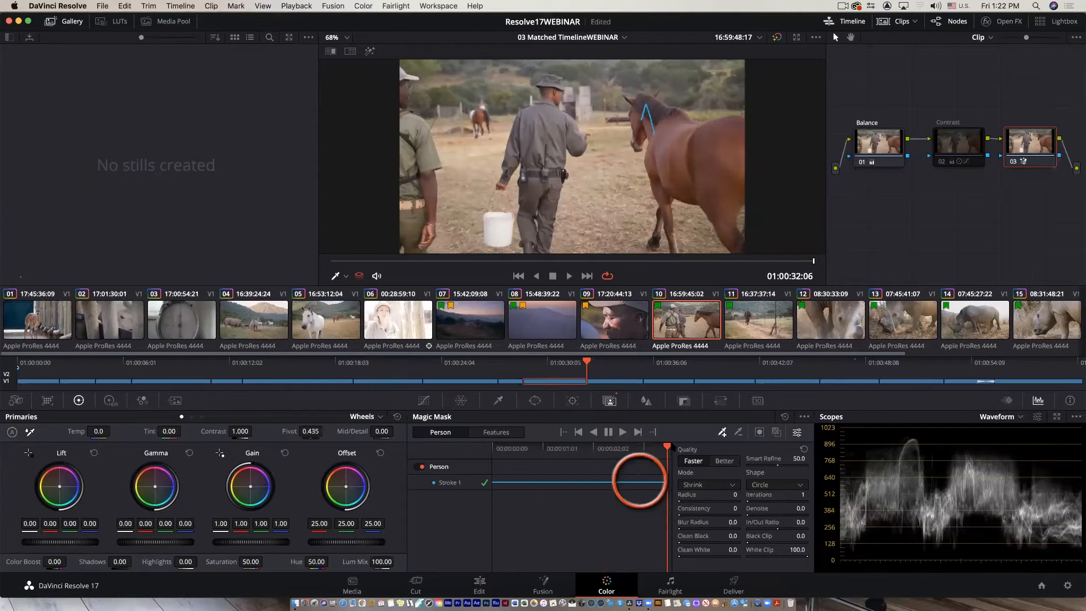
left_click_drag(668, 448, 585, 449)
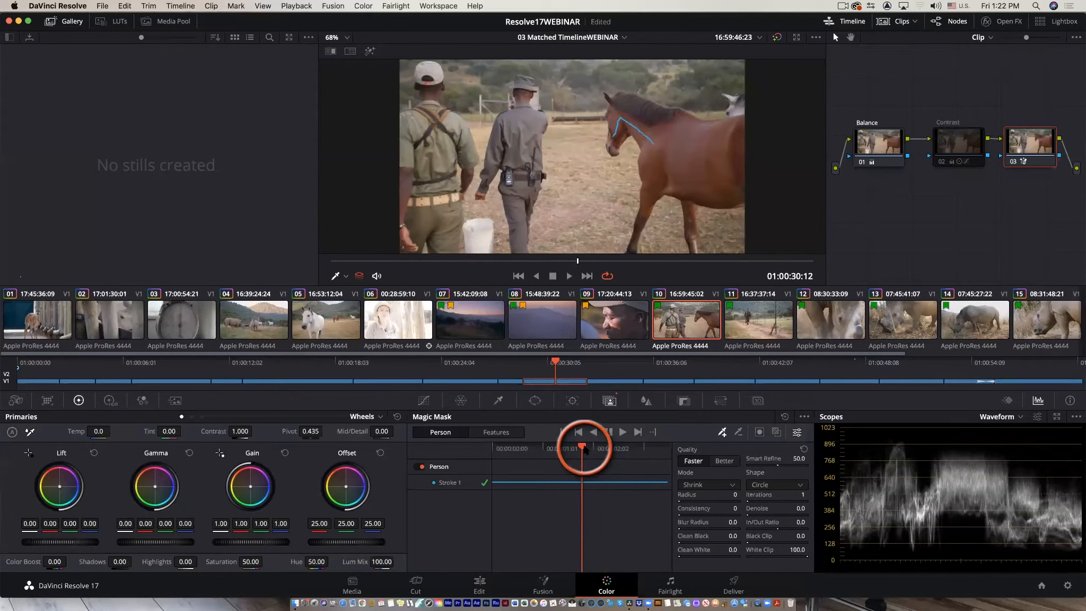
Open Curves and shape an S-curve on the luma curve for the masked horse.
left_click(423, 401)
left_click_drag(617, 464, 594, 448)
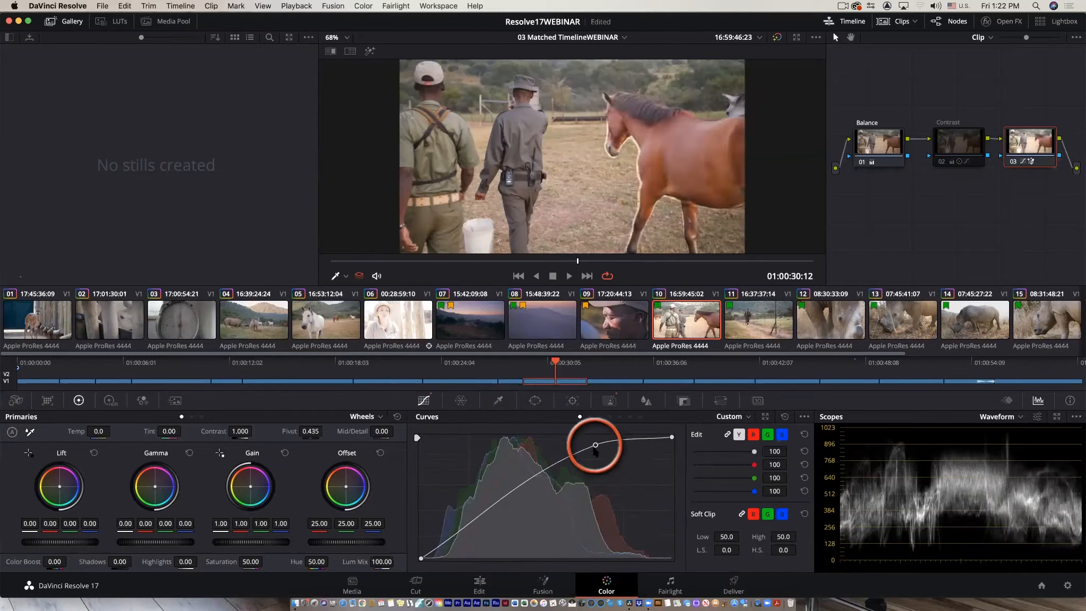
left_click_drag(467, 521, 477, 537)
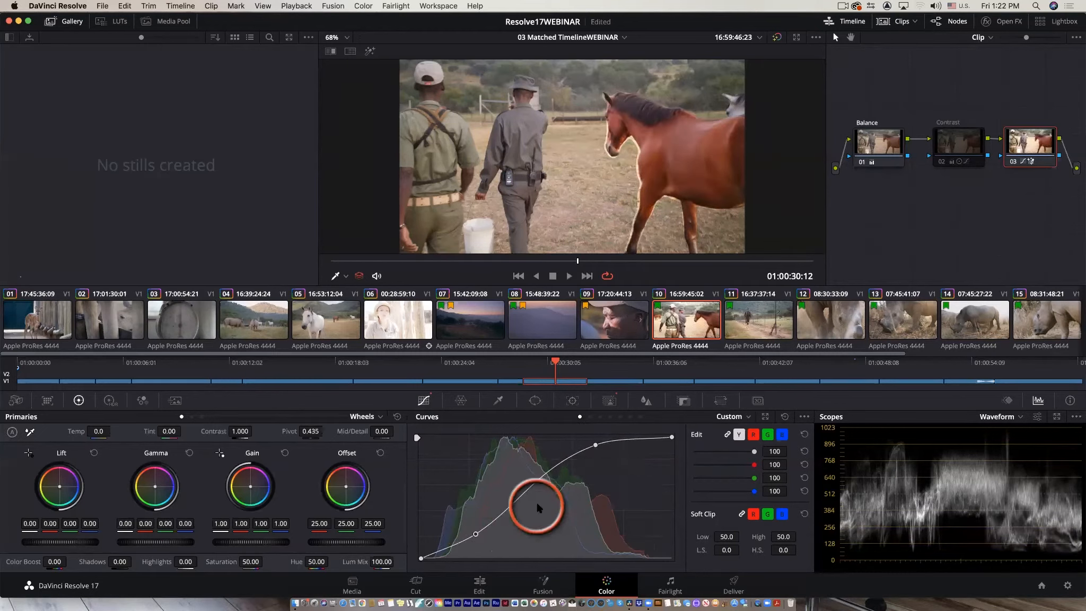
Adjust the red curve and then the blue curve with midtone points for the masked horse.
left_click(752, 435)
left_click_drag(532, 486, 548, 510)
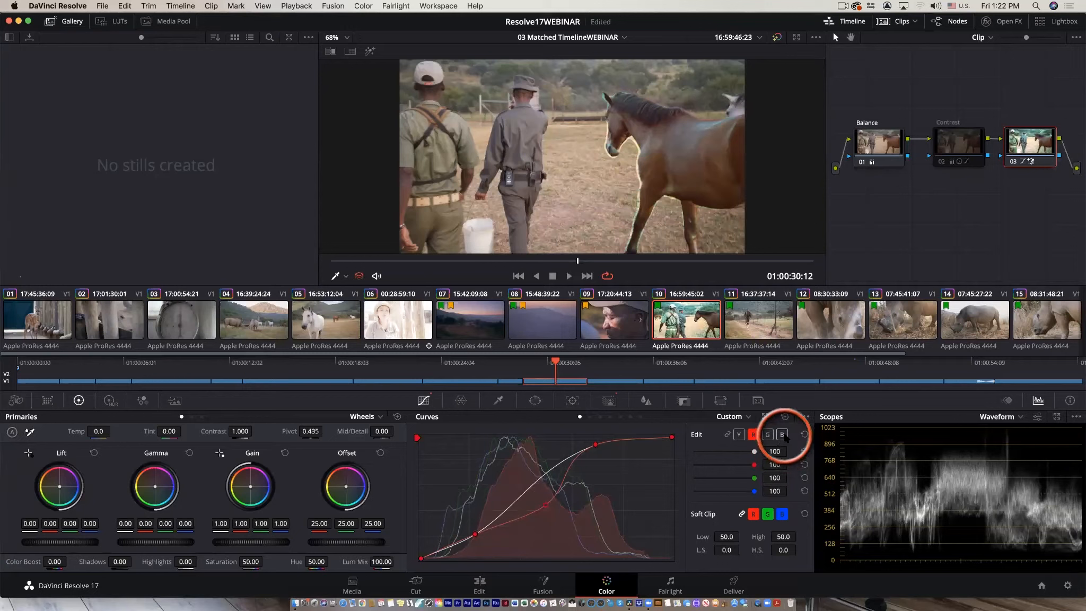
left_click(782, 434)
left_click(530, 486)
mouse_move(529, 485)
left_mouse_down()
mouse_move(509, 468)
mouse_move(525, 484)
left_mouse_up()
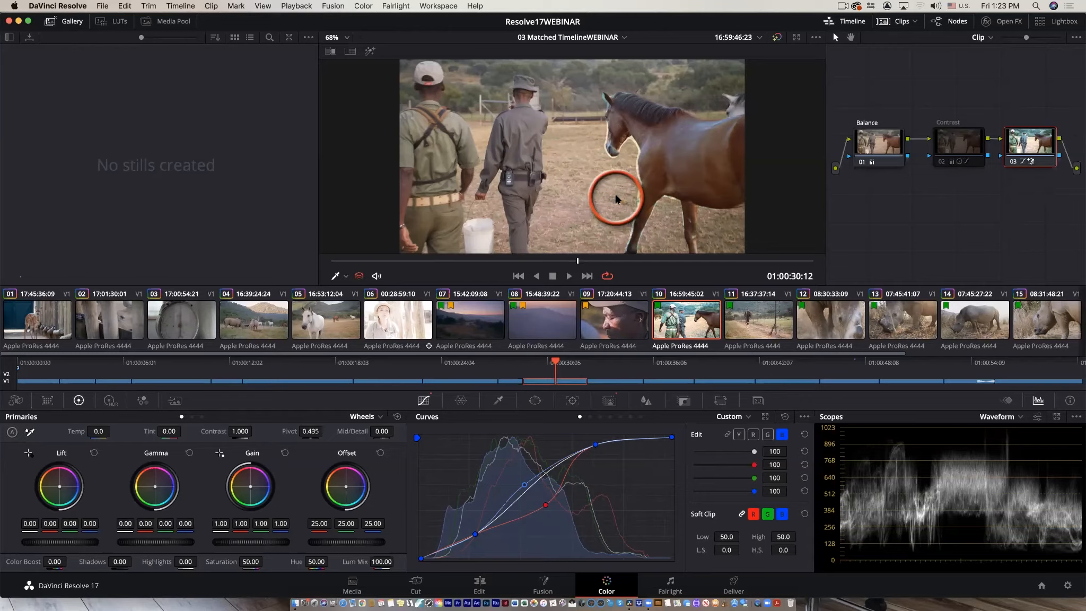
Export the project, replacing the existing Resolve17WEBINAR project file.
key("super+e")
left_click(938, 451)
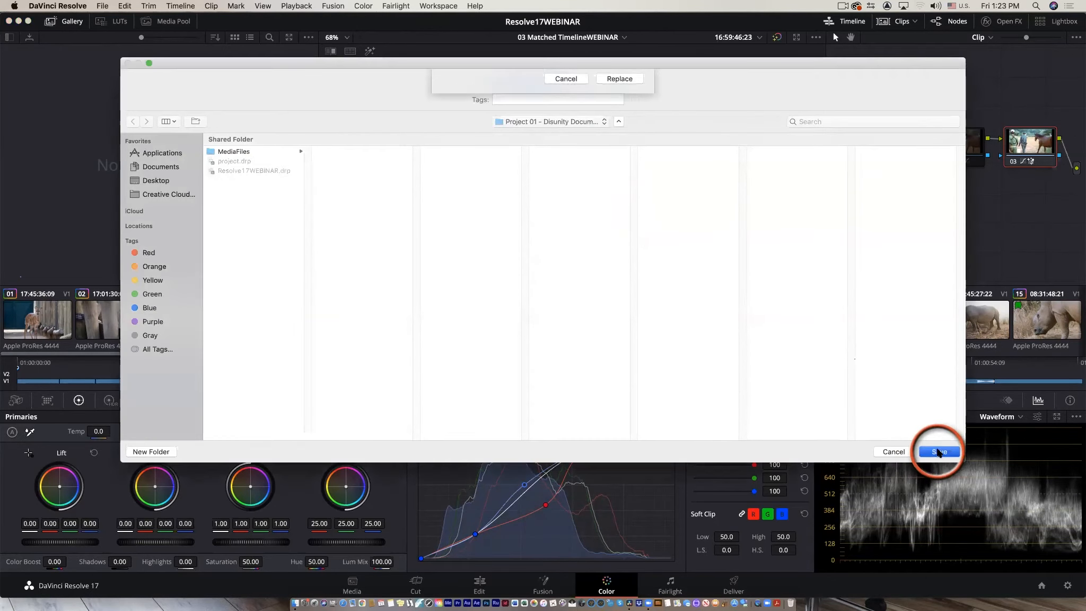
left_click(621, 133)
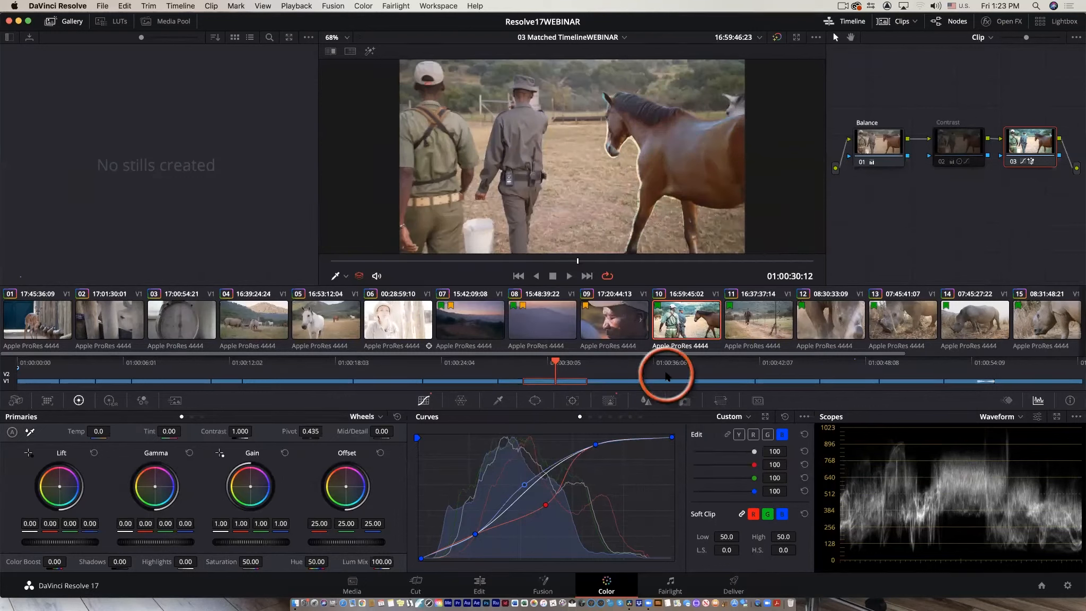
Switch to the Edit page and play back the graded horse clip.
left_click(479, 588)
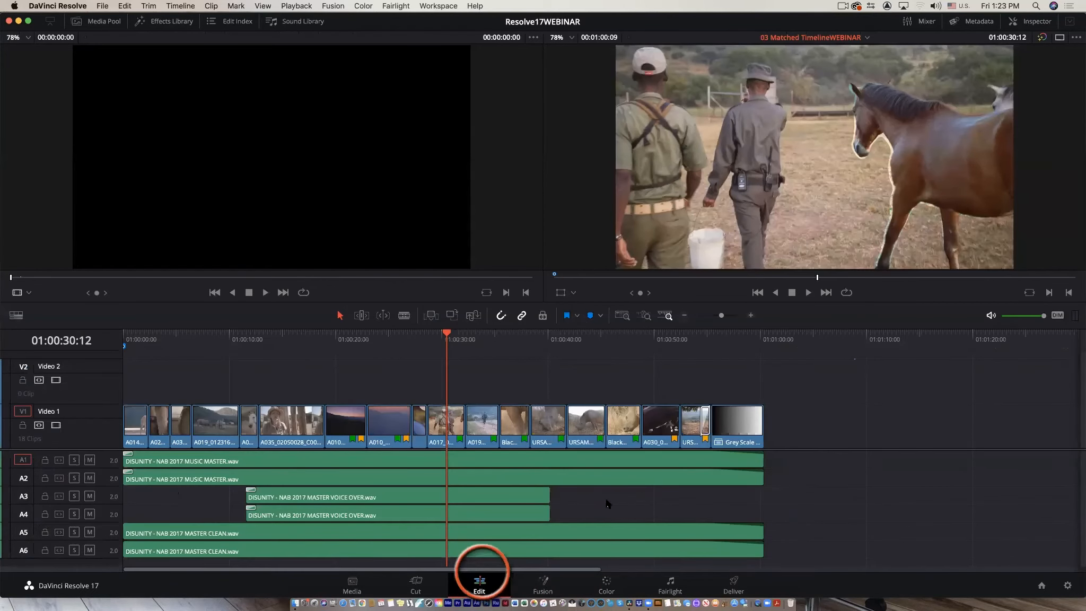
key("space")
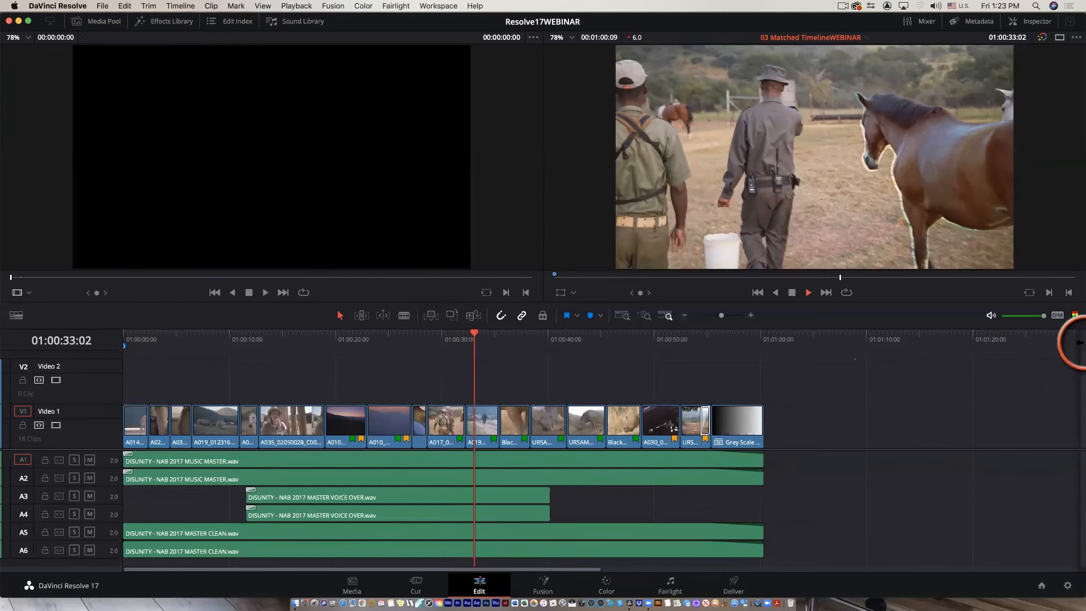
key("space")
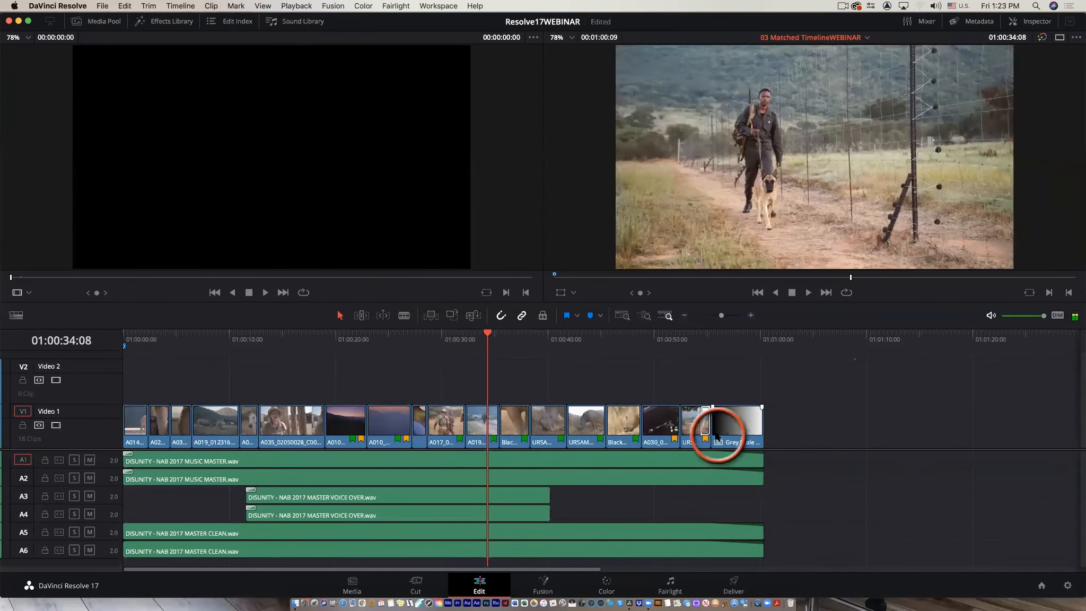
left_click_drag(426, 345, 447, 345)
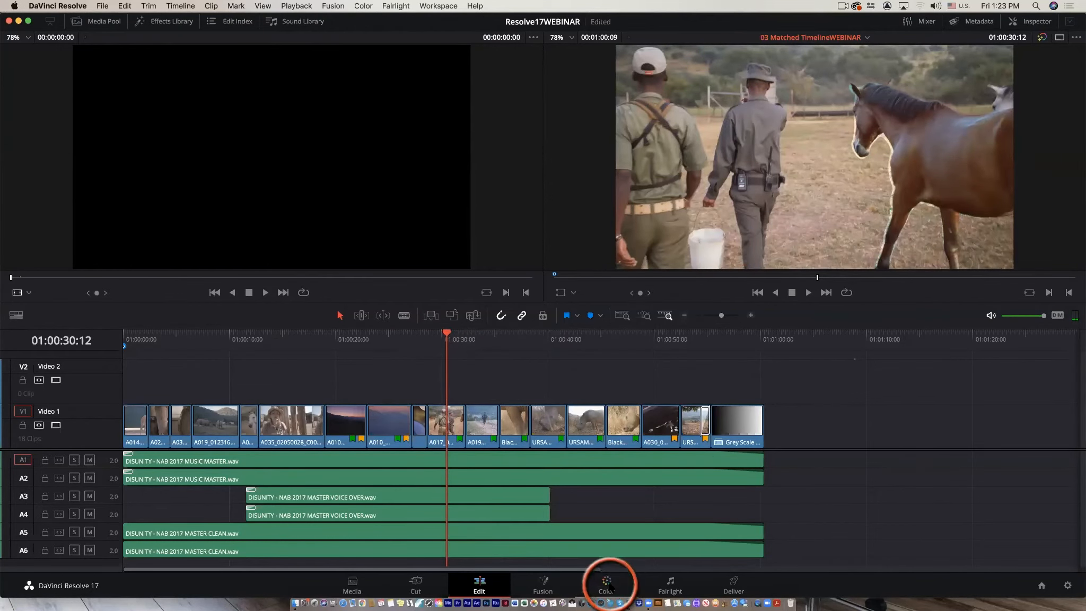
On the Color page, set the render cache to User and enable Render Cache Color Output for the horse clip.
left_click(608, 587)
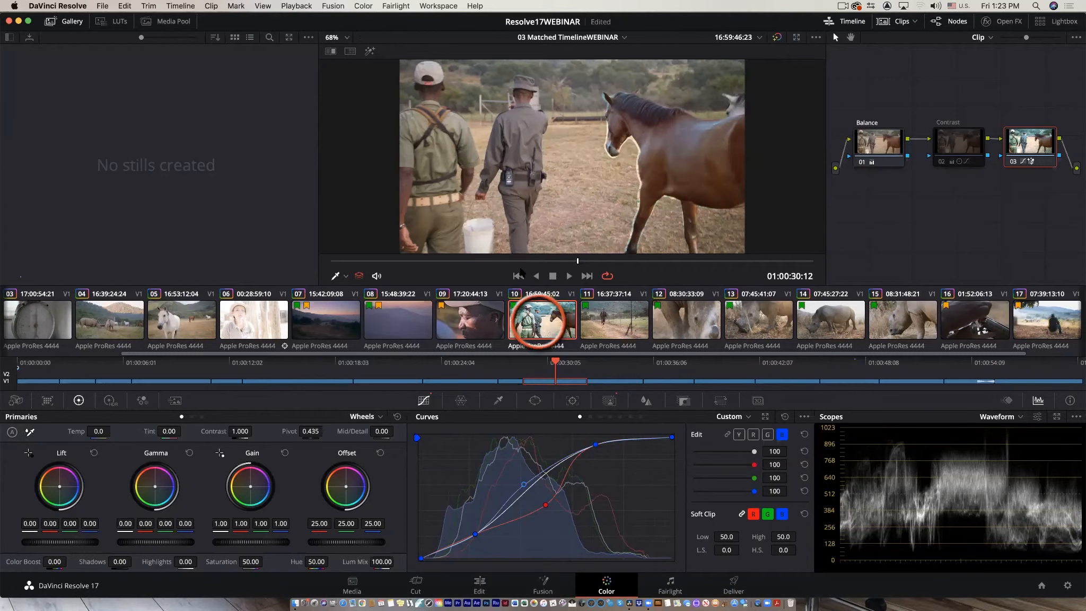
left_click(298, 5)
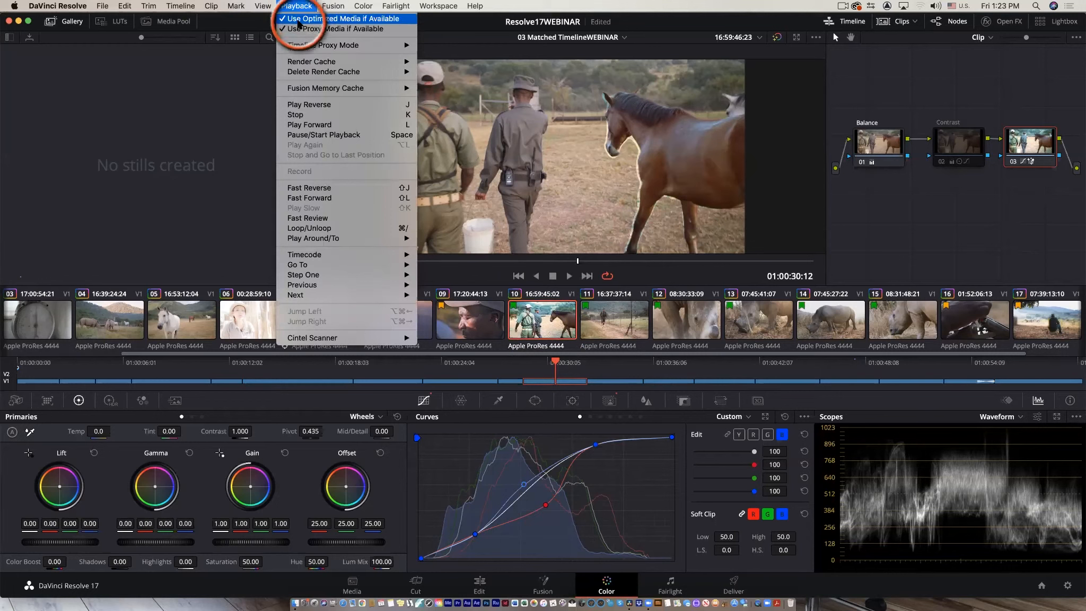
mouse_move(303, 64)
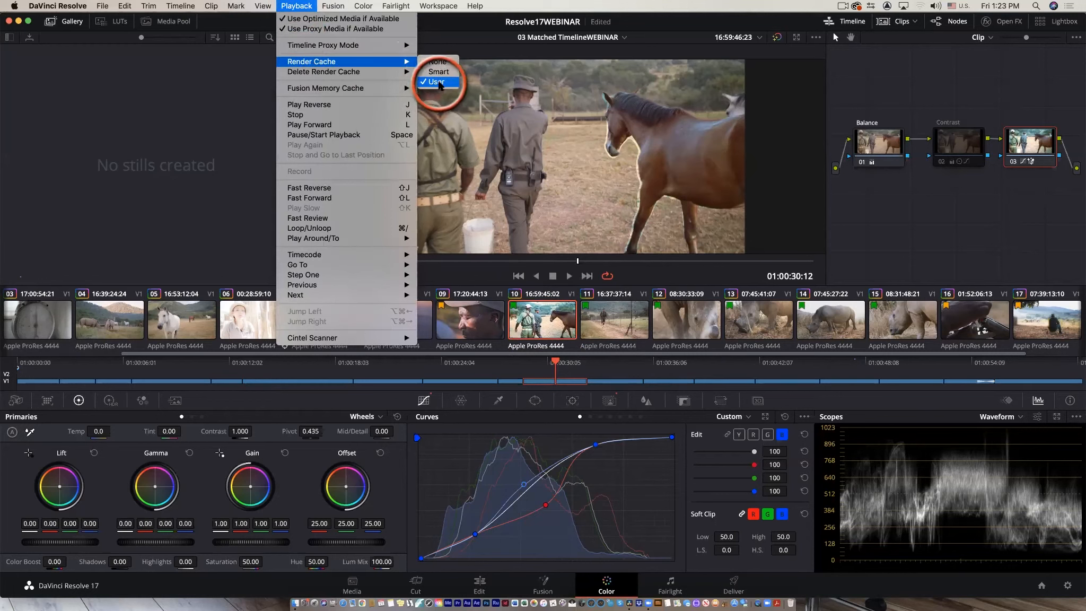
left_click(551, 325)
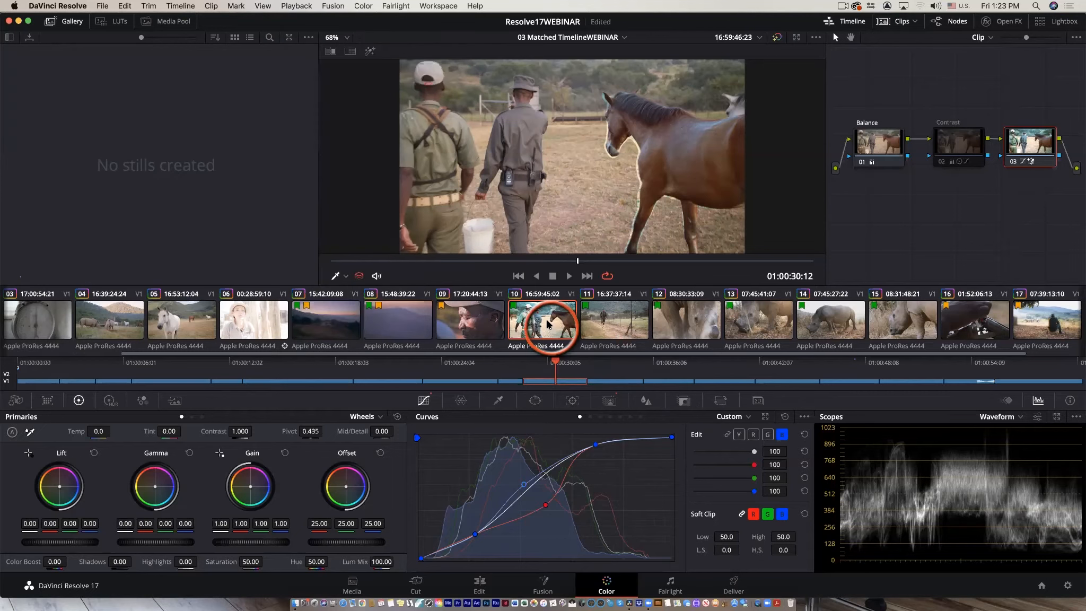
right_click(545, 322)
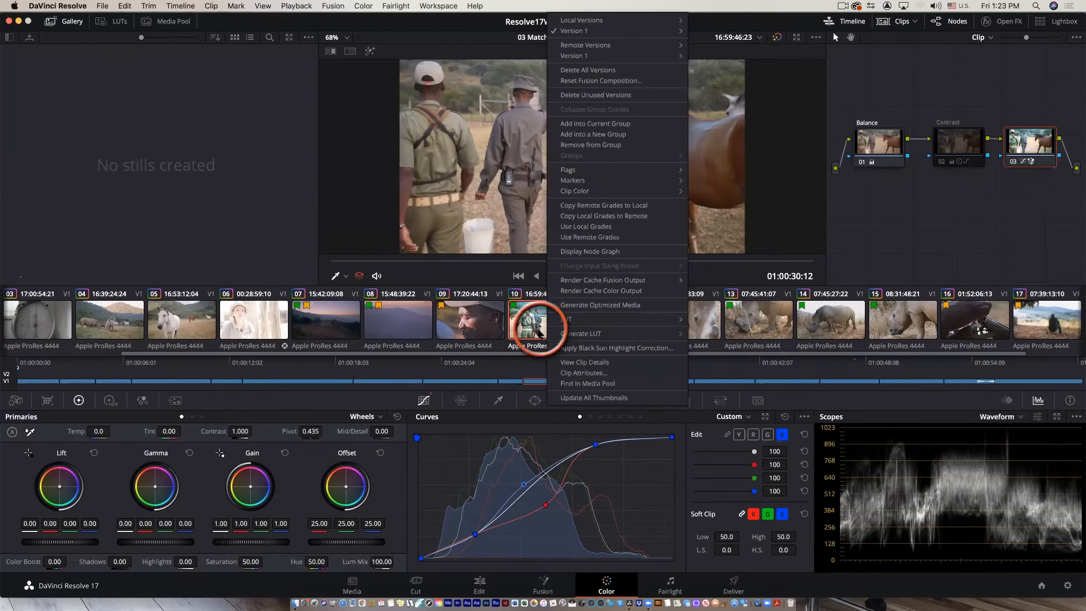
left_click(648, 290)
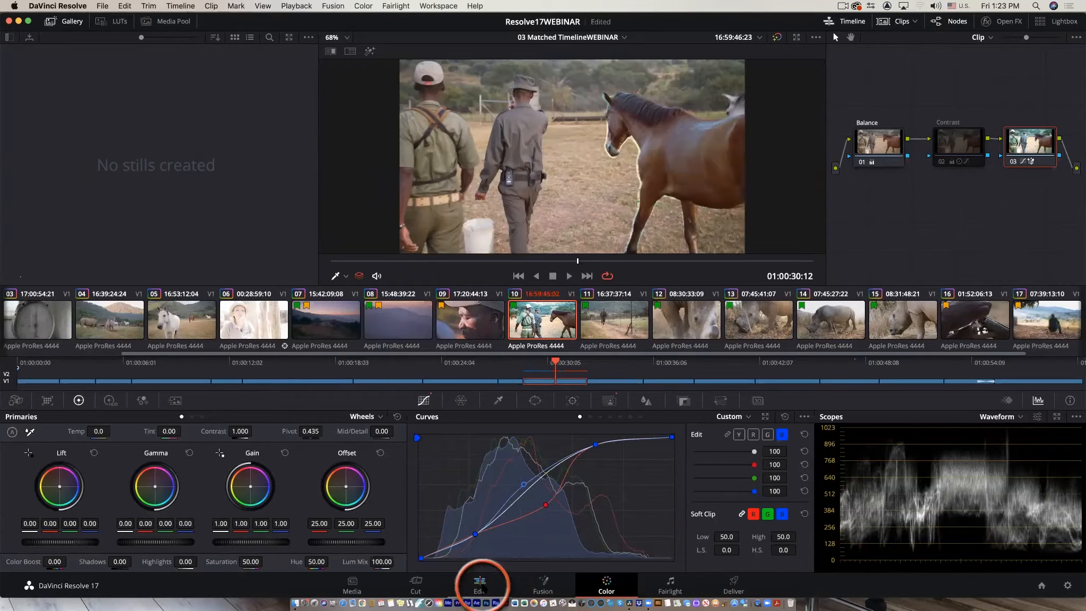
Review the horse clip on the Edit page in full-screen playback.
left_click(480, 586)
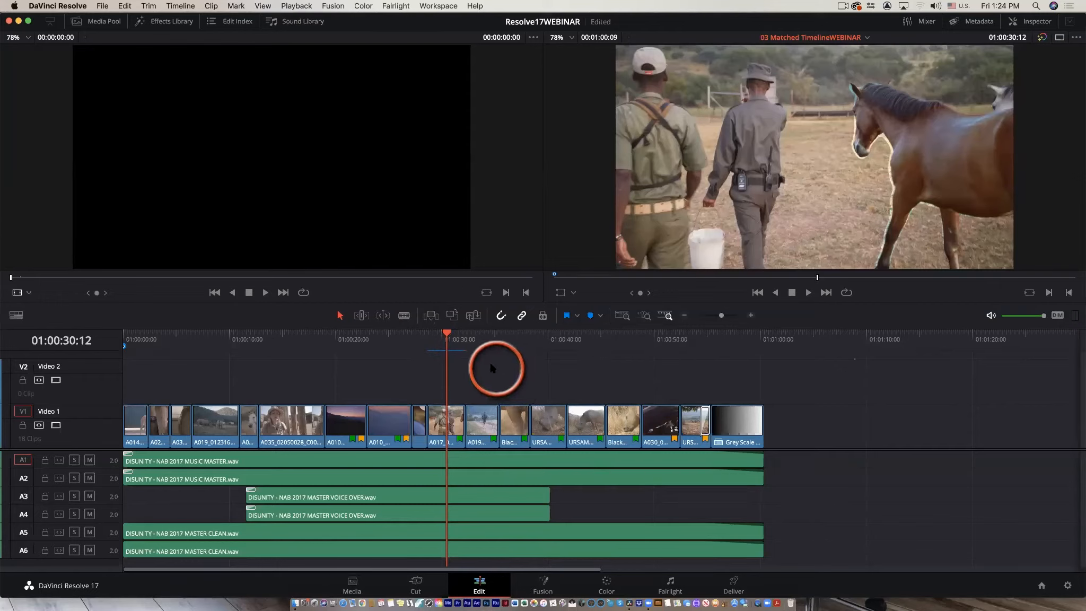
left_click_drag(445, 342, 431, 347)
key("space")
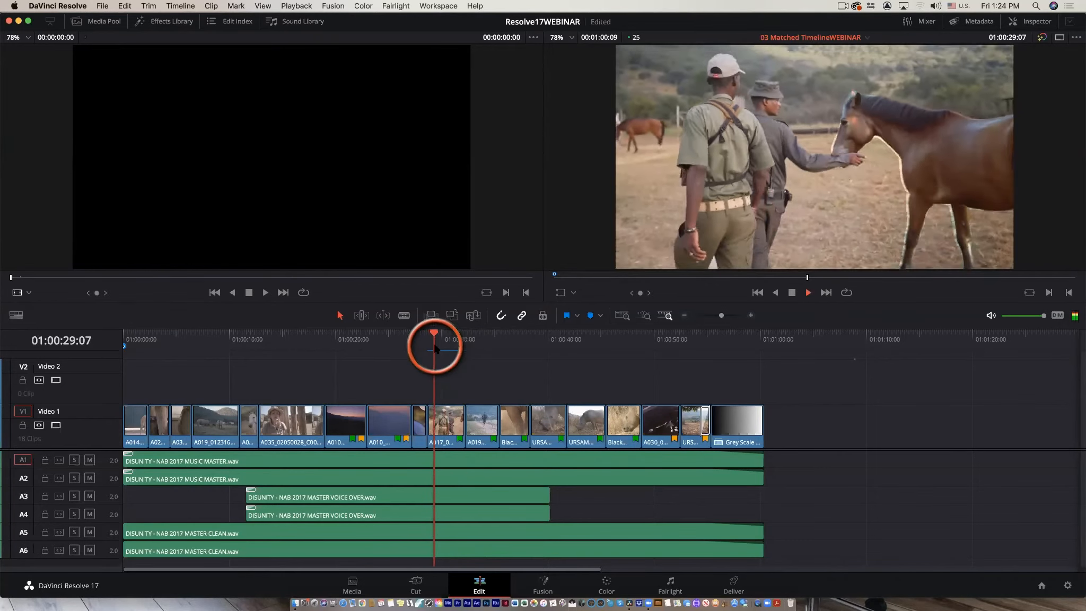
key("space")
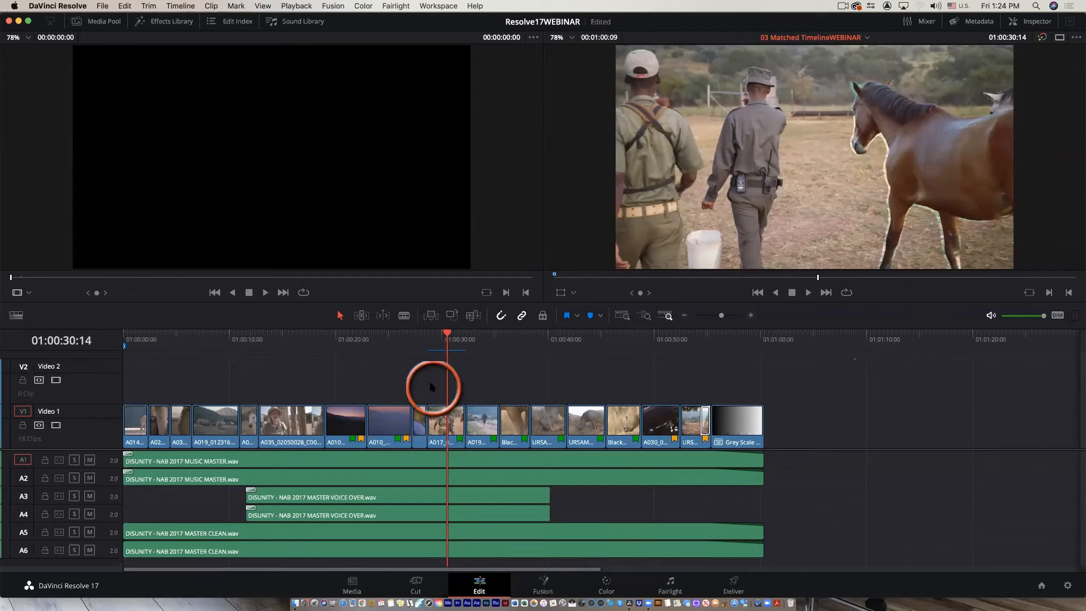
left_click_drag(443, 334, 444, 342)
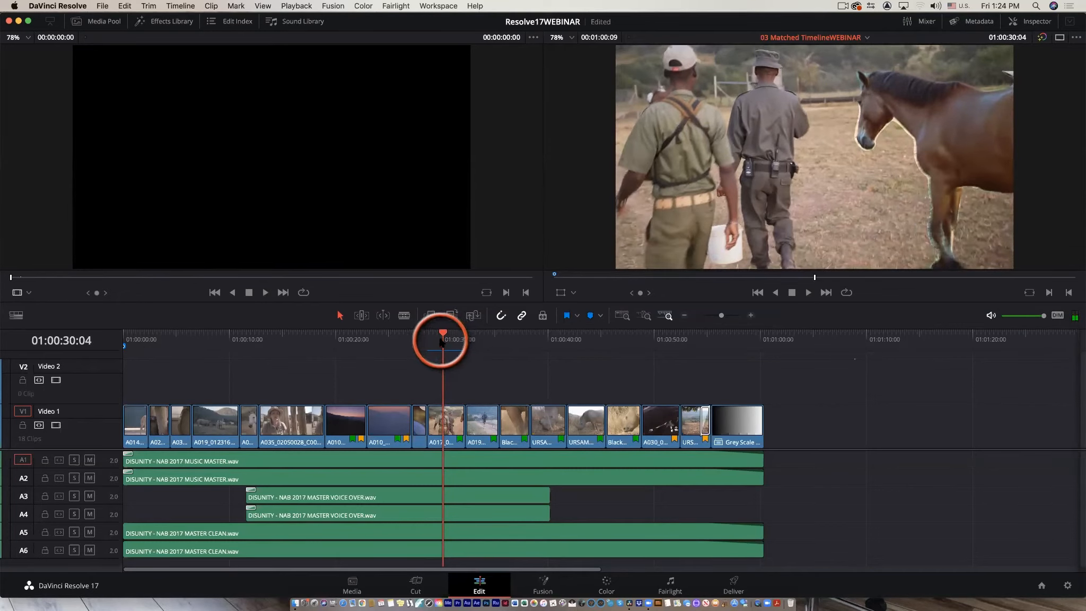
key("super+f")
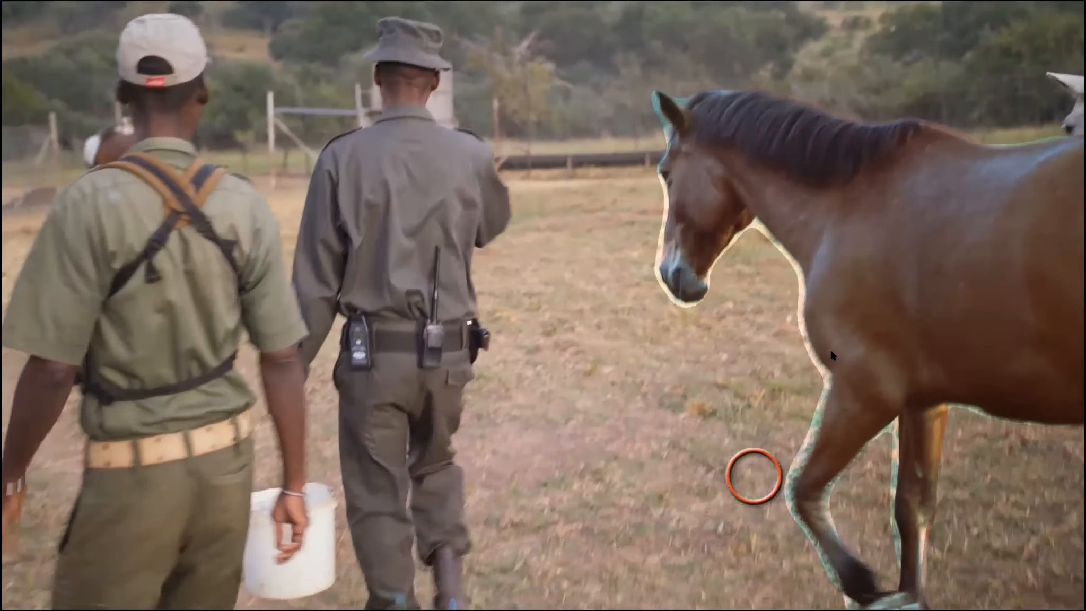
left_click(830, 355)
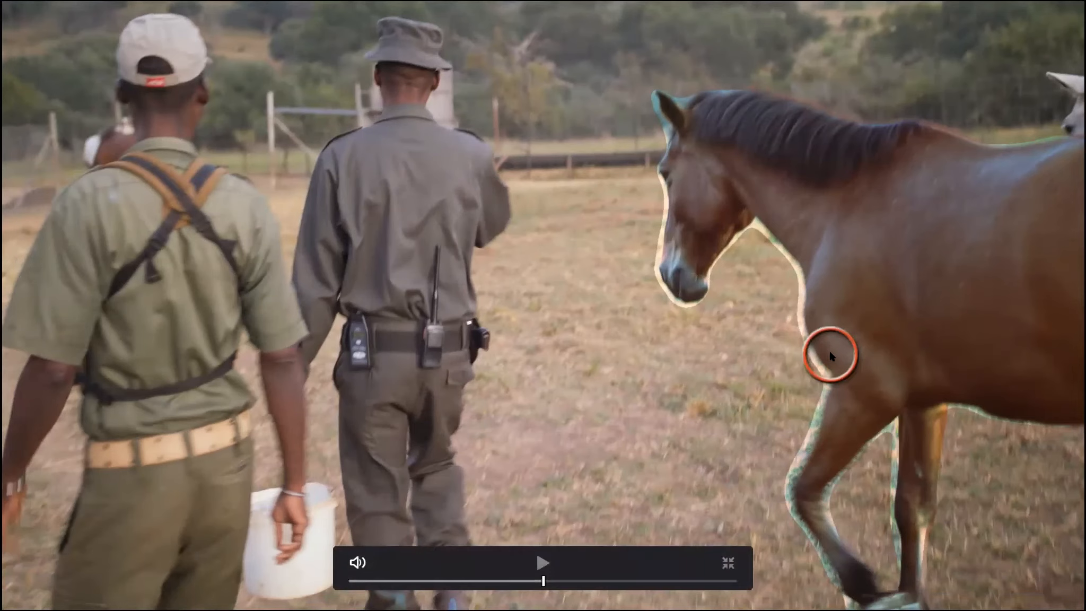
key("Escape")
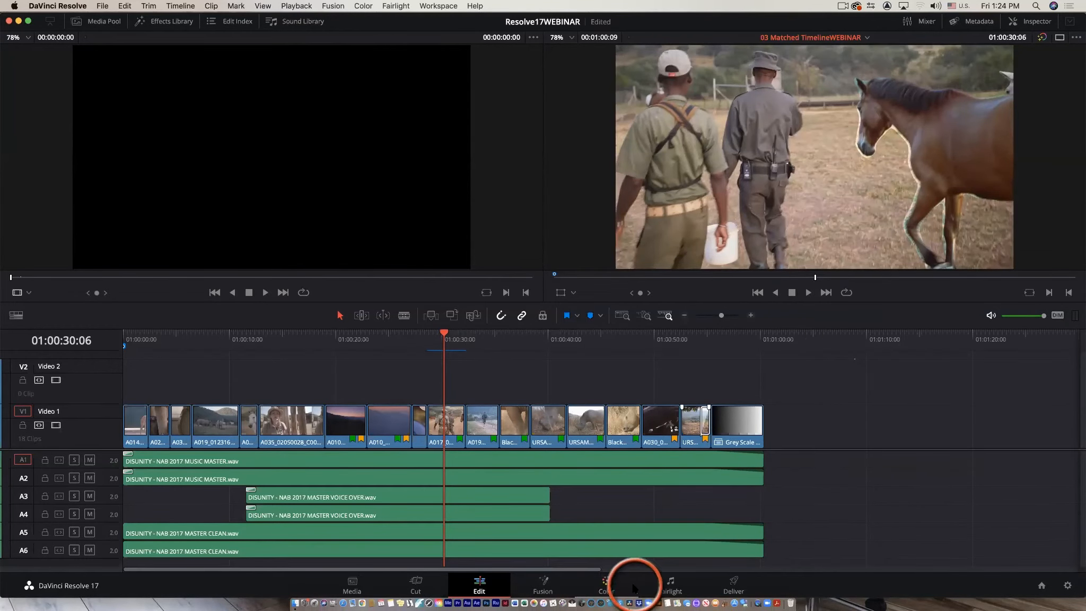
Return to the Color page, select the Magic Mask node and raise the red curve's midtone point.
left_click(605, 587)
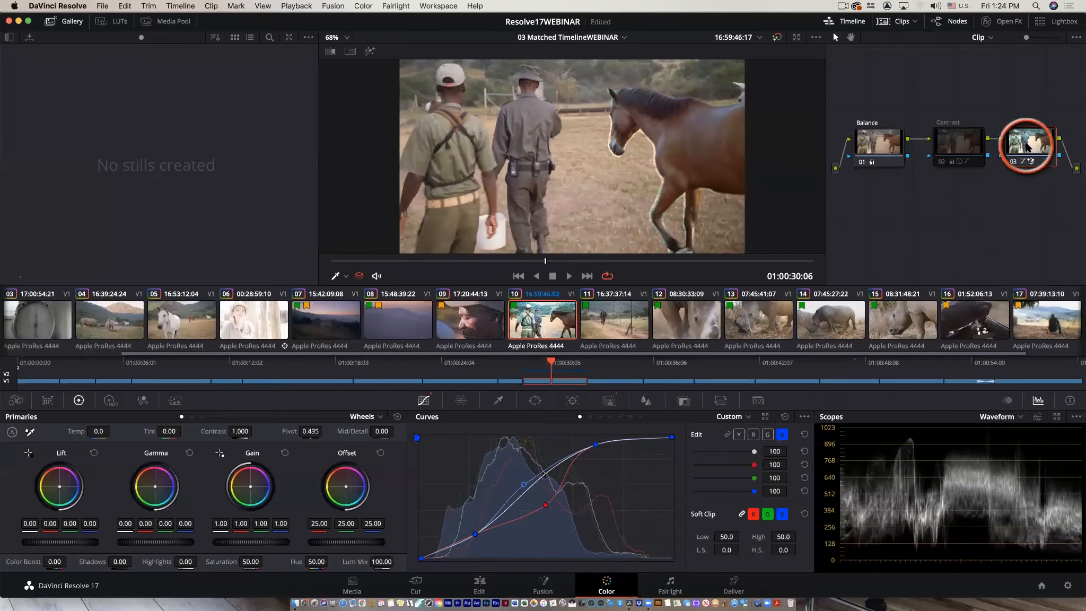
left_click(1014, 162)
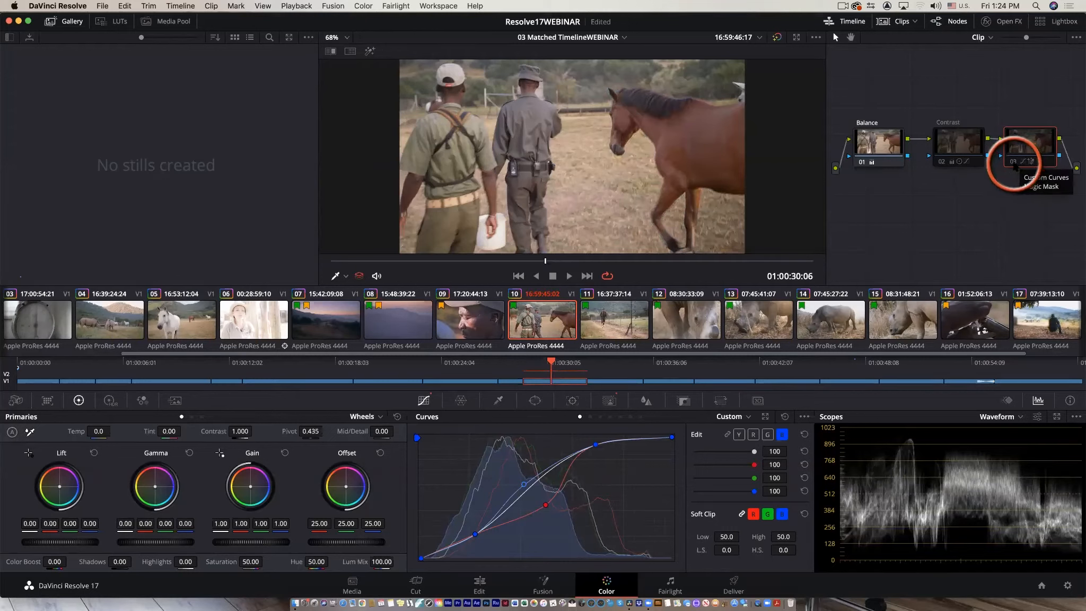
left_click(1014, 165)
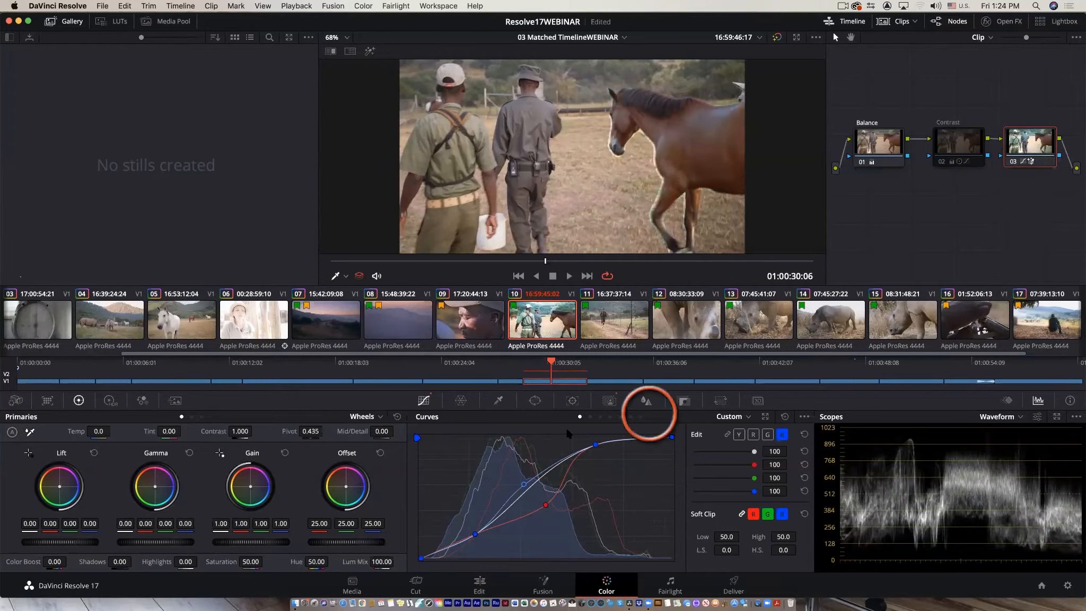
left_click_drag(545, 506, 498, 455)
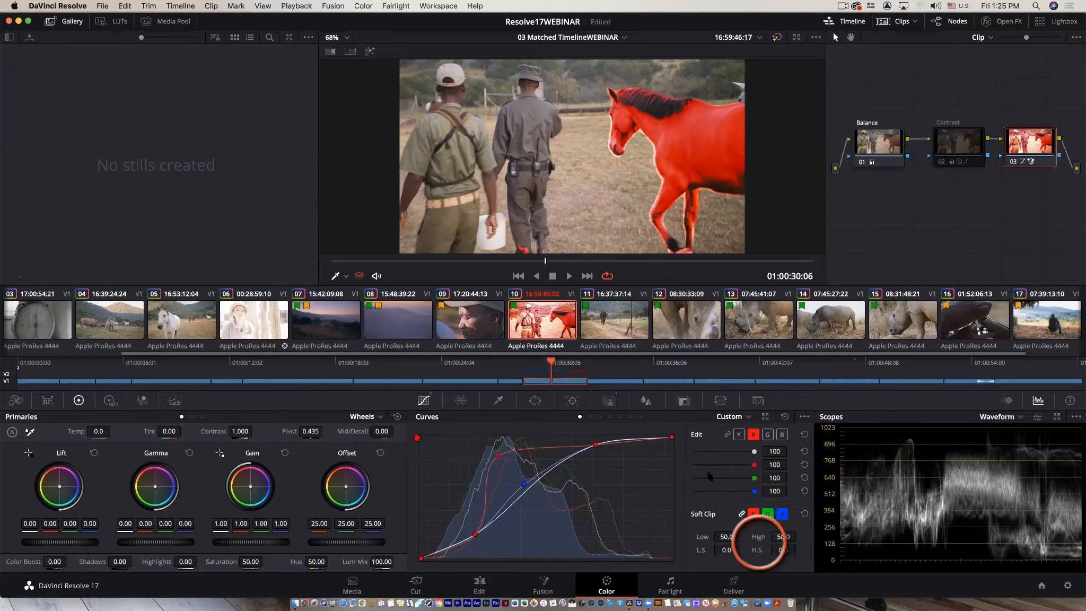
Track the horse's Magic Mask forward through the clip and review the highlighted mask in full-screen playback.
left_click(609, 402)
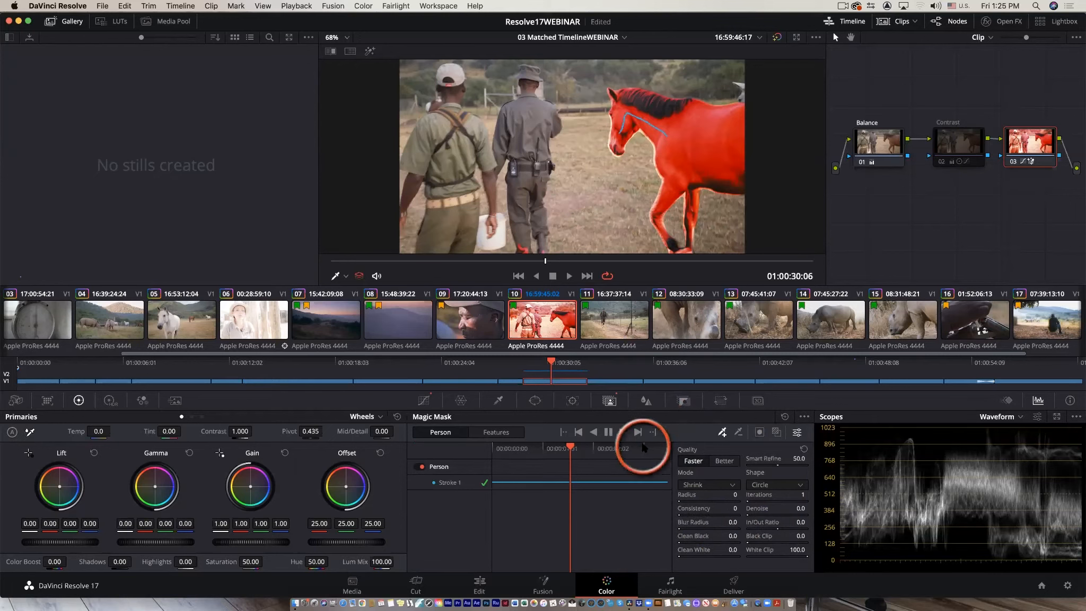
left_click(637, 432)
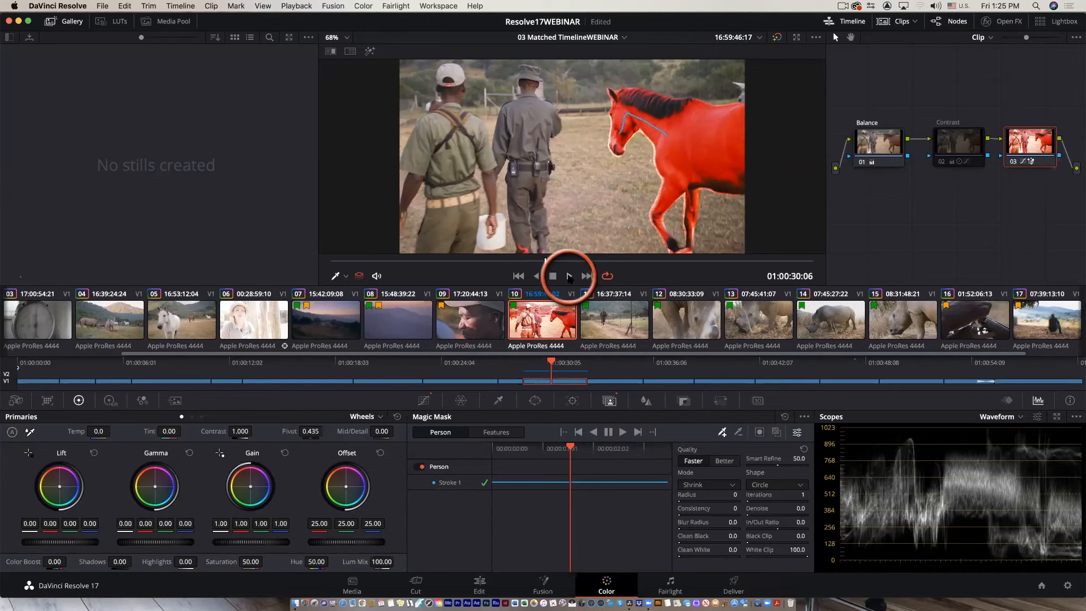
left_click(569, 275)
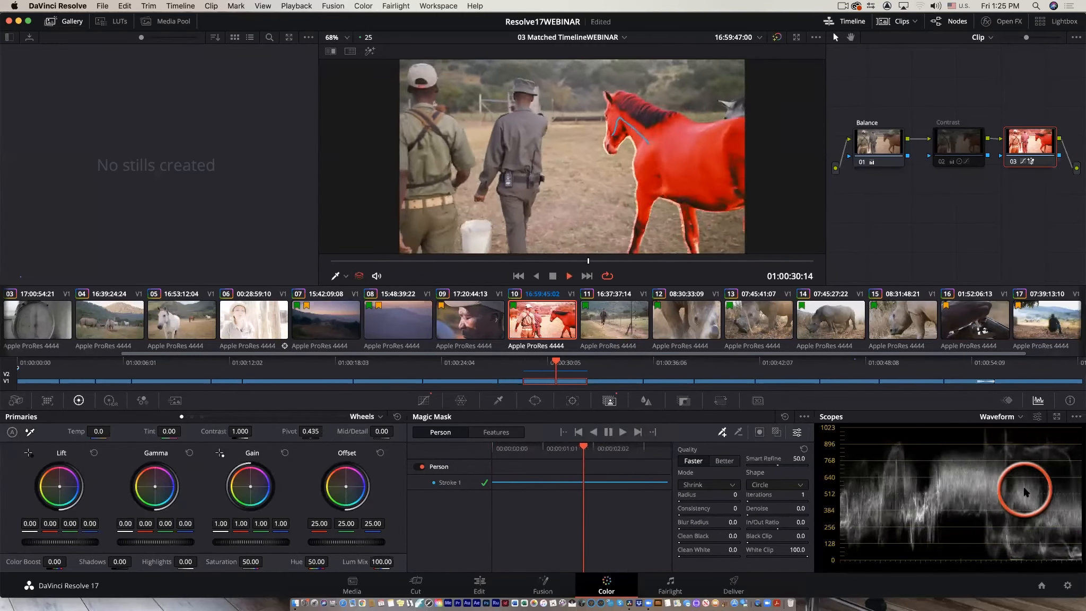
key("super+f")
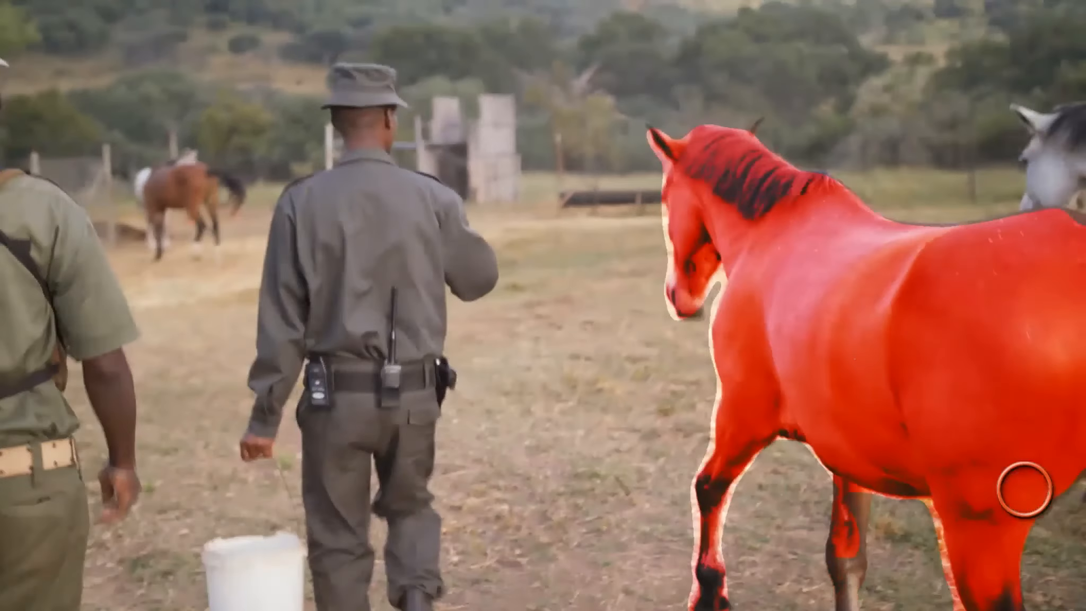
key("space")
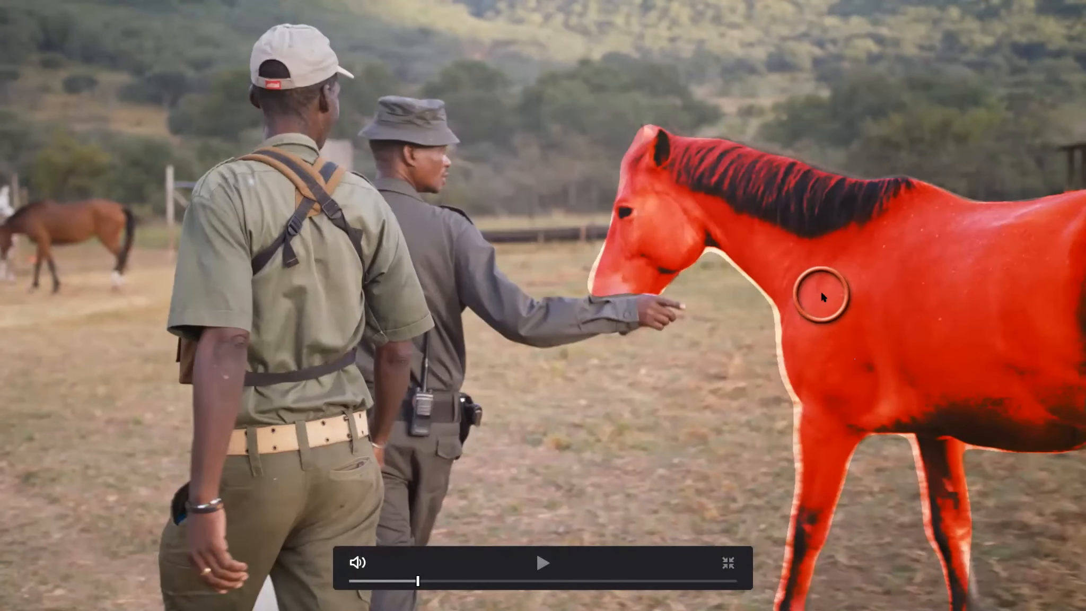
key("Escape")
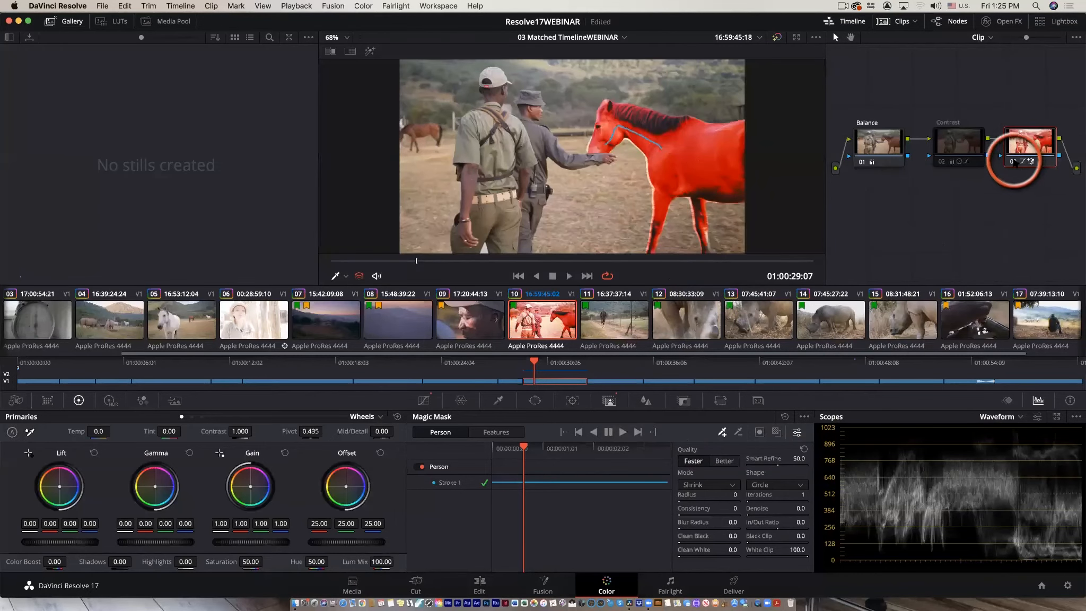
Move the Magic Mask node aside in the node graph and return the playhead to the clip's start.
left_click(1012, 161)
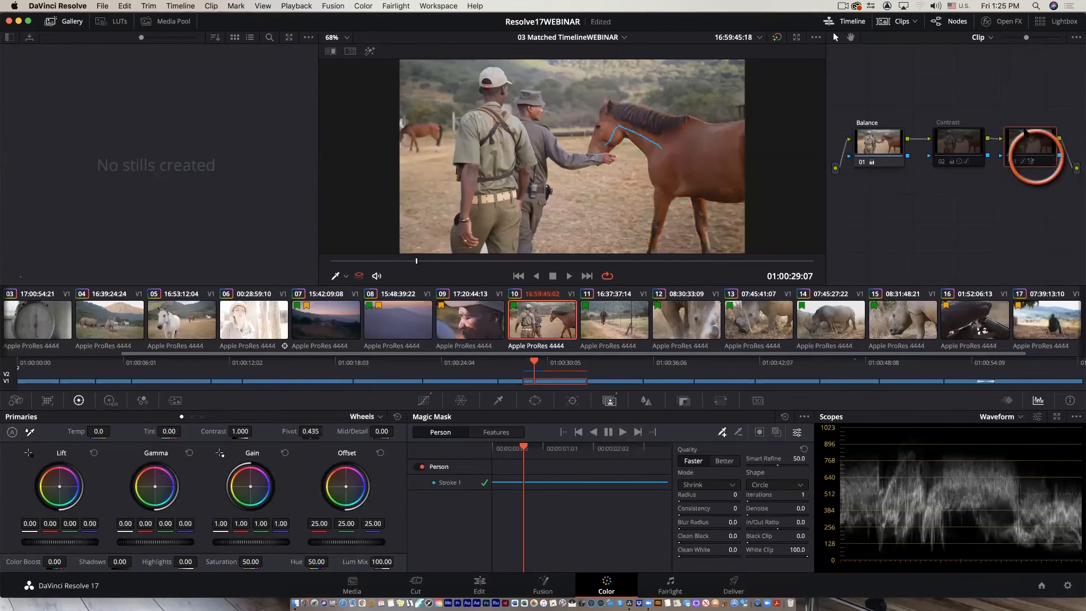
left_click_drag(1025, 132, 1006, 84)
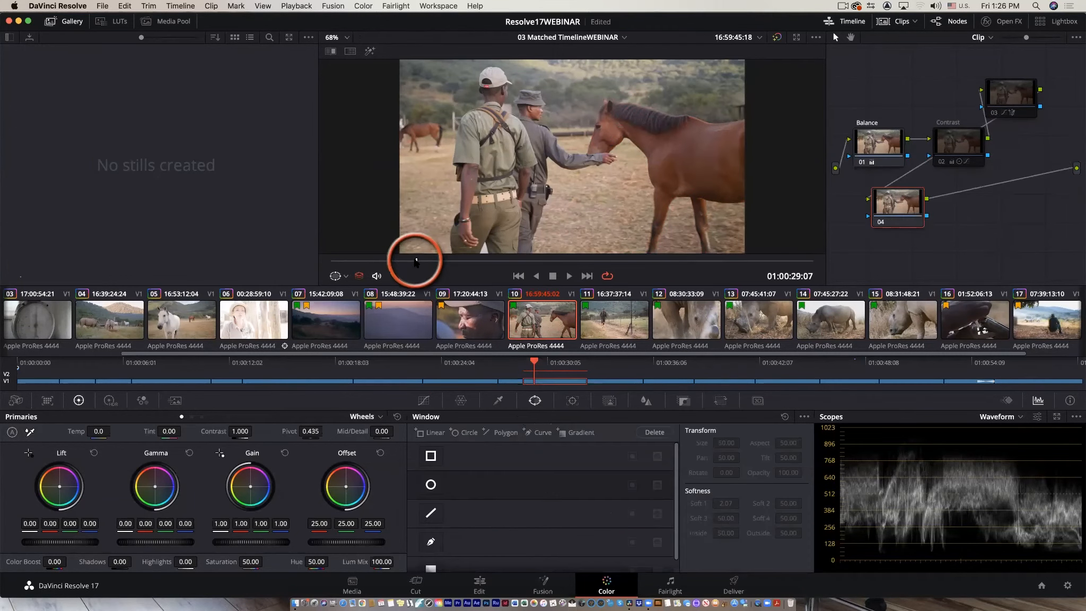
left_click_drag(417, 260, 286, 259)
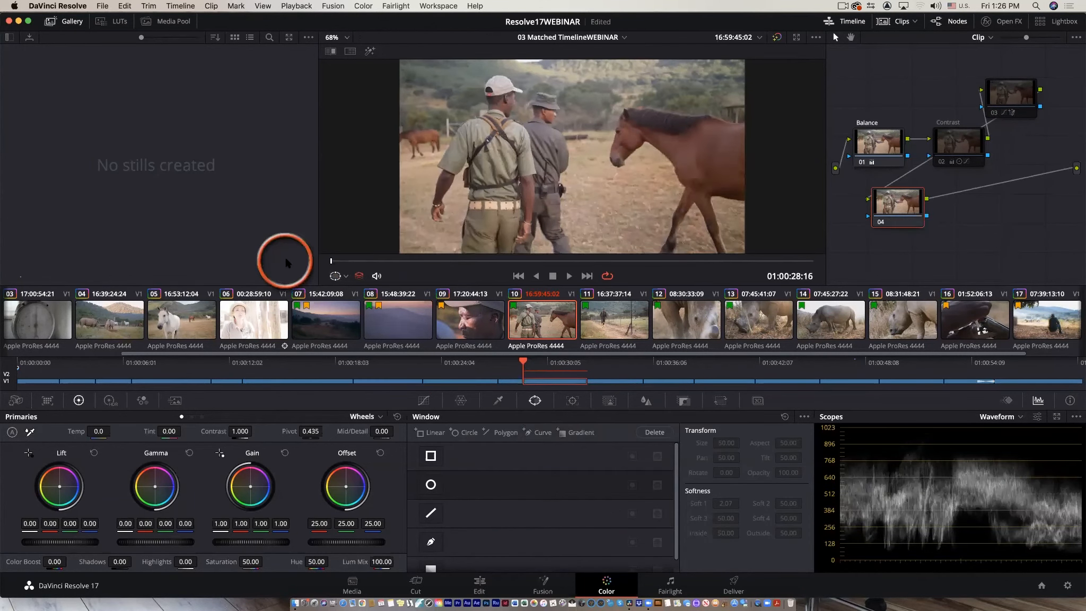
Draw a curve window outlining the horse's head, neck and body on a new node.
left_click(430, 541)
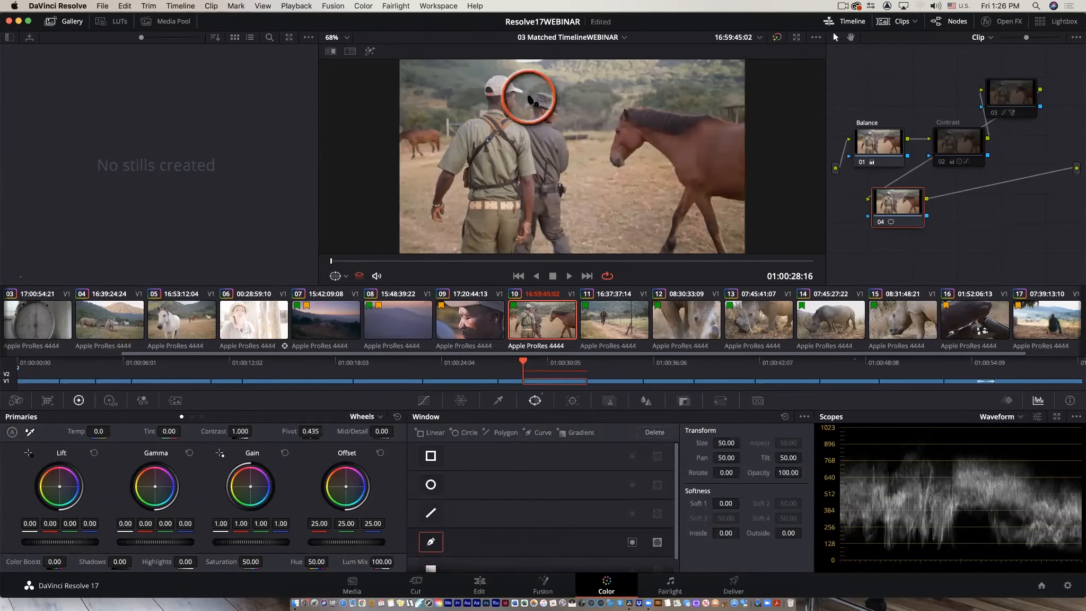
left_click(624, 113)
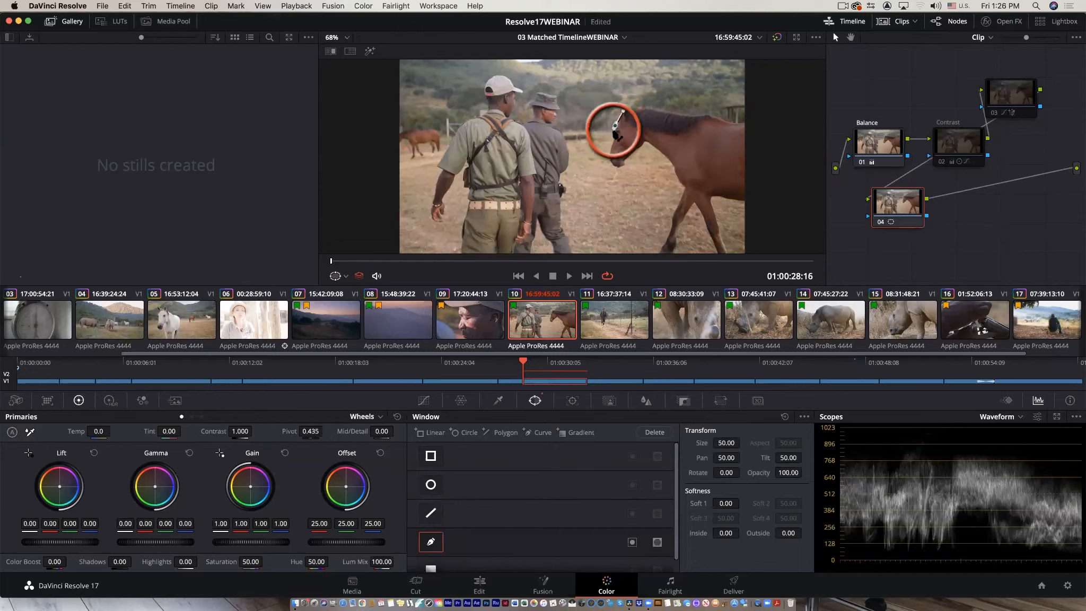
left_click(610, 142)
left_click(607, 153)
left_click(610, 162)
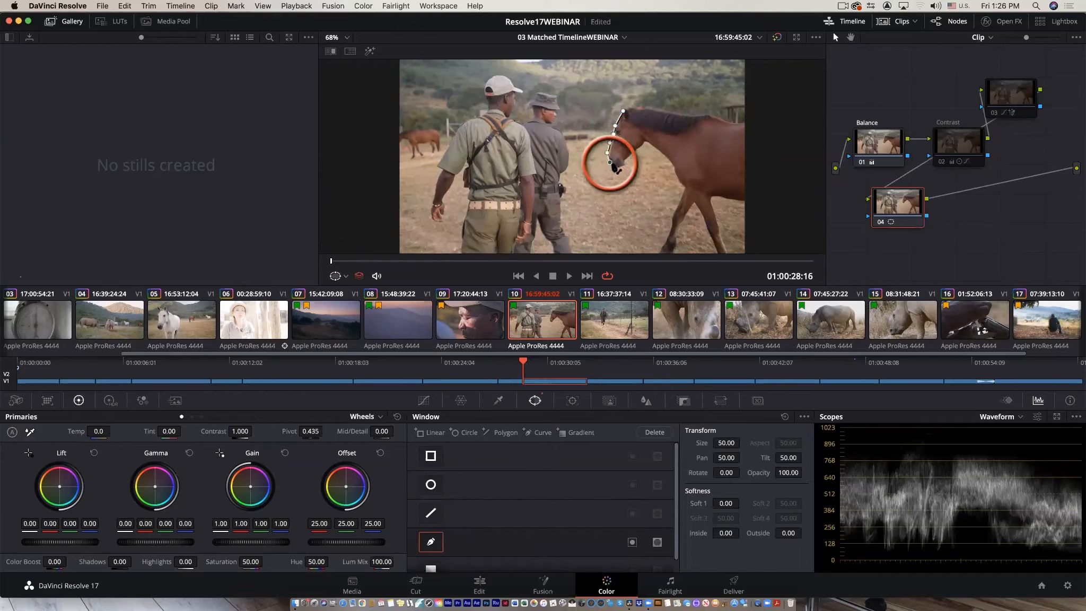
left_click(613, 166)
left_click(619, 168)
left_click(623, 162)
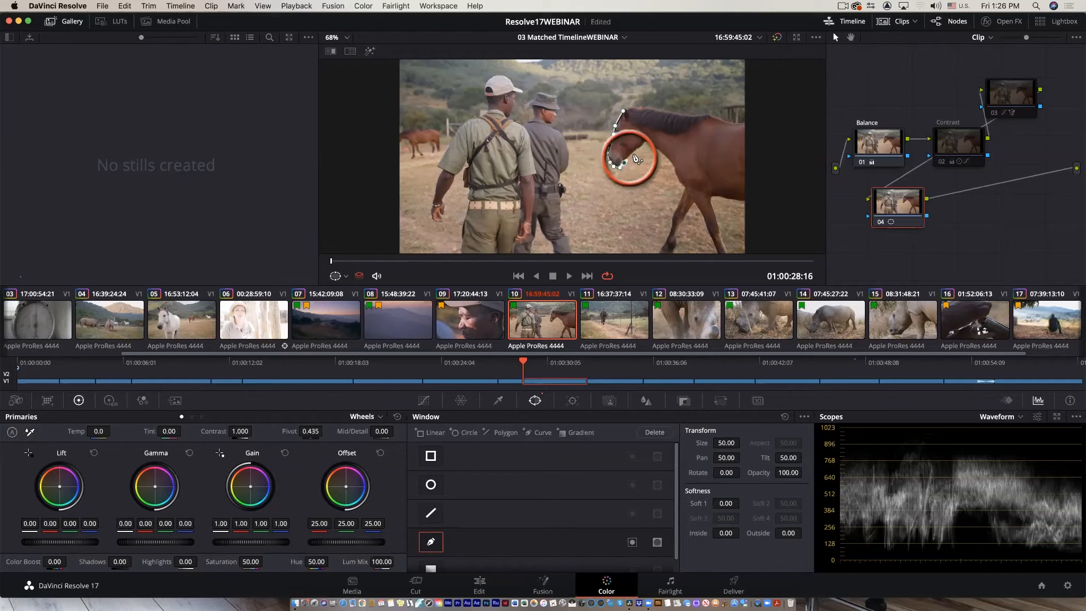
left_click(645, 143)
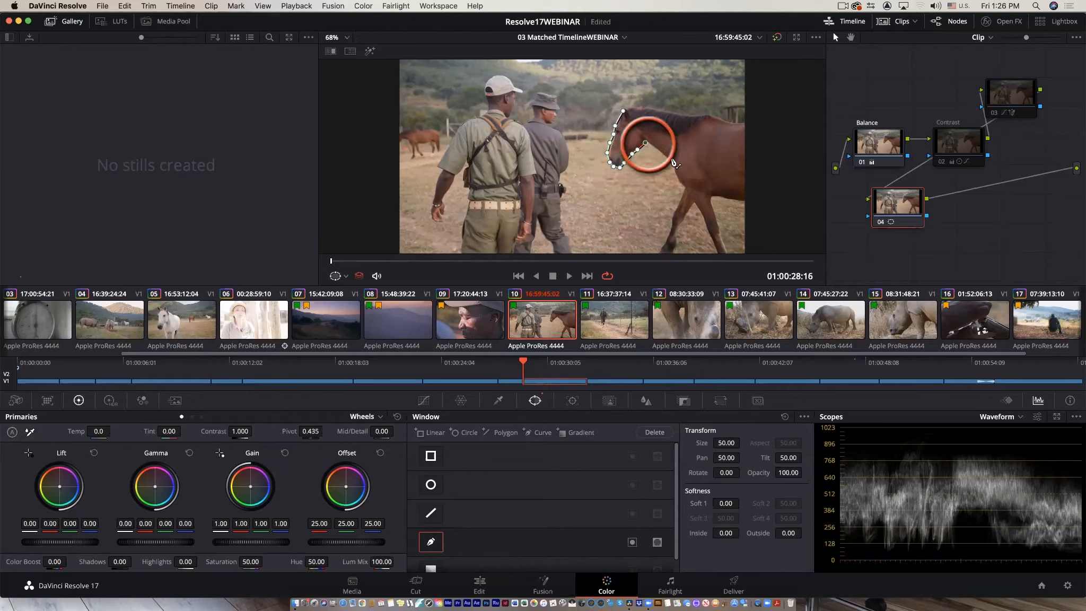
left_click(659, 153)
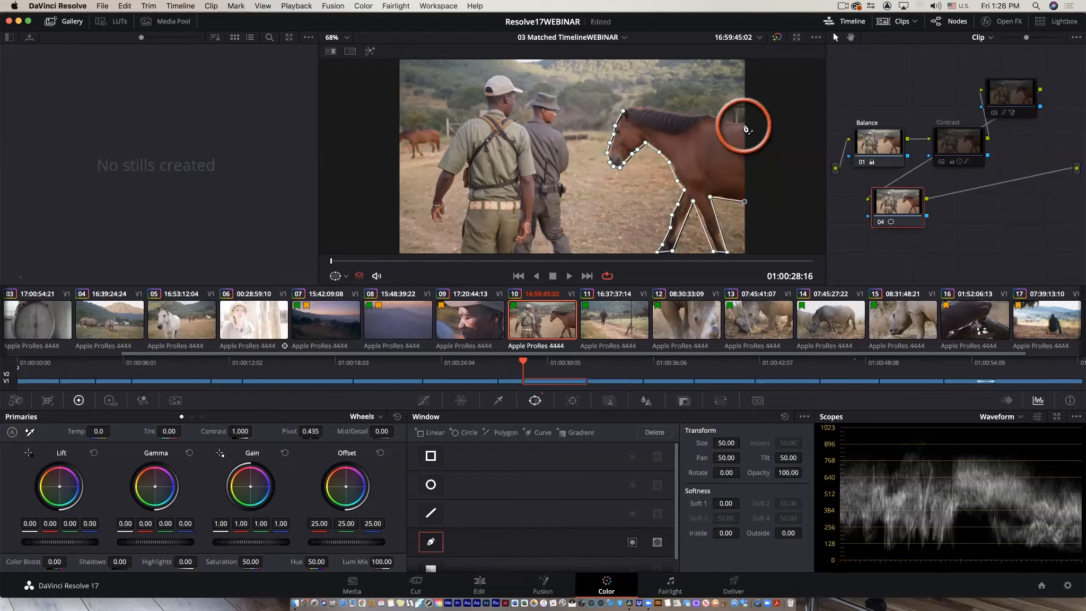
left_click(718, 115)
left_click(708, 114)
left_click(698, 112)
left_click(688, 110)
left_click(673, 108)
left_click(662, 104)
left_click(643, 104)
Track the horse's curve window forward through the clip.
left_click_drag(407, 261, 460, 262)
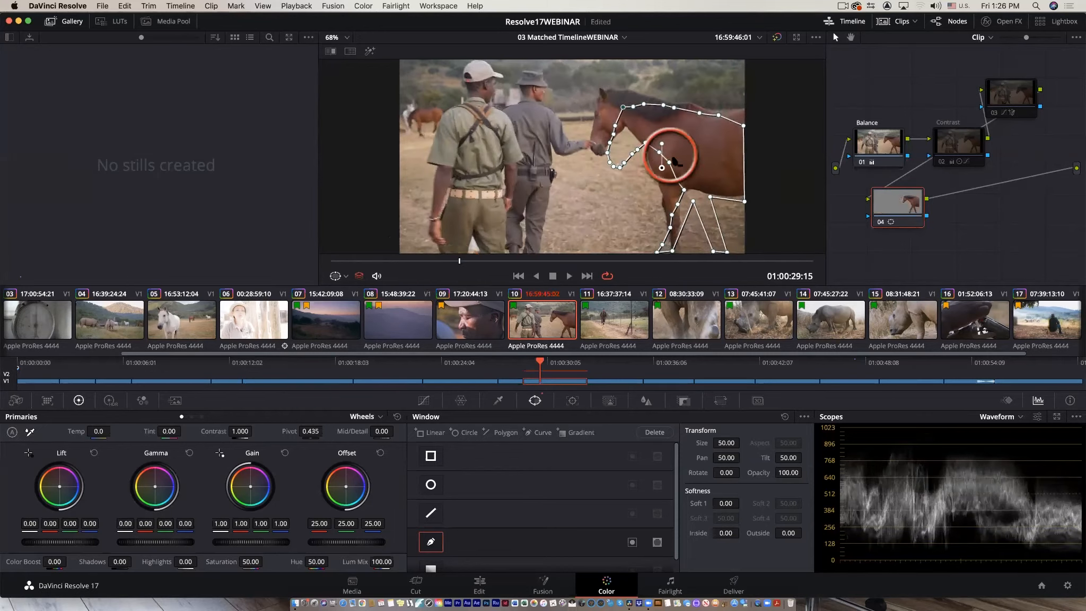
left_click_drag(459, 261, 257, 267)
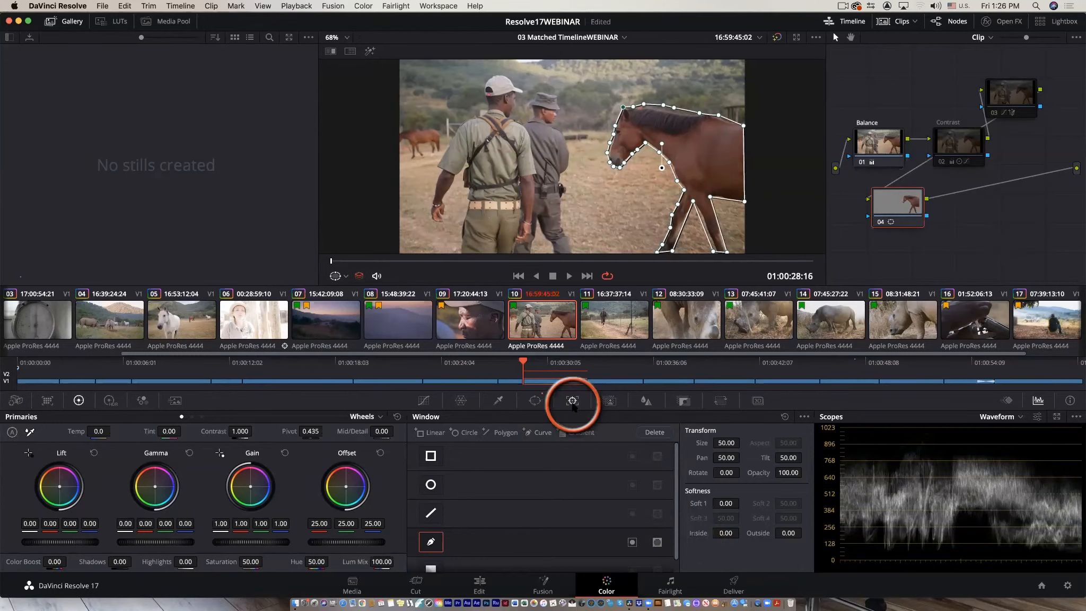
left_click(572, 401)
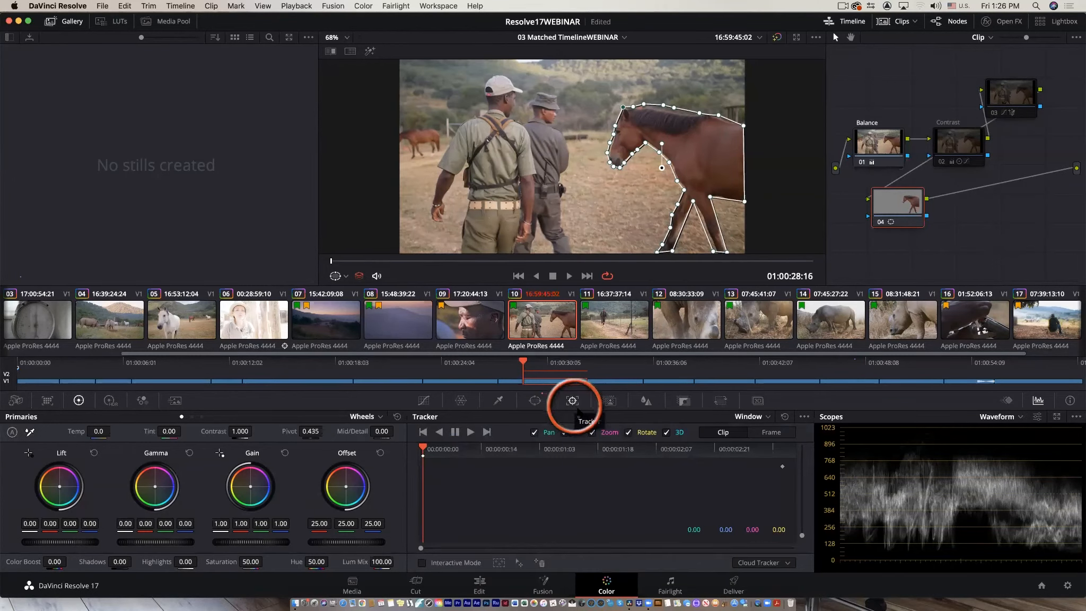
left_click(470, 433)
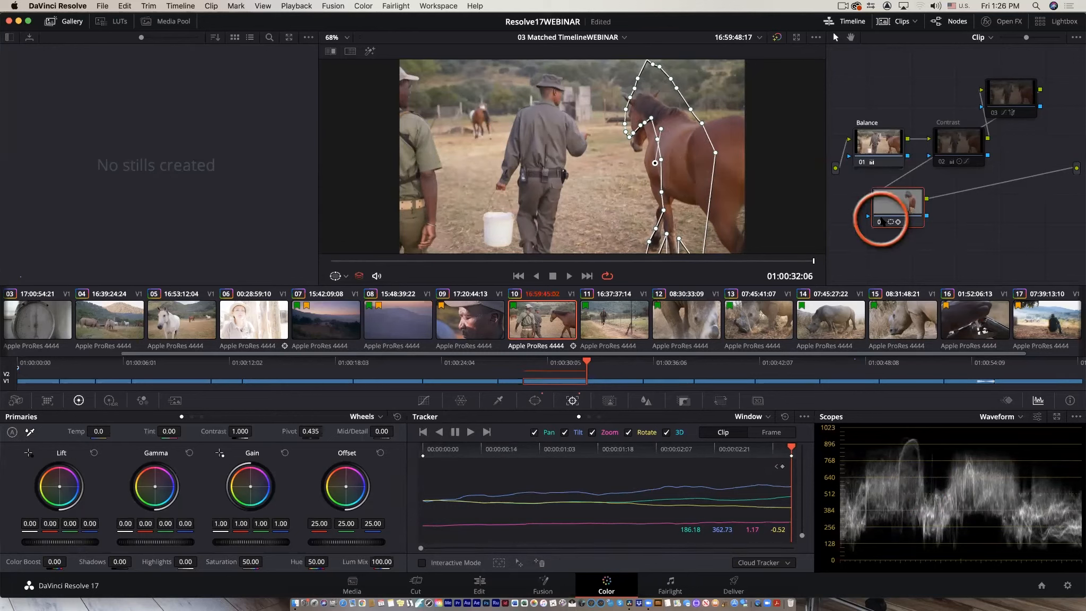
Delete the tracked window node and reconnect the Magic Mask node to the output.
key("Delete")
left_click_drag(997, 106, 1026, 163)
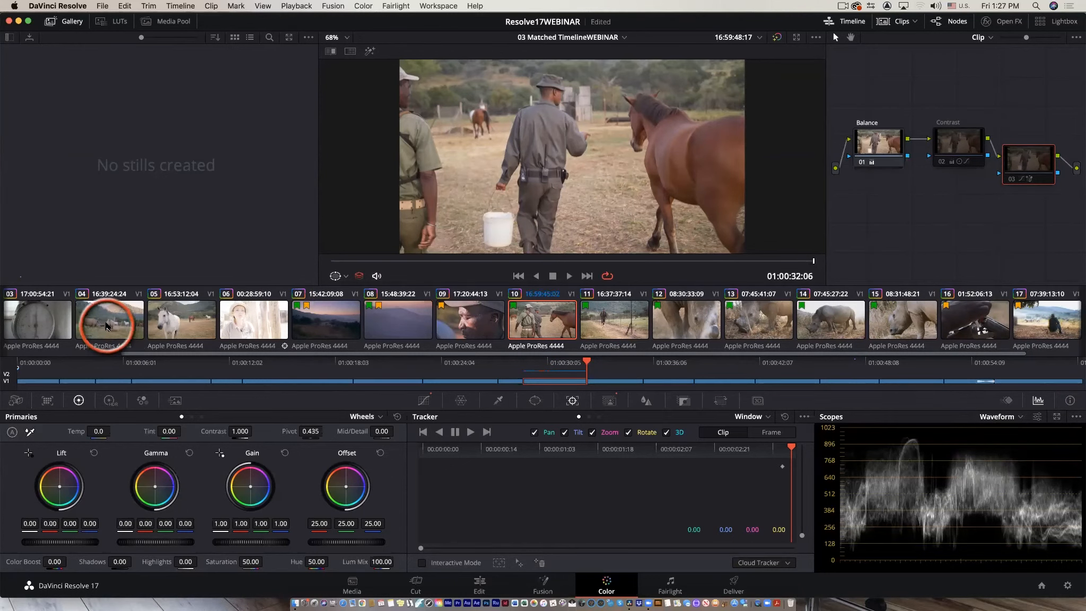
Select the rhino clip and play it in the full-screen viewer before returning to the normal layout.
left_click(107, 320)
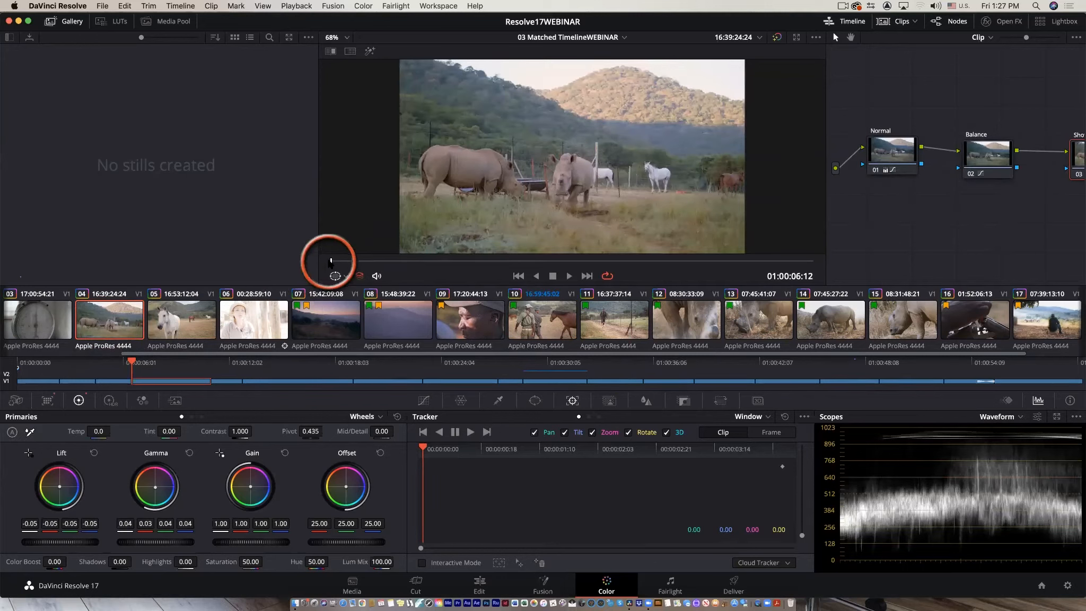
key("super+f")
key("space")
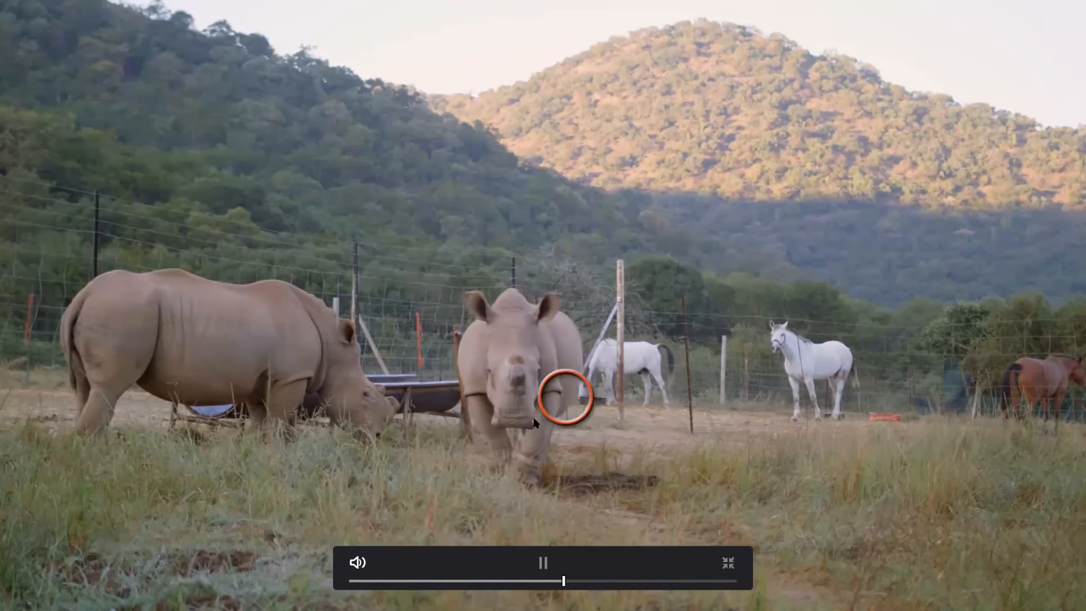
left_click(549, 437)
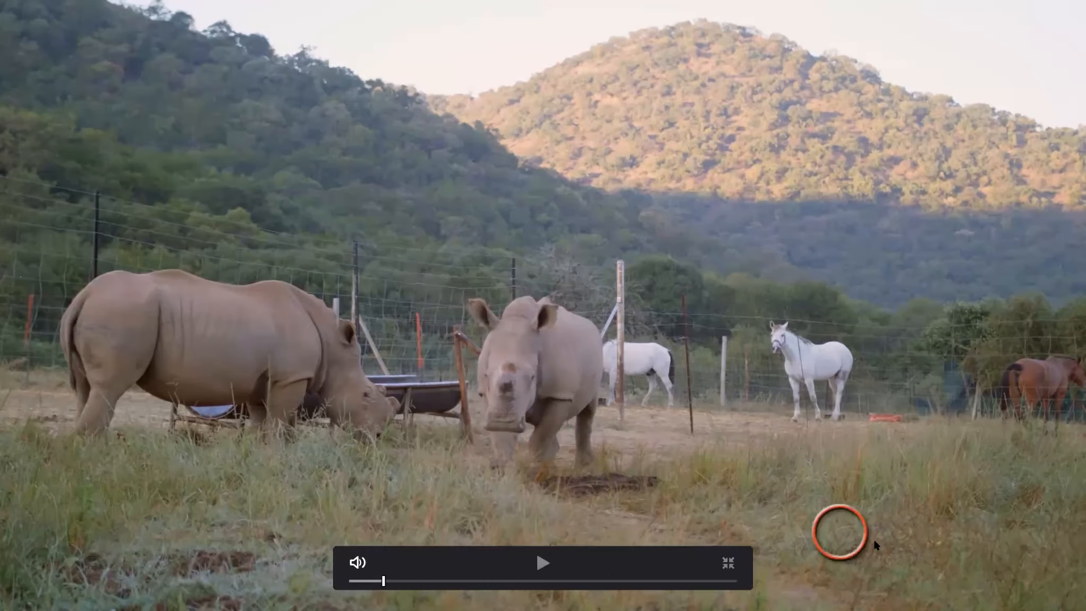
left_click(735, 568)
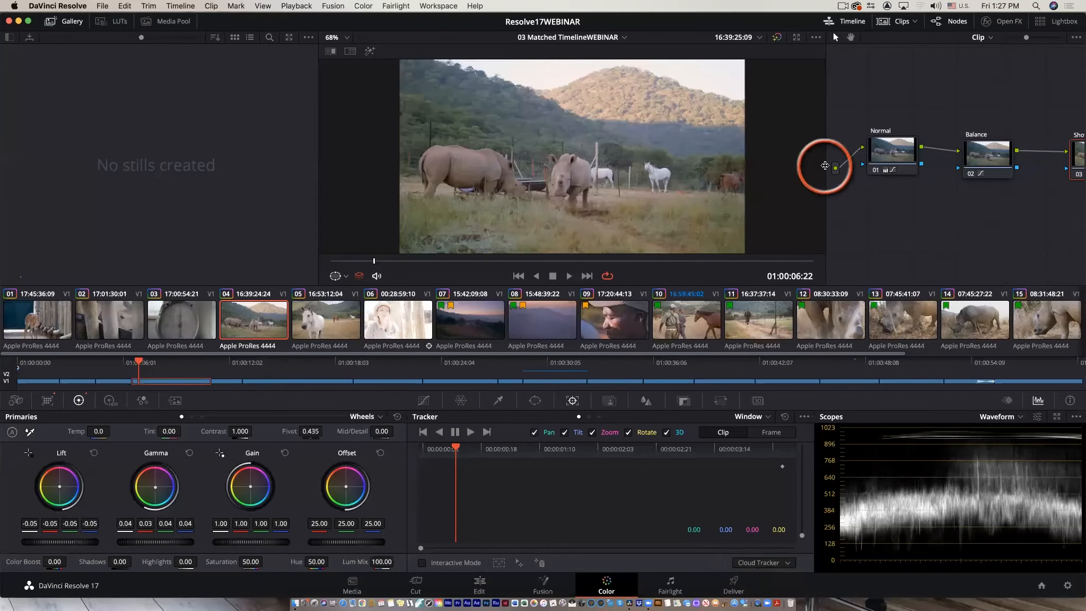
Delete the Shot Match node from the rhino clip's node graph.
left_click_drag(824, 166, 726, 166)
left_click_drag(982, 151, 960, 155)
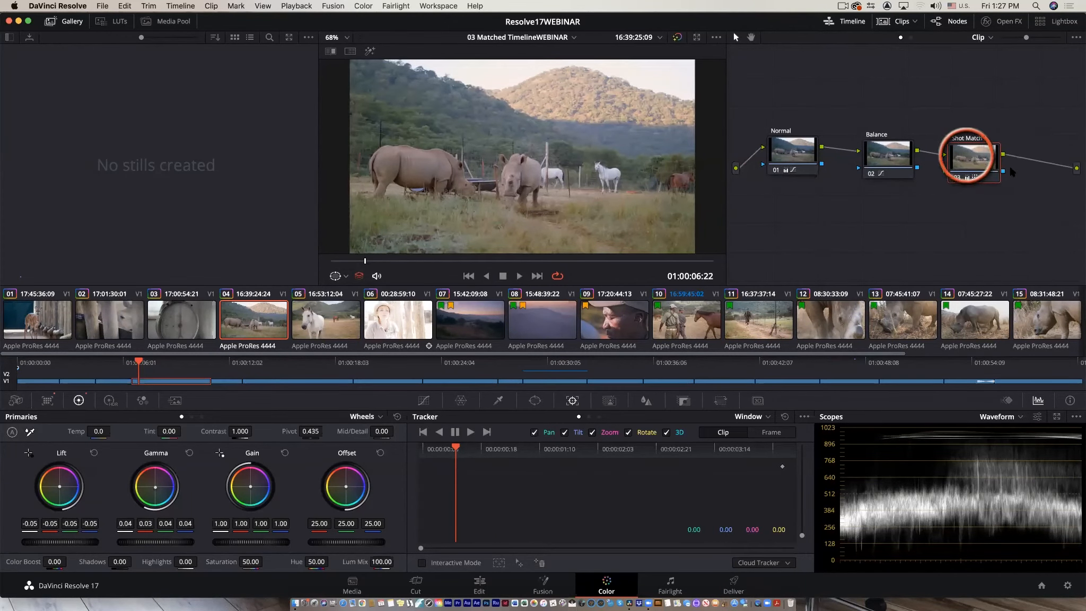
right_click(974, 156)
left_click(997, 164)
right_click(893, 158)
key("Escape")
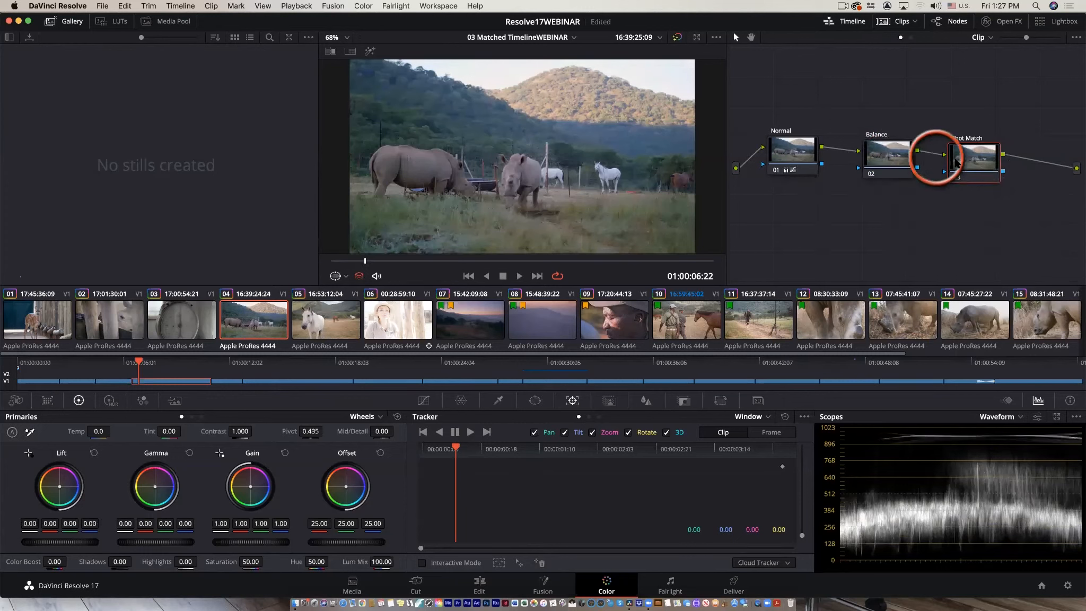
key("Delete")
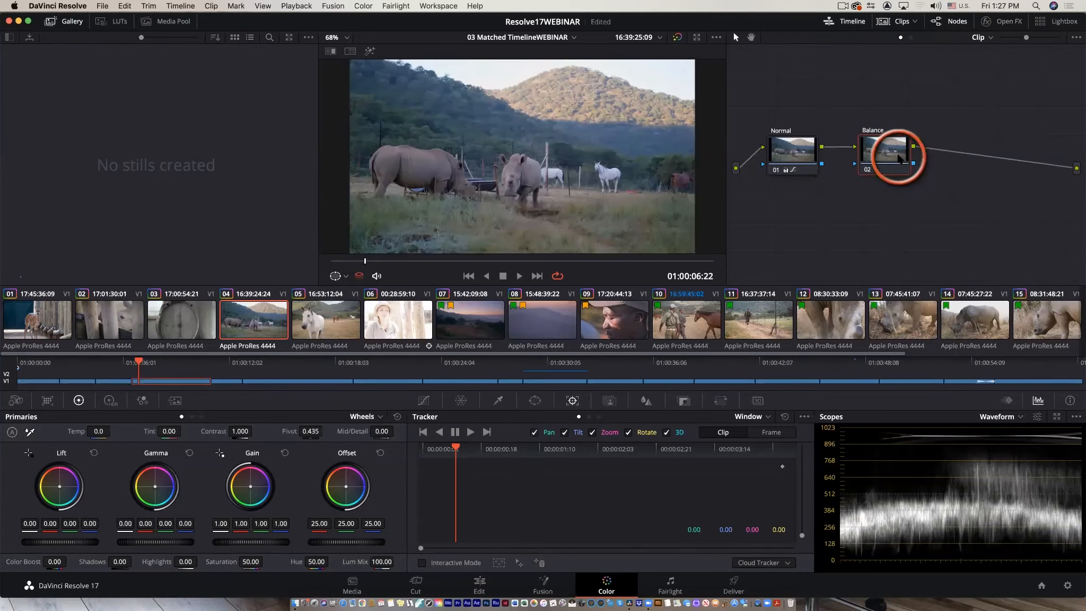
Select the Balance node, open Curves, and add a new serial node after it.
left_click_drag(894, 158, 895, 160)
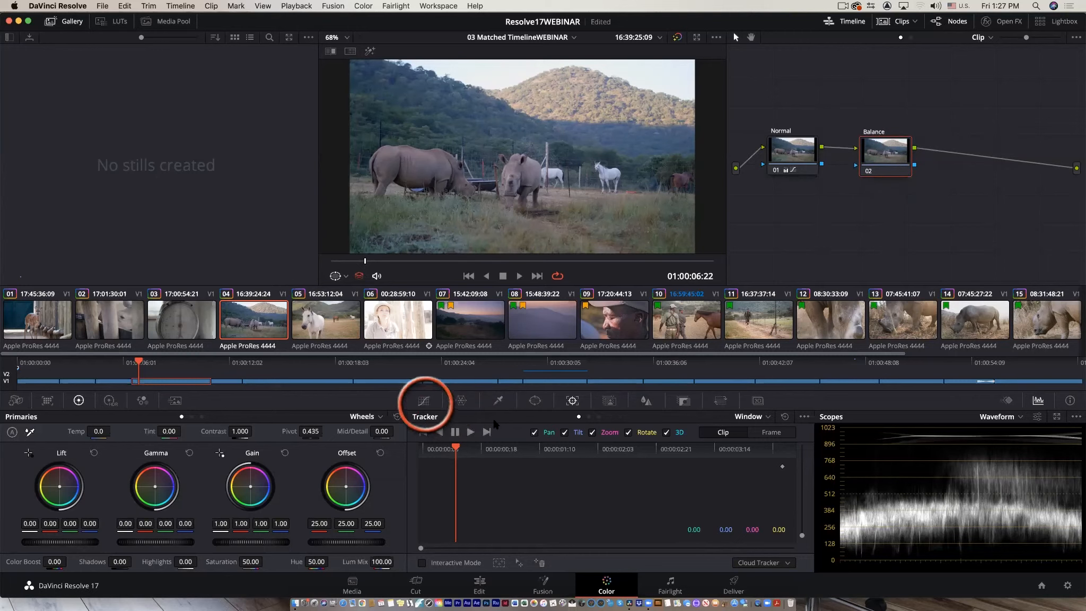
left_click(424, 401)
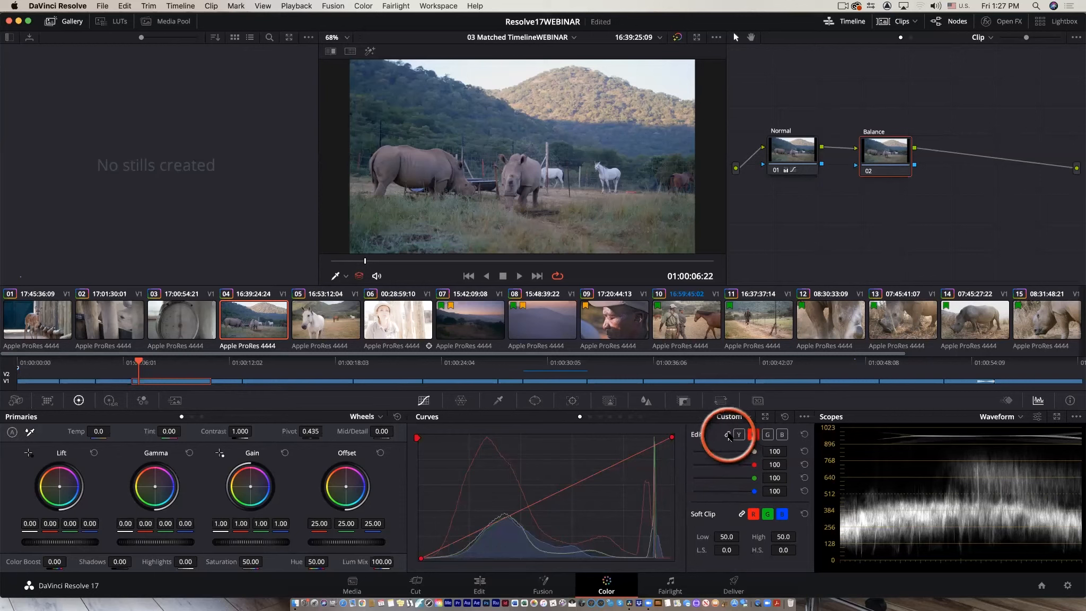
left_click(727, 435)
left_click(609, 461)
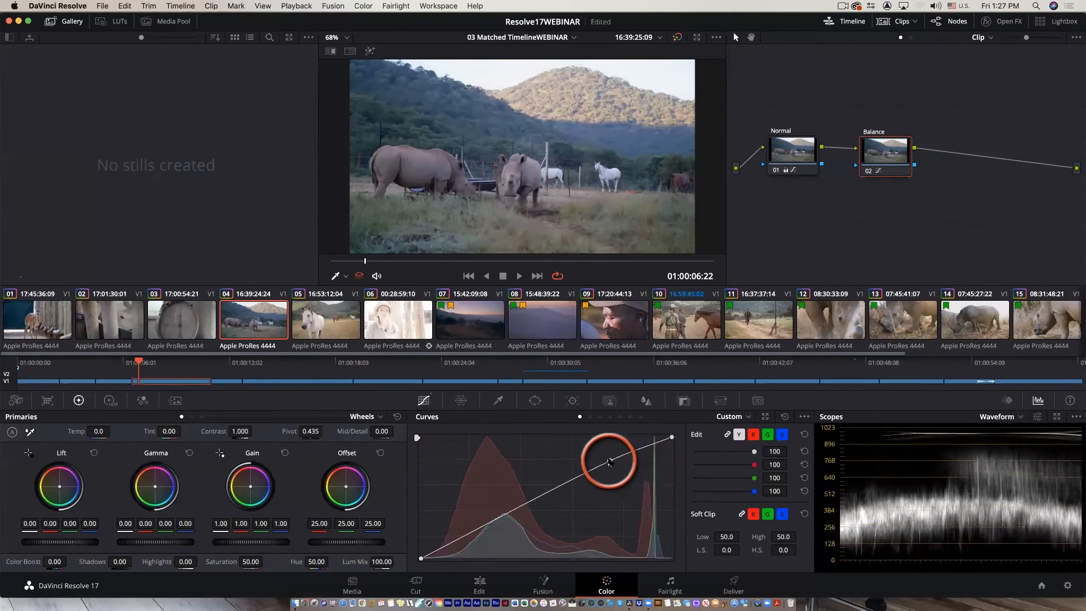
left_click_drag(457, 536, 471, 539)
left_click_drag(892, 164, 950, 153)
key("alt+s")
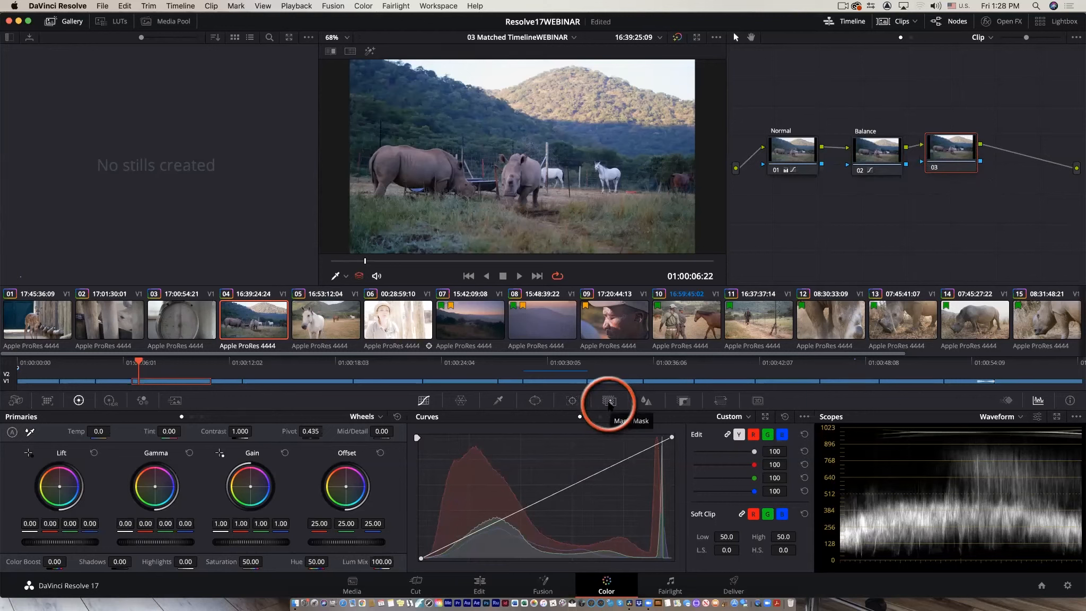
Draw a Magic Mask stroke on the front rhino from the clip's start on the new node.
left_click(609, 401)
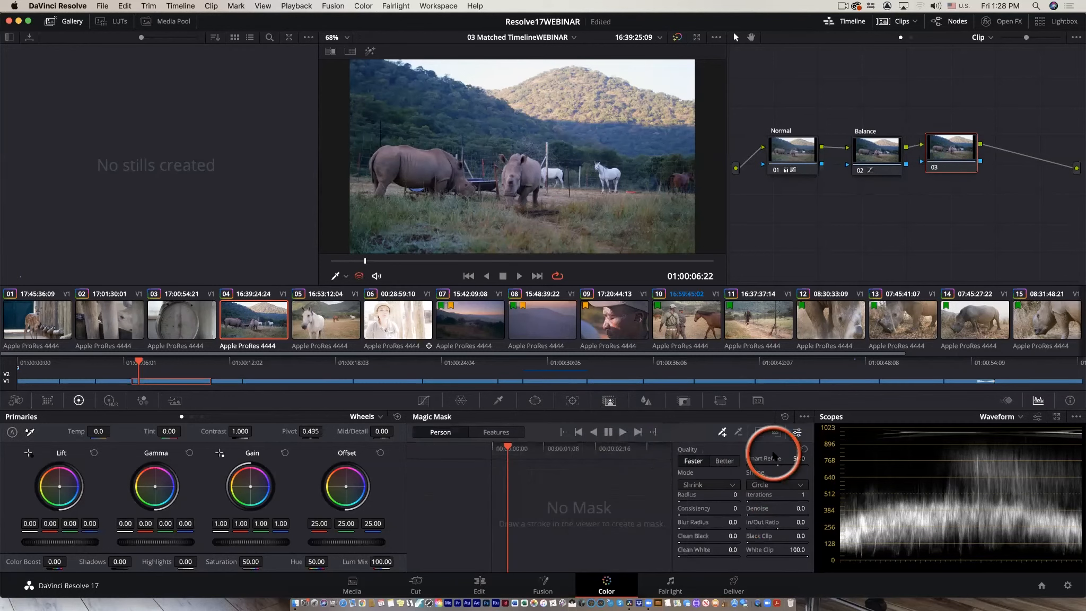
left_click_drag(365, 261, 316, 256)
scroll(407, 181, "down", 3)
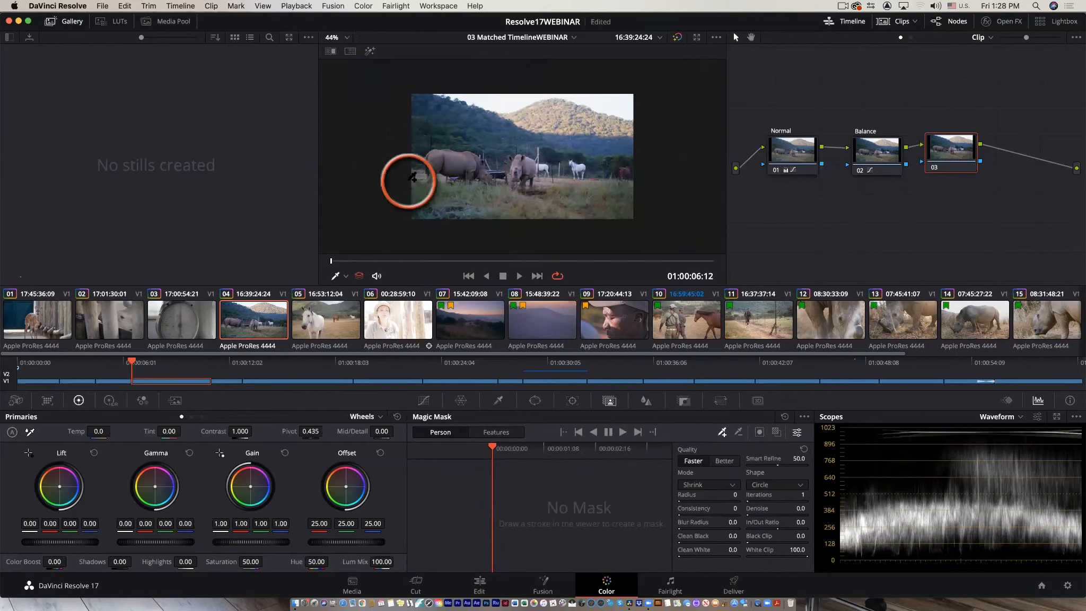
scroll(408, 181, "up", 4)
scroll(408, 181, "down", 3)
scroll(408, 181, "up", 6)
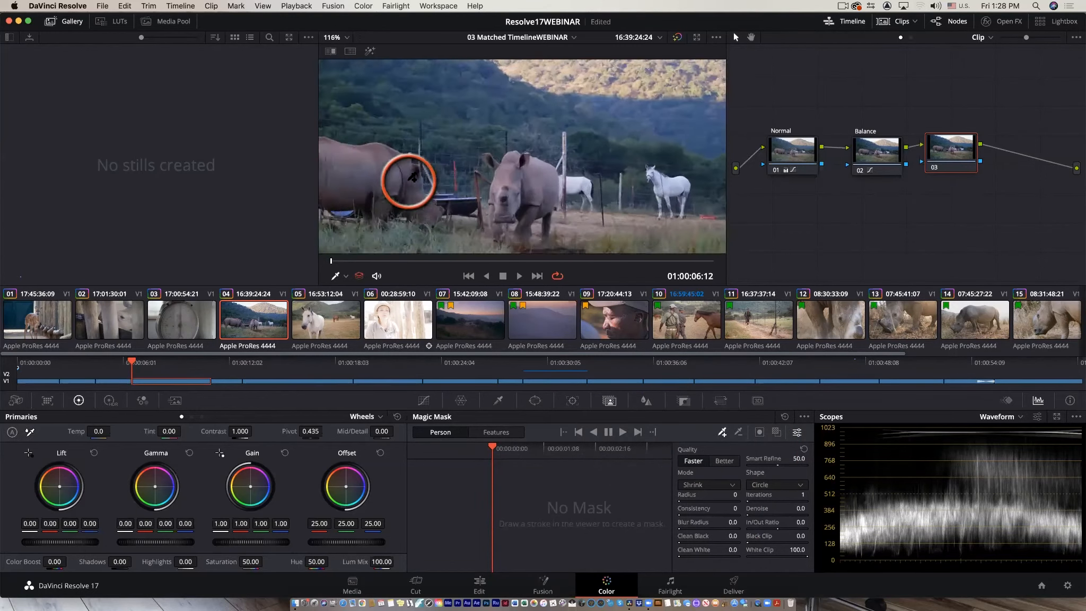
scroll(408, 181, "down", 3)
scroll(408, 181, "down", 2)
scroll(409, 181, "up", 2)
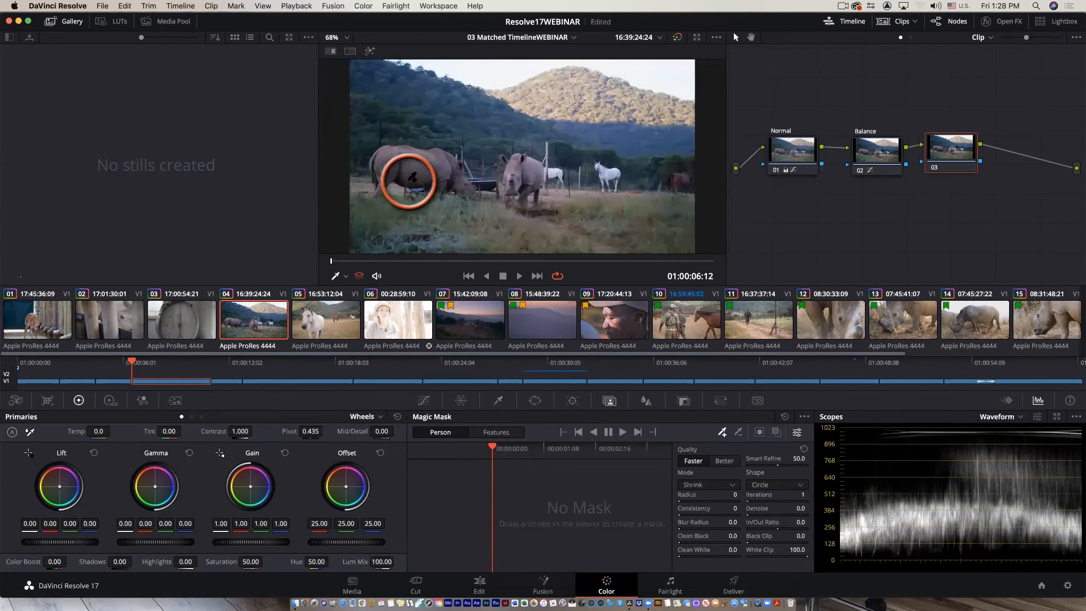
scroll(409, 181, "up", 2)
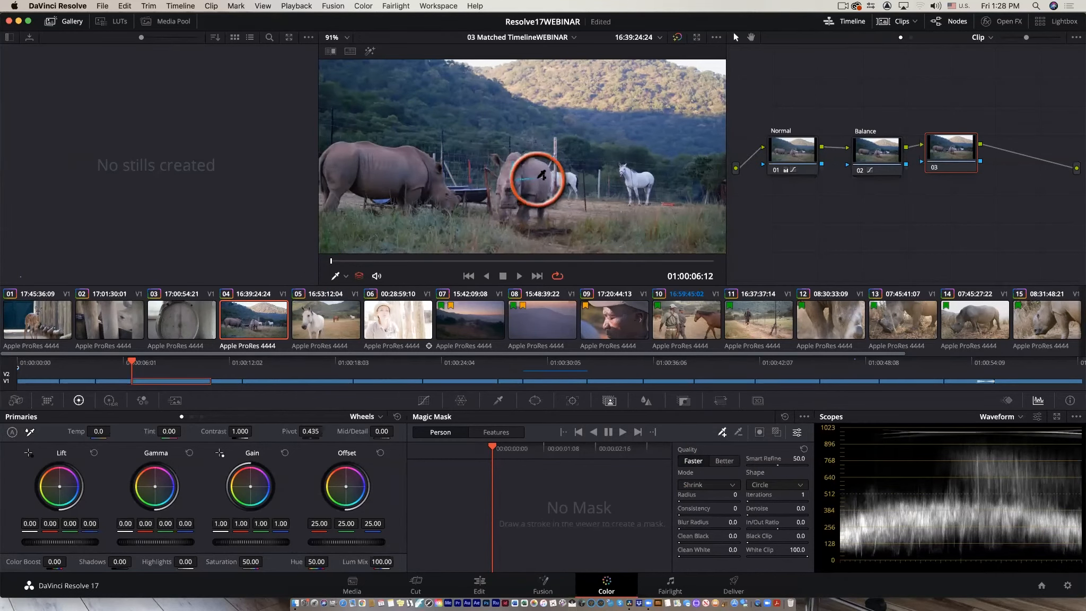
left_click_drag(541, 180, 543, 183)
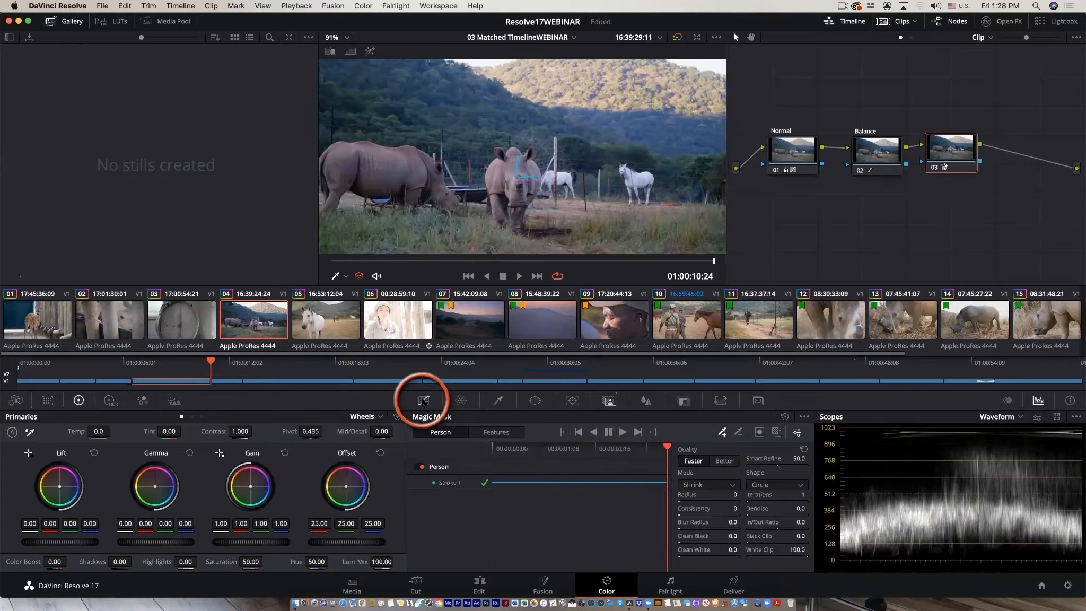
Raise the green curve to tint the masked front rhino and return the playhead to the start.
left_click(422, 401)
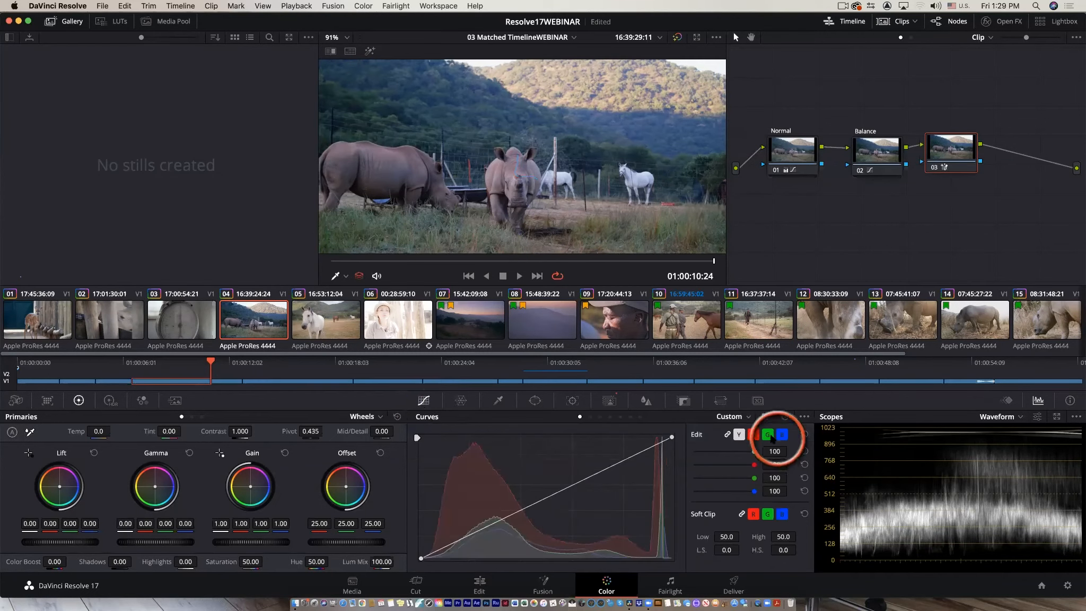
left_click(767, 435)
left_click_drag(583, 479, 517, 453)
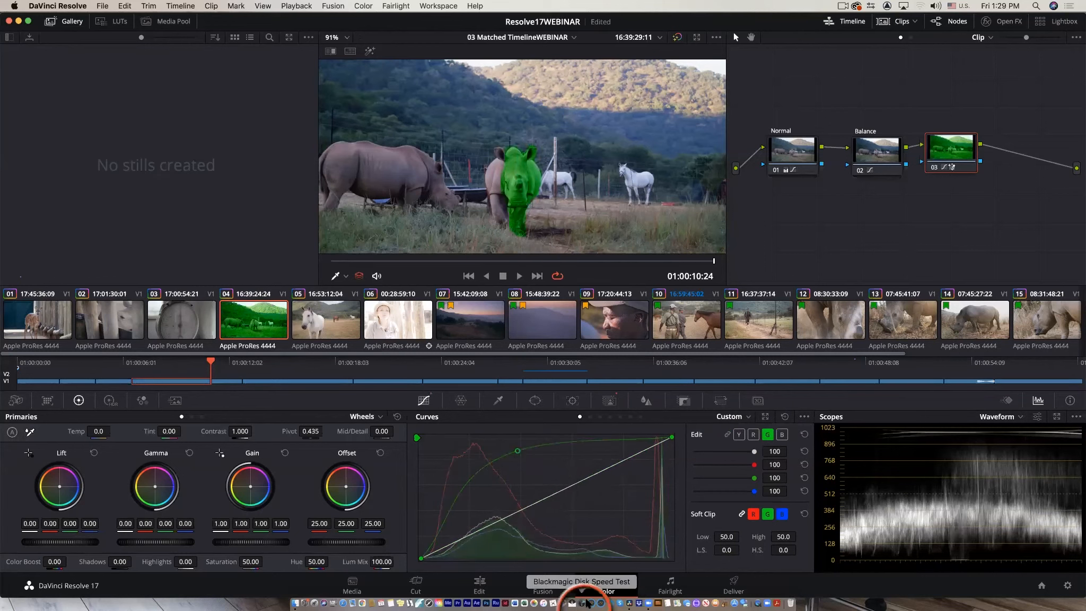
left_click_drag(652, 261, 322, 272)
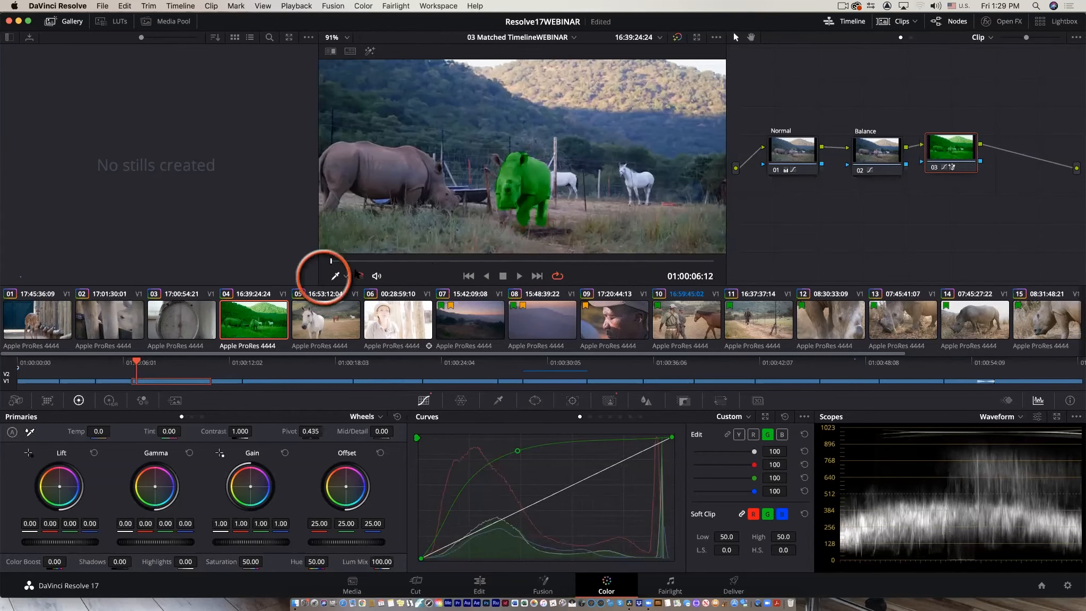
Play the clip full screen to review the masked rhino.
key("super+f")
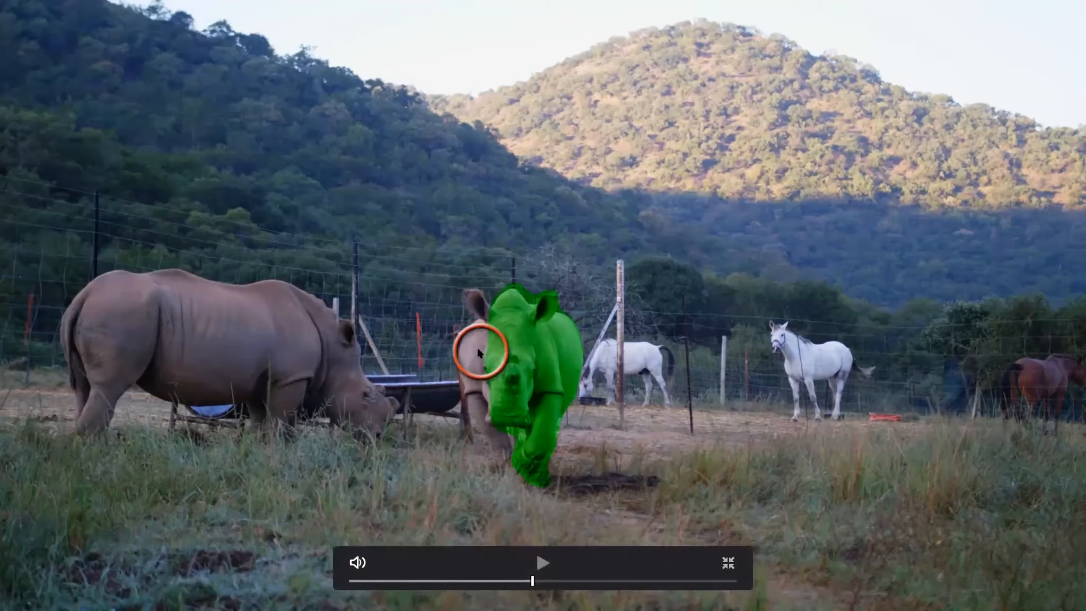
key("space")
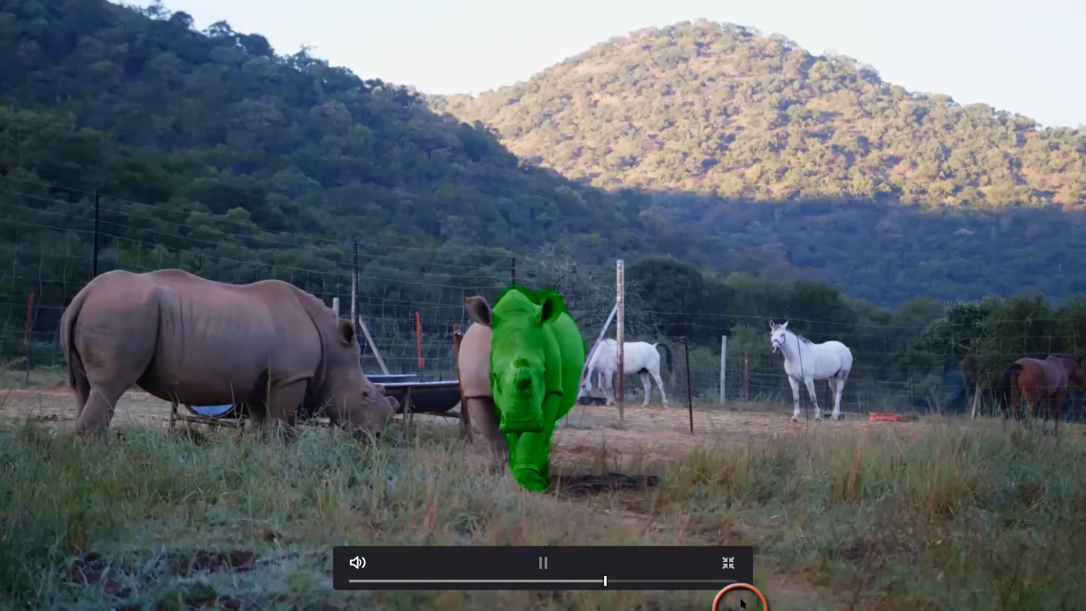
mouse_move(742, 602)
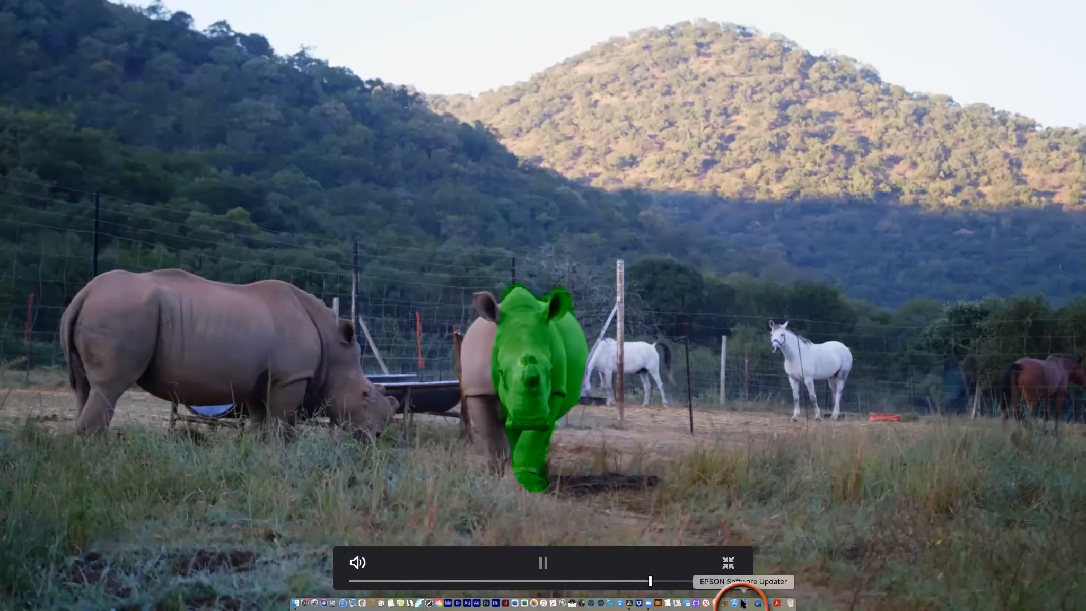
key("space")
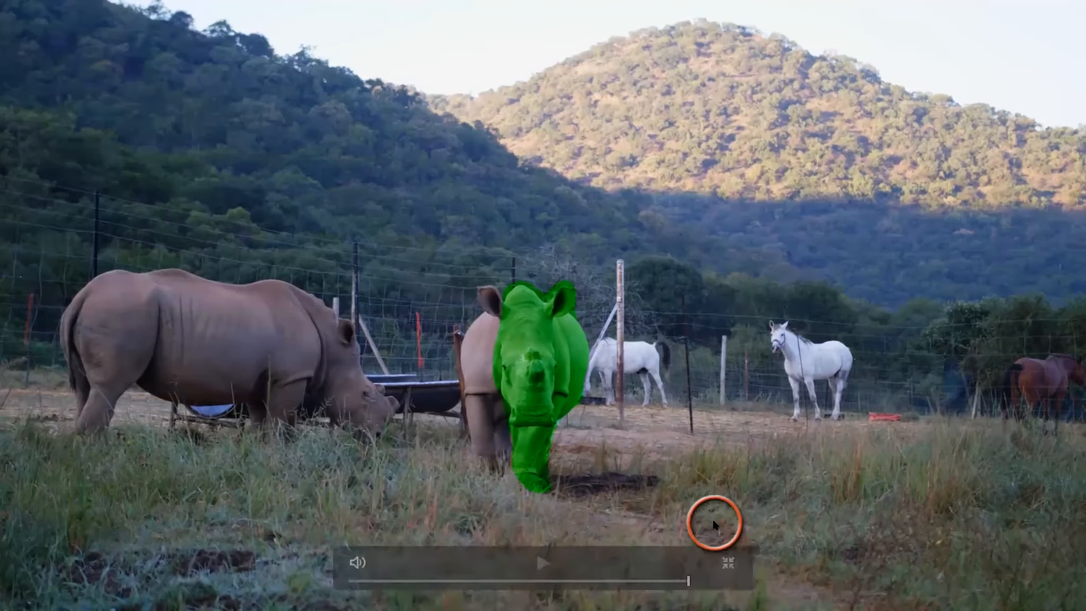
left_click(727, 562)
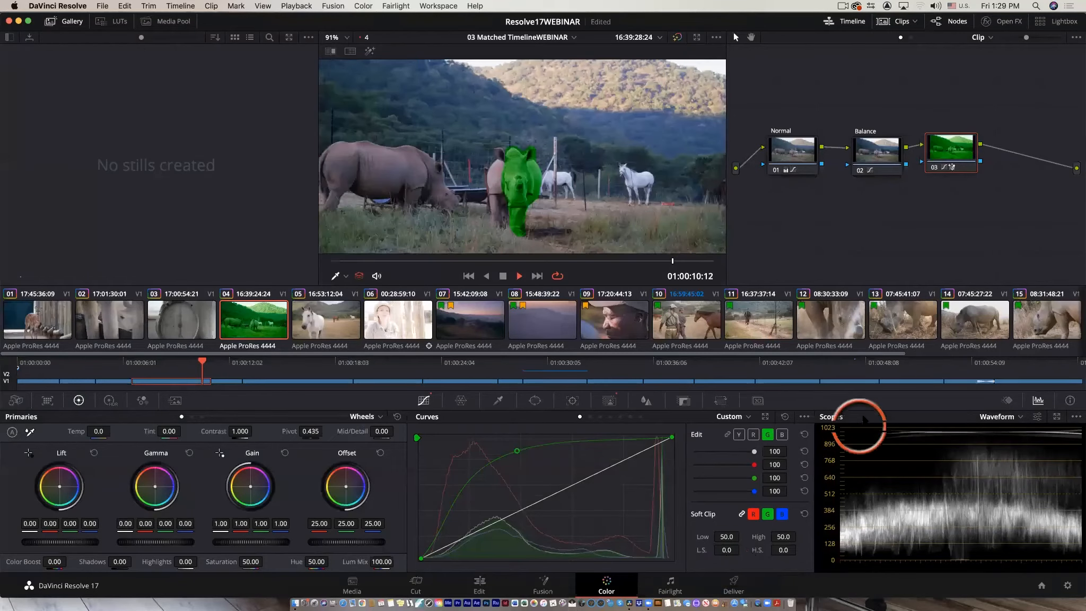
Reset the third node's grade and reopen Magic Mask with the playhead at the clip's start.
right_click(945, 150)
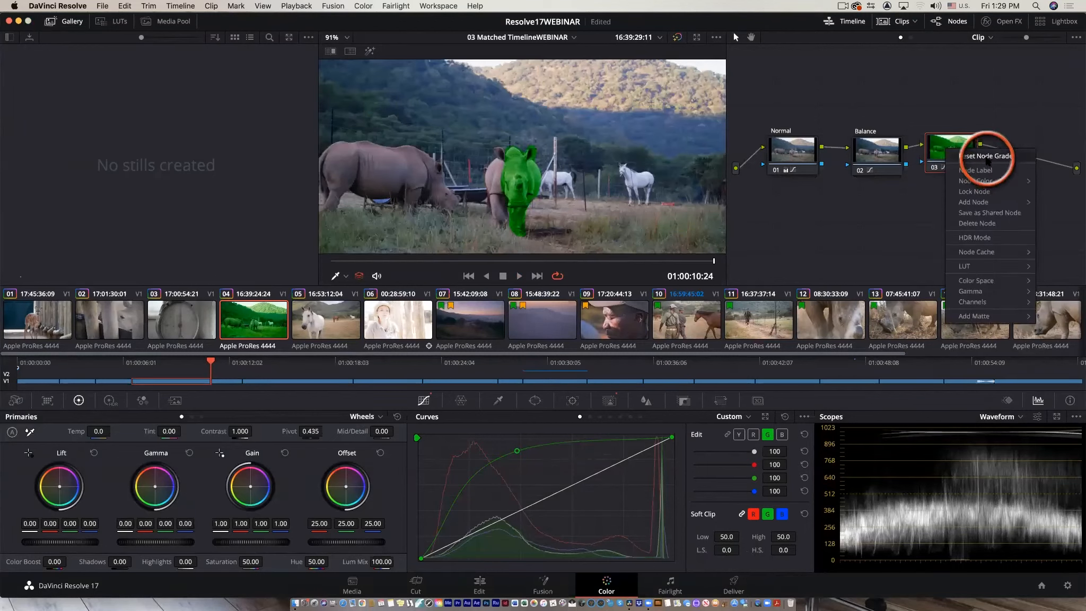
left_click(987, 157)
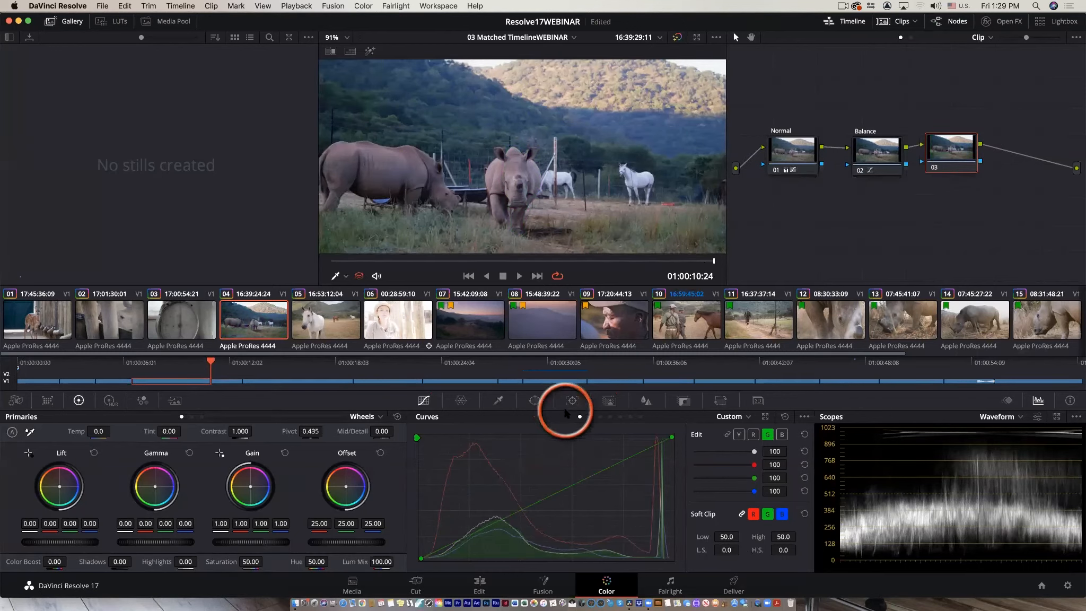
left_click(608, 403)
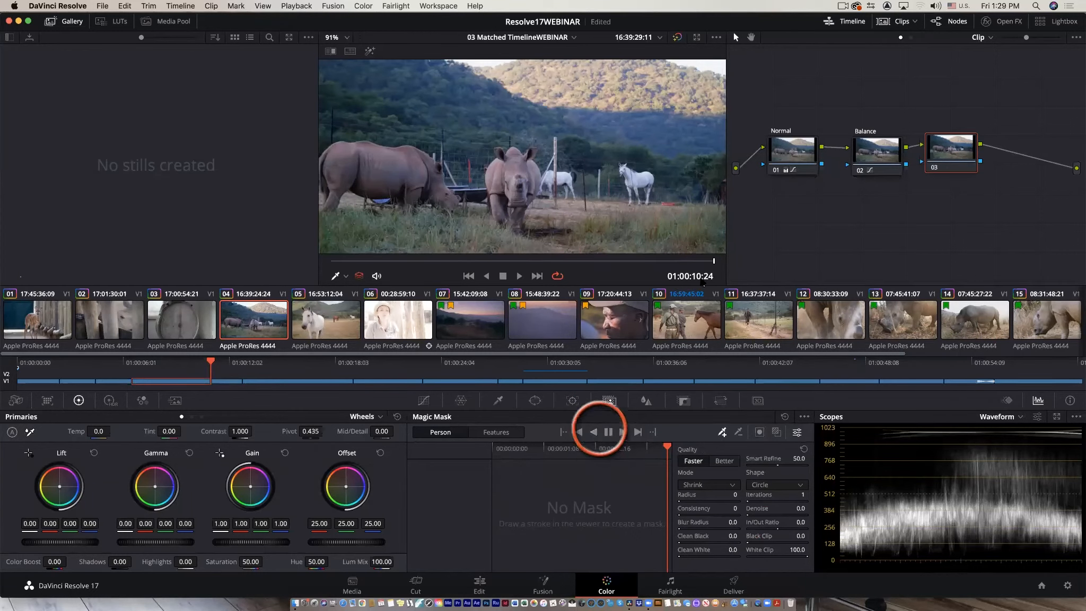
left_click_drag(713, 261, 221, 246)
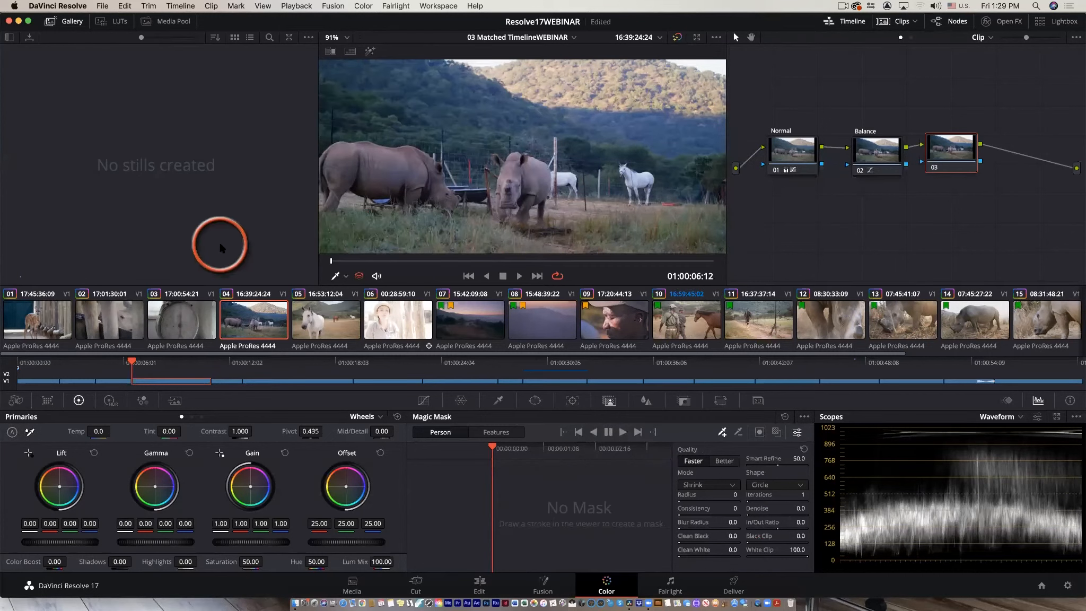
Draw a Magic Mask stroke along the left rhino's back and track it forward.
scroll(401, 202, "down", 2)
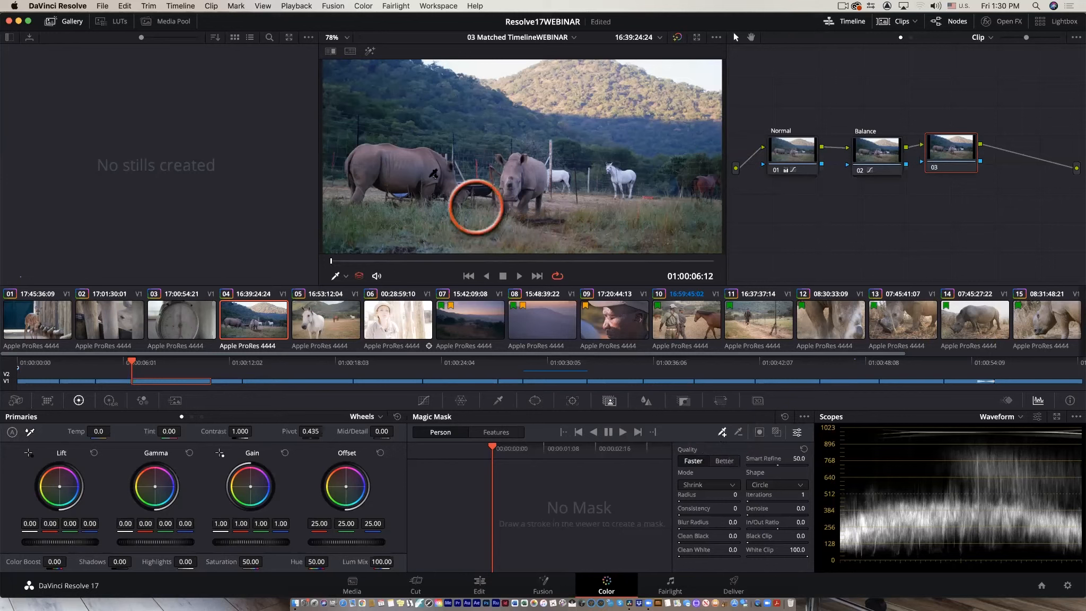
mouse_move(362, 159)
left_mouse_down()
mouse_move(430, 163)
mouse_move(450, 182)
left_mouse_up()
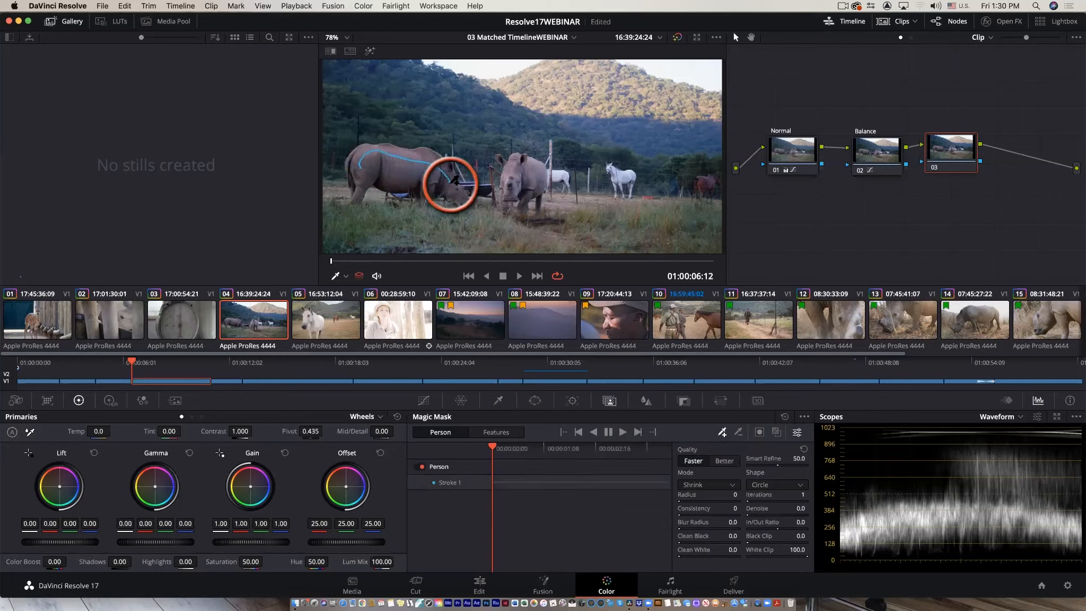
left_click(622, 432)
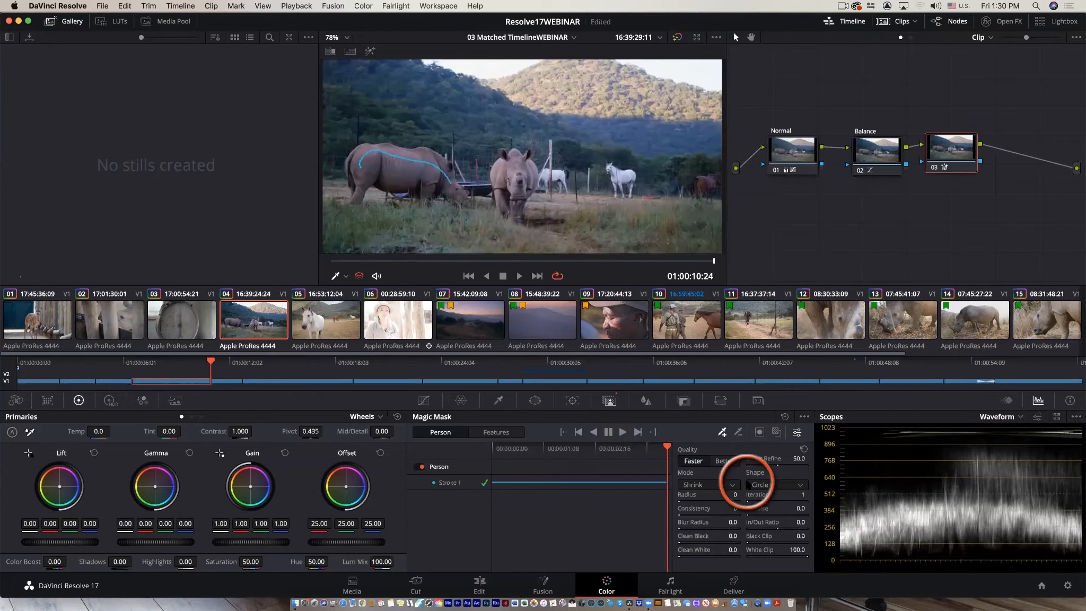
Brighten the masked left rhino by raising the luminance curve.
left_click(424, 402)
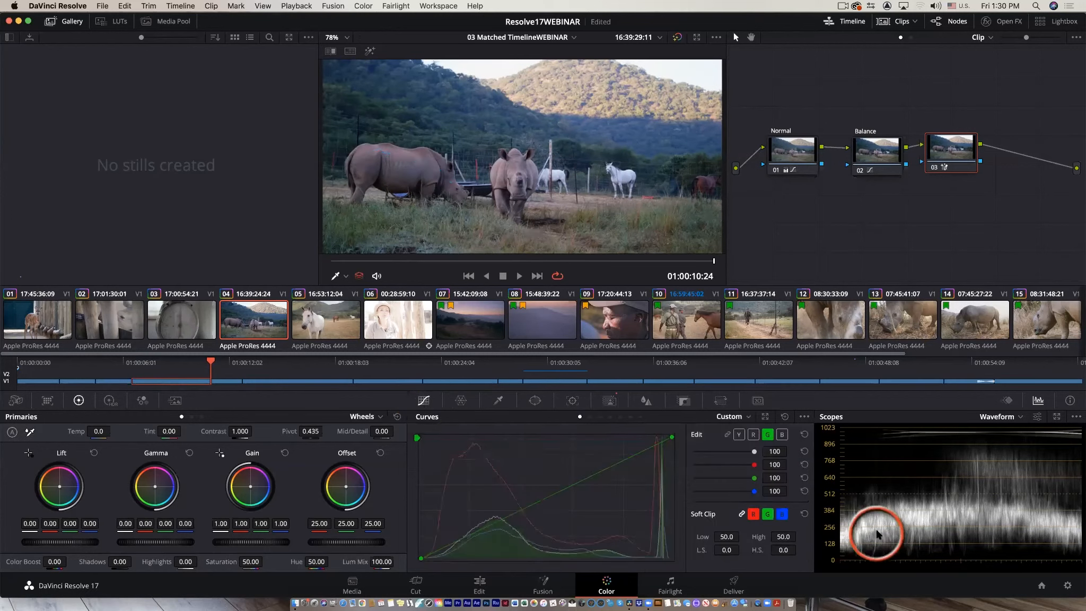
left_click(737, 435)
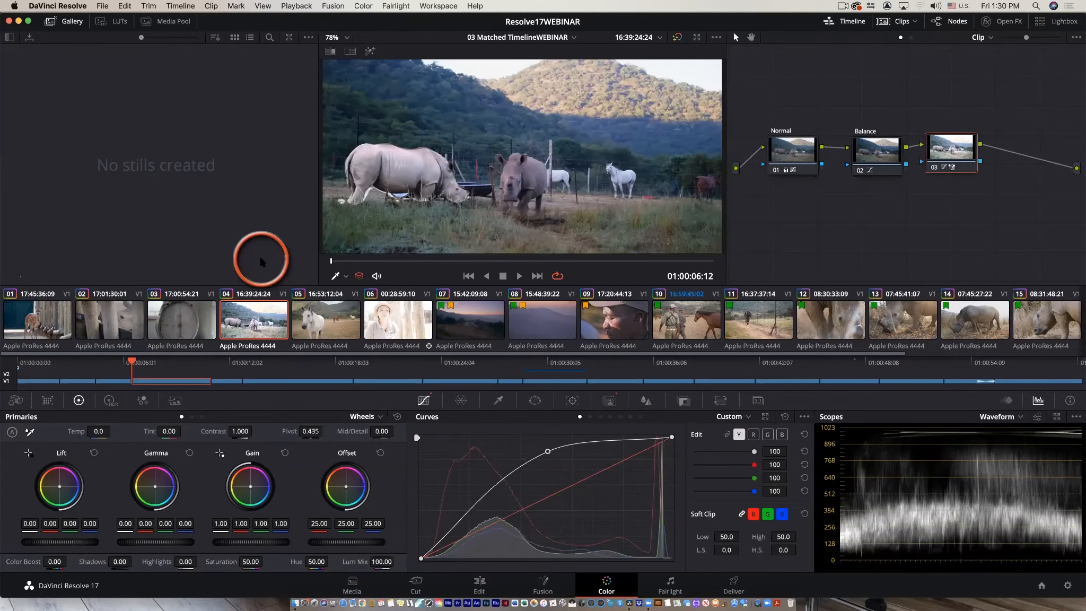
Save the project as Resolve17WEBINAR.drp in the current project folder.
key("super+shift+s")
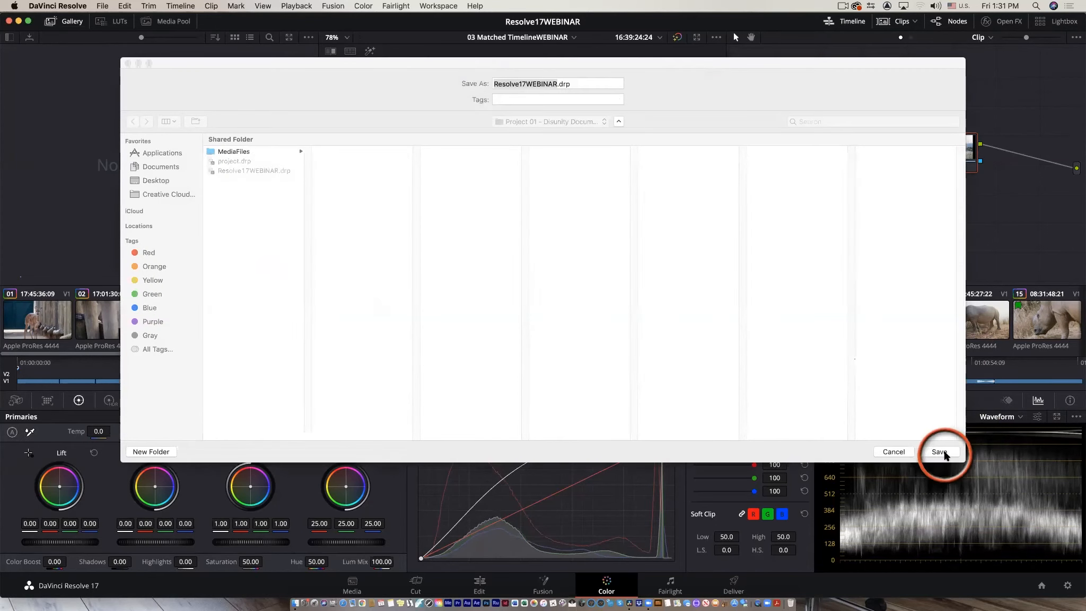
left_click(941, 452)
left_click(629, 134)
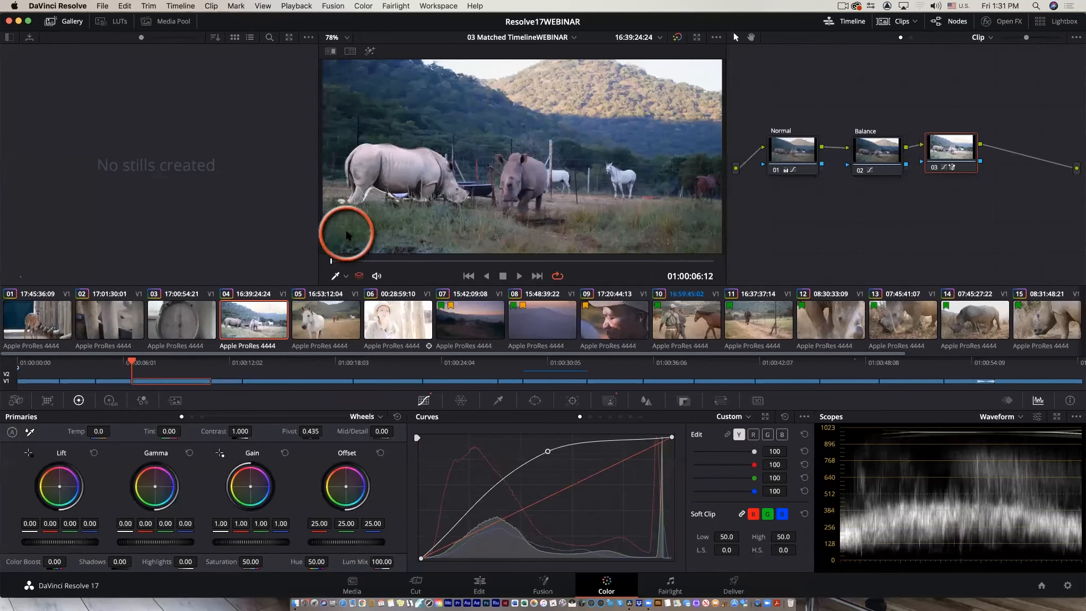
Play the clip full screen to review the brightened left rhino, then return to the Color page.
key("super+f")
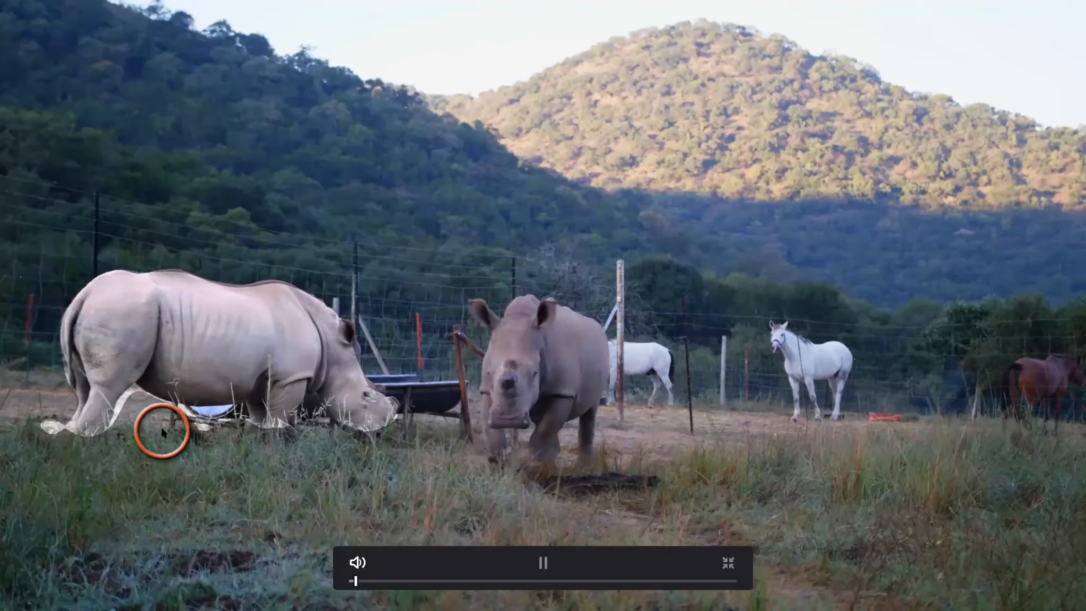
key("space")
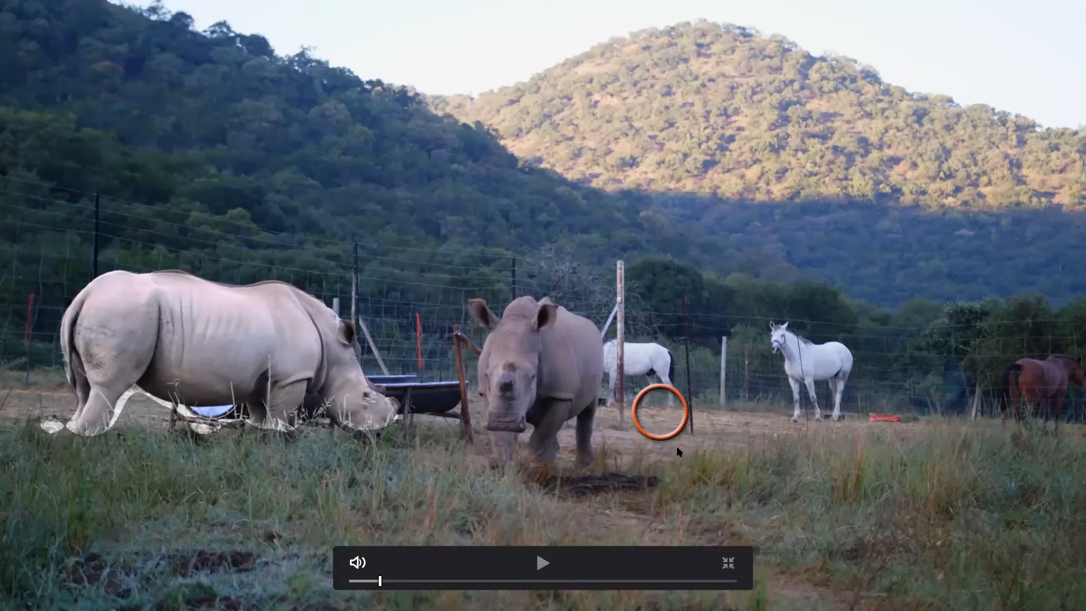
left_click(728, 563)
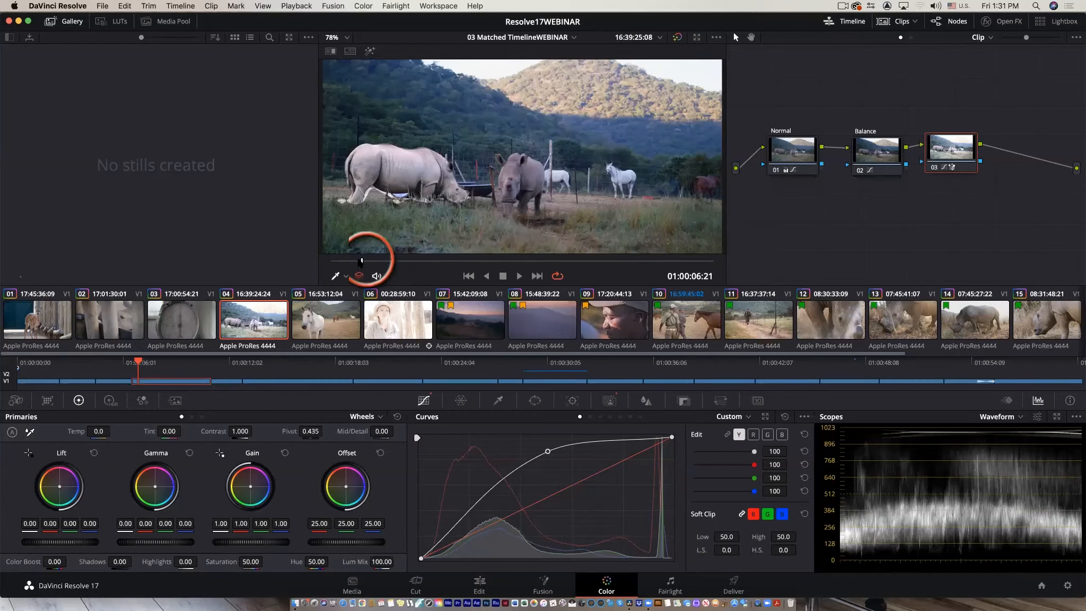
Nudge the playhead slightly forward and add a new serial node after the third node.
left_click_drag(362, 261, 368, 261)
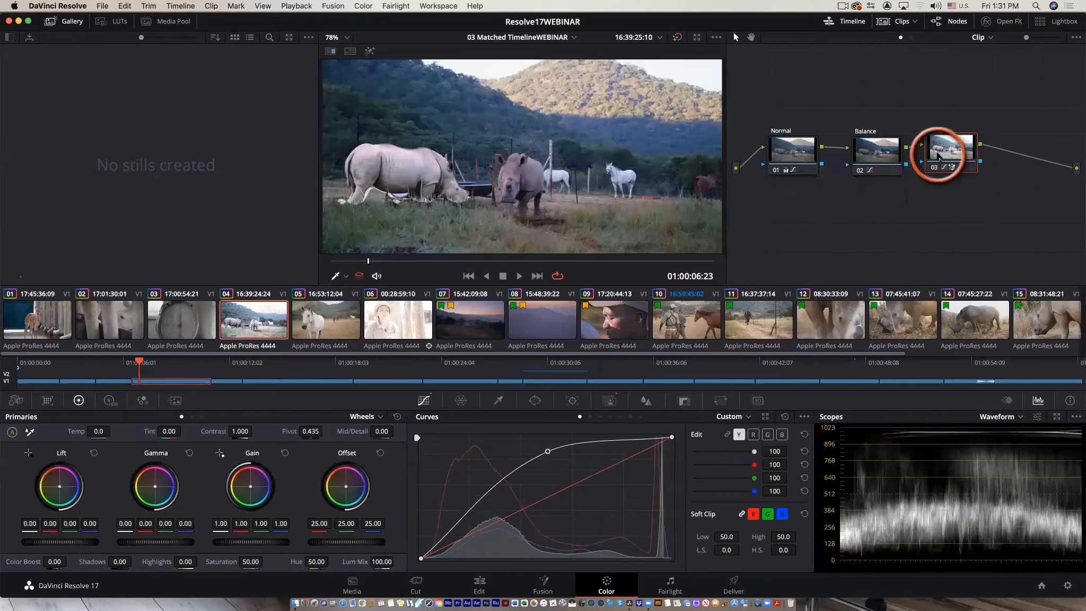
key("alt+s")
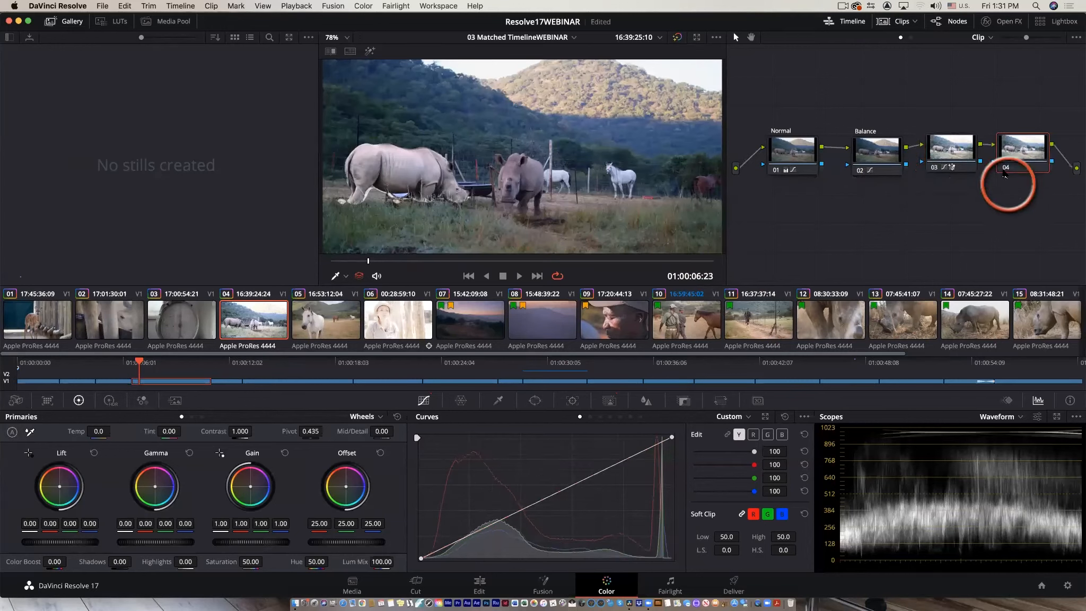
left_click(534, 403)
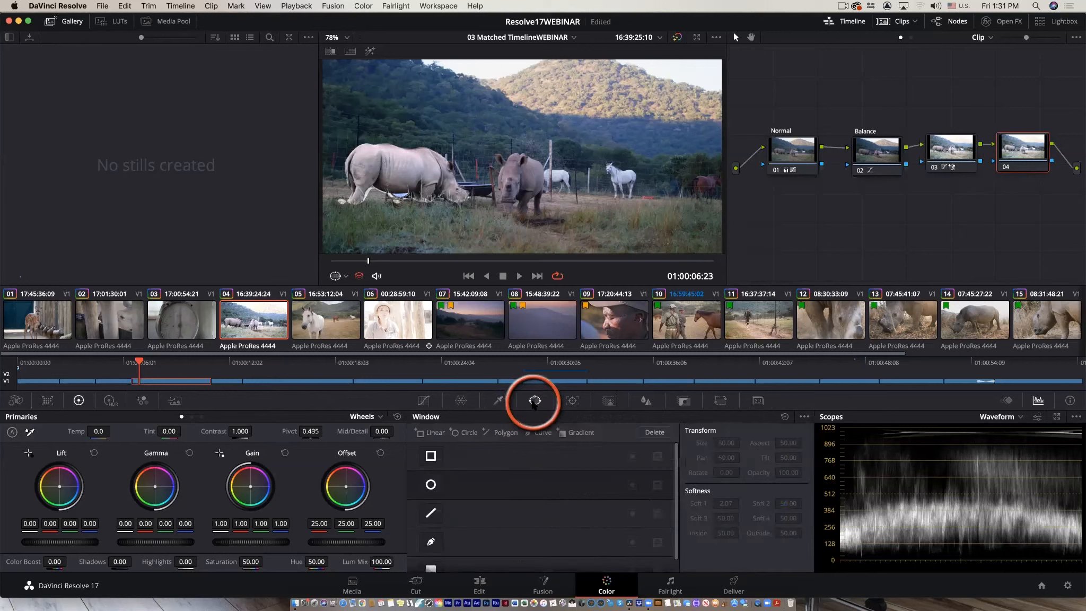
left_click(430, 541)
left_click(478, 79)
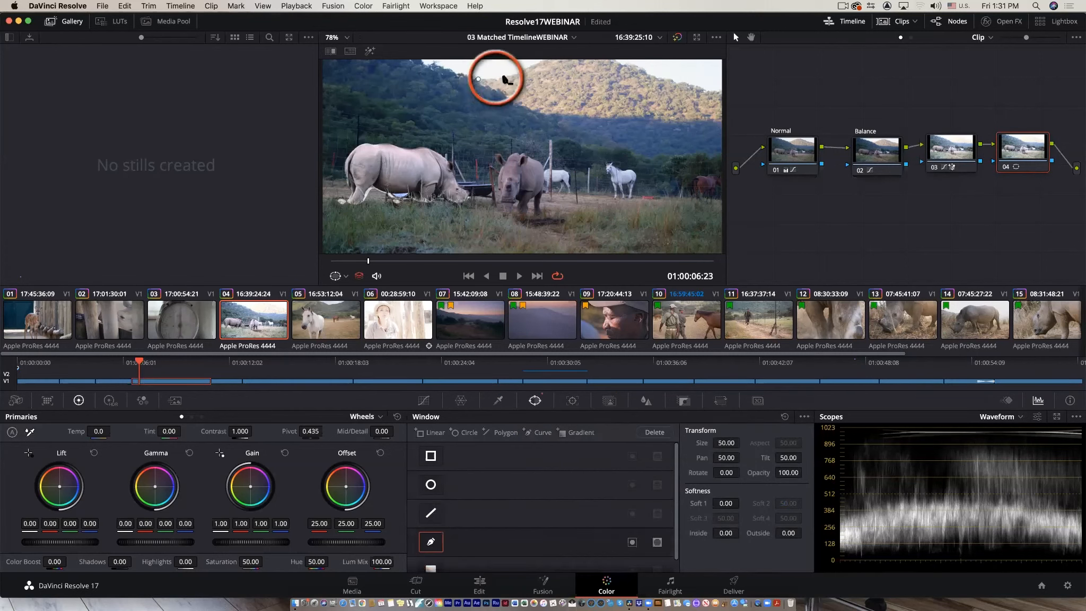
left_click(543, 60)
left_click(627, 61)
left_click(648, 74)
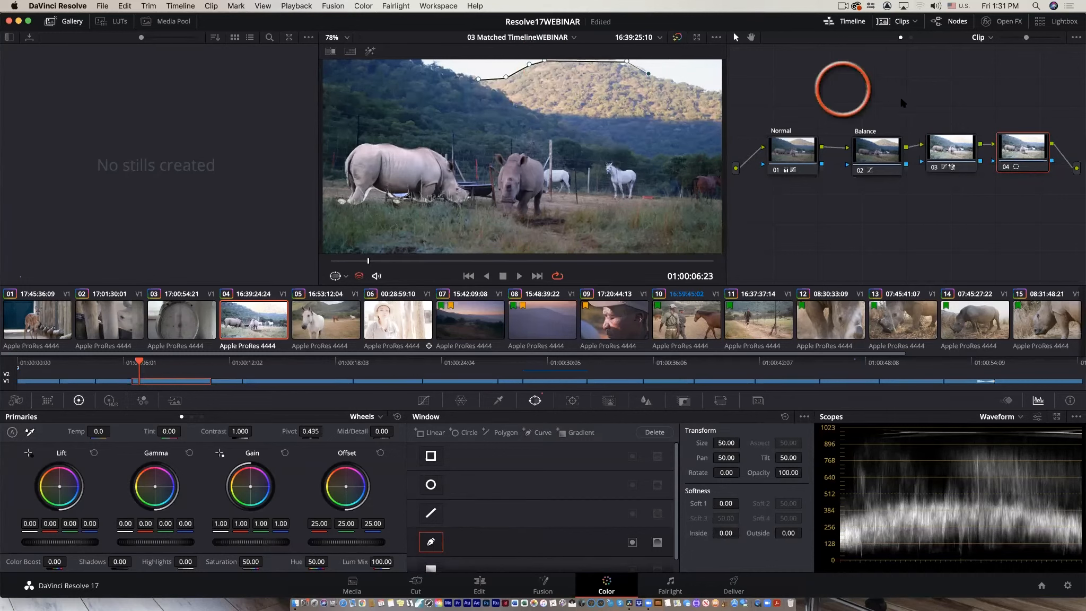
right_click(999, 155)
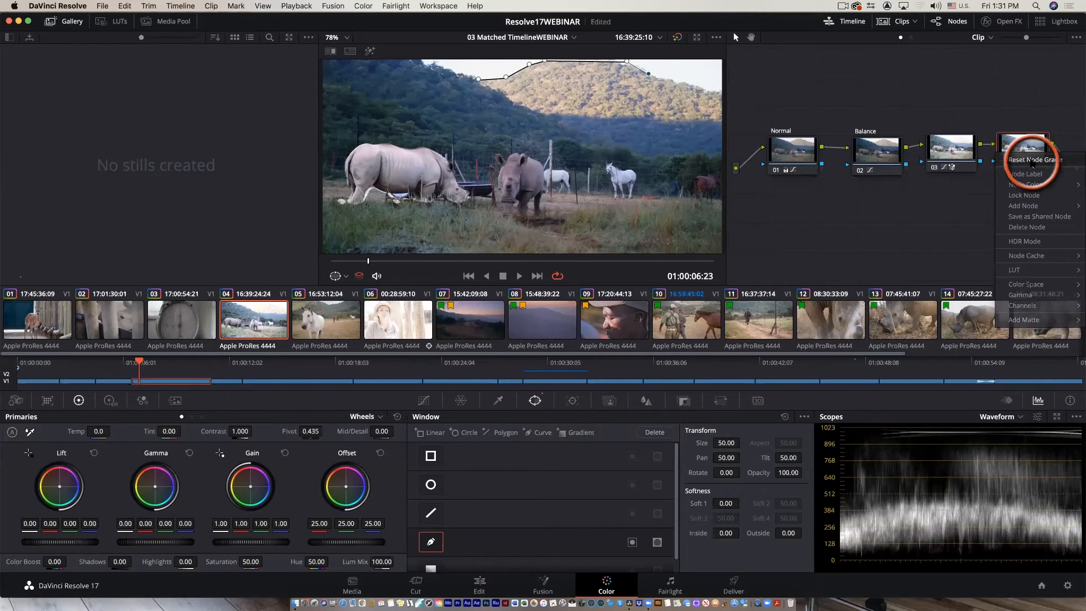
left_click(1033, 160)
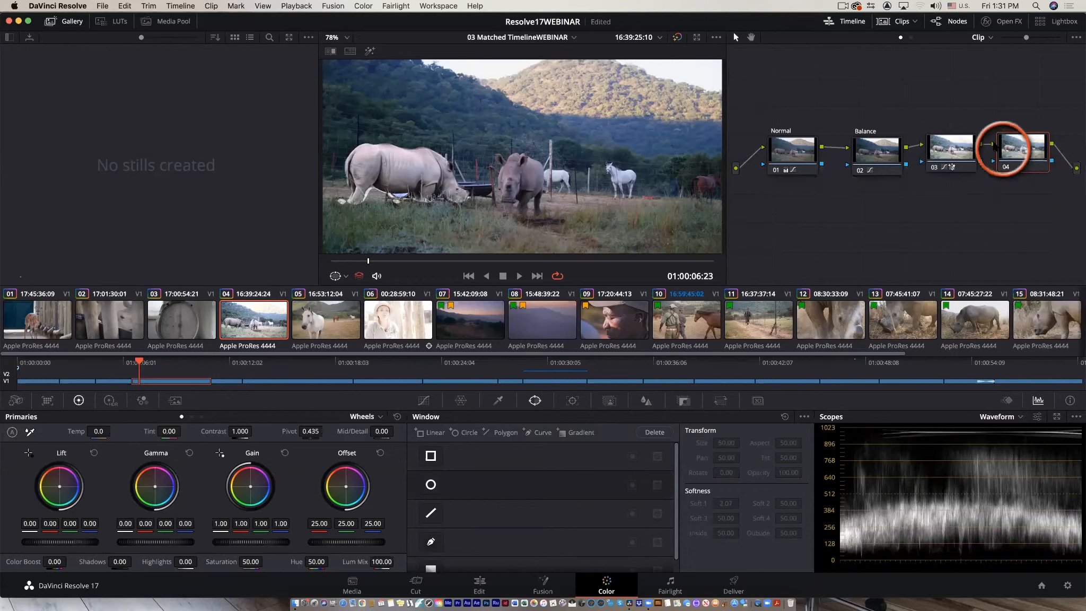
Qualify the sunlit hilltop with the HSL qualifier picker and refine the hue center and saturation low range while viewing the highlight.
left_click(498, 400)
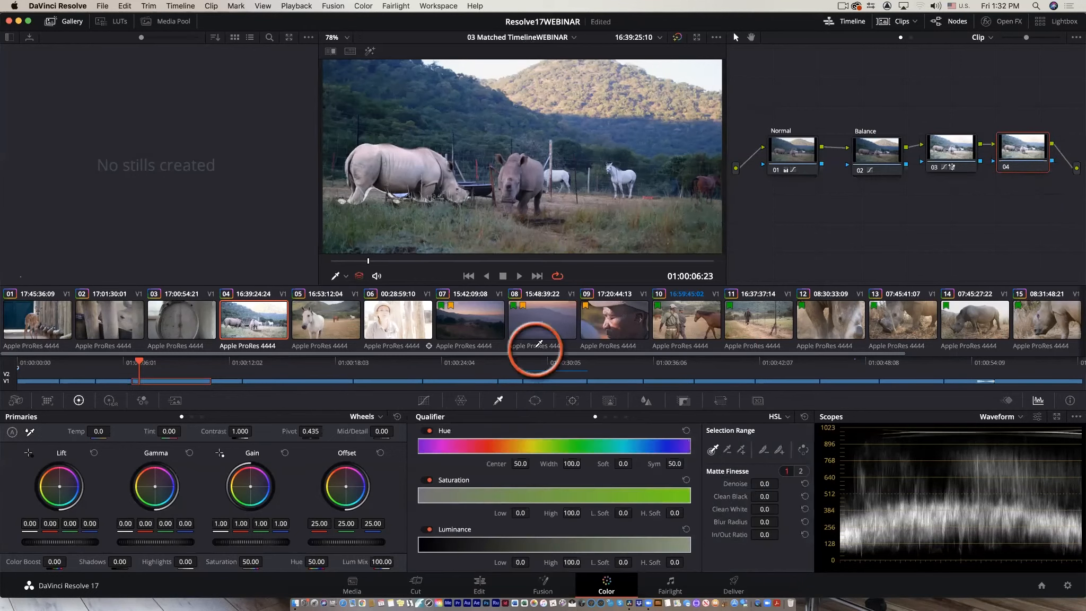
left_click(566, 88)
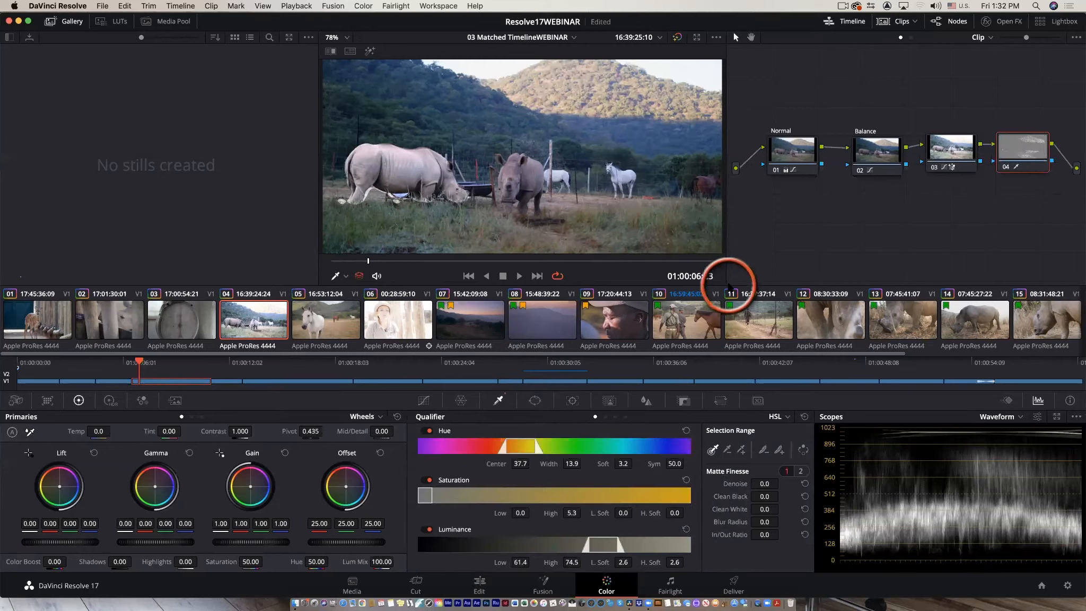
left_click(369, 51)
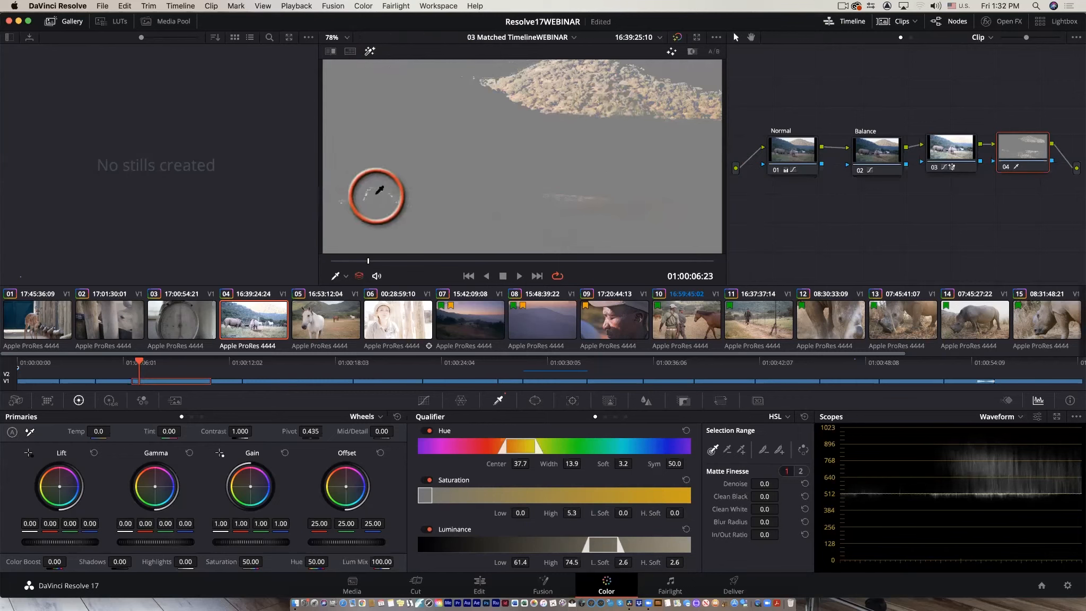
mouse_move(509, 445)
left_mouse_down()
mouse_move(530, 447)
mouse_move(494, 448)
mouse_move(504, 449)
left_mouse_up()
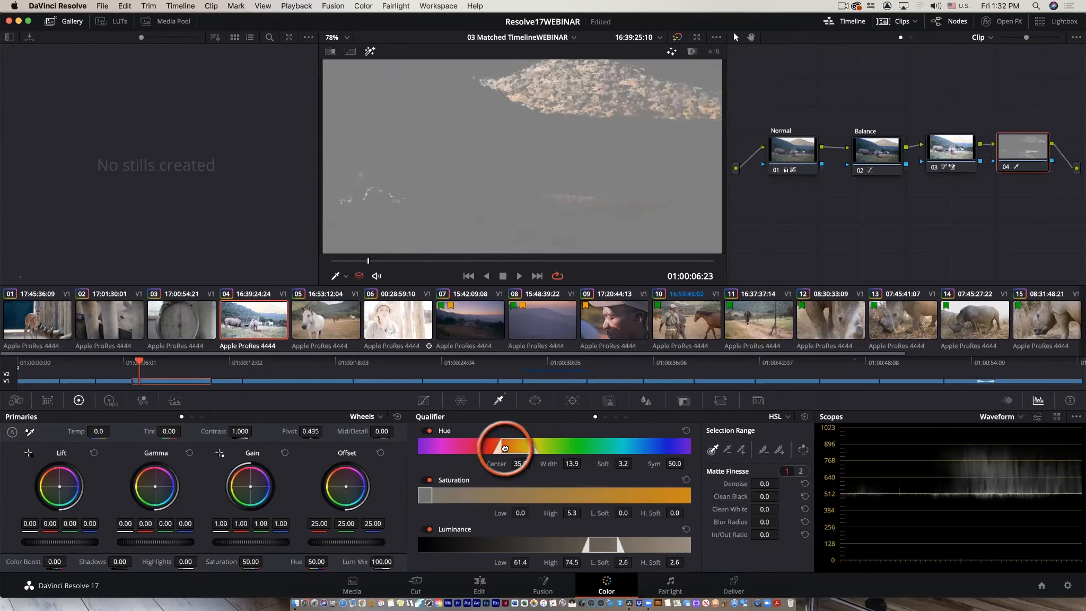
left_click(424, 495)
left_click_drag(454, 496, 425, 497)
left_click(620, 548)
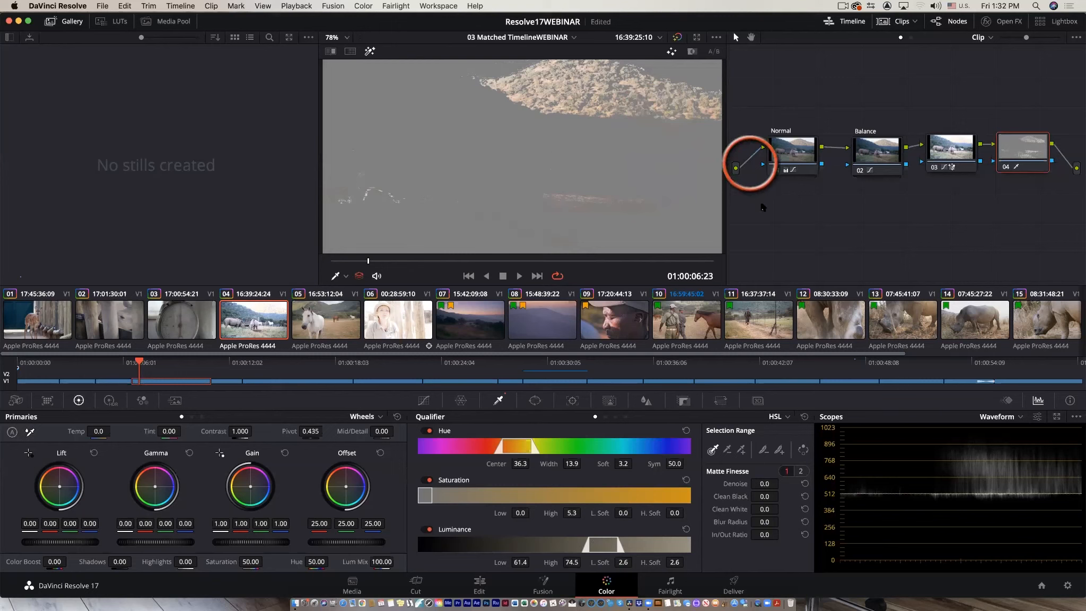
Open the Color Warper and drag its hue-saturation grid points to shift the hilltop's colours.
left_click(423, 401)
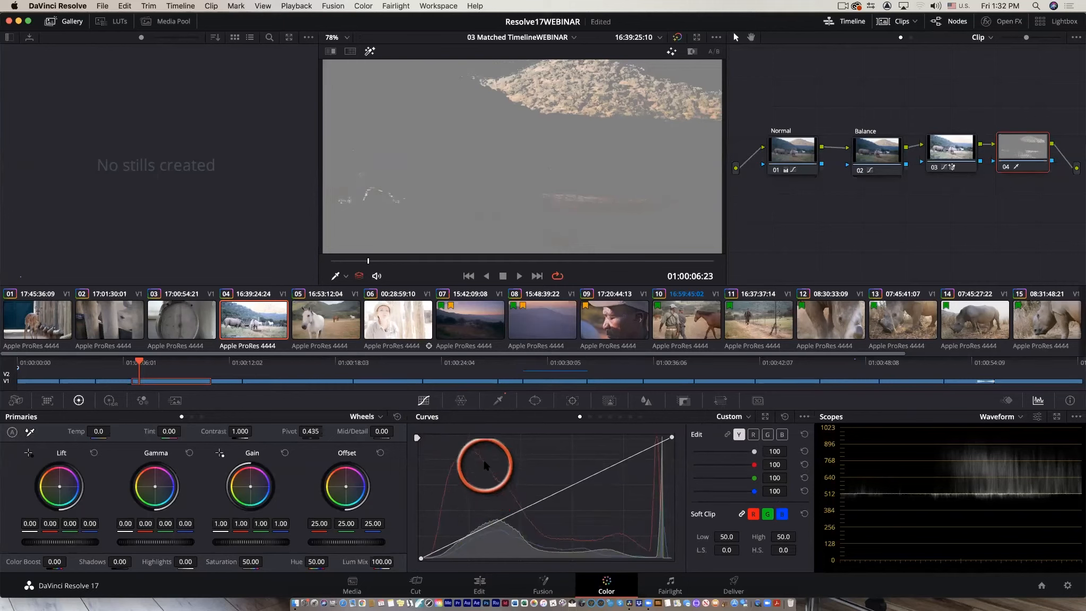
left_click(461, 401)
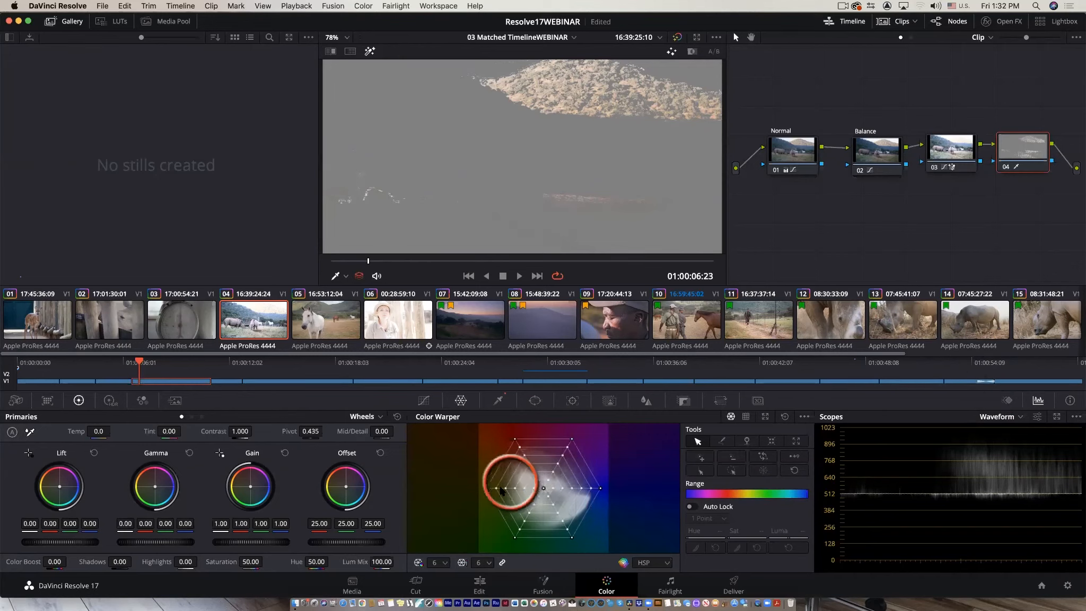
left_click_drag(506, 493, 514, 468)
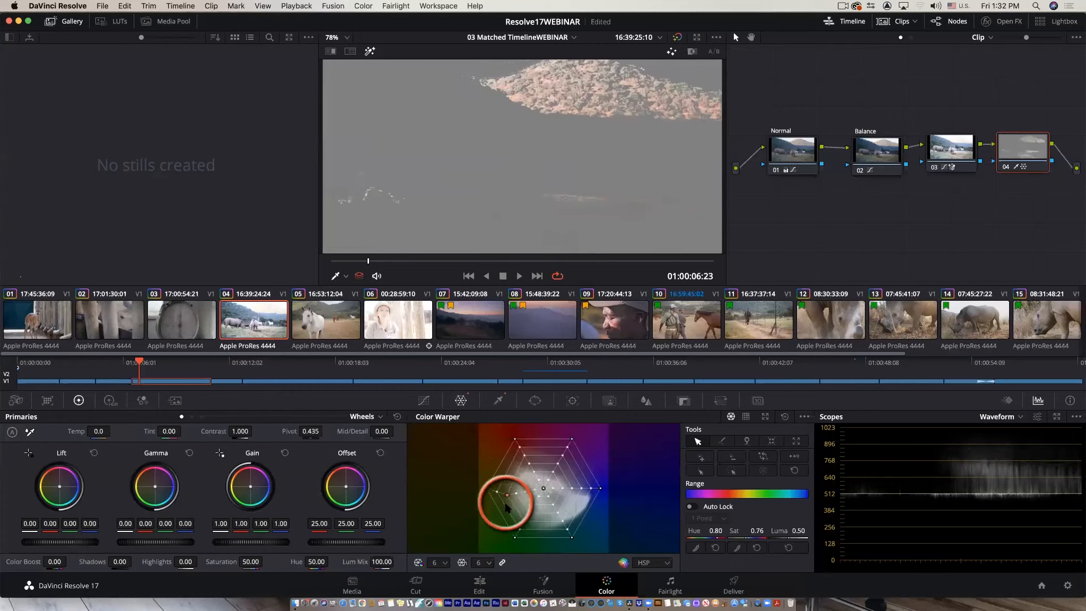
left_click_drag(517, 490, 520, 474)
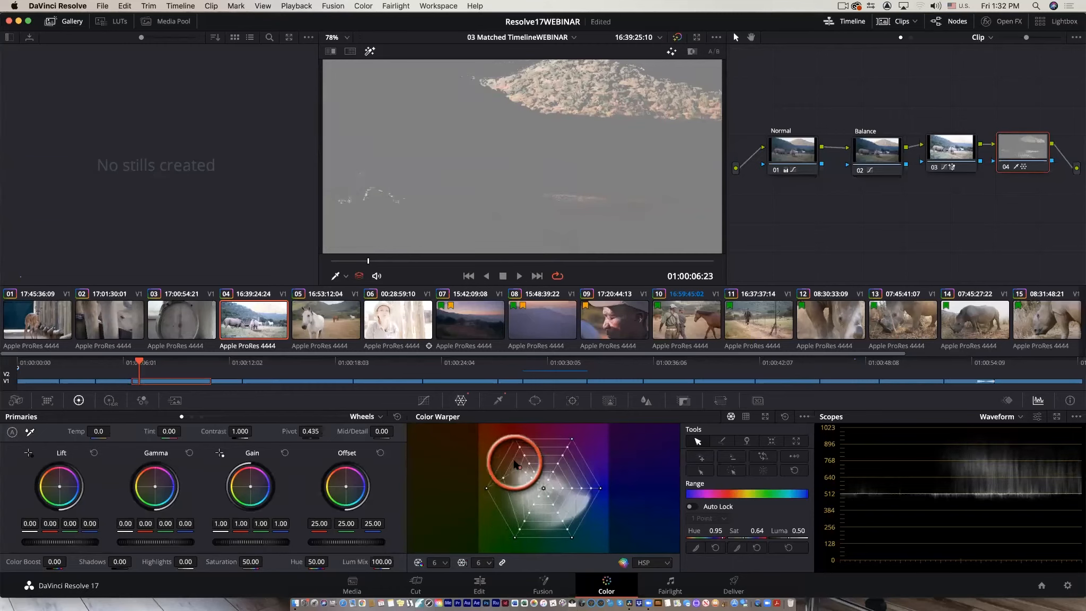
left_click_drag(510, 497, 508, 498)
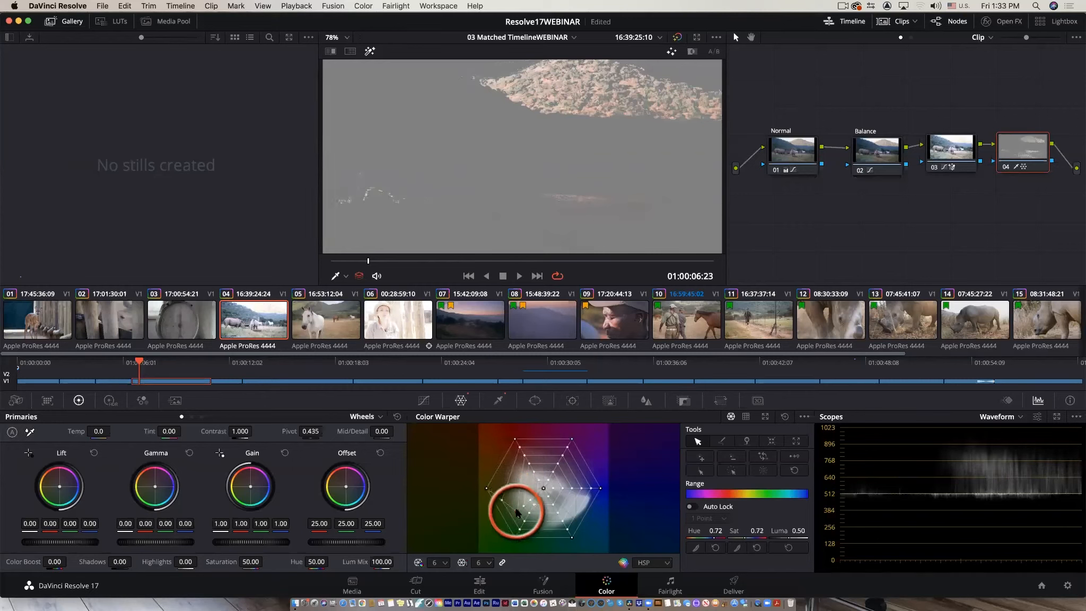
left_click_drag(515, 510, 513, 483)
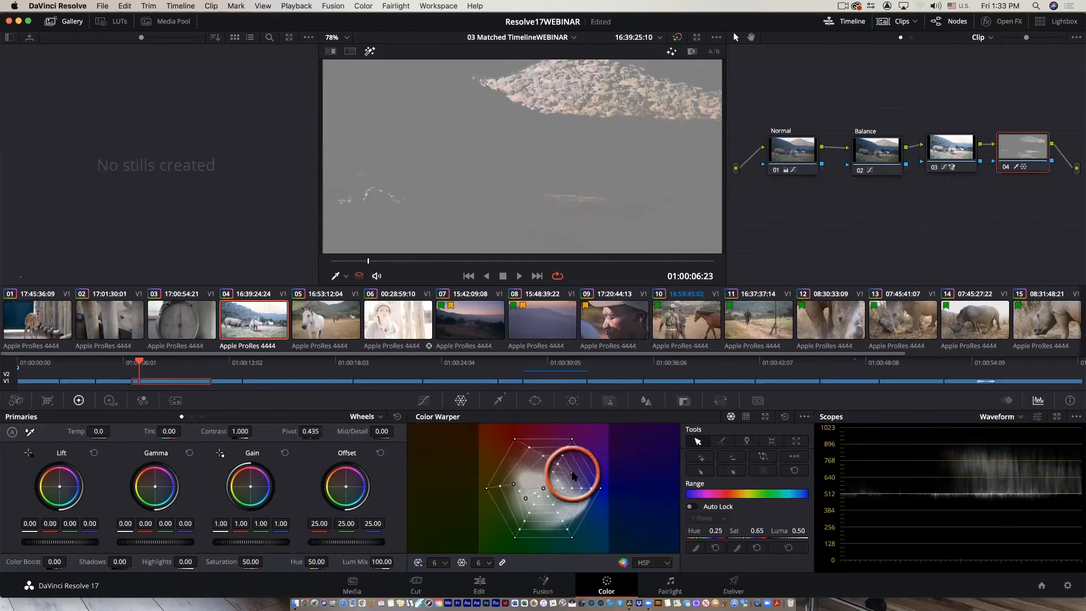
left_click_drag(565, 471, 528, 472)
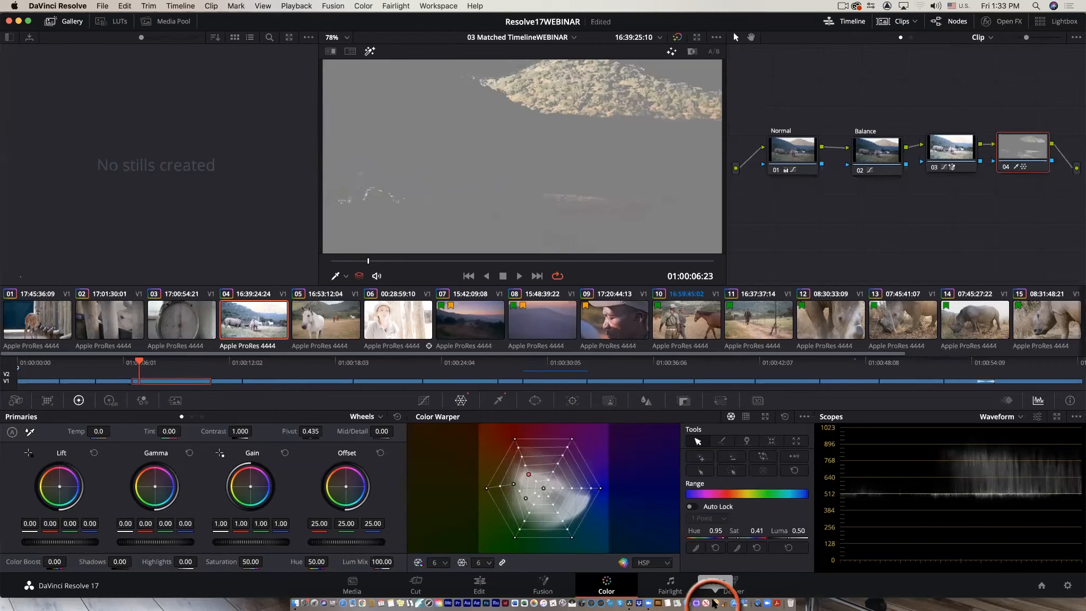
Set the Color Warper grid resolution to 16 by 16 and turn off the qualifier highlight.
left_click(502, 564)
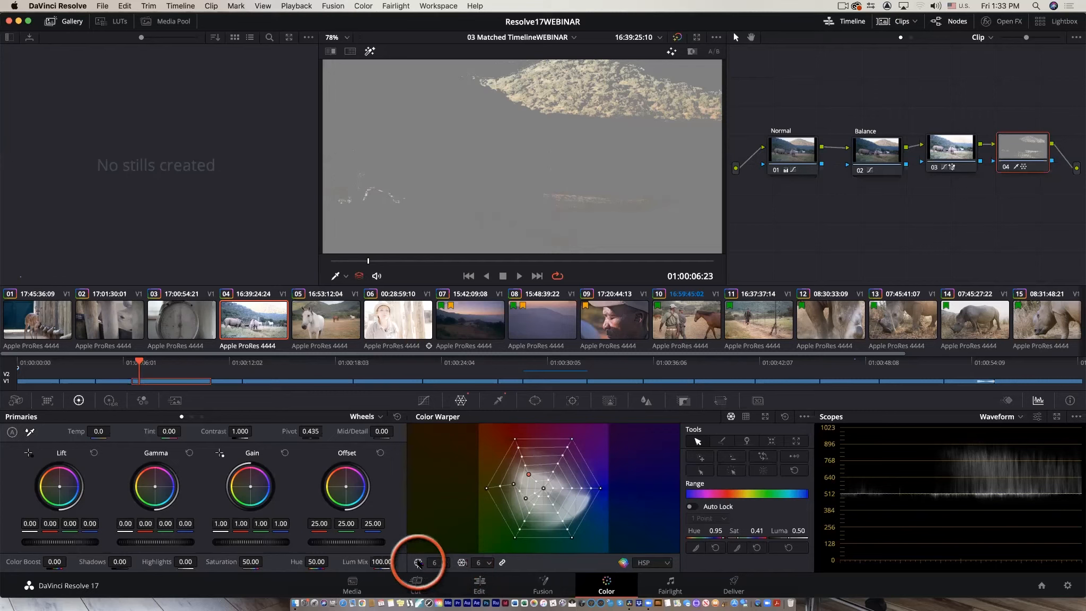
left_click(485, 563)
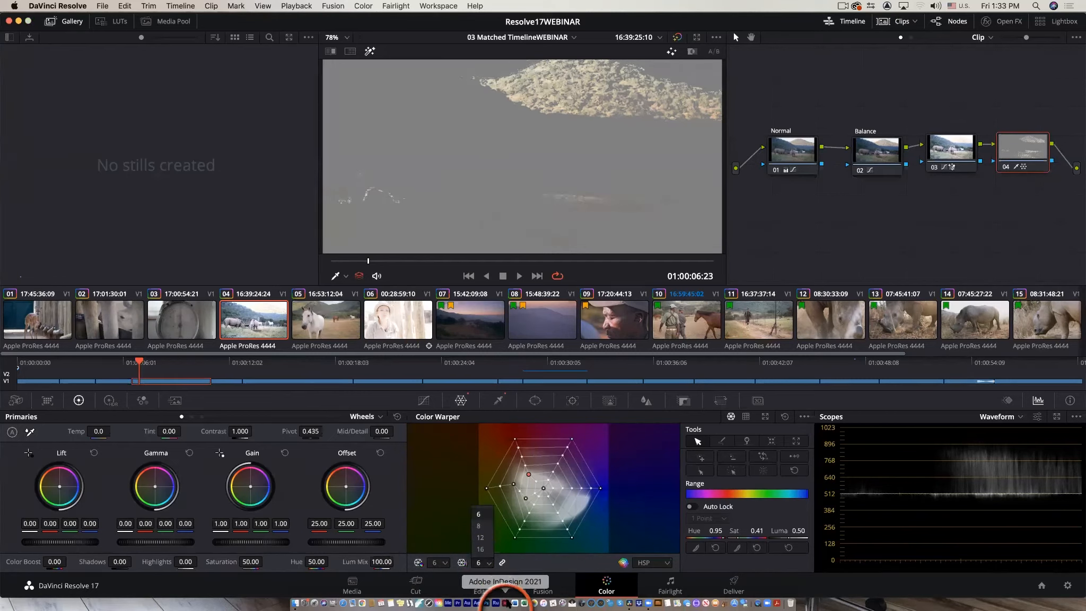
left_click(480, 537)
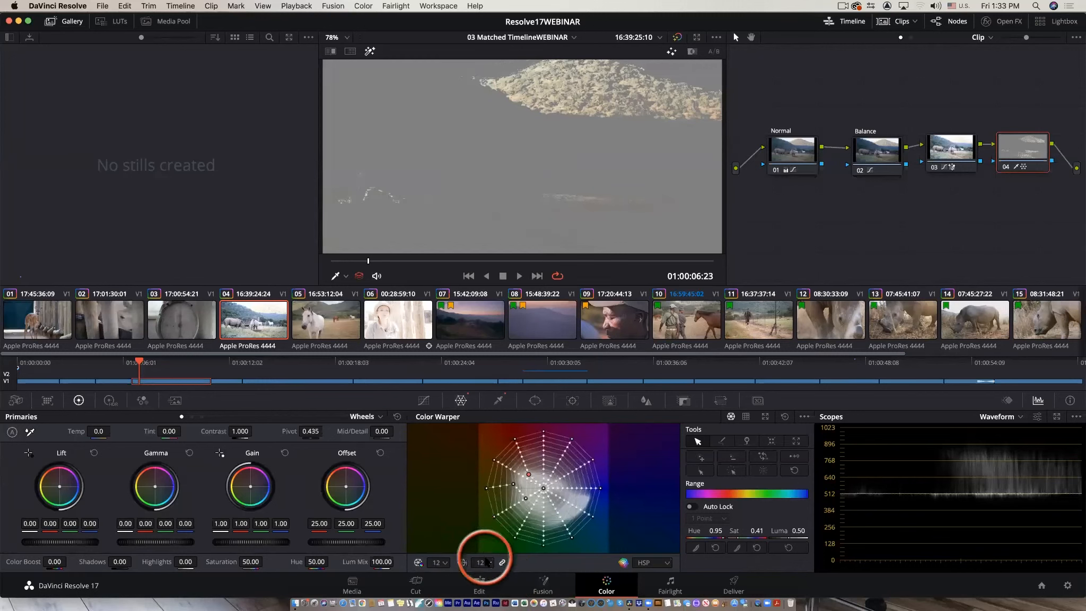
left_click(487, 563)
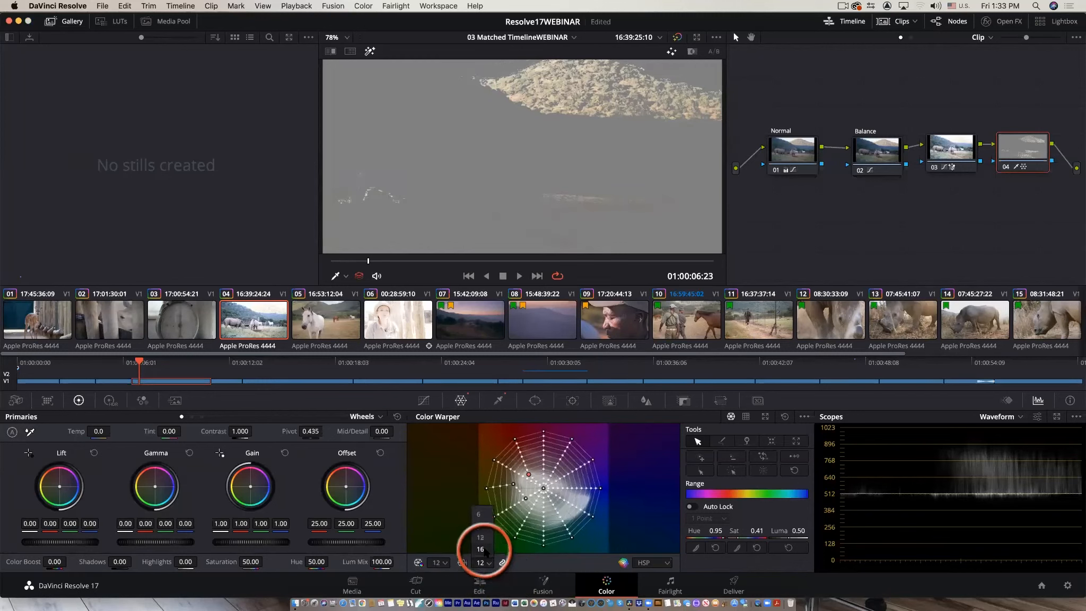
left_click(480, 549)
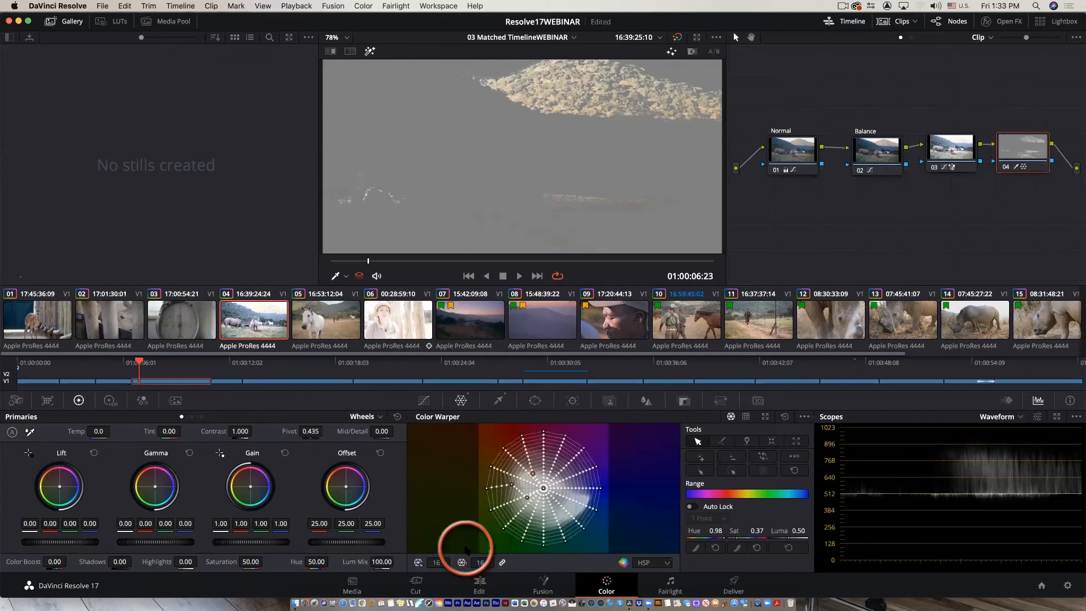
left_click(369, 51)
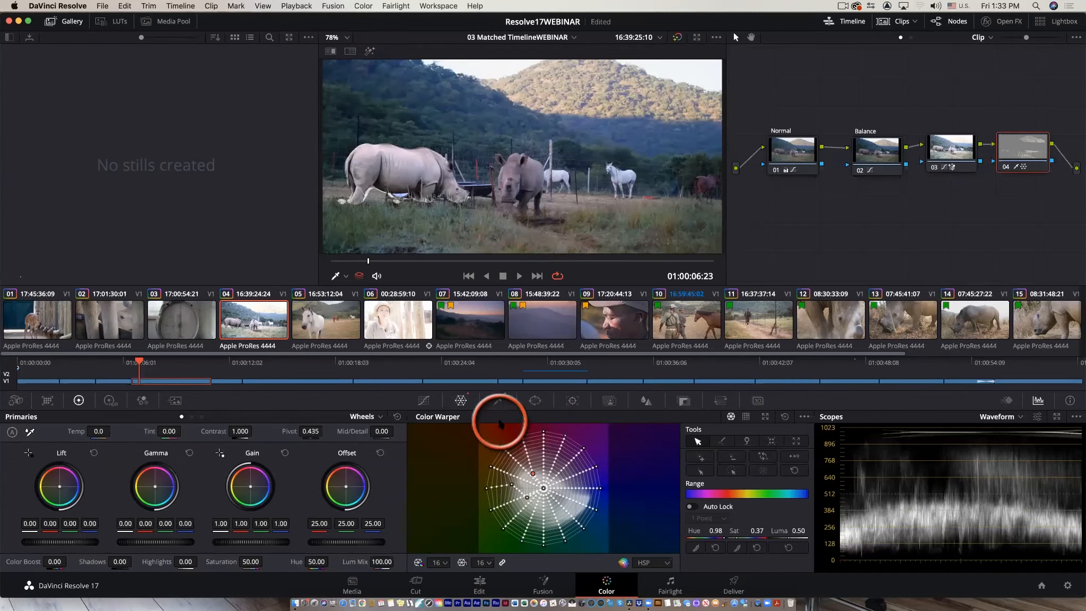
Tint the qualified hilltop greener using the green channel curve, the lift wheel and the gain wheel.
left_click(423, 401)
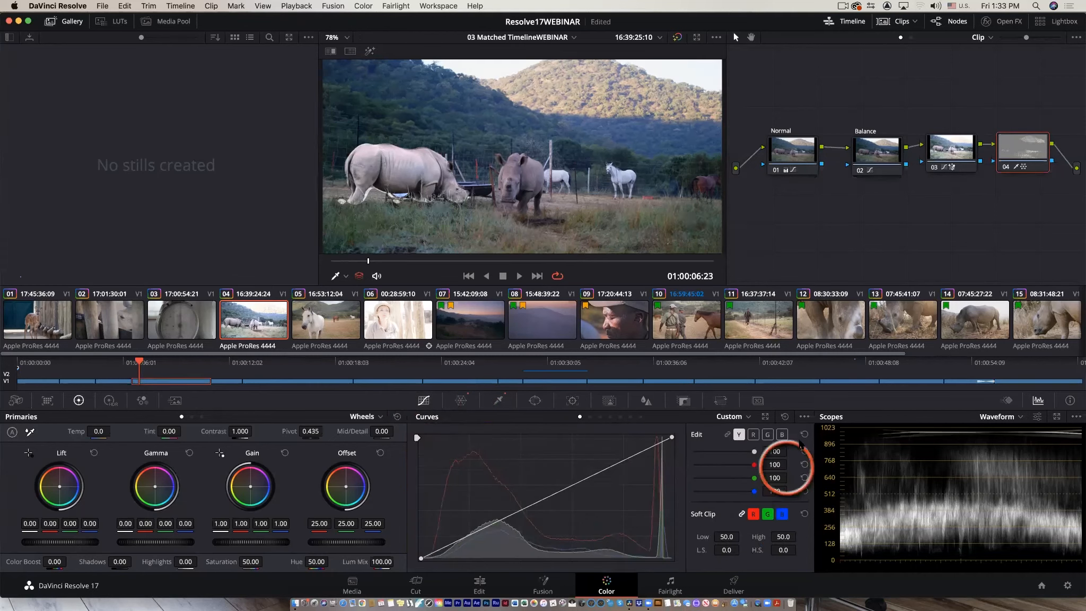
left_click(767, 434)
mouse_move(542, 495)
left_mouse_down()
mouse_move(527, 465)
mouse_move(565, 511)
mouse_move(534, 477)
mouse_move(548, 497)
left_mouse_up()
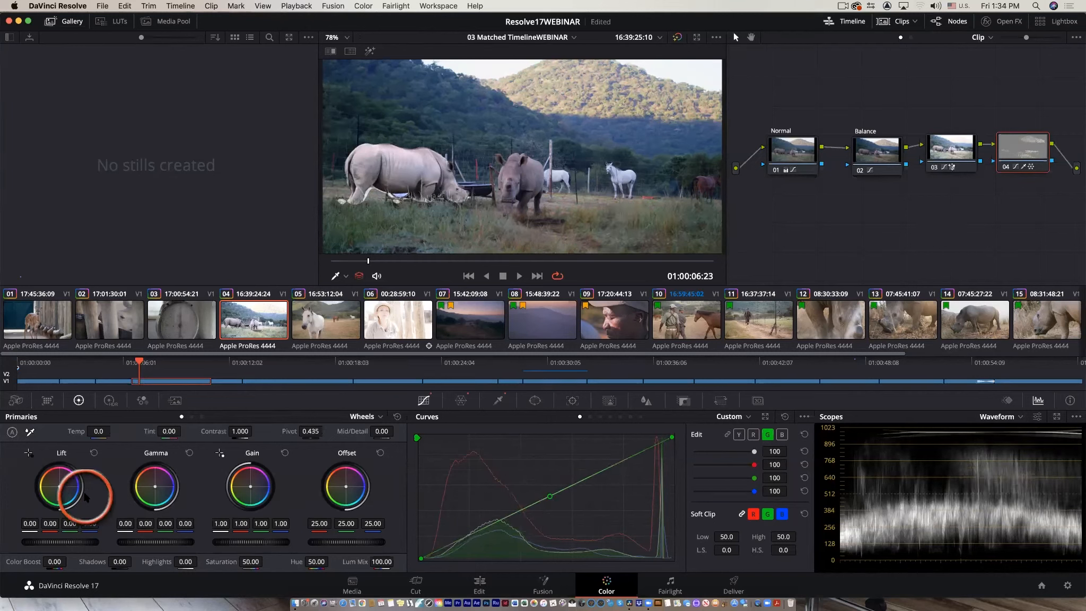
mouse_move(60, 486)
left_mouse_down()
mouse_move(32, 525)
mouse_move(53, 485)
left_mouse_up()
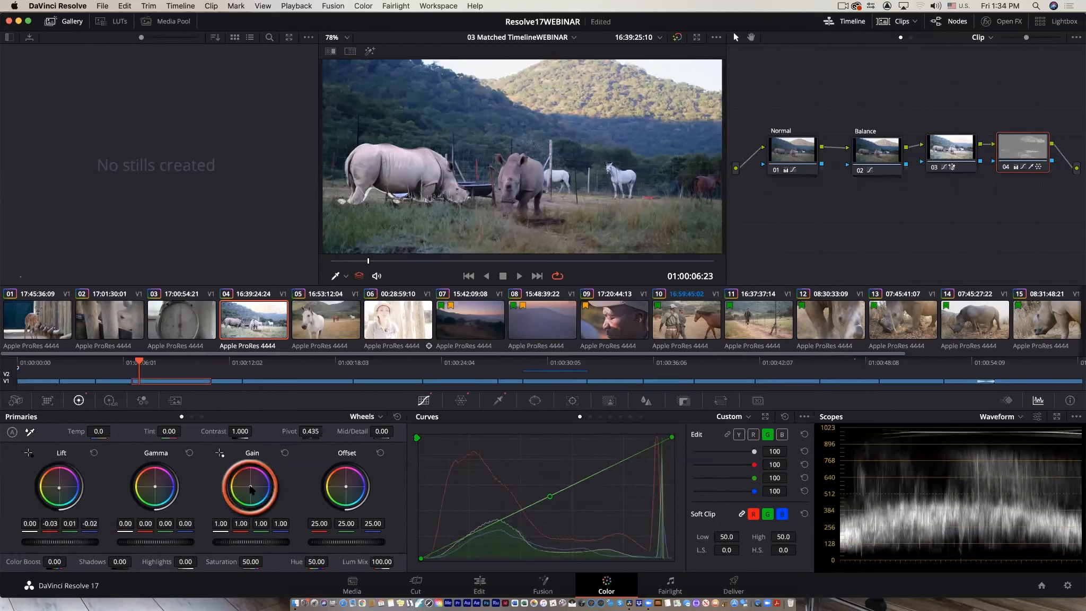
left_click_drag(252, 488, 227, 515)
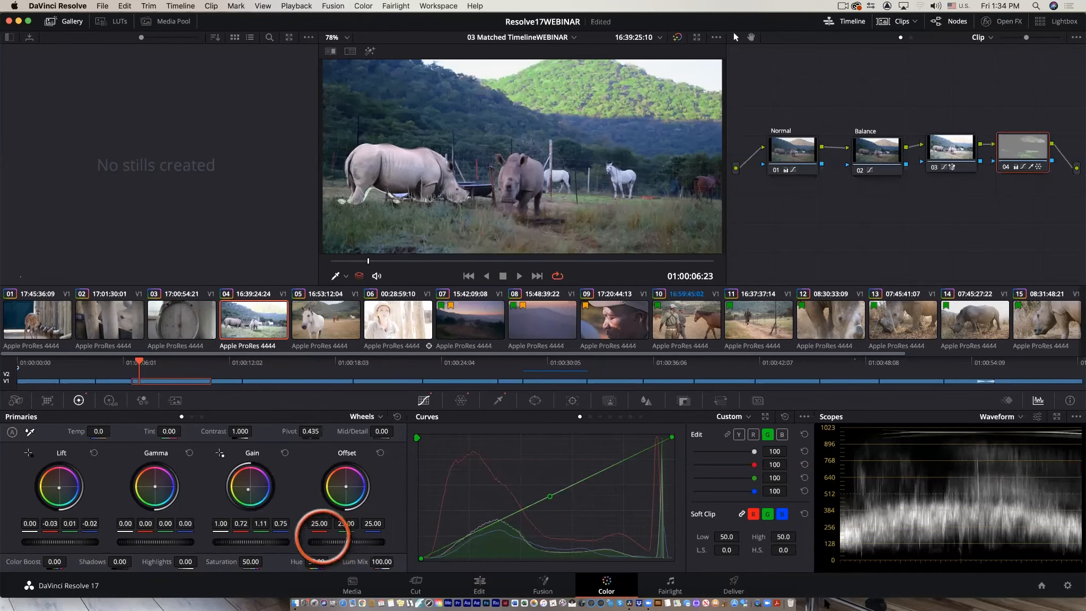
Play the clip full screen to review the greener hilltop.
key("super+f")
key("space")
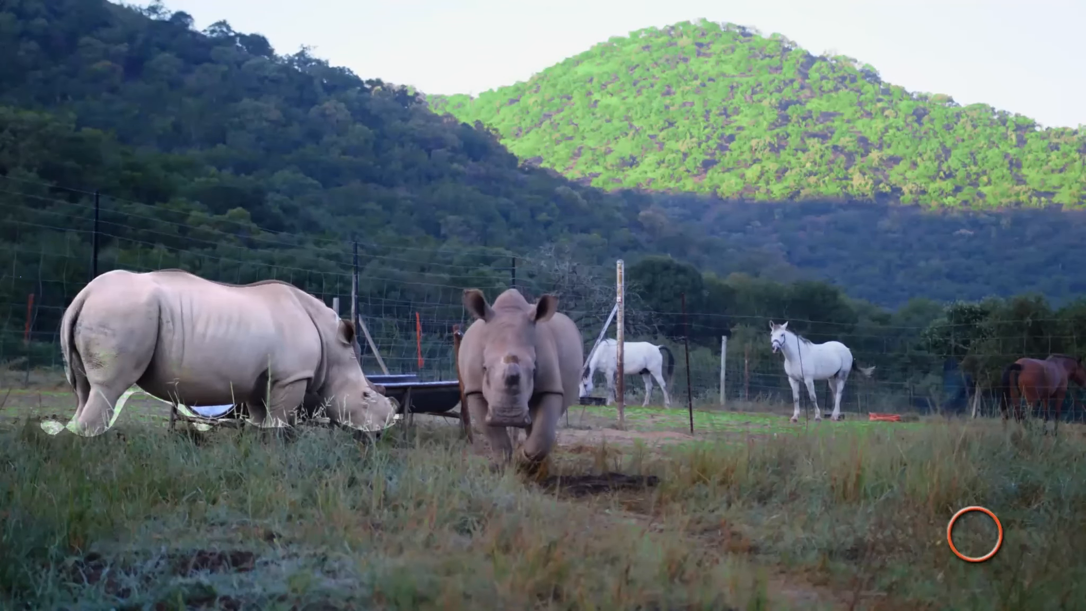
Stop playback, leave the full-screen view and switch to the Deliver page.
key("space")
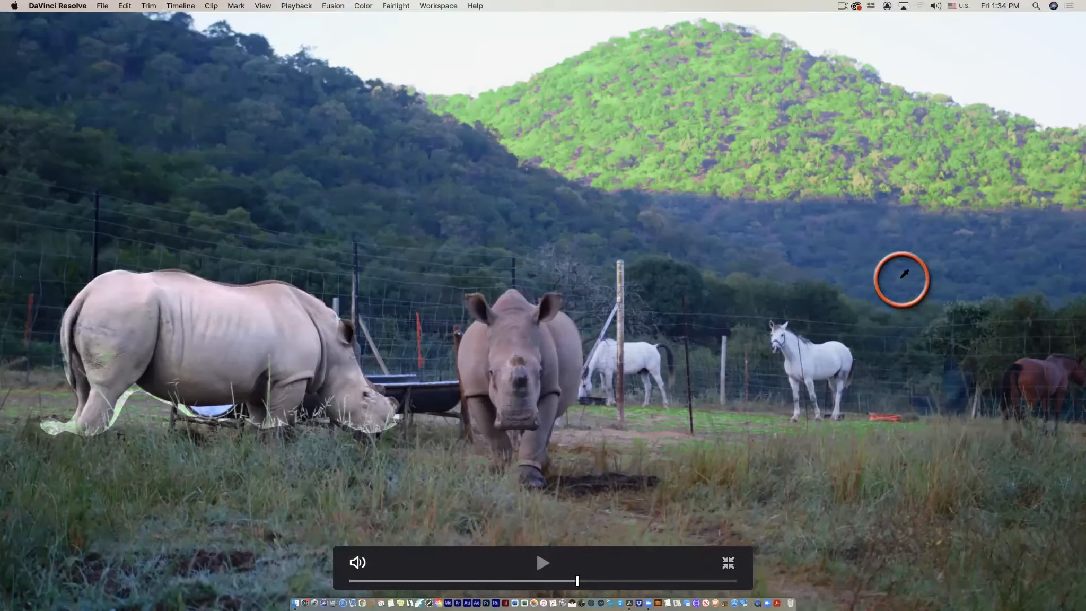
key("Escape")
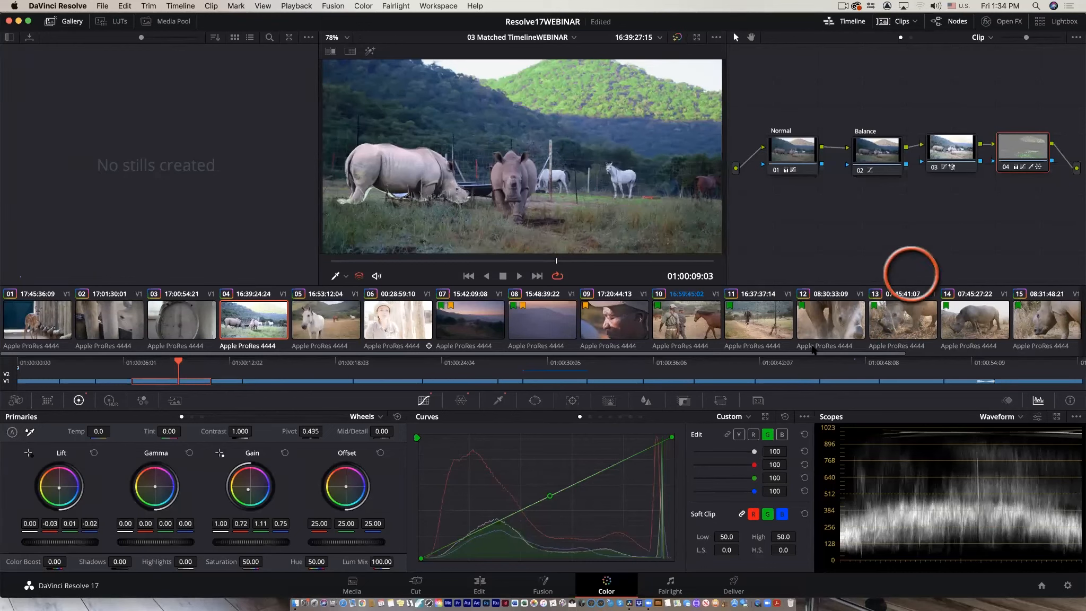
left_click(734, 582)
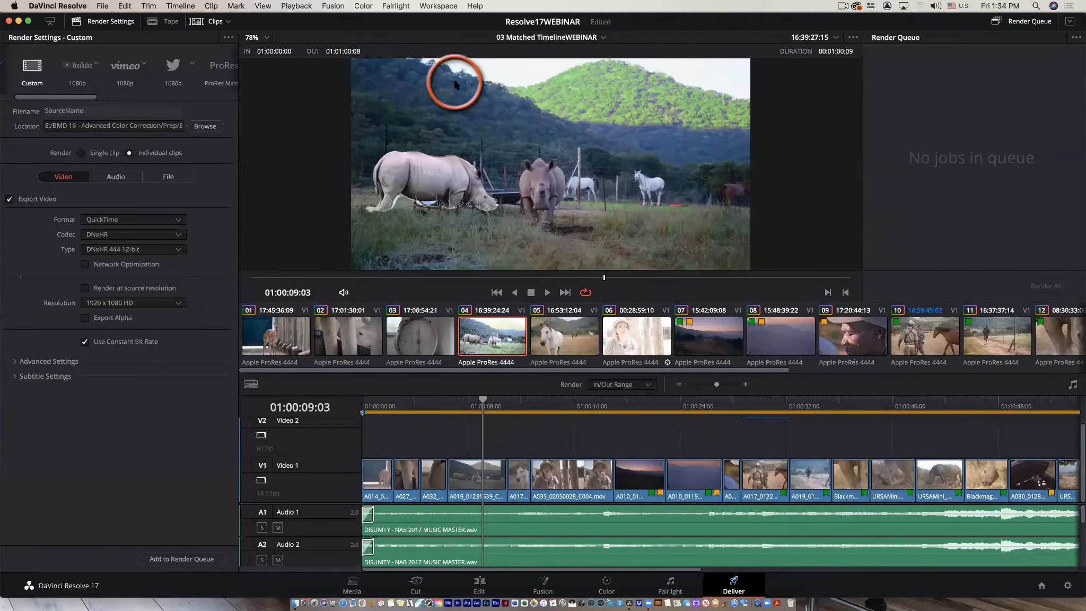
Step through the render presets Vimeo 1080p, ProRes Master and YouTube 1080p, ending on the Custom preset.
left_click(229, 37)
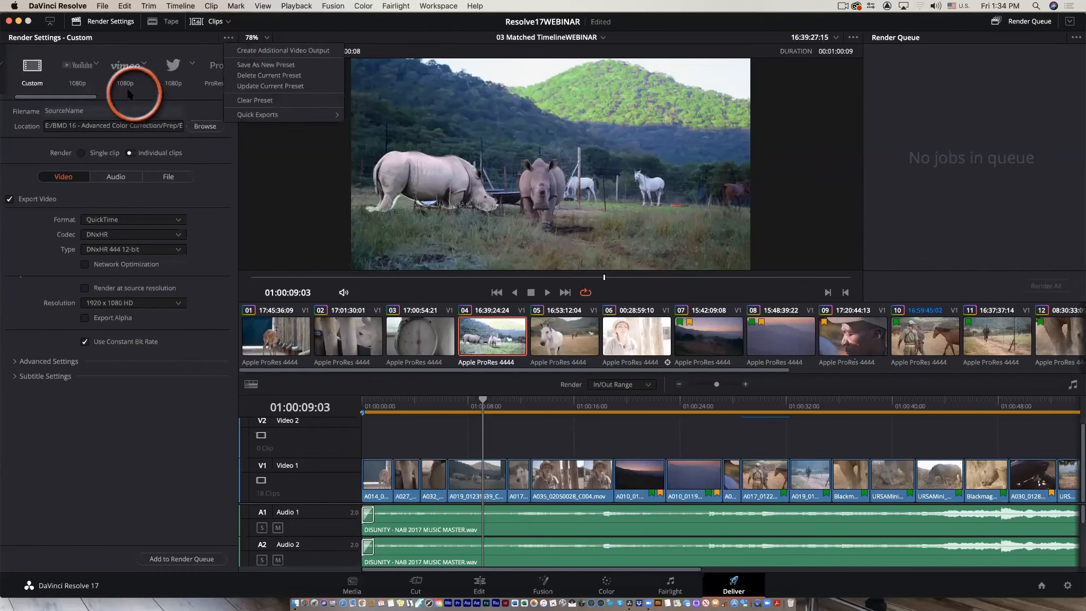
left_click(86, 69)
left_click(132, 73)
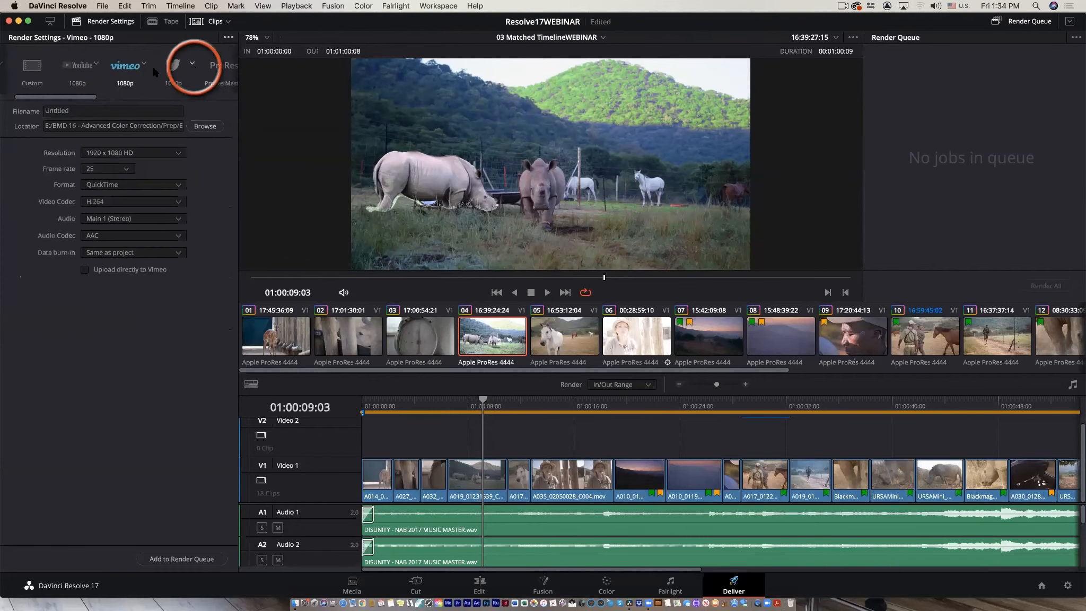
left_click(173, 66)
left_click(220, 76)
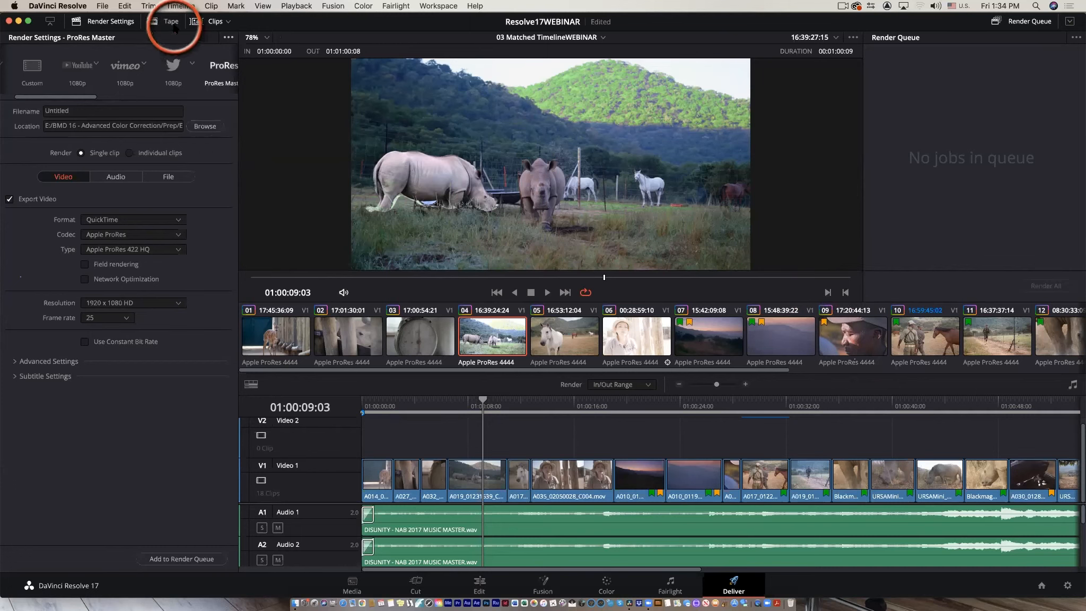
left_click(82, 66)
left_click(33, 68)
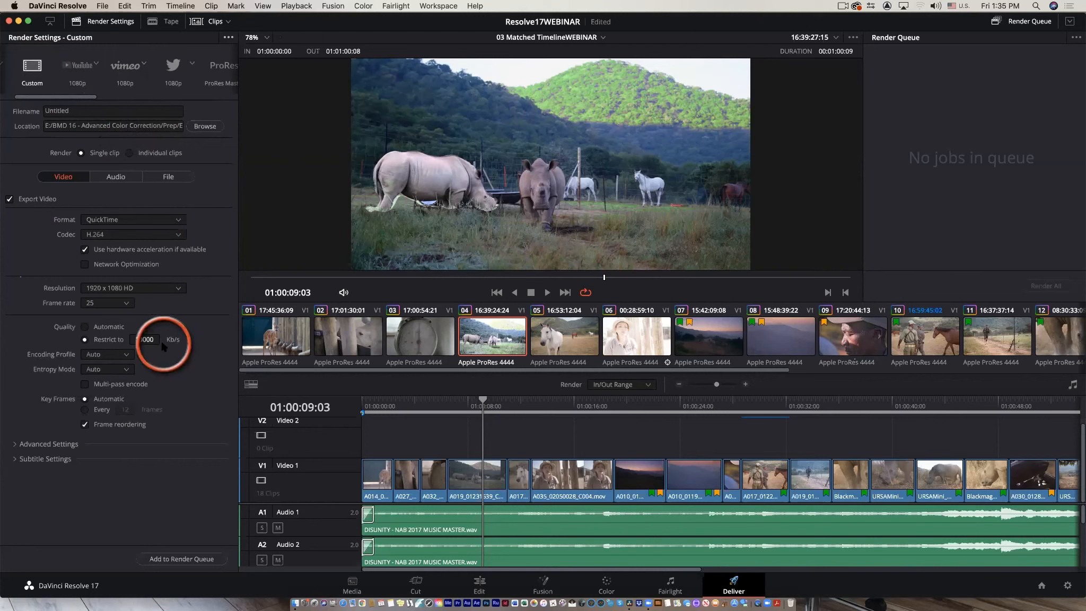
Open the render Format list to choose a different container format.
left_click(177, 220)
left_click(221, 219)
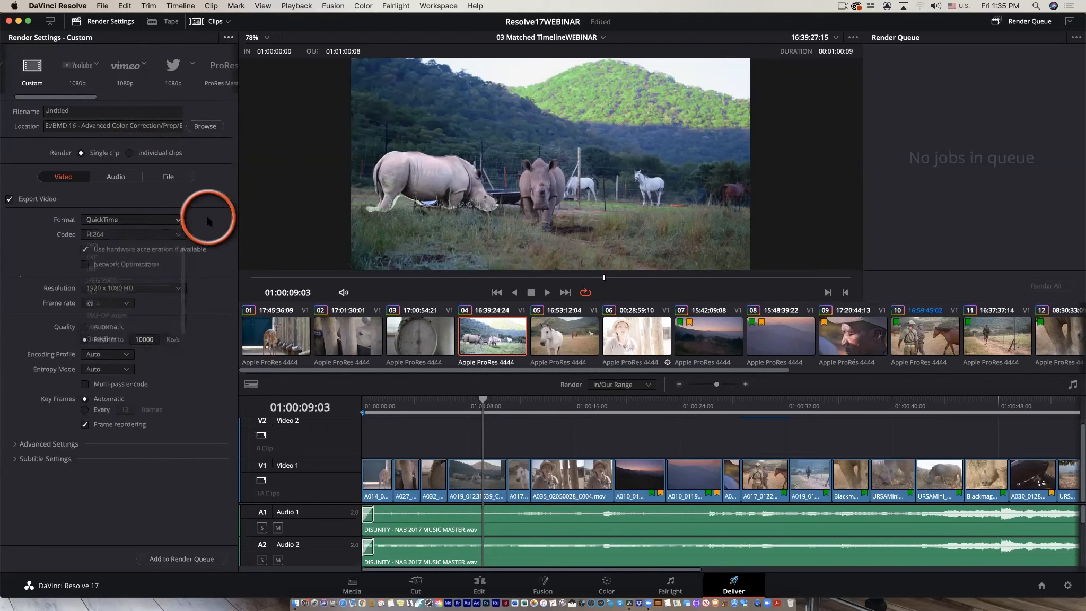
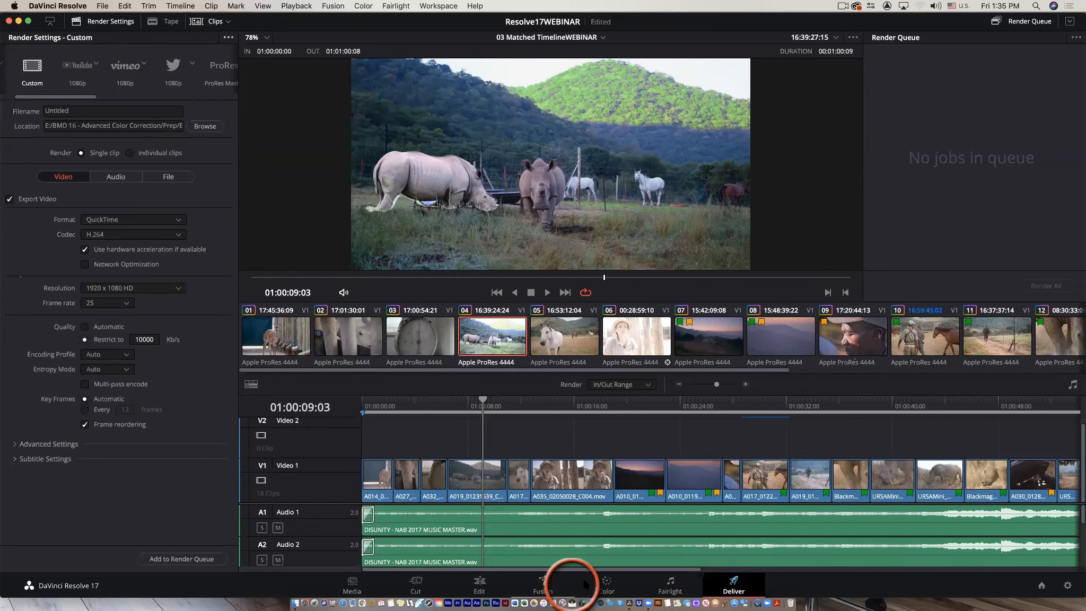
Return to the Color page and select clip 15, the rhino close-up, in the clip strip.
left_click(607, 583)
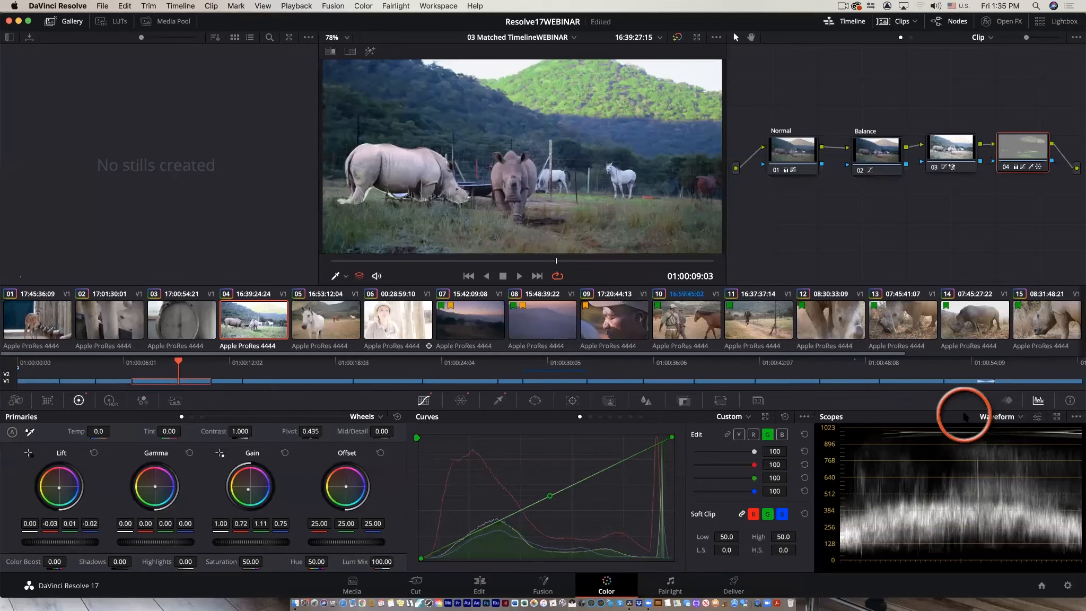
left_click(1049, 324)
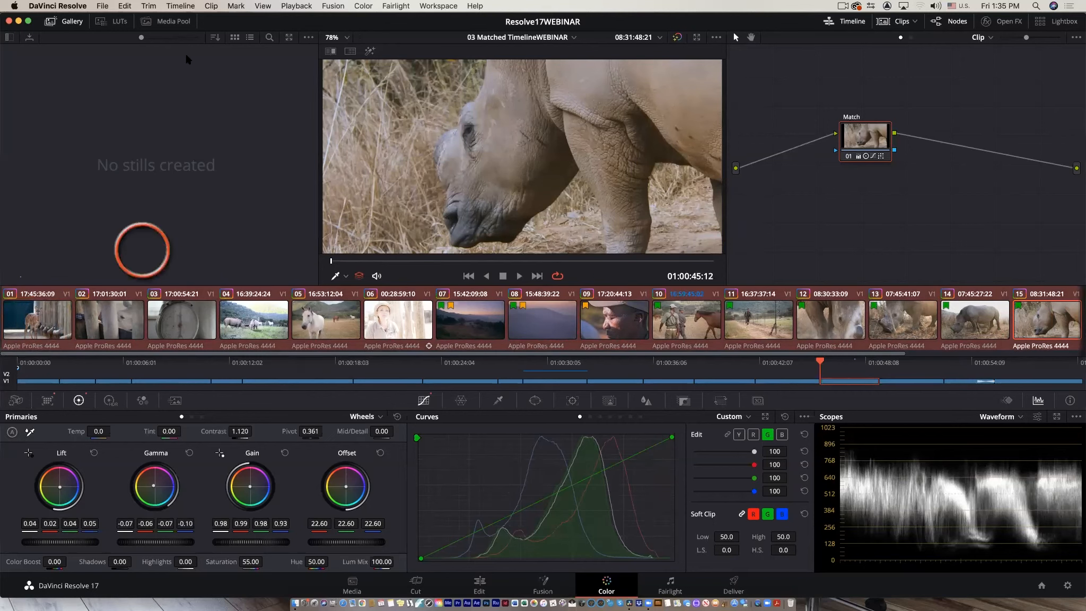
Reset all grades and nodes on the current clip.
left_click(360, 6)
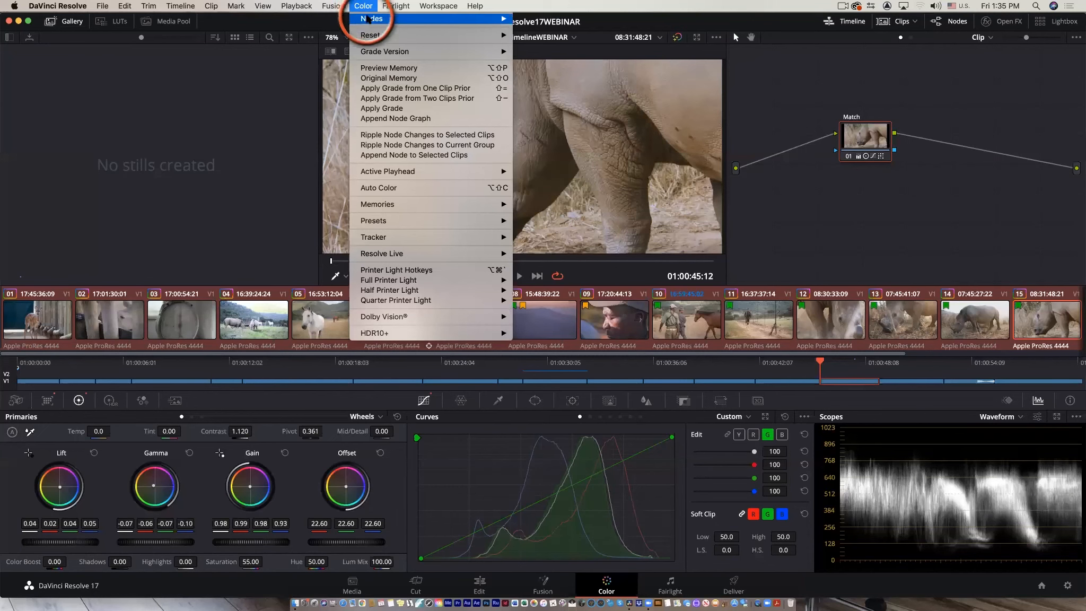
mouse_move(493, 35)
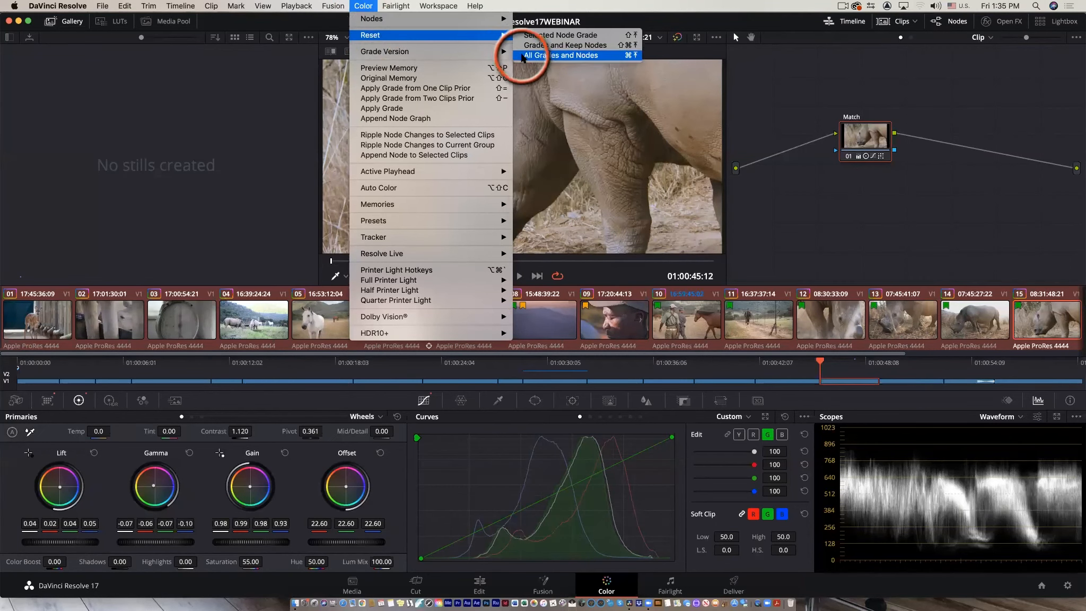
left_click(519, 55)
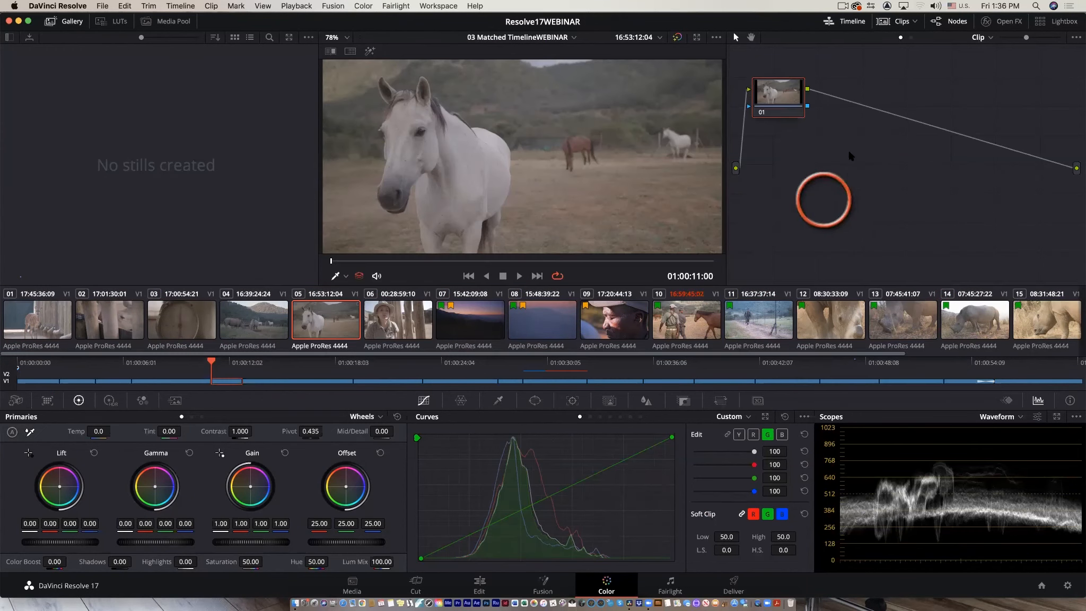
Select clip 02 and switch the node editor from Clip nodes to Timeline nodes.
left_click_drag(780, 104, 786, 182)
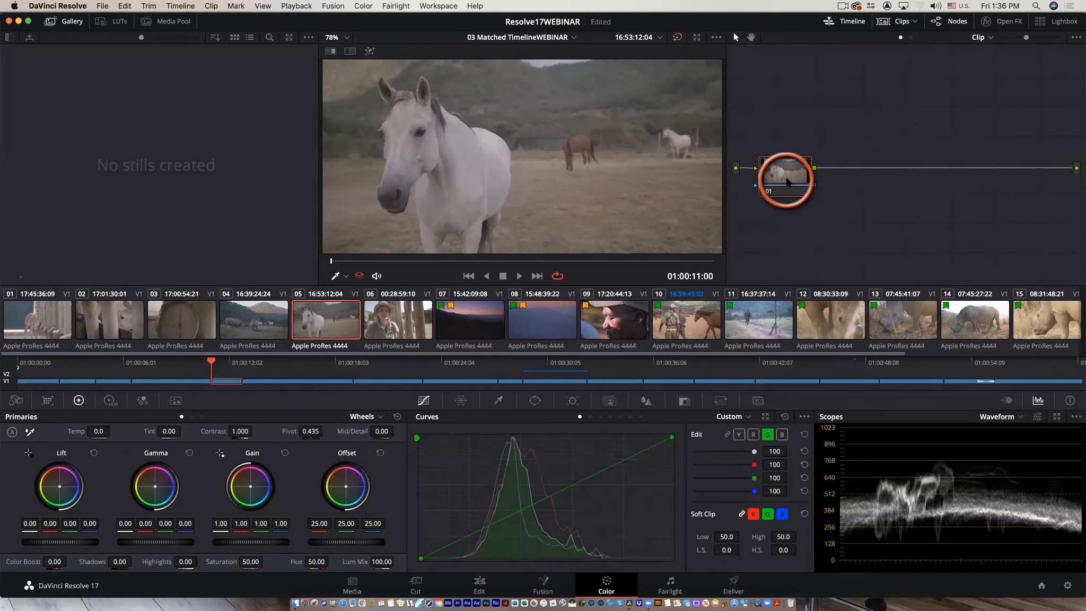
left_click(62, 328)
left_click(98, 318)
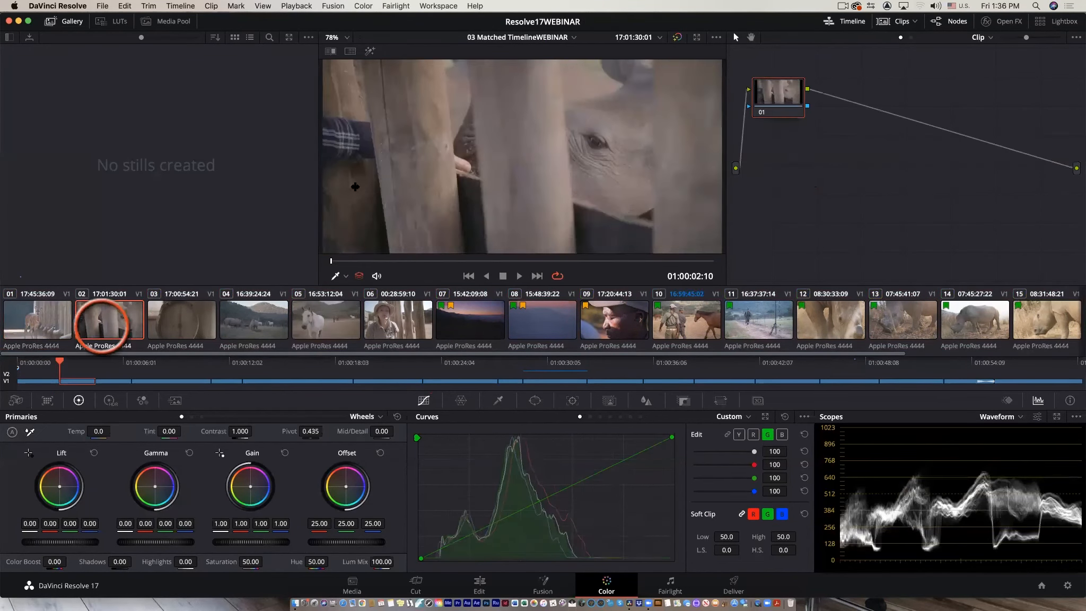
left_click(985, 38)
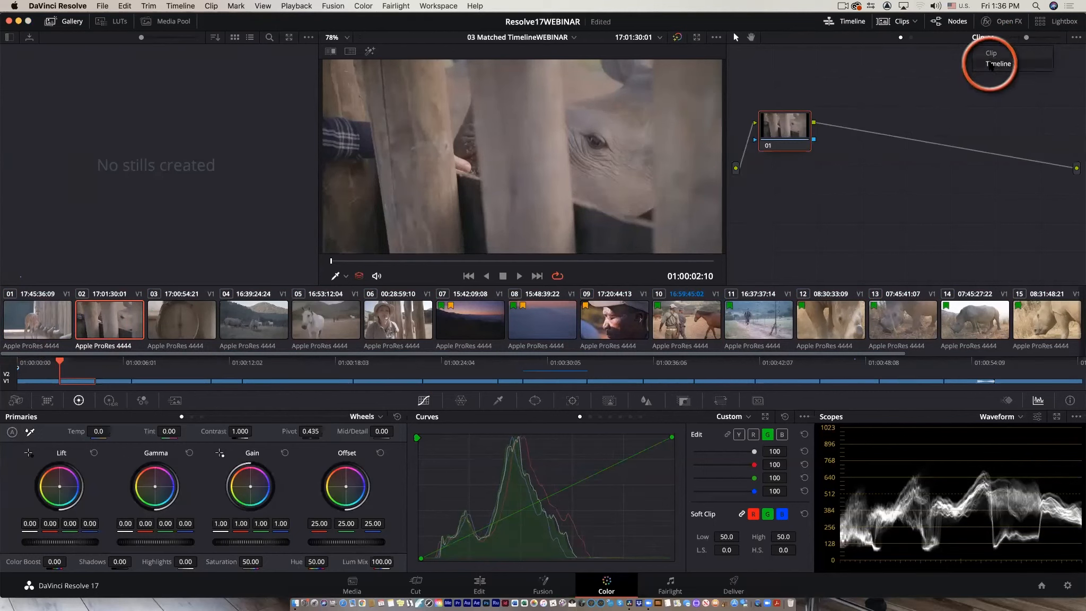
left_click(991, 64)
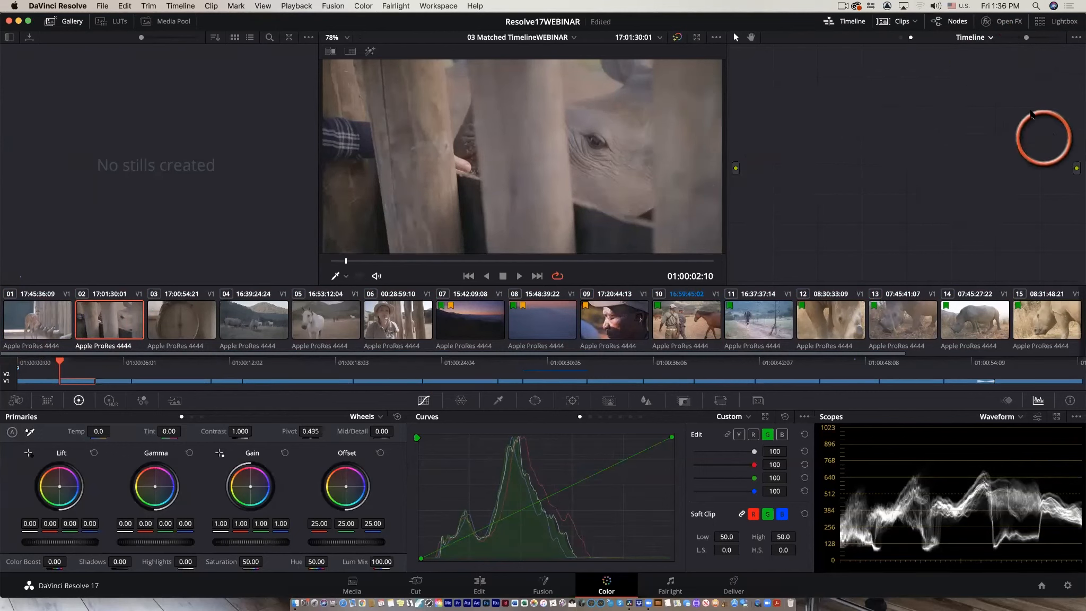
Add a serial timeline node and set its Saturation to 0 to turn the whole timeline black and white.
key("alt+s")
left_click_drag(793, 116, 817, 150)
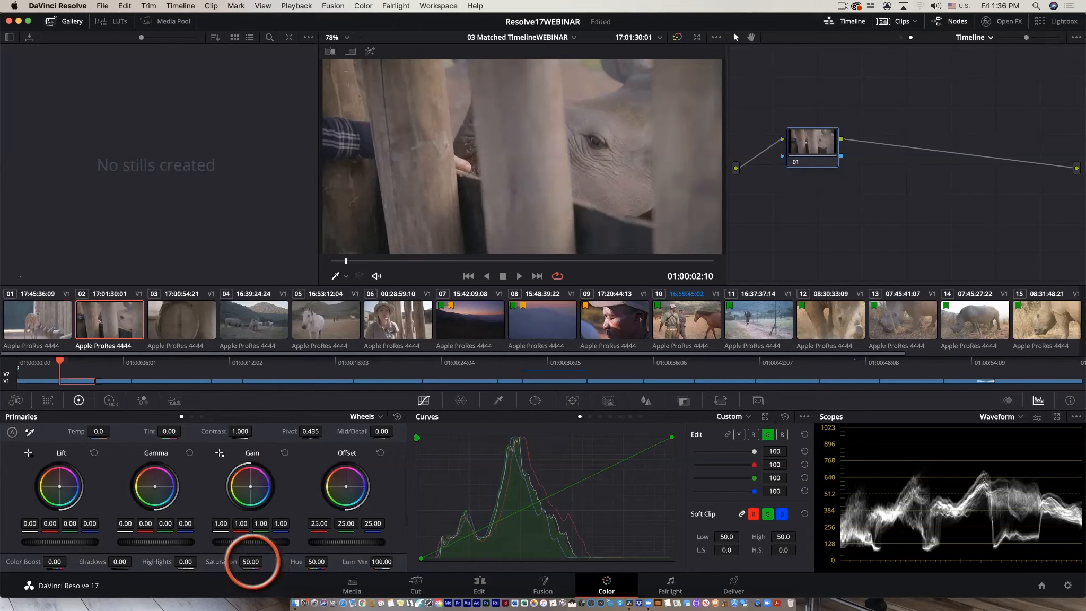
left_click_drag(251, 562, 92, 572)
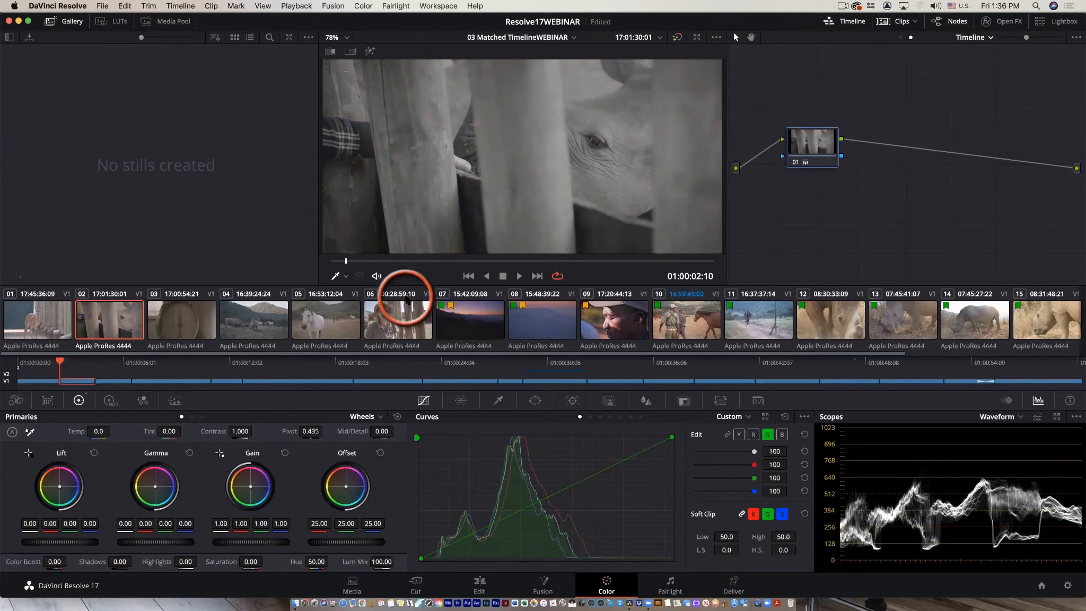
Step through several clips in the clip strip to review the timeline-wide black-and-white look.
left_click(402, 318)
left_click(463, 331)
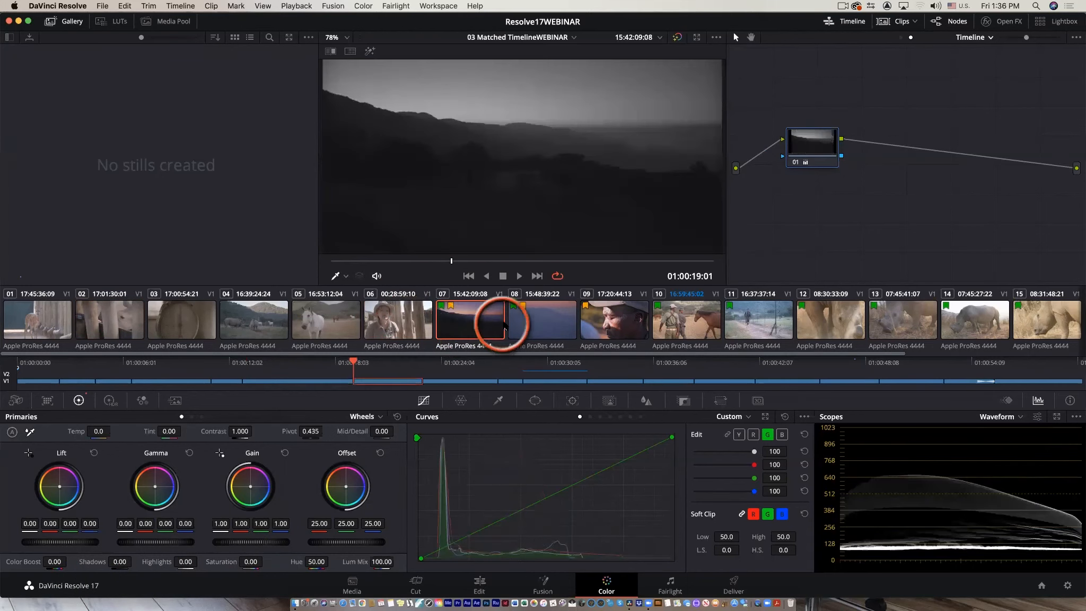
left_click(571, 319)
left_click(606, 318)
left_click(682, 323)
left_click(744, 318)
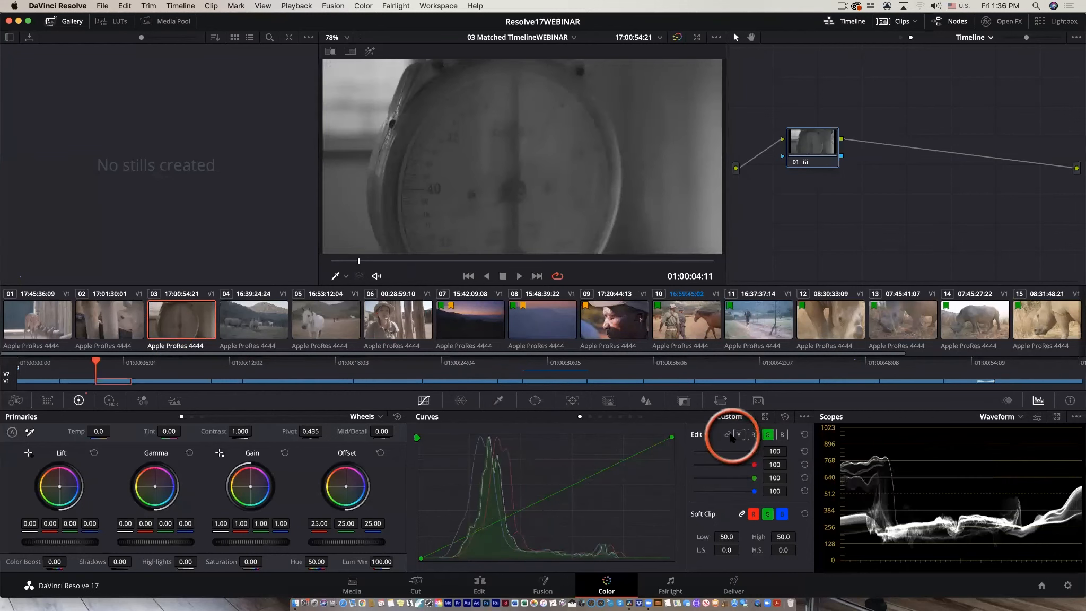
On the timeline node, bend the luma curve, then lower the blue curve and raise the red curve for a warm orange look.
left_click(740, 435)
left_click_drag(616, 462, 604, 450)
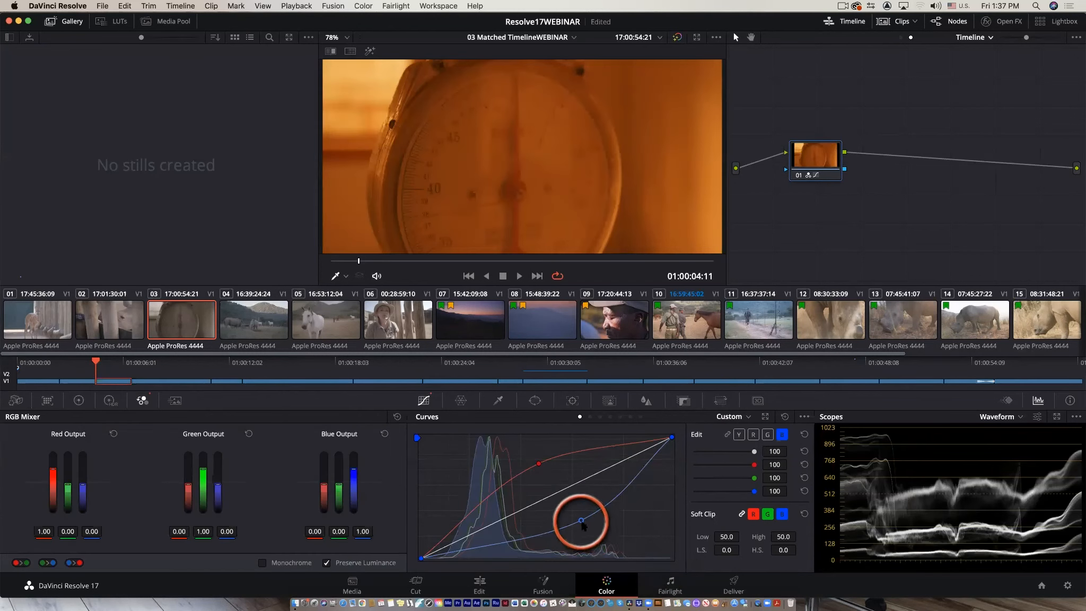
left_click_drag(582, 522, 582, 525)
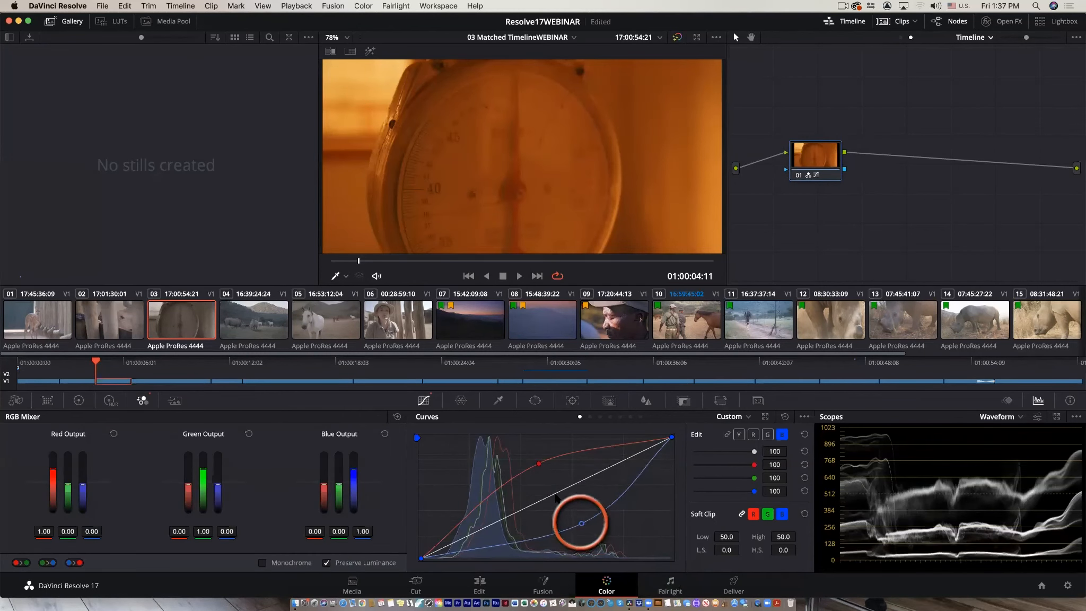
left_click_drag(538, 465, 539, 469)
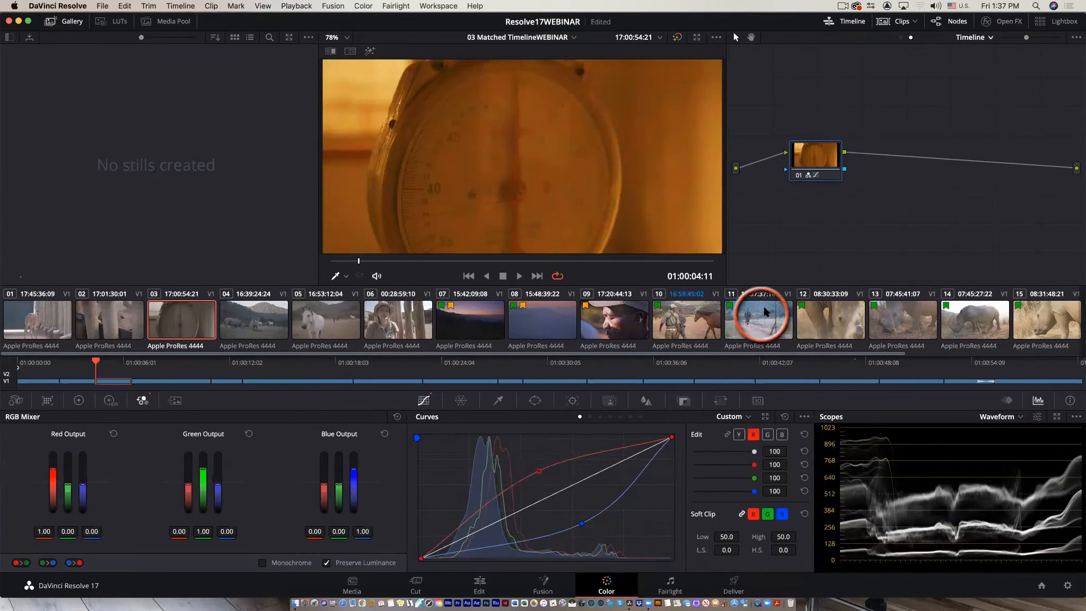
Step through the clips in the clip strip and inspect the timeline node to review the orange look across the timeline.
left_click(96, 319)
left_click(33, 324)
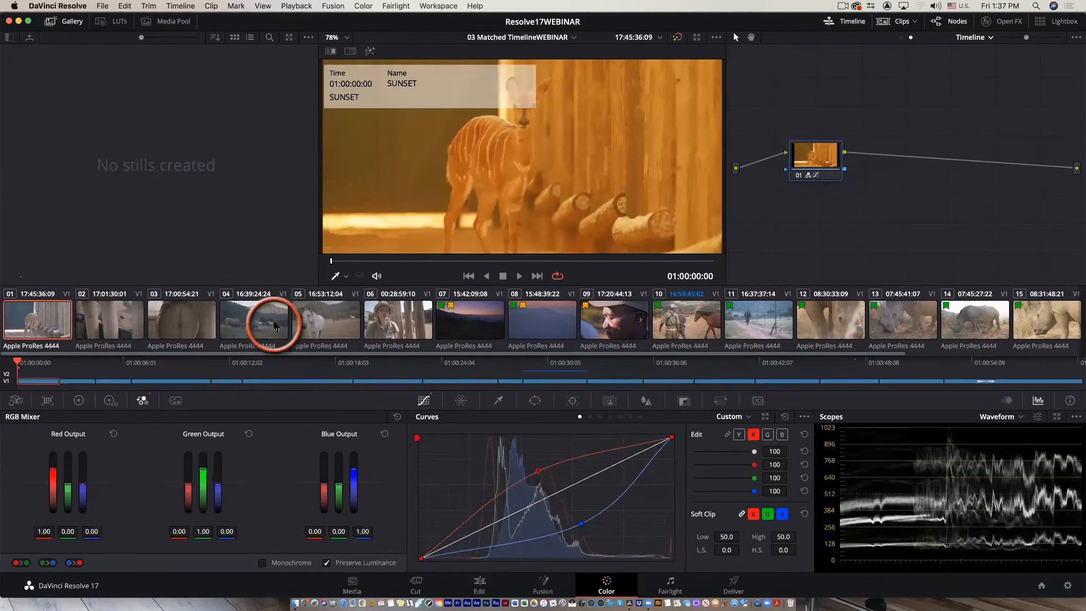
left_click(260, 322)
left_click(337, 329)
left_click(392, 331)
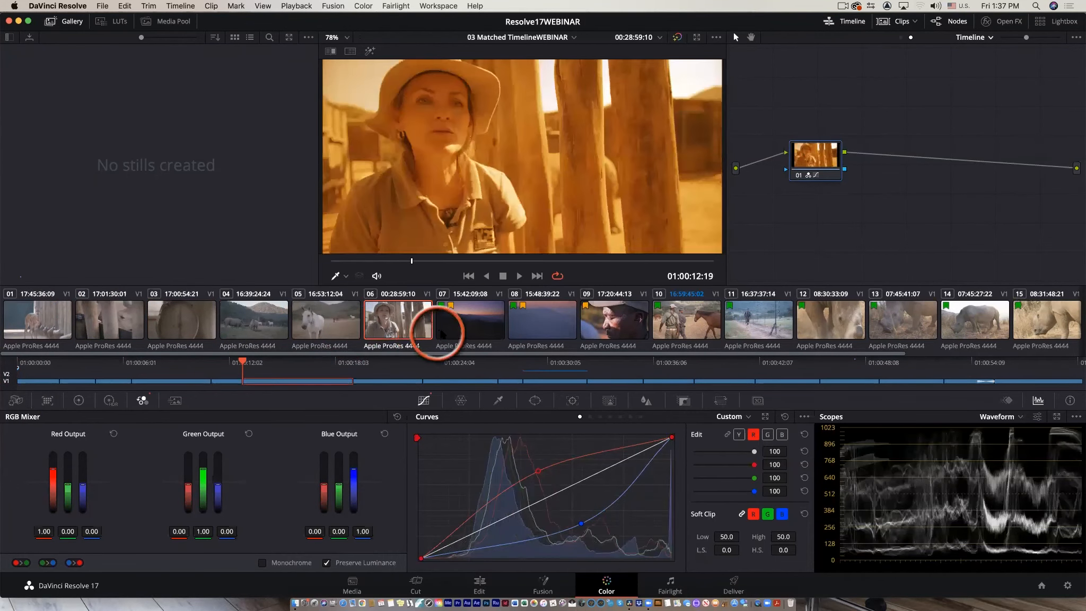
left_click(447, 328)
left_click(534, 325)
left_click(598, 320)
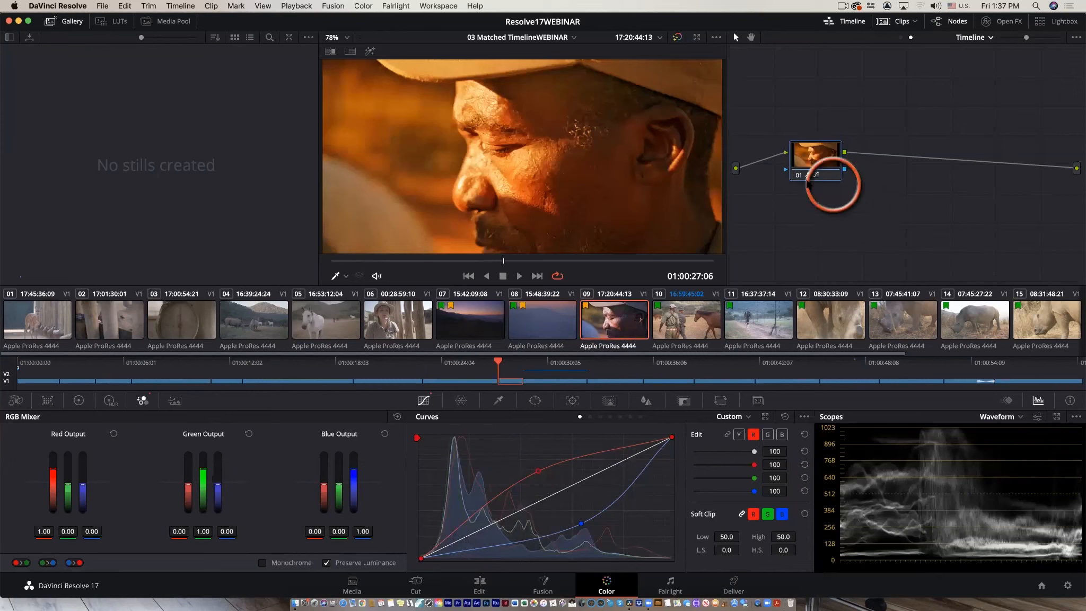
left_click(799, 175)
left_click(798, 175)
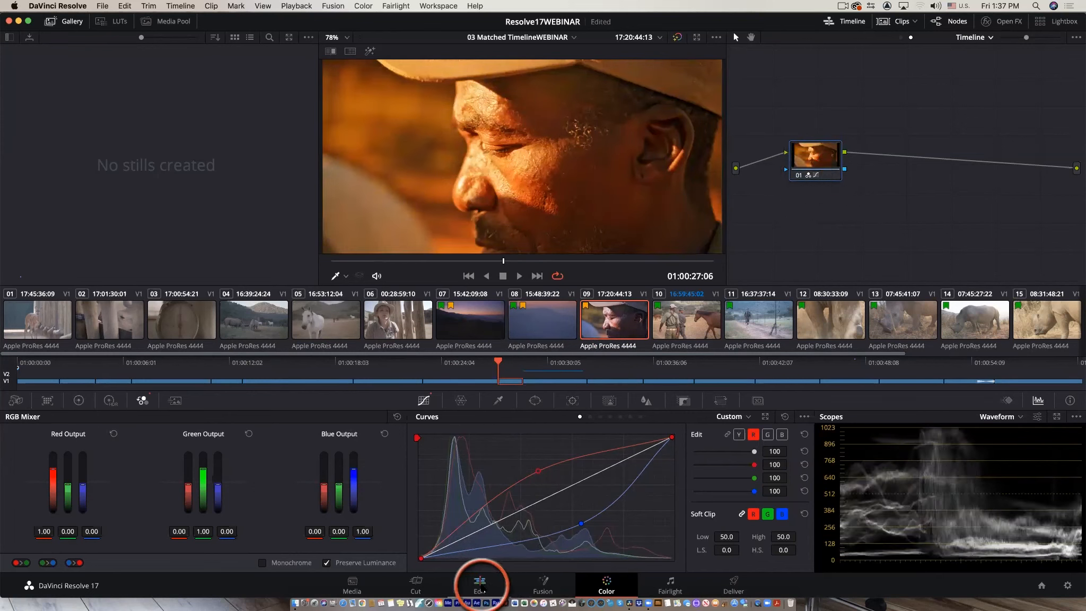
Switch to the Edit page and match frame the rhino clip into the source viewer to compare ungraded and graded versions.
left_click(480, 585)
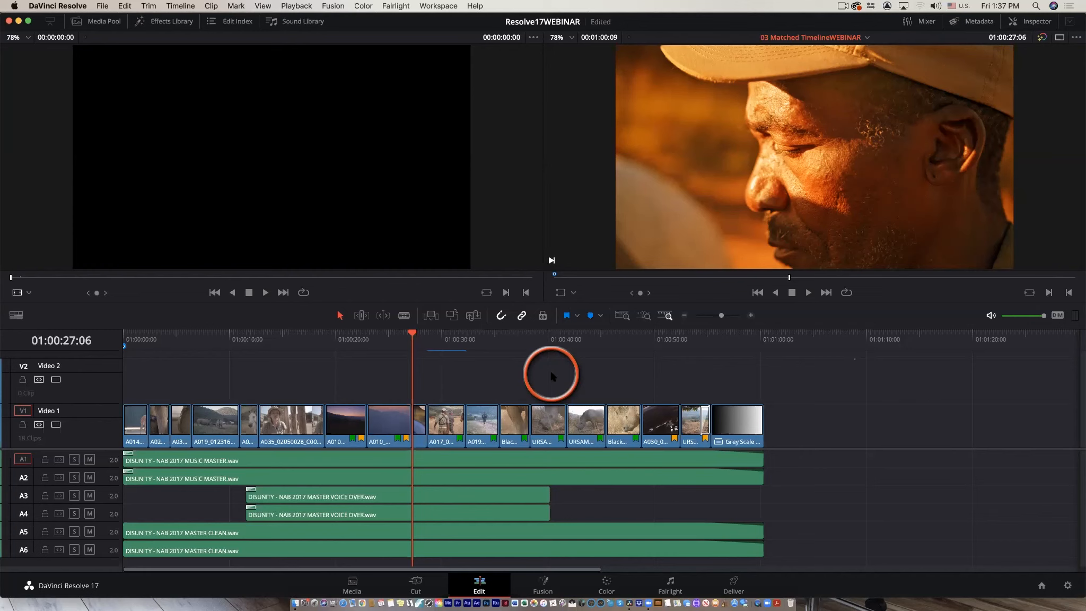
left_click_drag(412, 333, 338, 406)
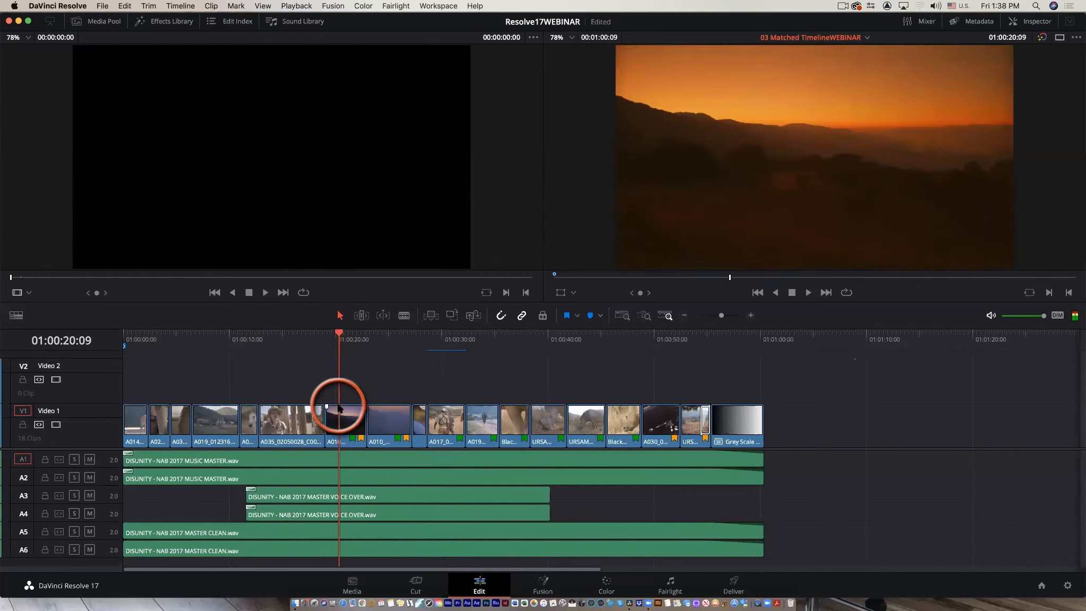
double_click(338, 406)
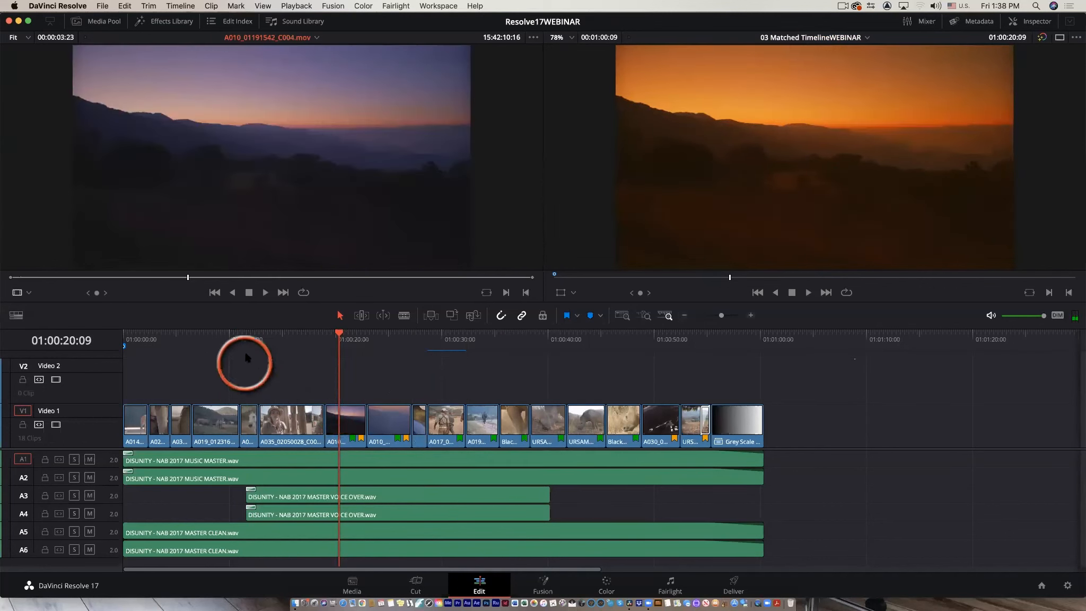
left_click(214, 335)
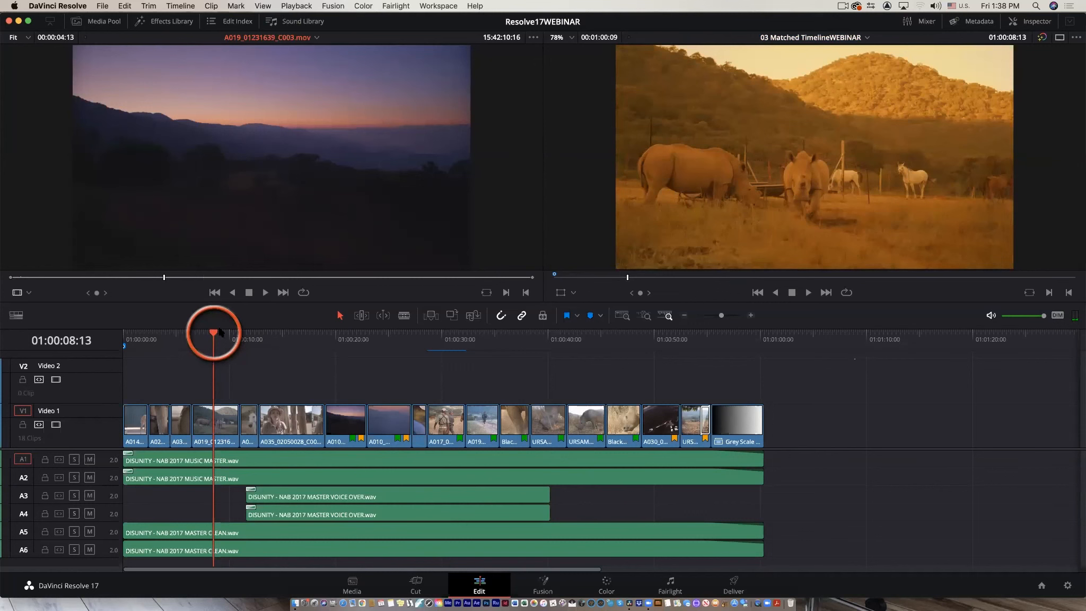
key("f")
left_click(298, 206)
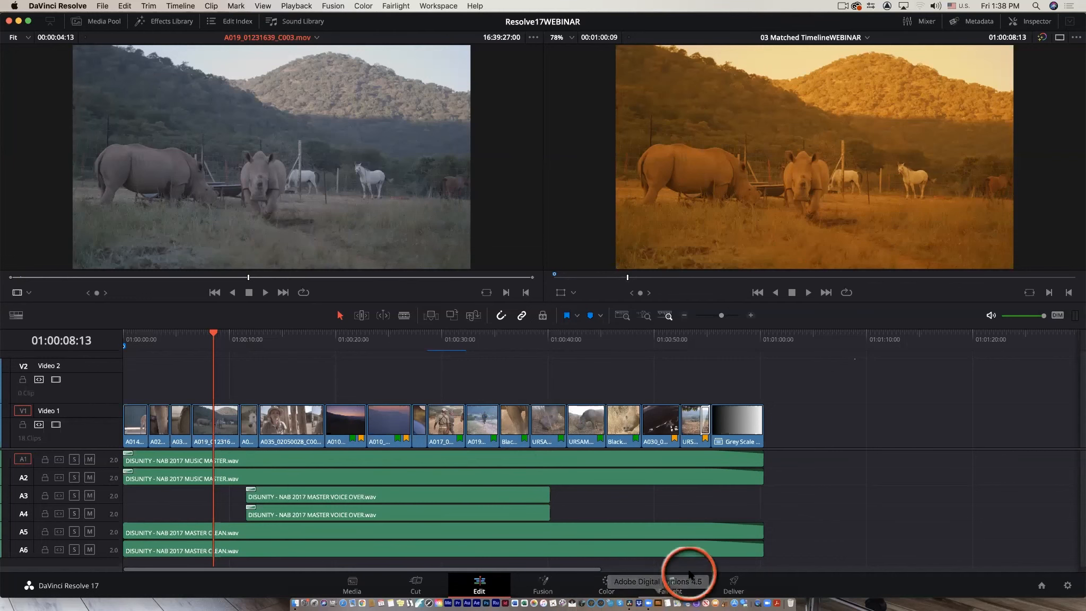
Return to the Color page, select clip 04 and raise its clip node's luma curve midpoint.
left_click(606, 583)
left_click(229, 313)
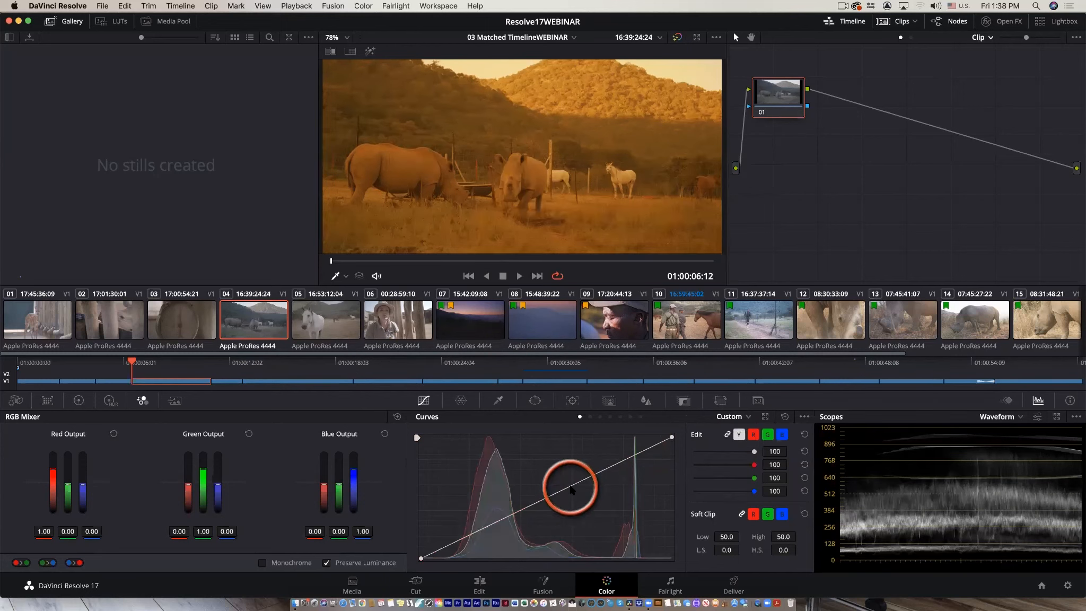
left_click_drag(557, 491, 557, 472)
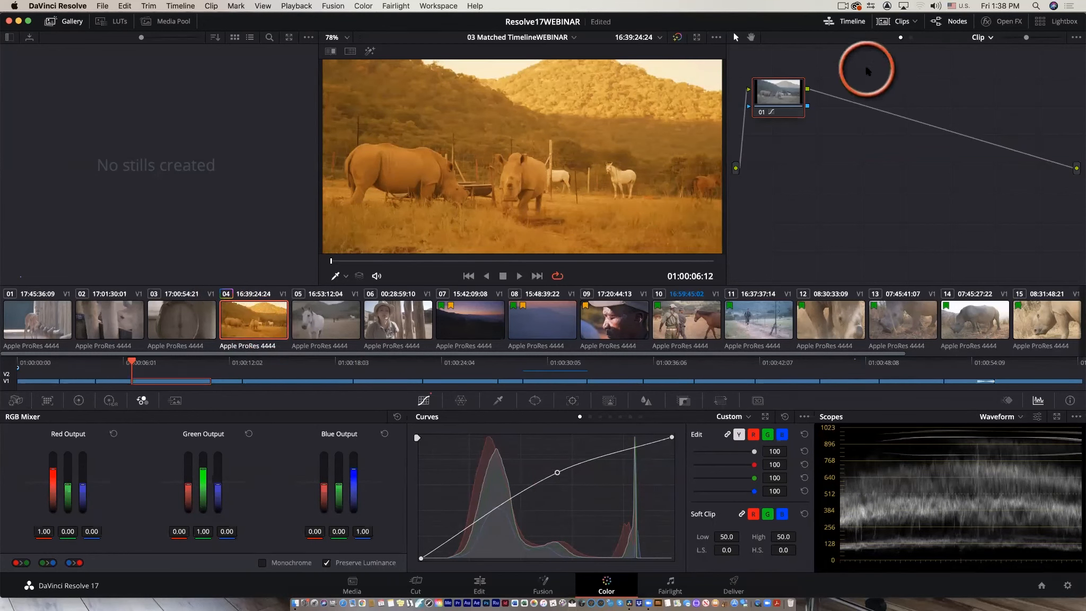
left_click_drag(797, 94, 811, 172)
Open the Magic Mask palette and select clip 06.
left_click(610, 401)
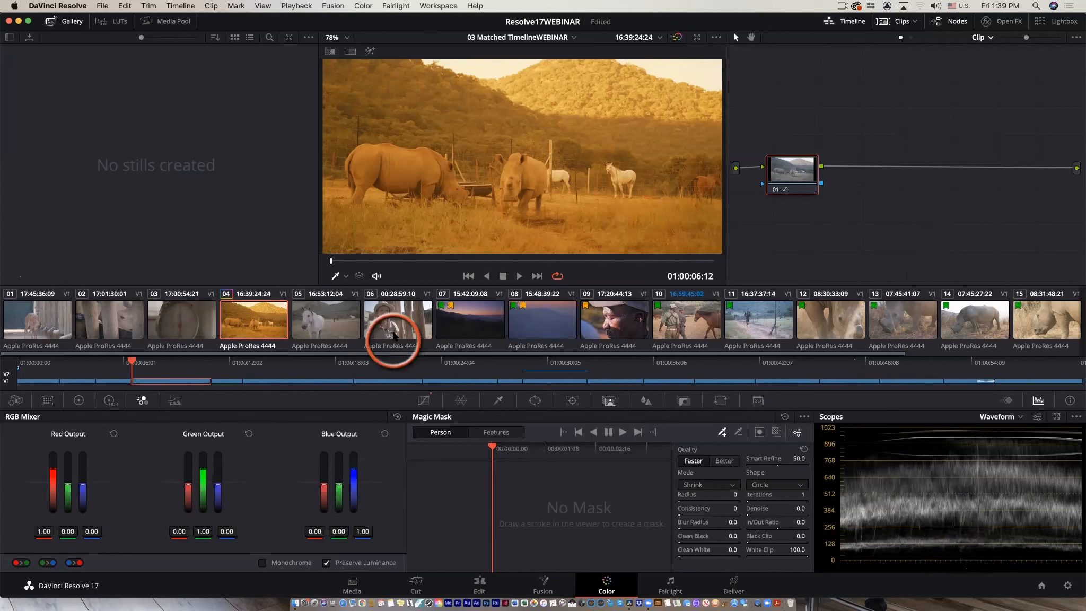
left_click(393, 331)
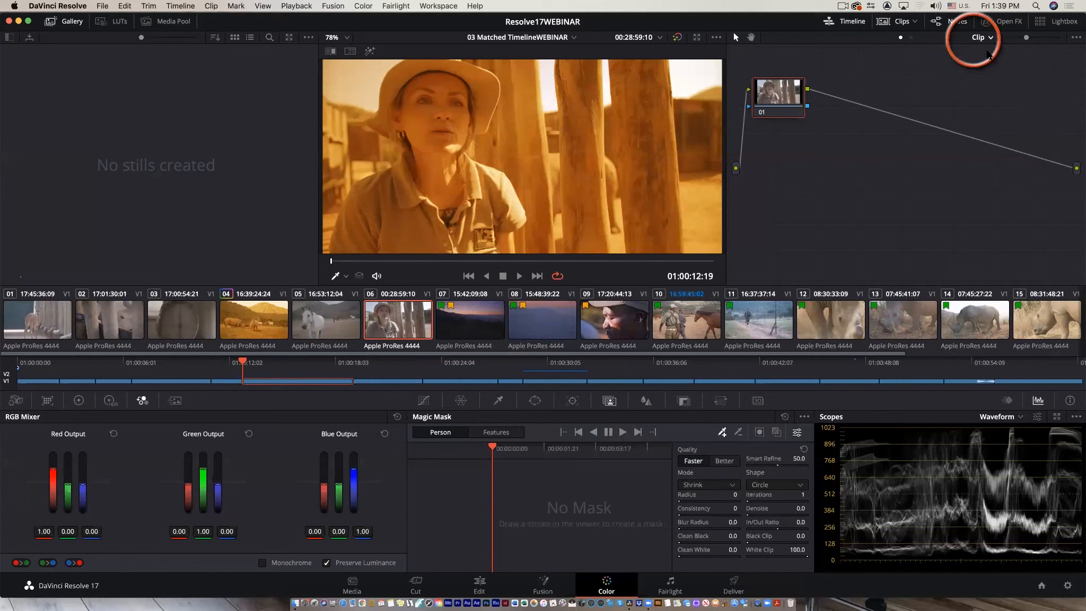
left_click_drag(792, 97, 811, 175)
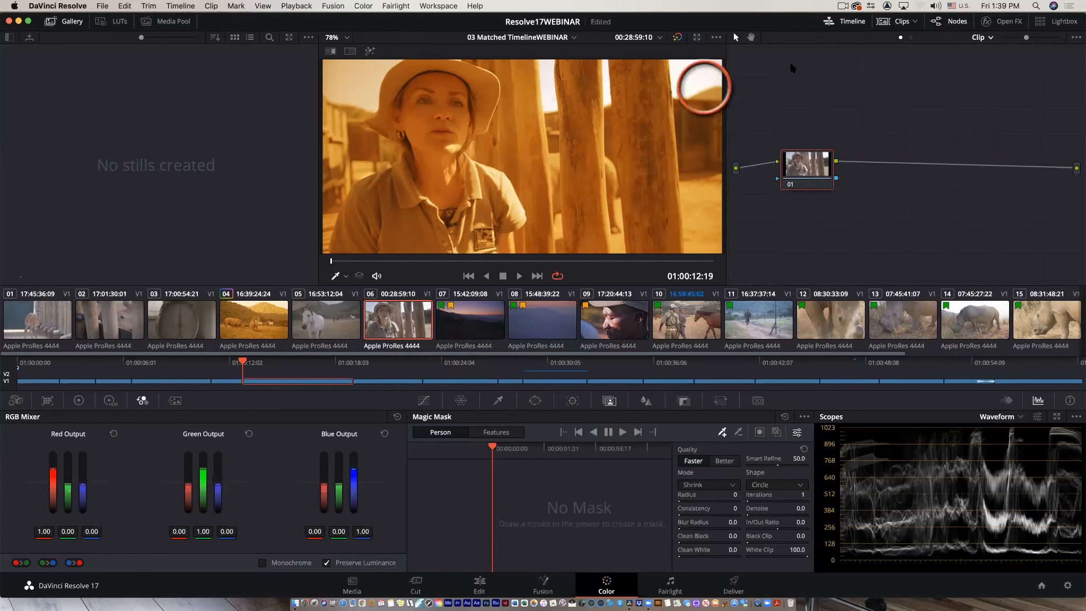
Switch the node editor to Timeline nodes and delete the timeline node.
left_click(982, 37)
left_click(991, 63)
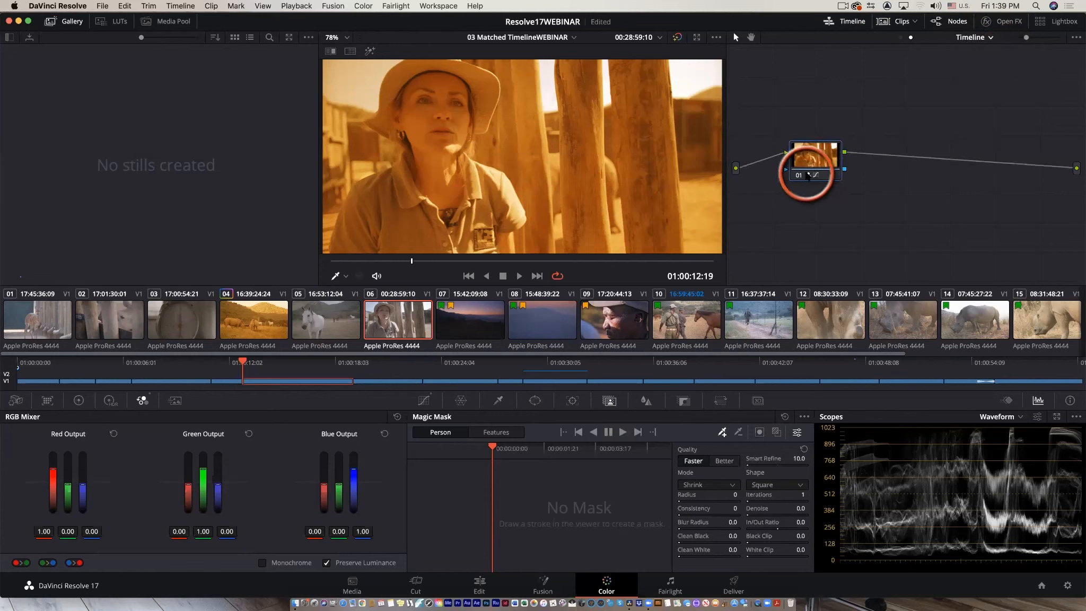
key("Delete")
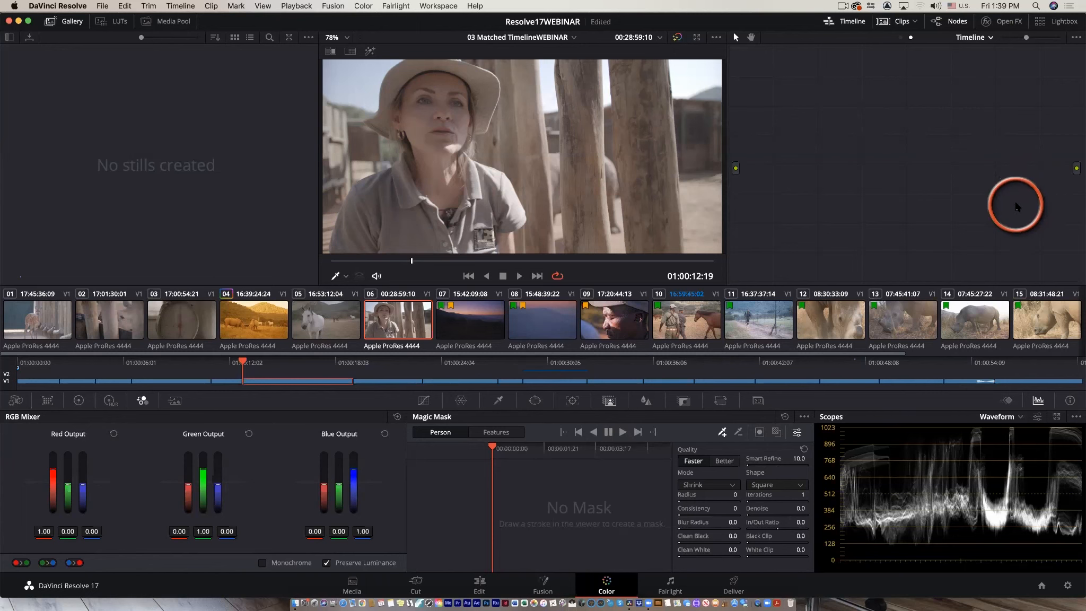
Open the Open FX library and search it for "facv".
left_click(1001, 22)
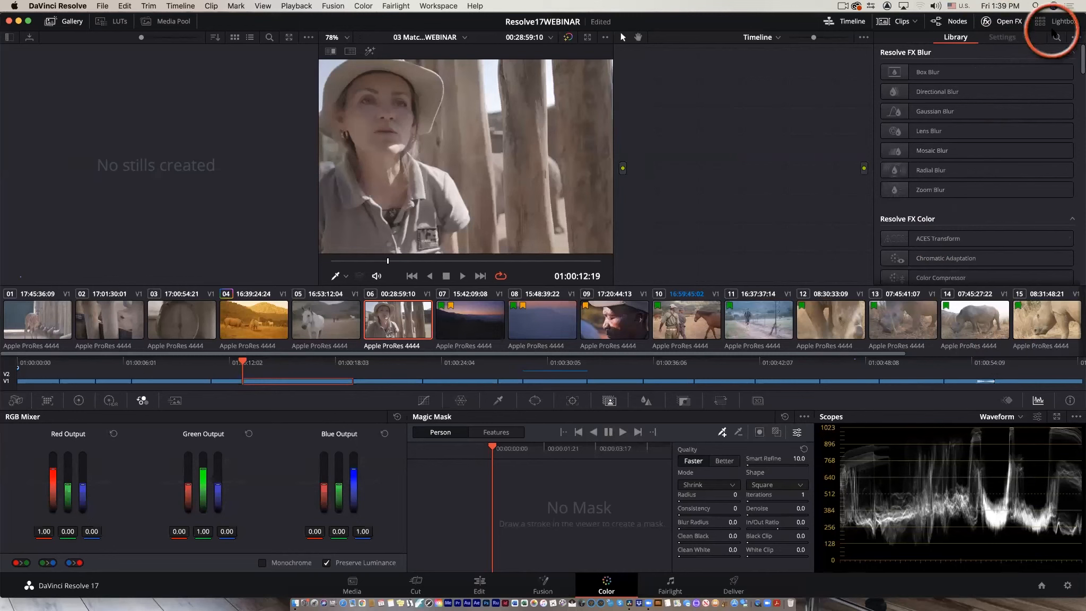
left_click(1056, 37)
type("facv")
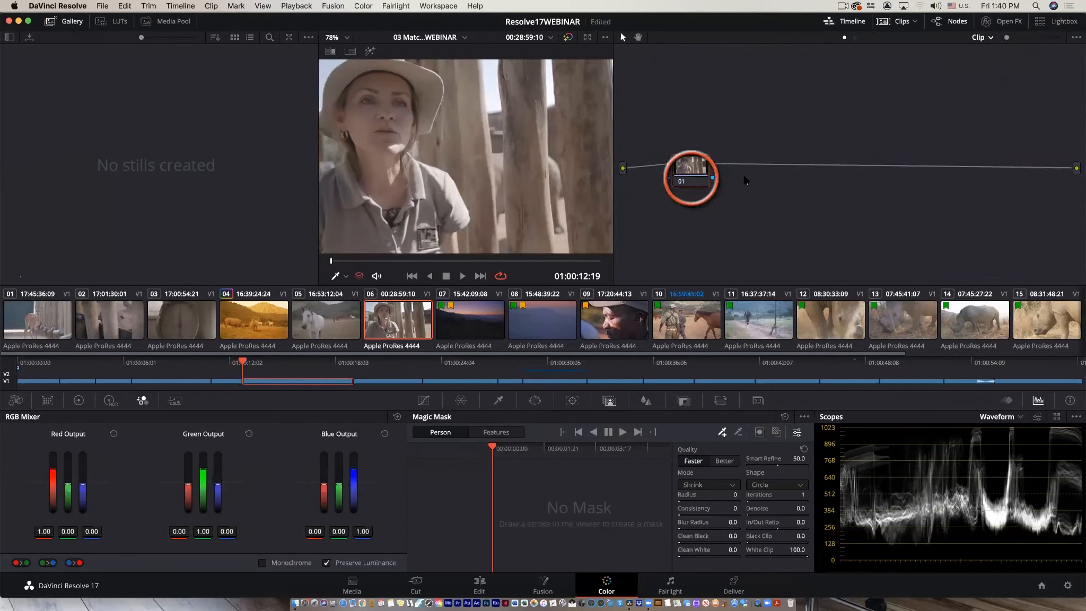
left_click_drag(692, 179, 725, 181)
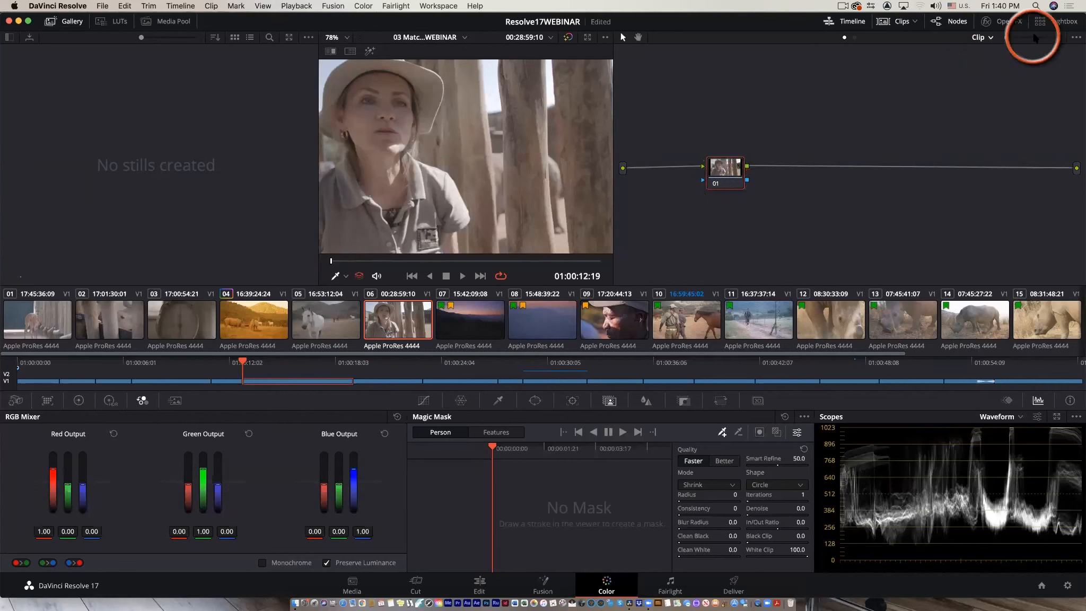
Search the Open FX library for "fac" and apply Face Refinement to the clip's node 01.
left_click(1002, 23)
left_click(1057, 37)
type("fac")
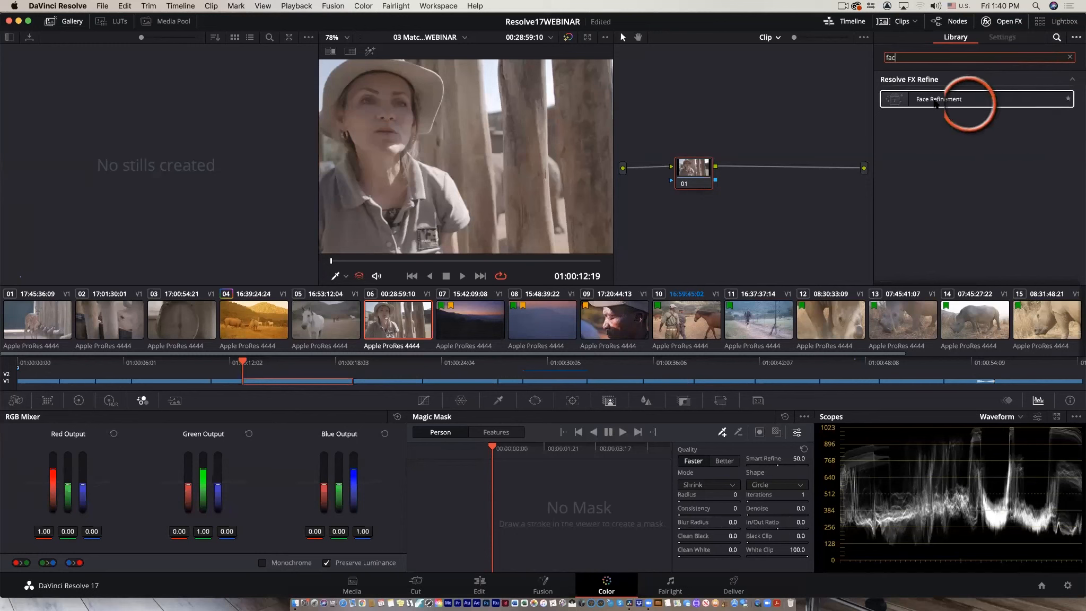
left_click(894, 102)
left_click_drag(894, 103, 694, 223)
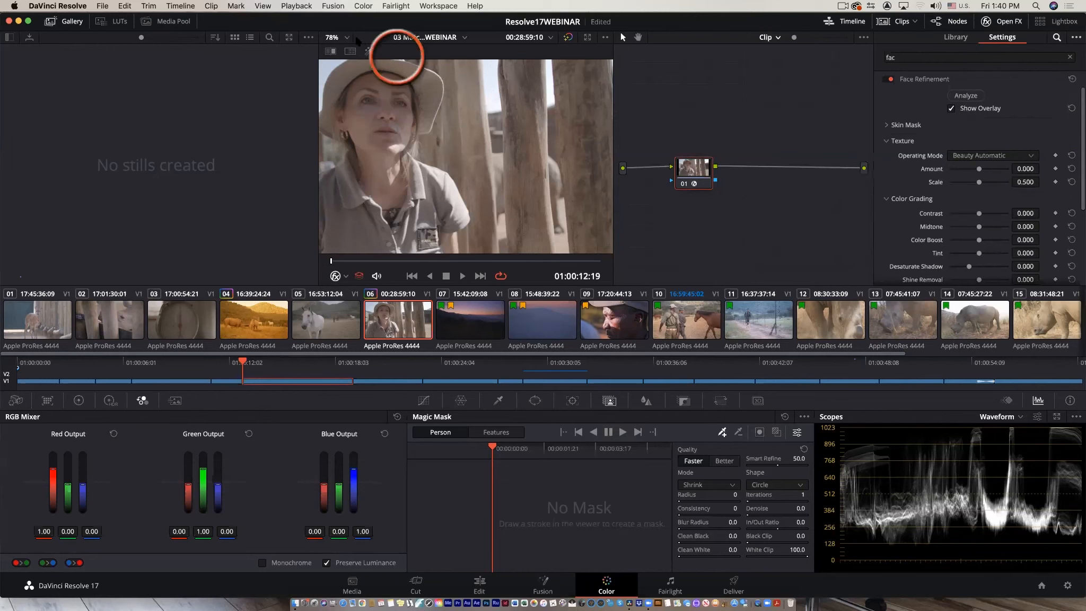
Fit the viewer to the frame and run the Face Refinement analysis on the clip.
left_click(339, 37)
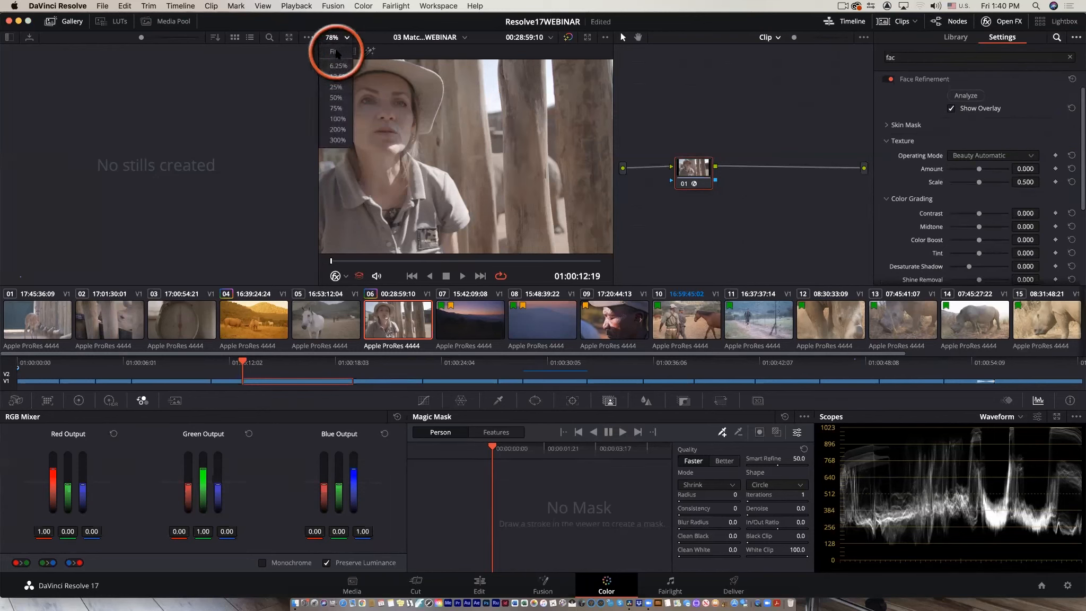
left_click(335, 58)
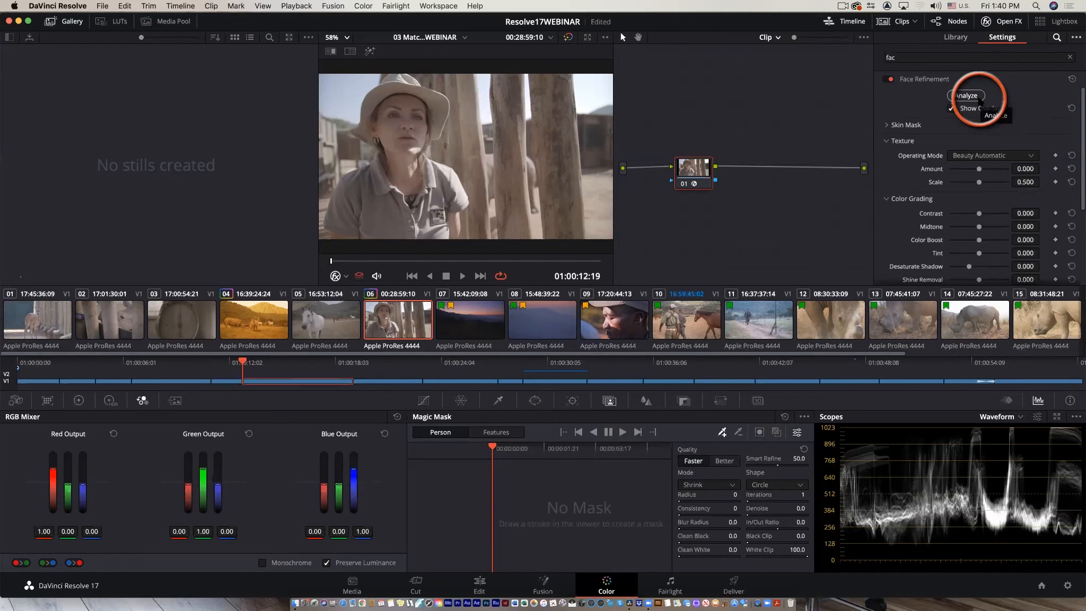
left_click(979, 98)
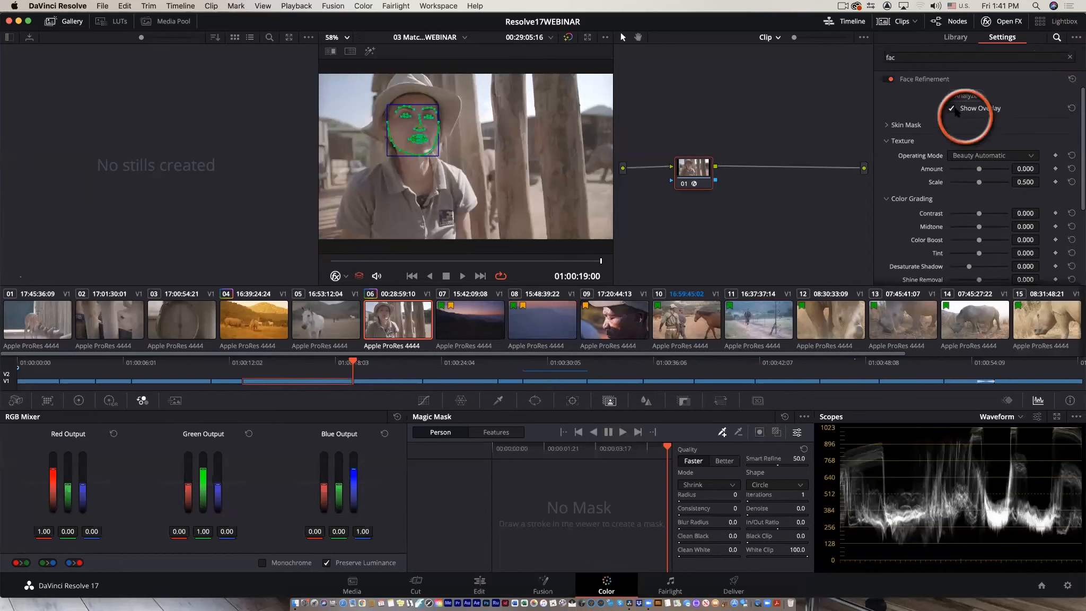
Turn off Show Overlay and set Face Refinement Contrast to 0.560, Midtone 0.394 and Color Boost 0.450.
left_click(951, 109)
scroll(532, 168, "up", 2)
scroll(530, 165, "up", 2)
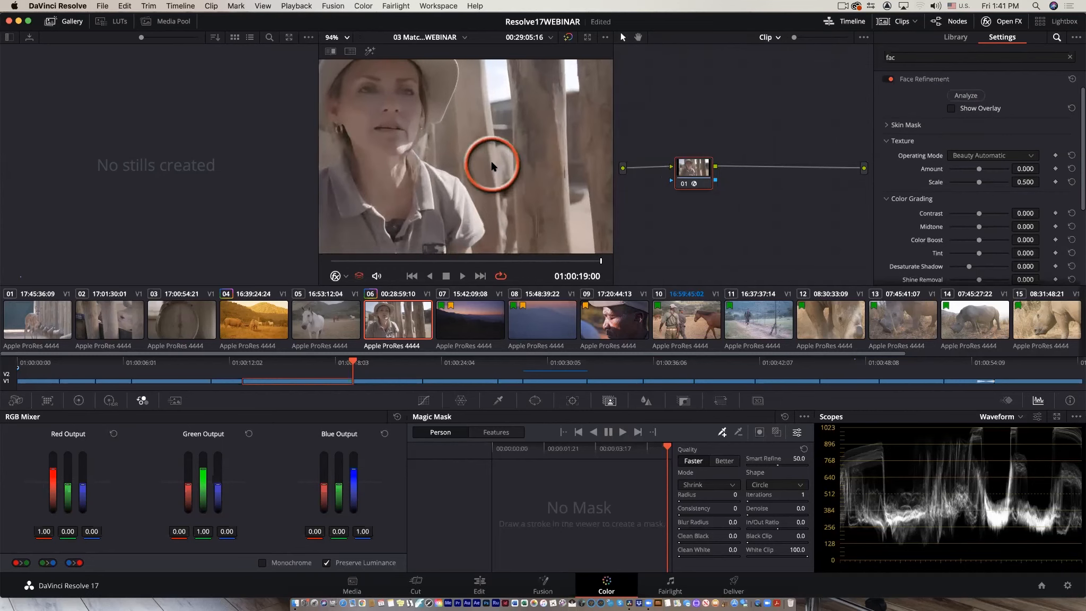
scroll(573, 224, "up", 1)
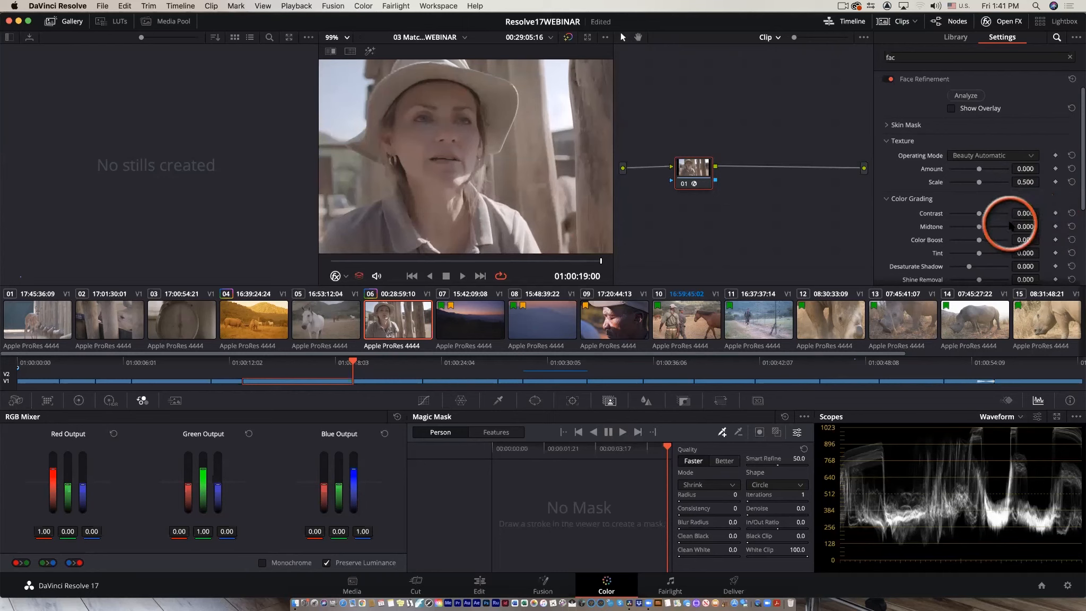
mouse_move(978, 213)
left_mouse_down()
mouse_move(1006, 218)
mouse_move(942, 223)
mouse_move(1003, 229)
mouse_move(987, 230)
left_mouse_up()
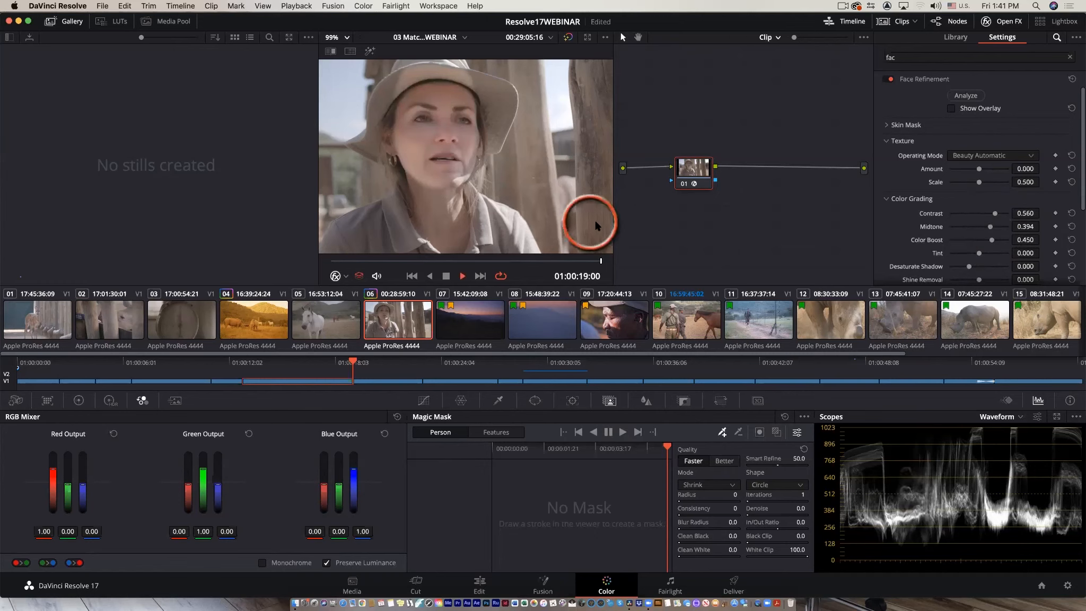
Expand Eye Retouching and set its Sharpening and Brightening to 1.000.
key("space")
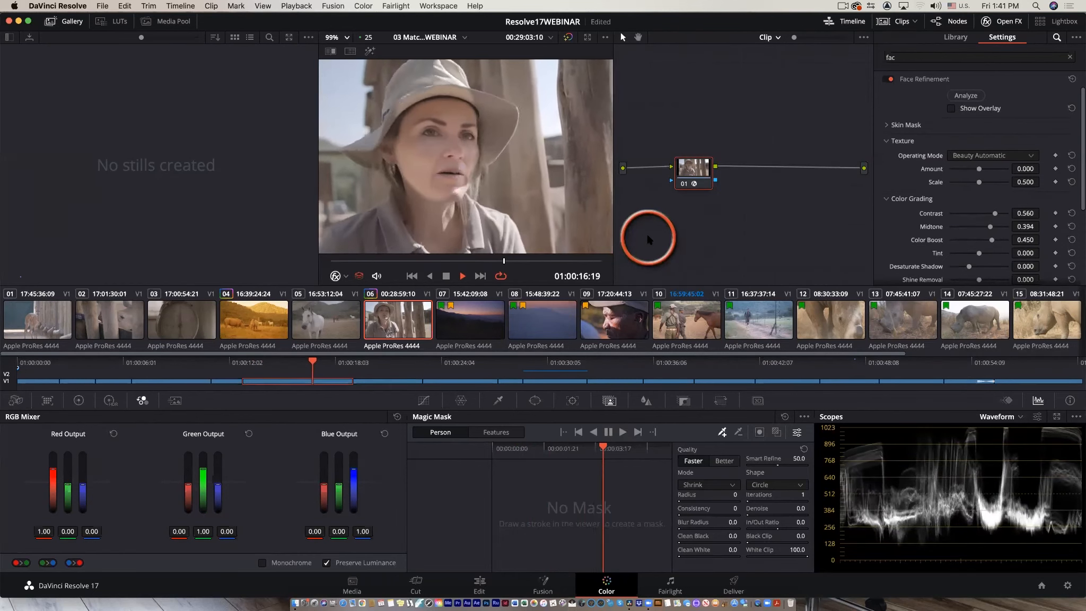
key("space")
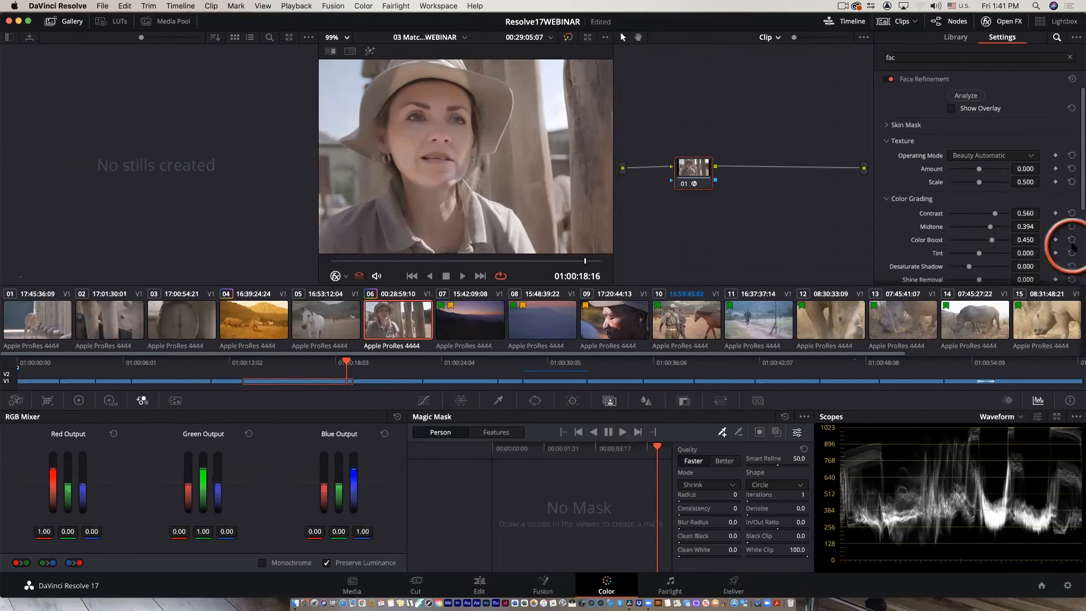
scroll(992, 215, "down", 3)
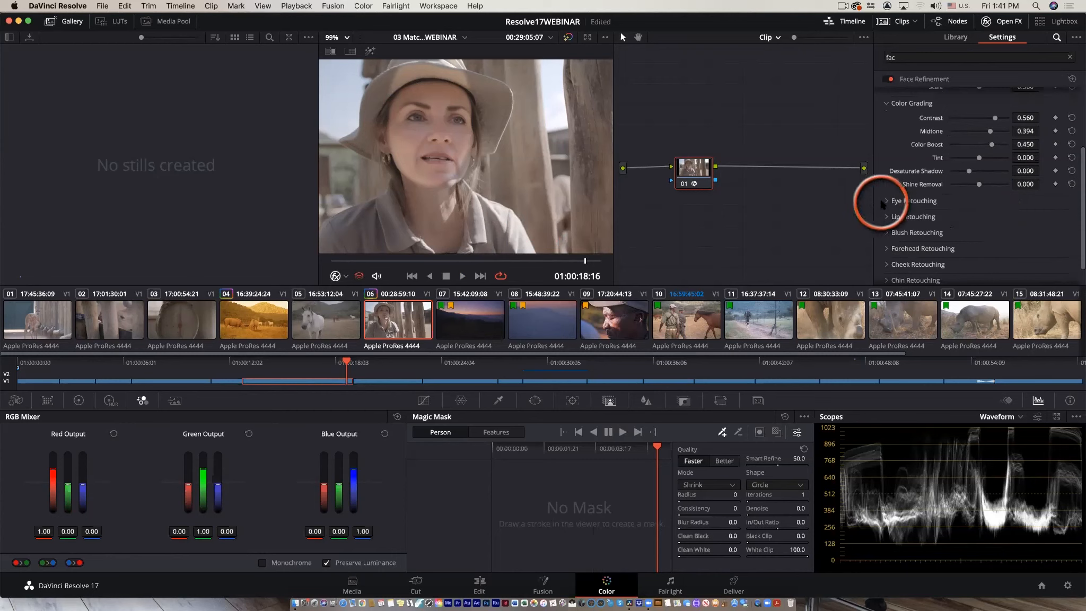
left_click(886, 201)
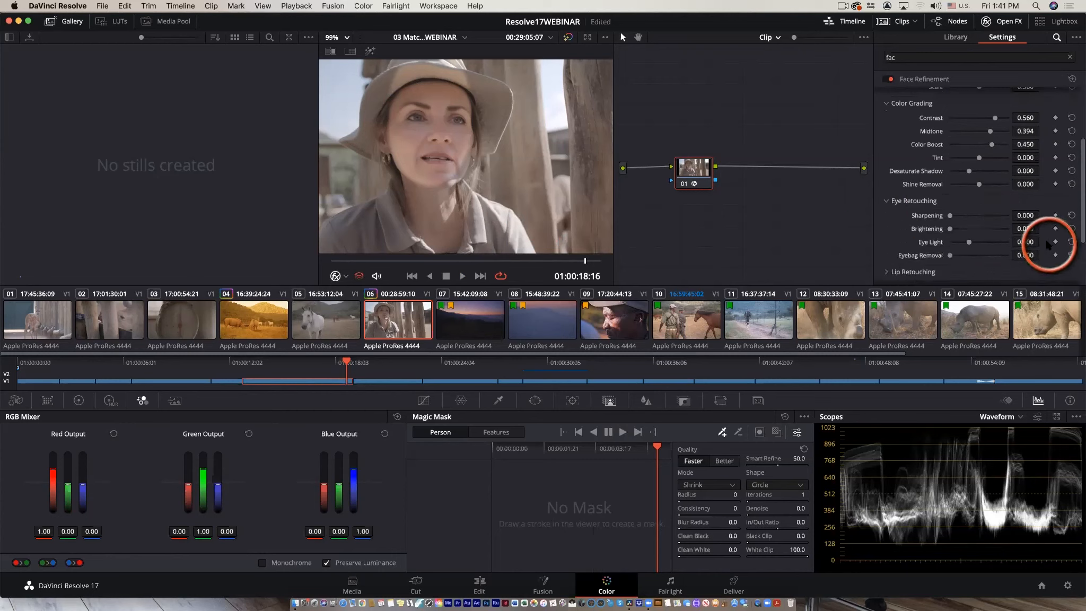
left_click_drag(950, 216, 1018, 229)
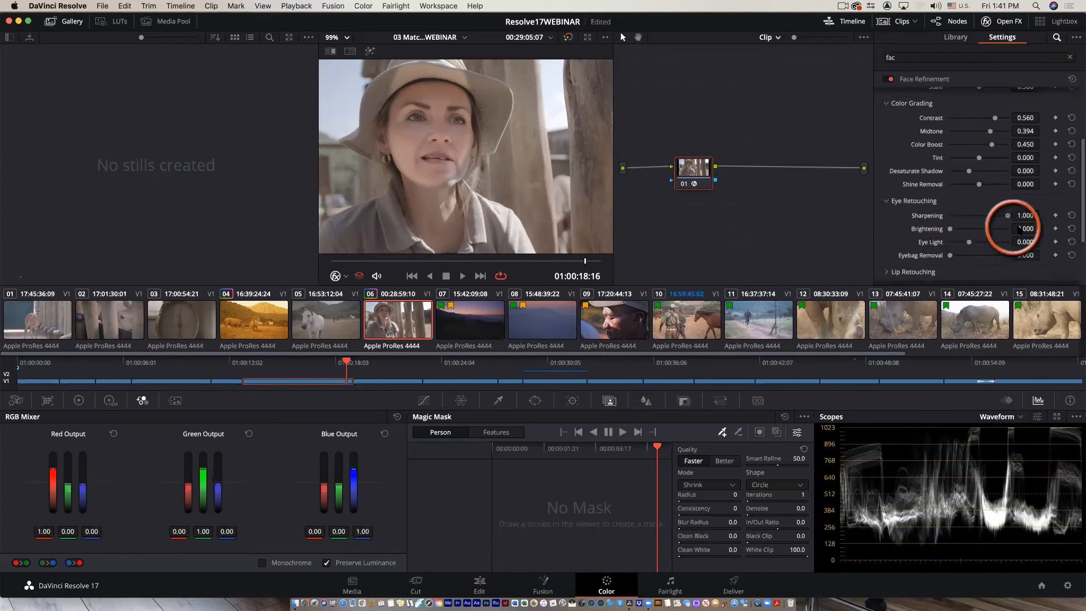
left_click_drag(949, 228, 1021, 243)
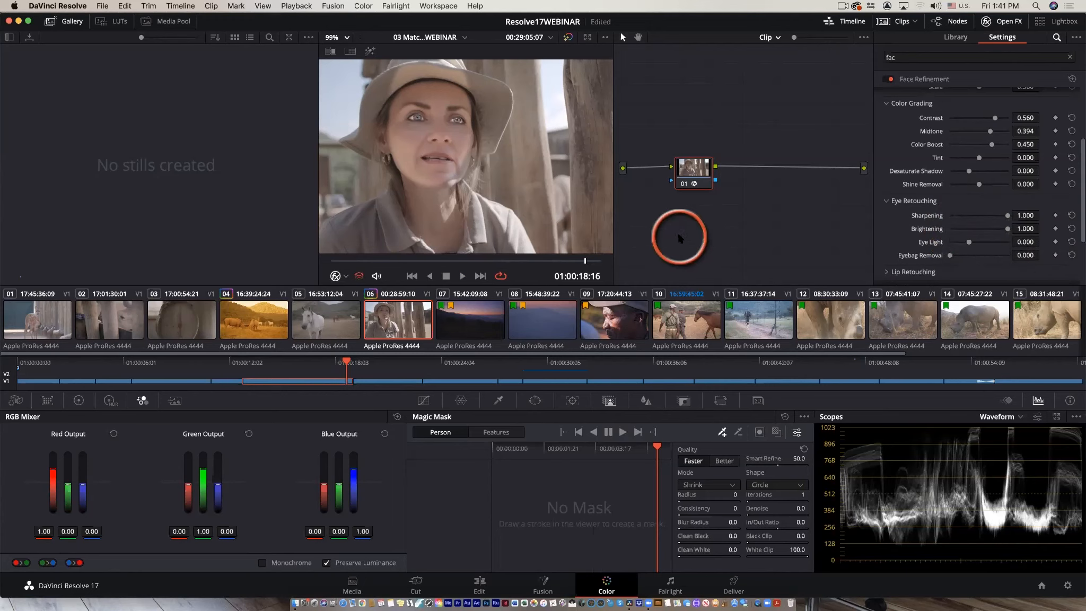
Preview the refined clip full screen, playing it and toggling the grade bypass to compare.
key("super+f")
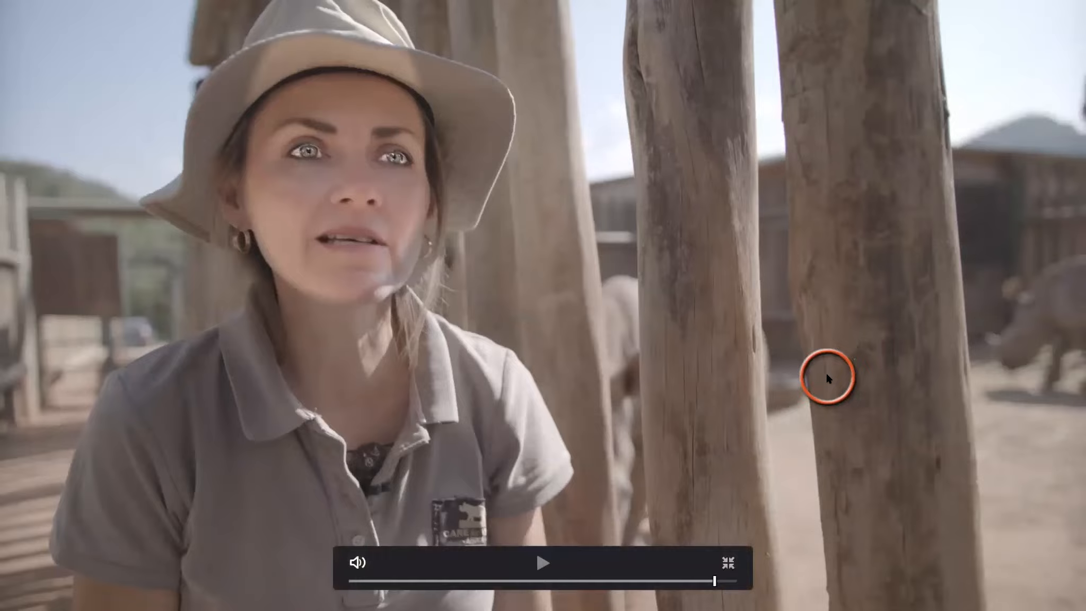
key("space")
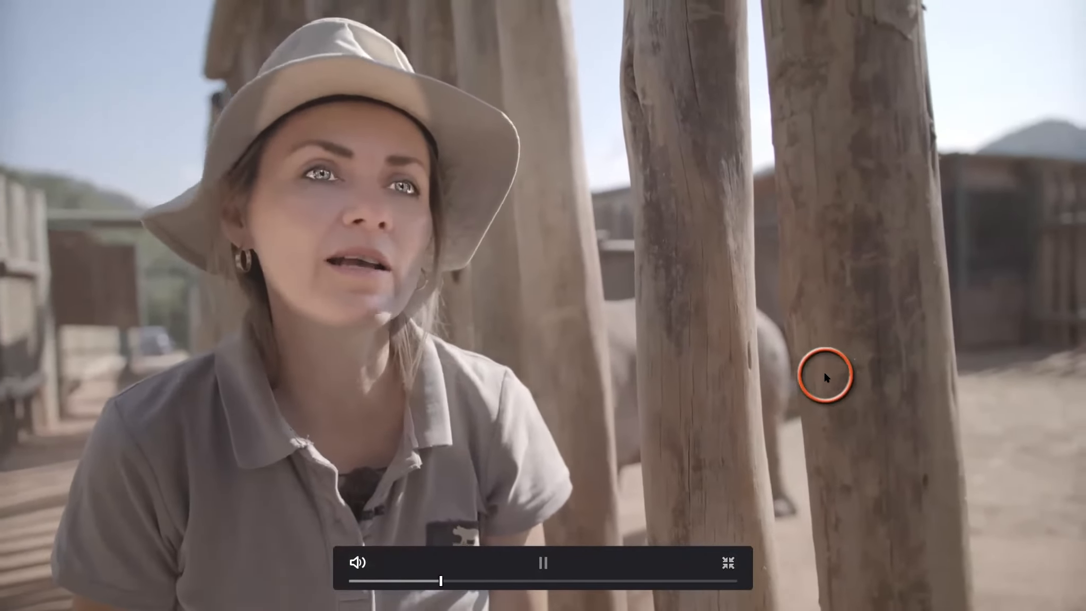
key("space")
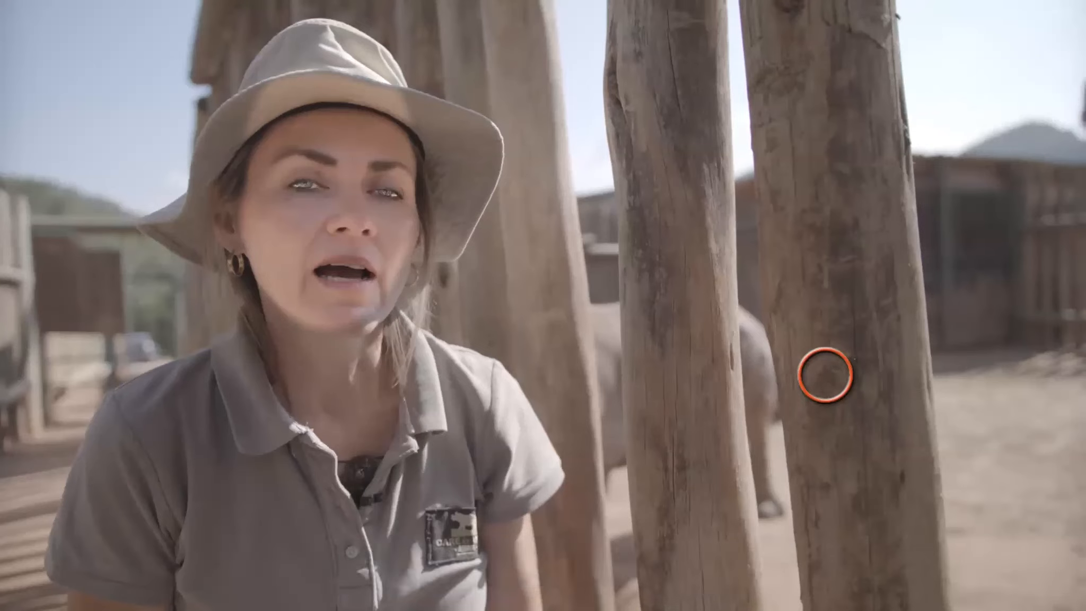
key("super+d")
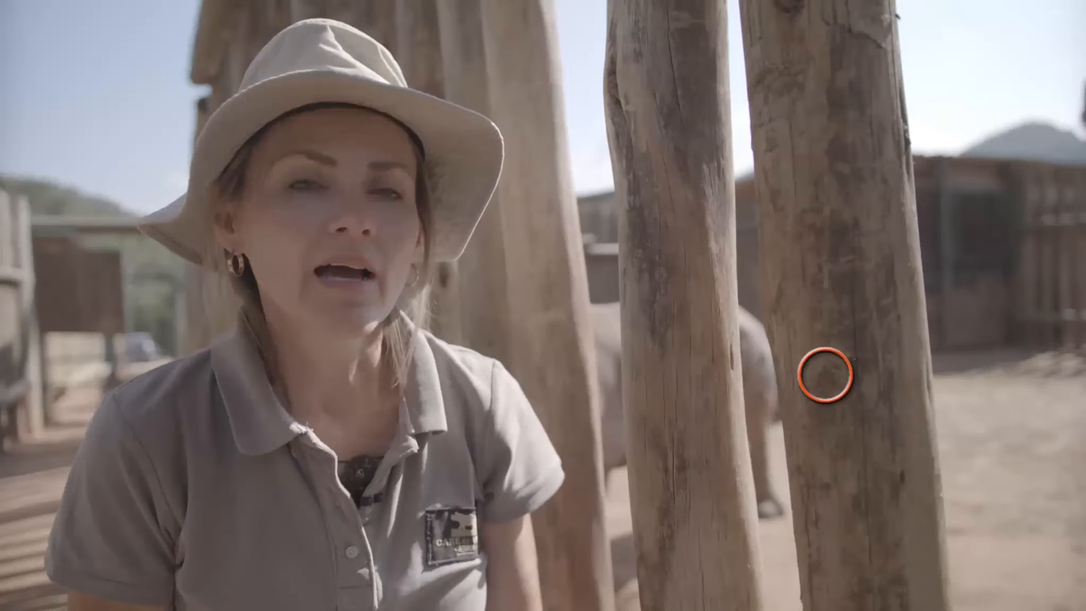